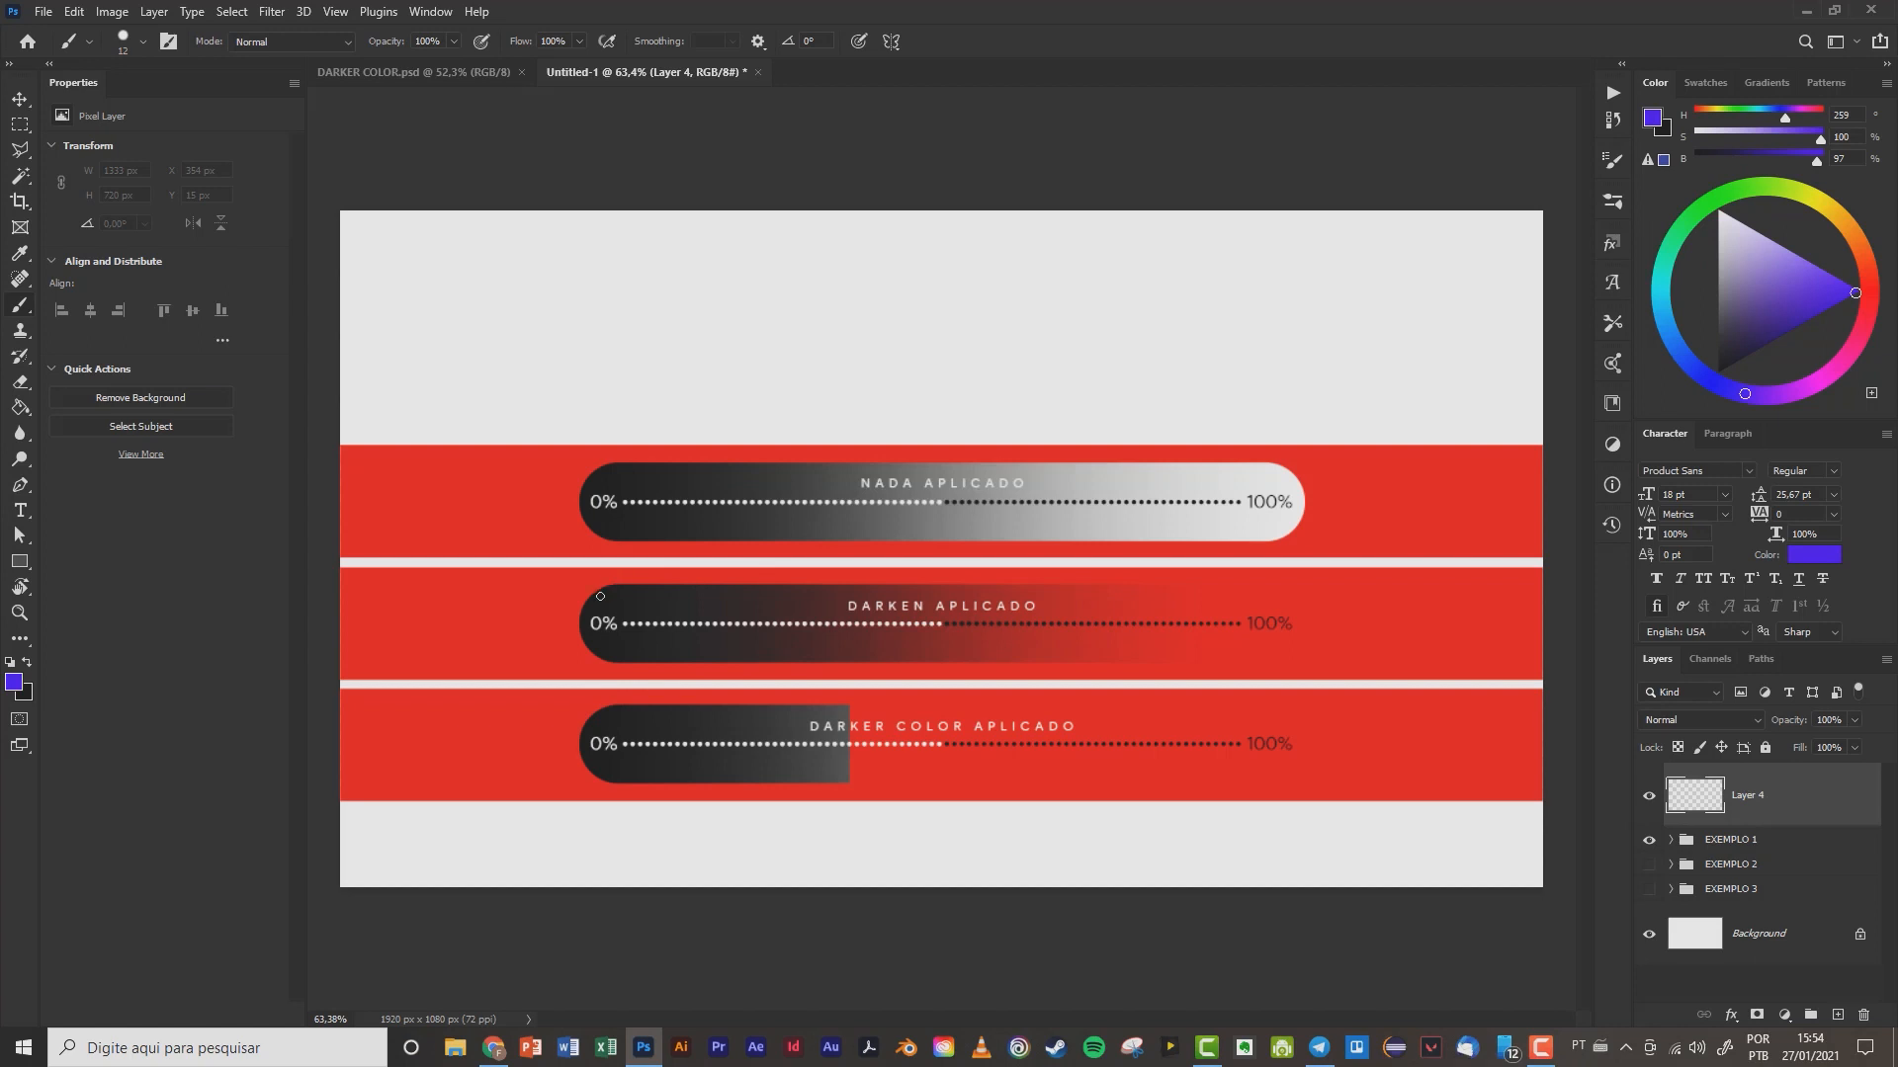
- Brush a purple dot at the 0% end of the DARKEN APLICADO bar and a line breaking into dots along its upper edge
{"action": "left_click_drag", "start_coordinate": [599, 594], "coordinate": [611, 590]}
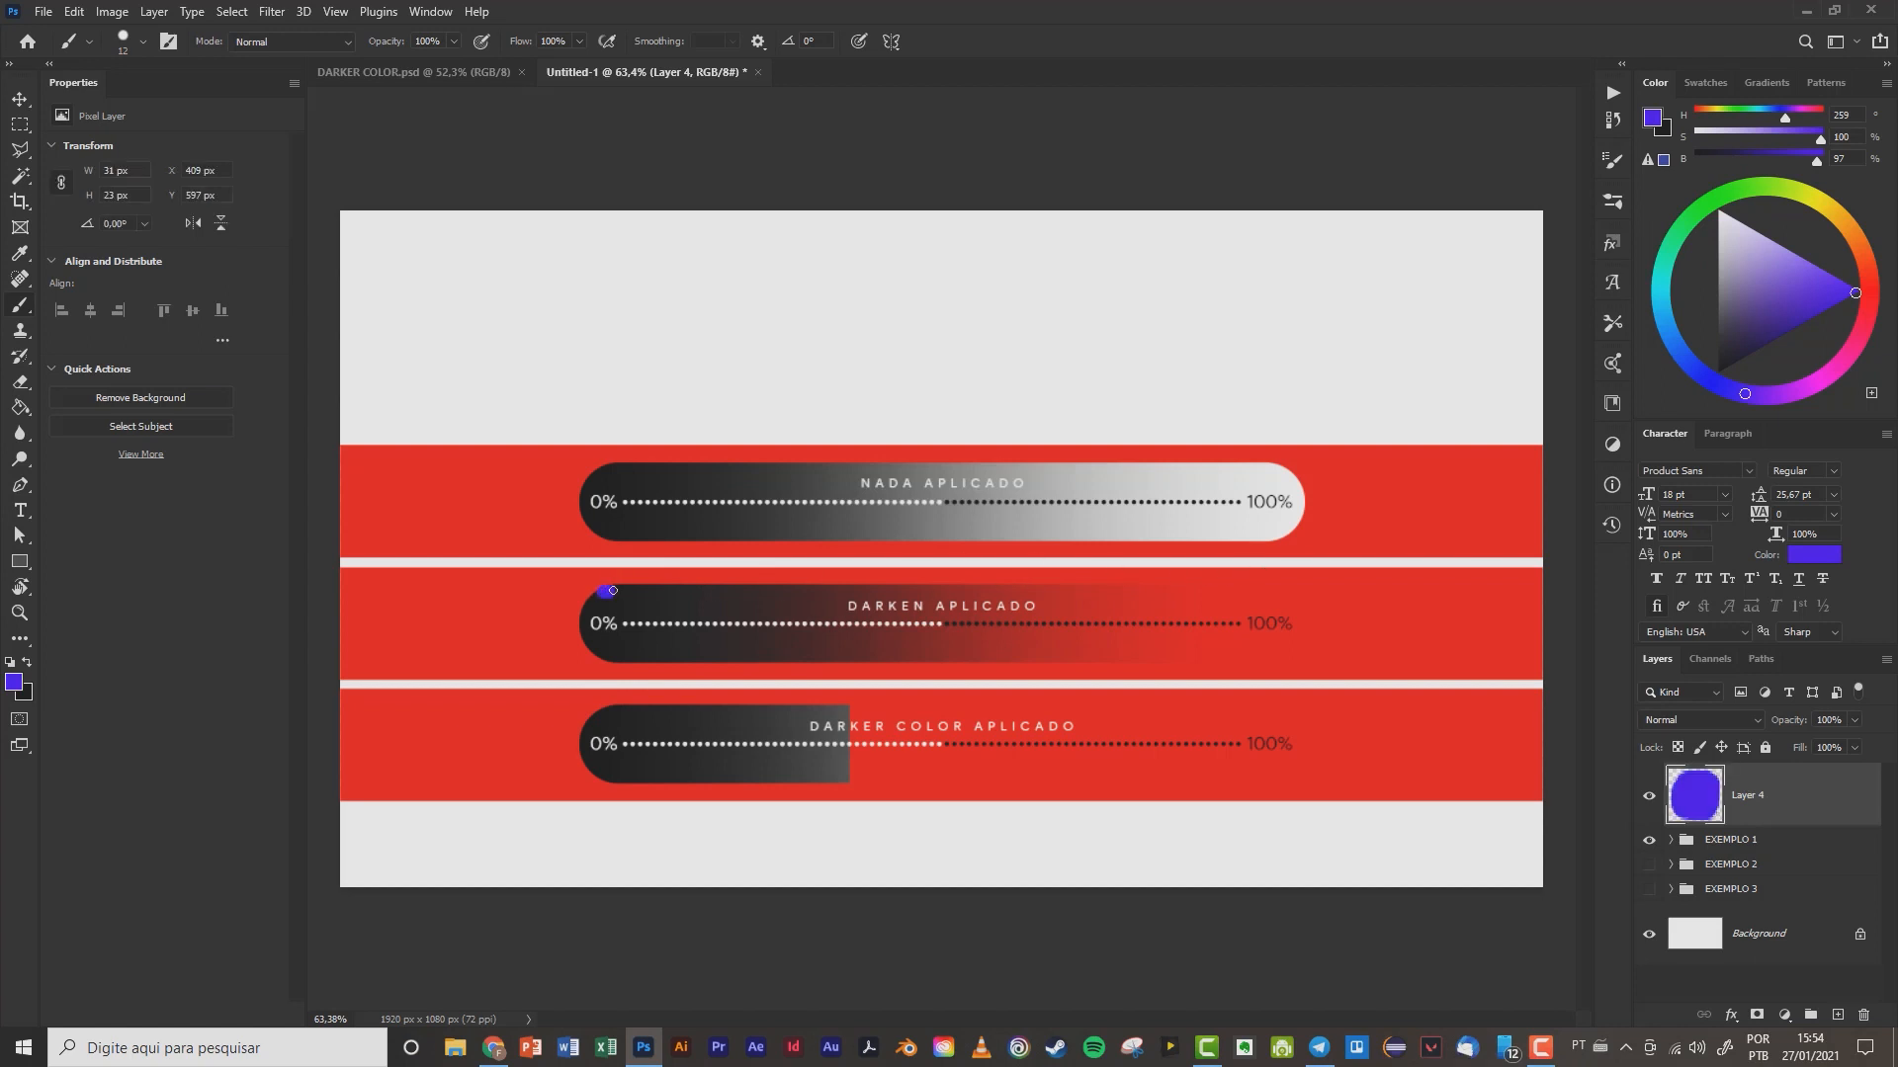
{"action": "left_click_drag", "start_coordinate": [612, 590], "coordinate": [608, 594]}
{"action": "mouse_move", "coordinate": [608, 594]}
{"action": "left_mouse_down"}
{"action": "mouse_move", "coordinate": [822, 589]}
{"action": "mouse_move", "coordinate": [782, 595]}
{"action": "left_mouse_up"}
{"action": "left_click", "coordinate": [802, 594]}
{"action": "left_click", "coordinate": [815, 594]}
{"action": "left_click", "coordinate": [830, 594]}
{"action": "left_click", "coordinate": [851, 593]}
{"action": "left_click", "coordinate": [866, 592]}
{"action": "left_click_drag", "start_coordinate": [941, 596], "coordinate": [970, 598]}
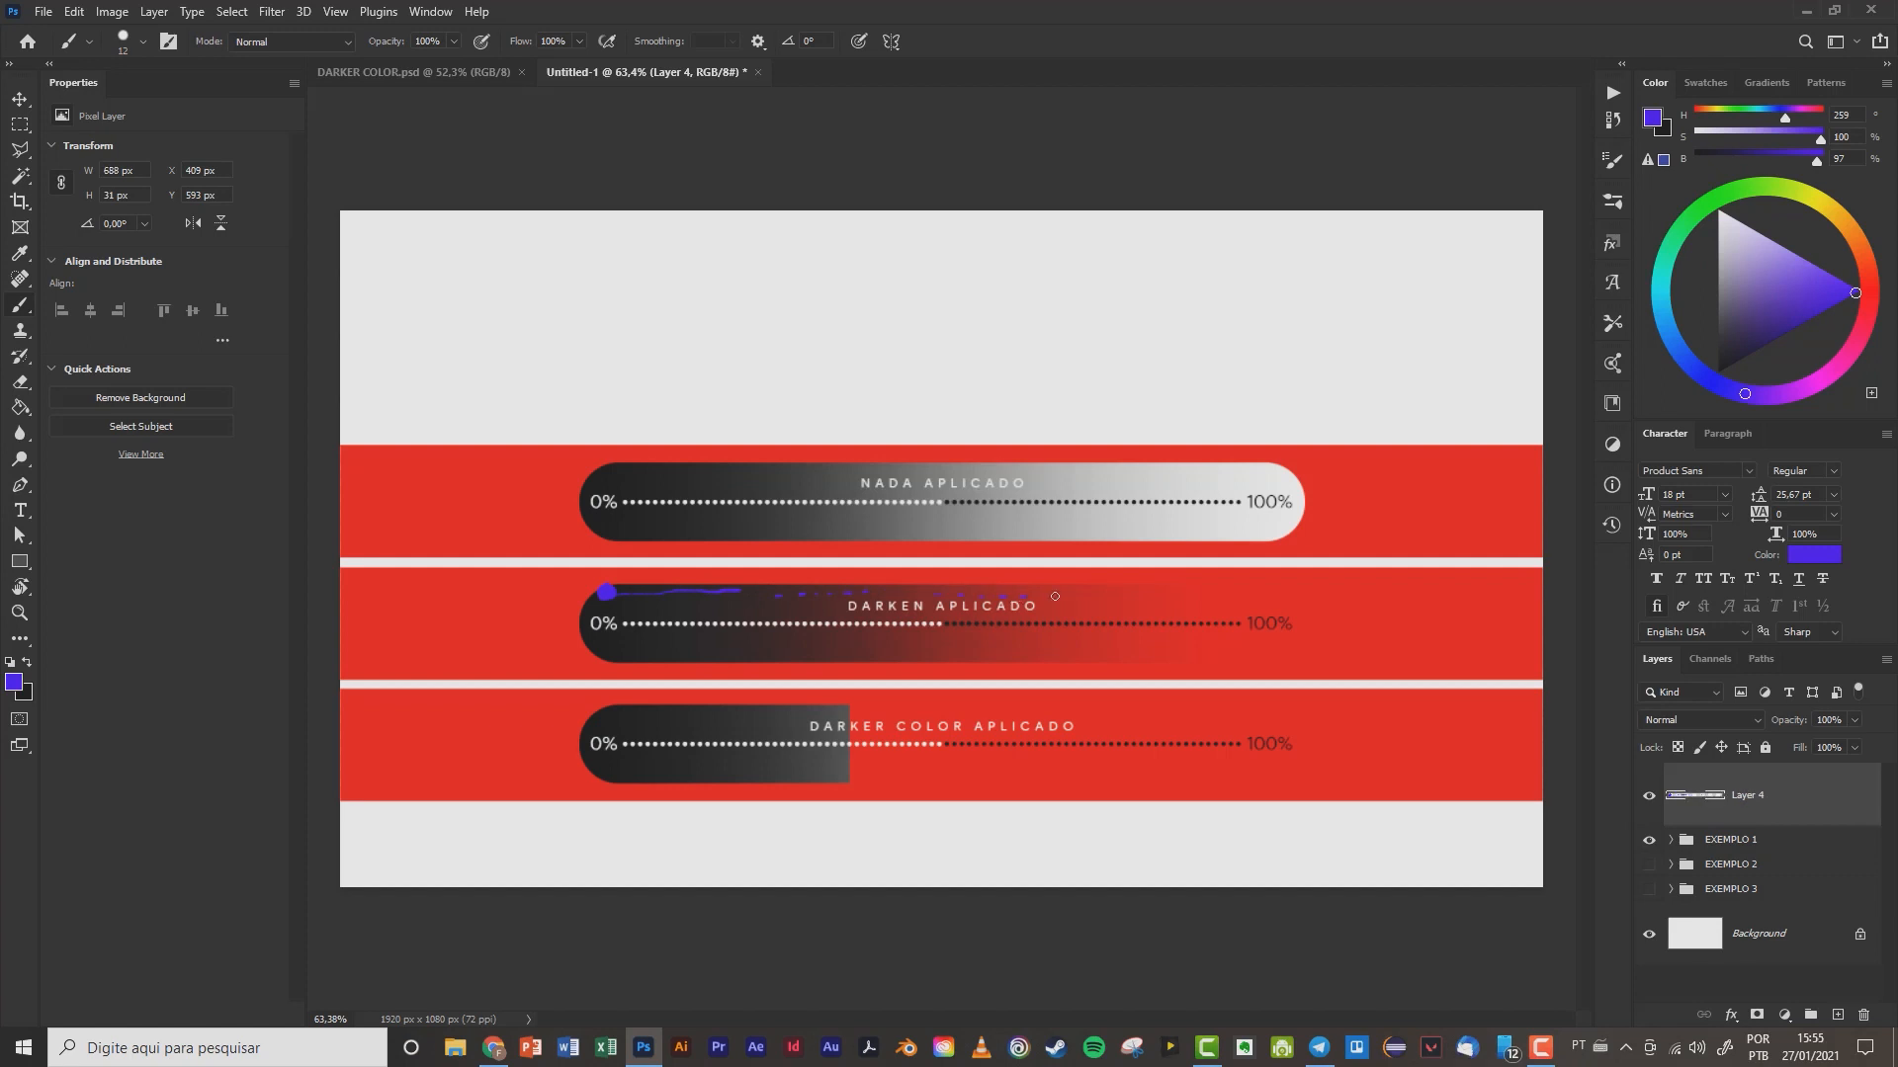
- Annotate the DARKEN APLICADO bar with a circled 100% label, dots outside both ends, a dashed lower line and an arrow to the circle
{"action": "mouse_move", "coordinate": [1257, 590]}
{"action": "left_mouse_down"}
{"action": "mouse_move", "coordinate": [1245, 654]}
{"action": "mouse_move", "coordinate": [1270, 585]}
{"action": "mouse_move", "coordinate": [1227, 625]}
{"action": "left_mouse_up"}
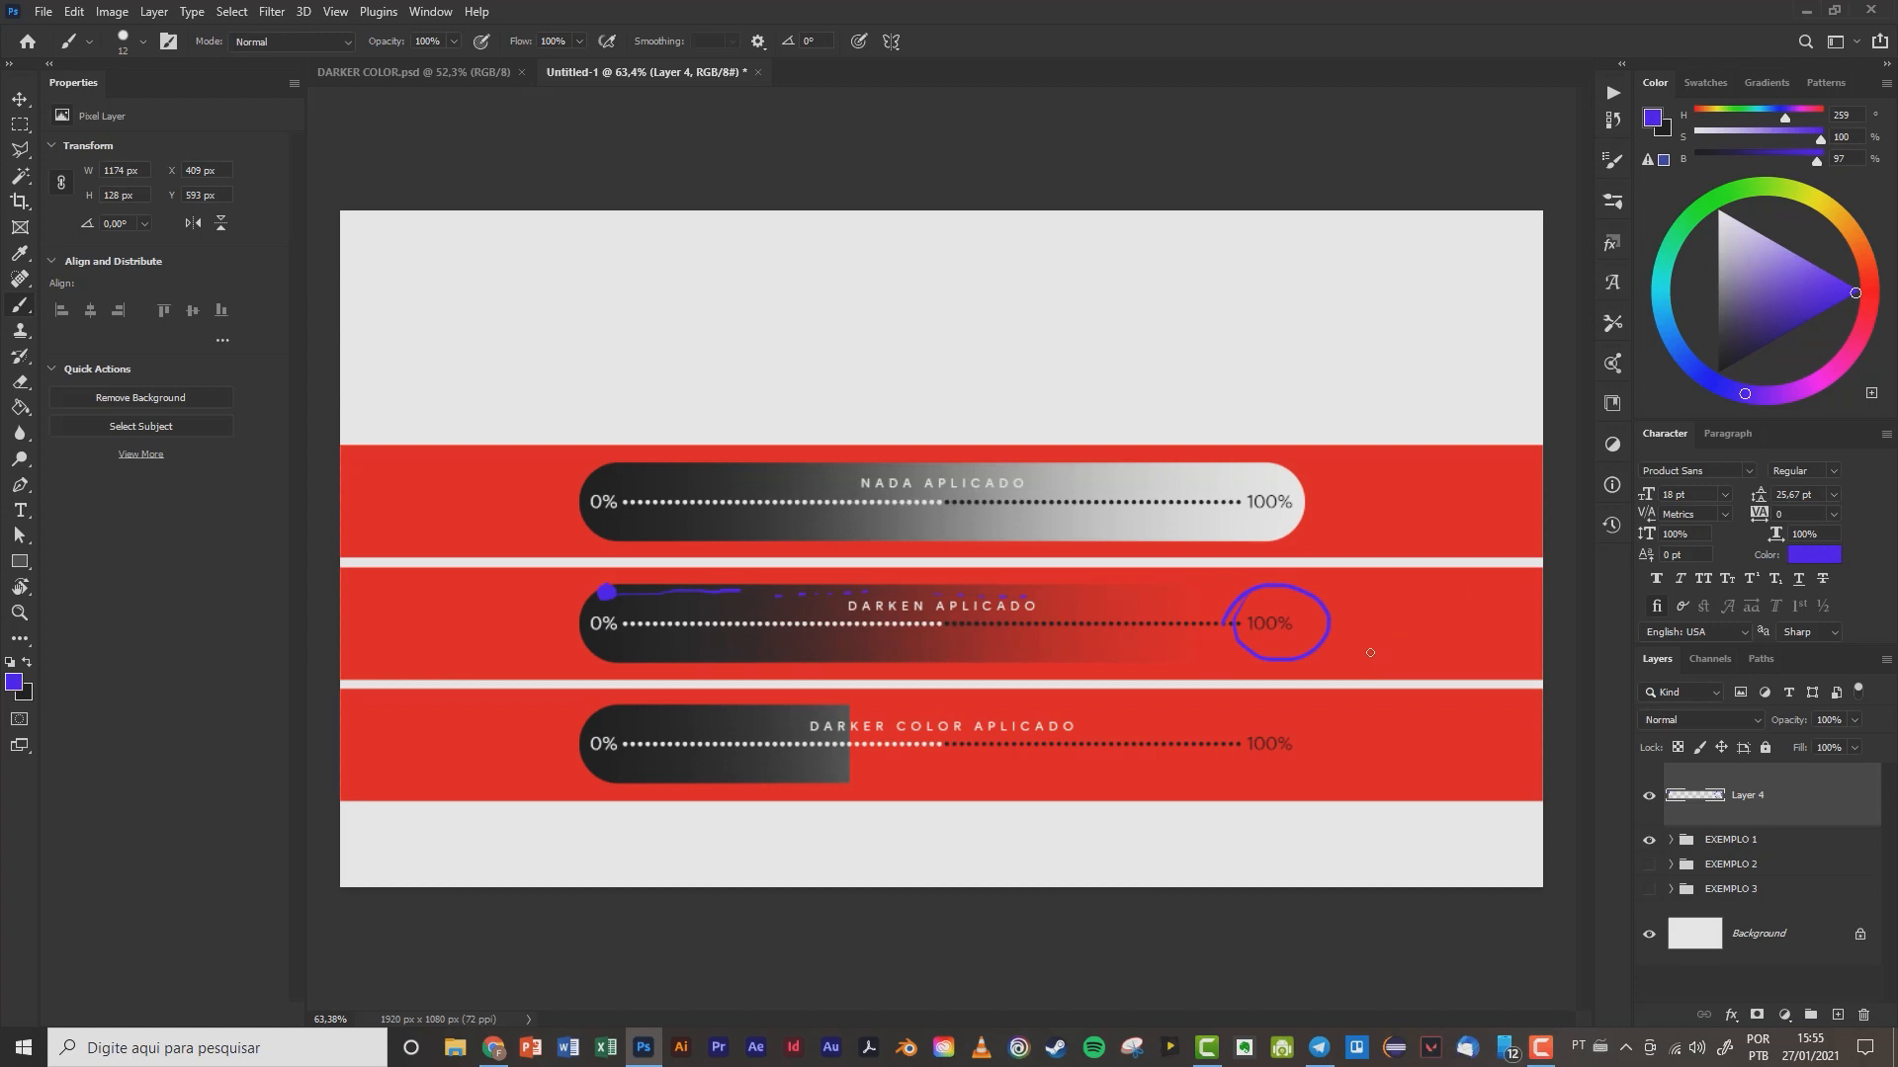
{"action": "mouse_move", "coordinate": [1275, 584]}
{"action": "left_mouse_down"}
{"action": "mouse_move", "coordinate": [1225, 632]}
{"action": "mouse_move", "coordinate": [1295, 593]}
{"action": "mouse_move", "coordinate": [1310, 617]}
{"action": "mouse_move", "coordinate": [1263, 645]}
{"action": "left_mouse_up"}
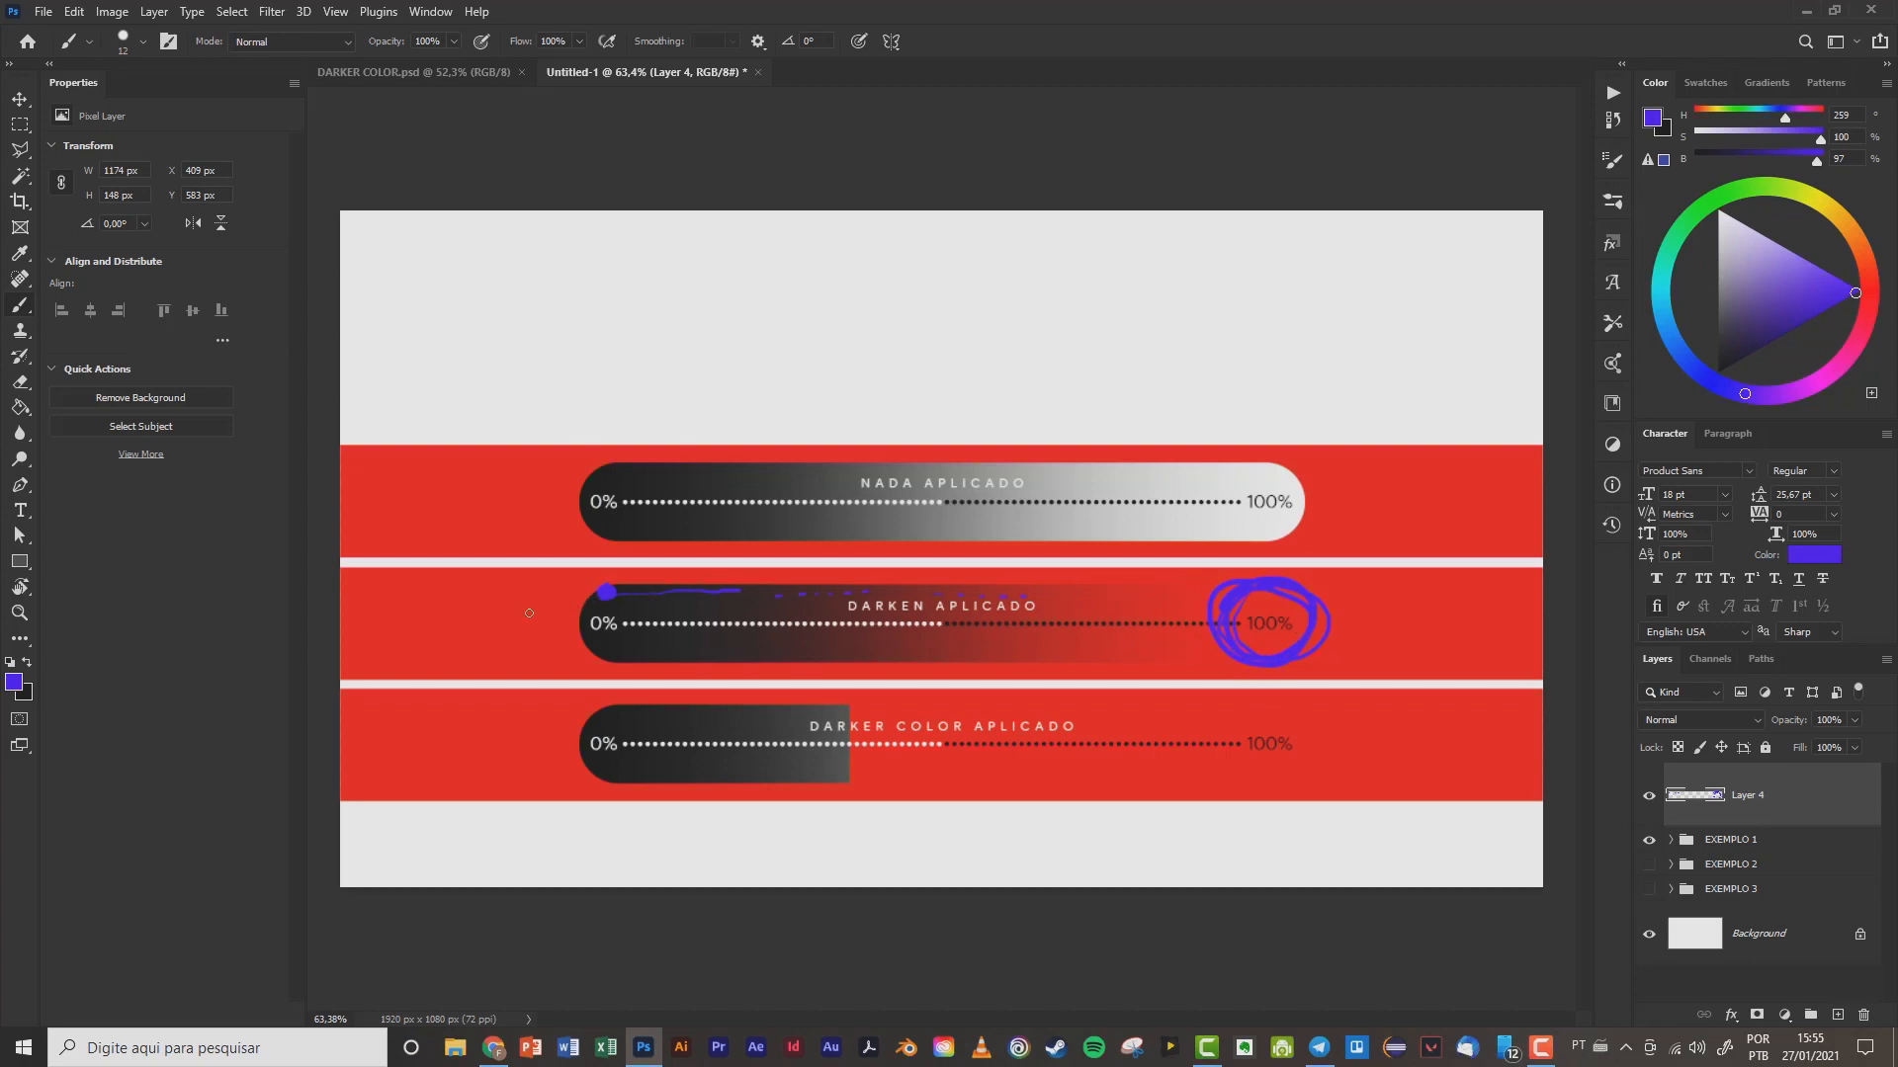
{"action": "left_click", "coordinate": [461, 615]}
{"action": "left_click_drag", "start_coordinate": [663, 648], "coordinate": [915, 647]}
{"action": "left_click_drag", "start_coordinate": [1080, 646], "coordinate": [1130, 646]}
{"action": "mouse_move", "coordinate": [1406, 622]}
{"action": "left_mouse_down"}
{"action": "mouse_move", "coordinate": [1423, 625]}
{"action": "mouse_move", "coordinate": [1340, 571]}
{"action": "mouse_move", "coordinate": [1322, 589]}
{"action": "mouse_move", "coordinate": [1326, 574]}
{"action": "left_mouse_up"}
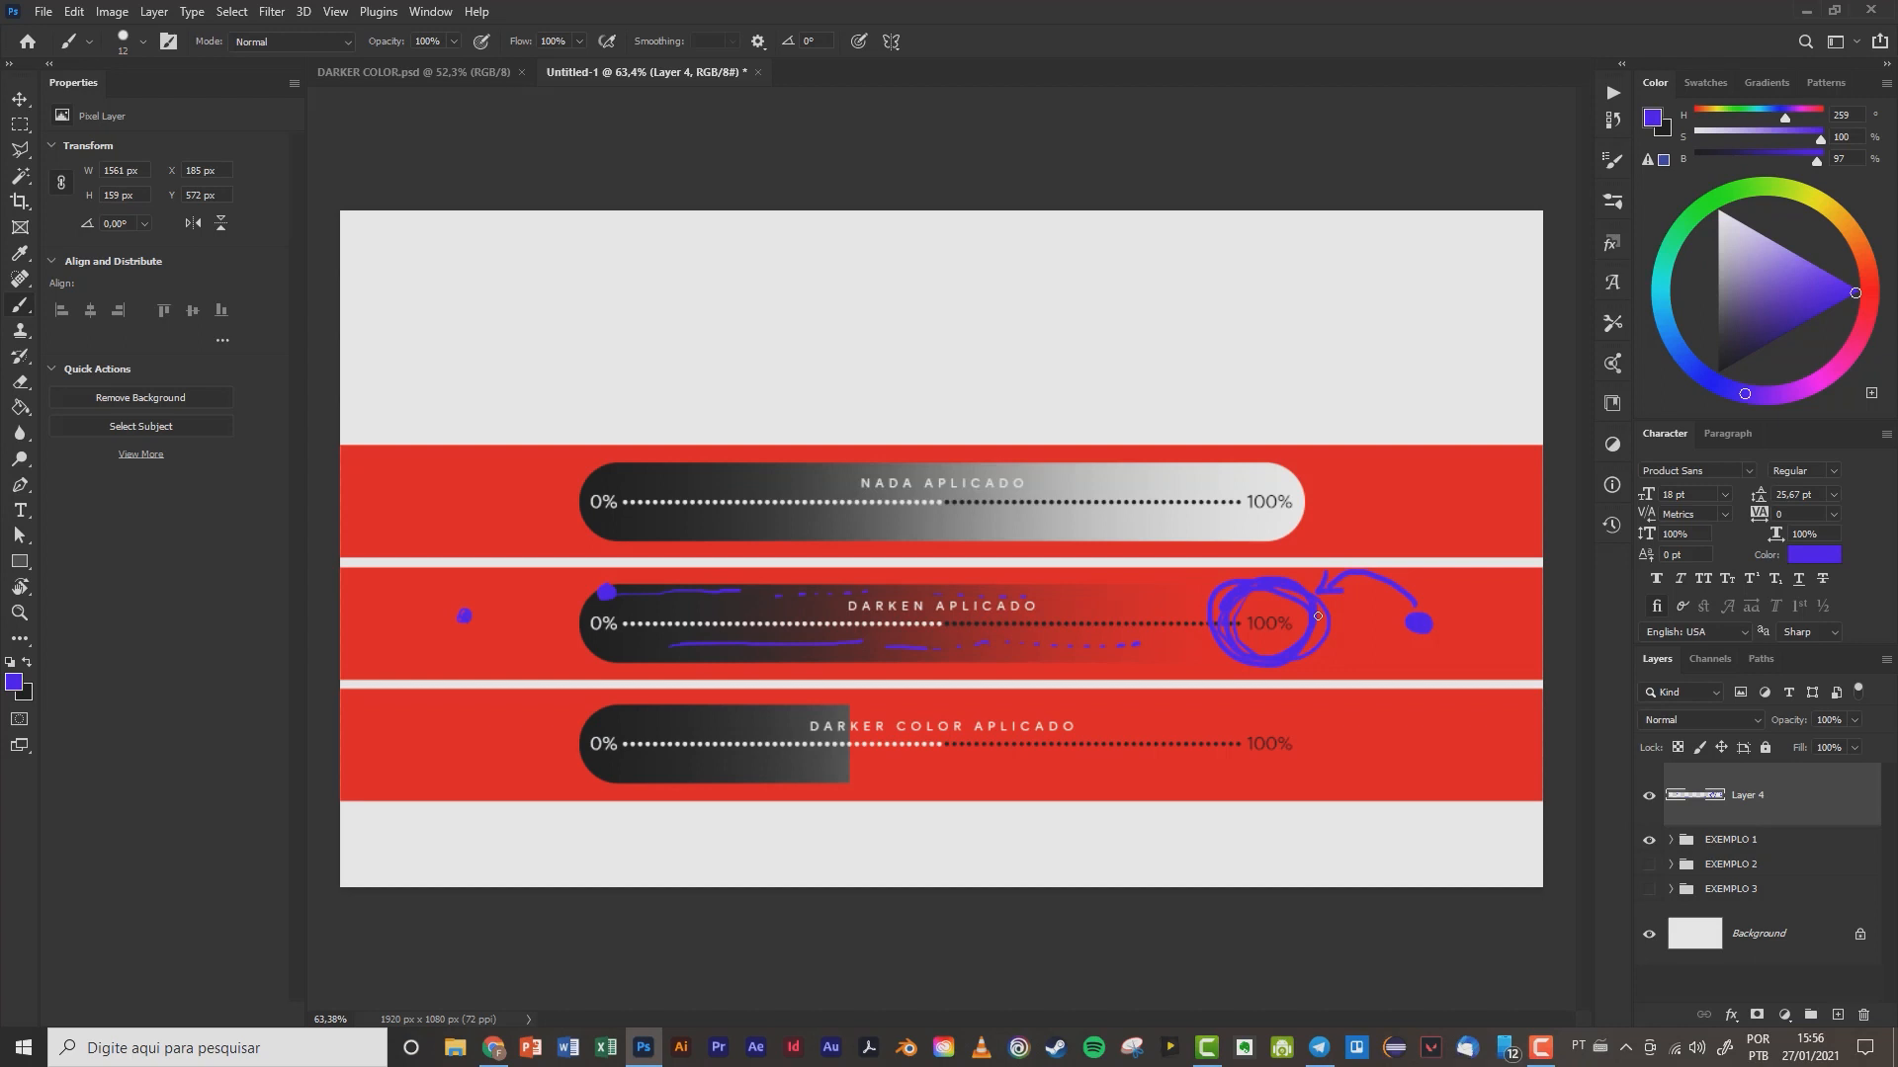
{"action": "left_click", "coordinate": [843, 605]}
- Mark up the DARKER COLOR APLICADO bar by circling 0%, lining its visible gradient, and outlining the vanished part from the cutoff to 100%
{"action": "mouse_move", "coordinate": [616, 707]}
{"action": "left_mouse_down"}
{"action": "mouse_move", "coordinate": [580, 769]}
{"action": "mouse_move", "coordinate": [615, 780]}
{"action": "mouse_move", "coordinate": [646, 744]}
{"action": "mouse_move", "coordinate": [591, 709]}
{"action": "left_mouse_up"}
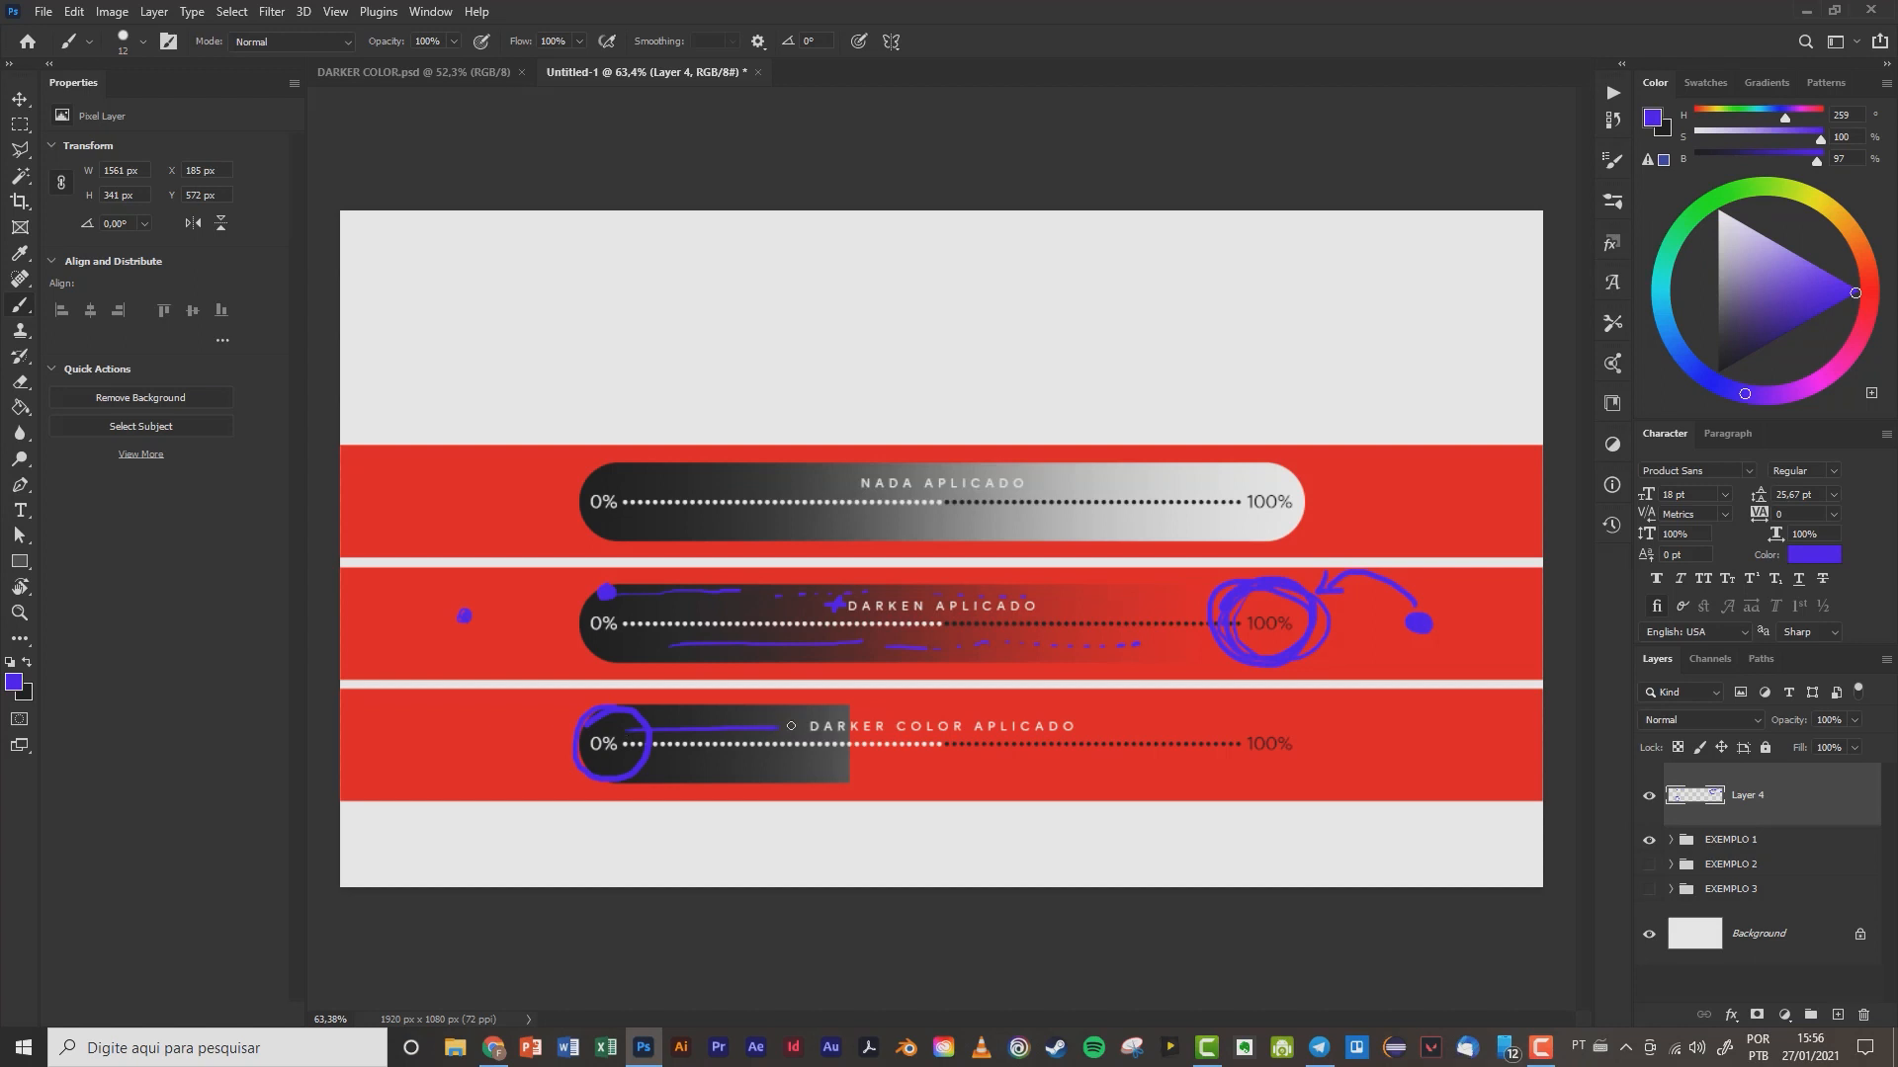
{"action": "left_click_drag", "start_coordinate": [463, 744], "coordinate": [486, 739]}
{"action": "left_click_drag", "start_coordinate": [729, 712], "coordinate": [824, 721]}
{"action": "left_click_drag", "start_coordinate": [579, 731], "coordinate": [583, 766]}
{"action": "mouse_move", "coordinate": [869, 782]}
{"action": "left_mouse_down"}
{"action": "mouse_move", "coordinate": [1241, 796]}
{"action": "mouse_move", "coordinate": [1321, 782]}
{"action": "mouse_move", "coordinate": [1321, 731]}
{"action": "mouse_move", "coordinate": [1223, 693]}
{"action": "mouse_move", "coordinate": [867, 700]}
{"action": "mouse_move", "coordinate": [860, 805]}
{"action": "left_mouse_up"}
{"action": "mouse_move", "coordinate": [851, 703]}
{"action": "left_mouse_down"}
{"action": "mouse_move", "coordinate": [851, 795]}
{"action": "mouse_move", "coordinate": [1264, 777]}
{"action": "mouse_move", "coordinate": [1305, 751]}
{"action": "mouse_move", "coordinate": [1305, 717]}
{"action": "mouse_move", "coordinate": [1226, 698]}
{"action": "mouse_move", "coordinate": [857, 692]}
{"action": "left_mouse_up"}
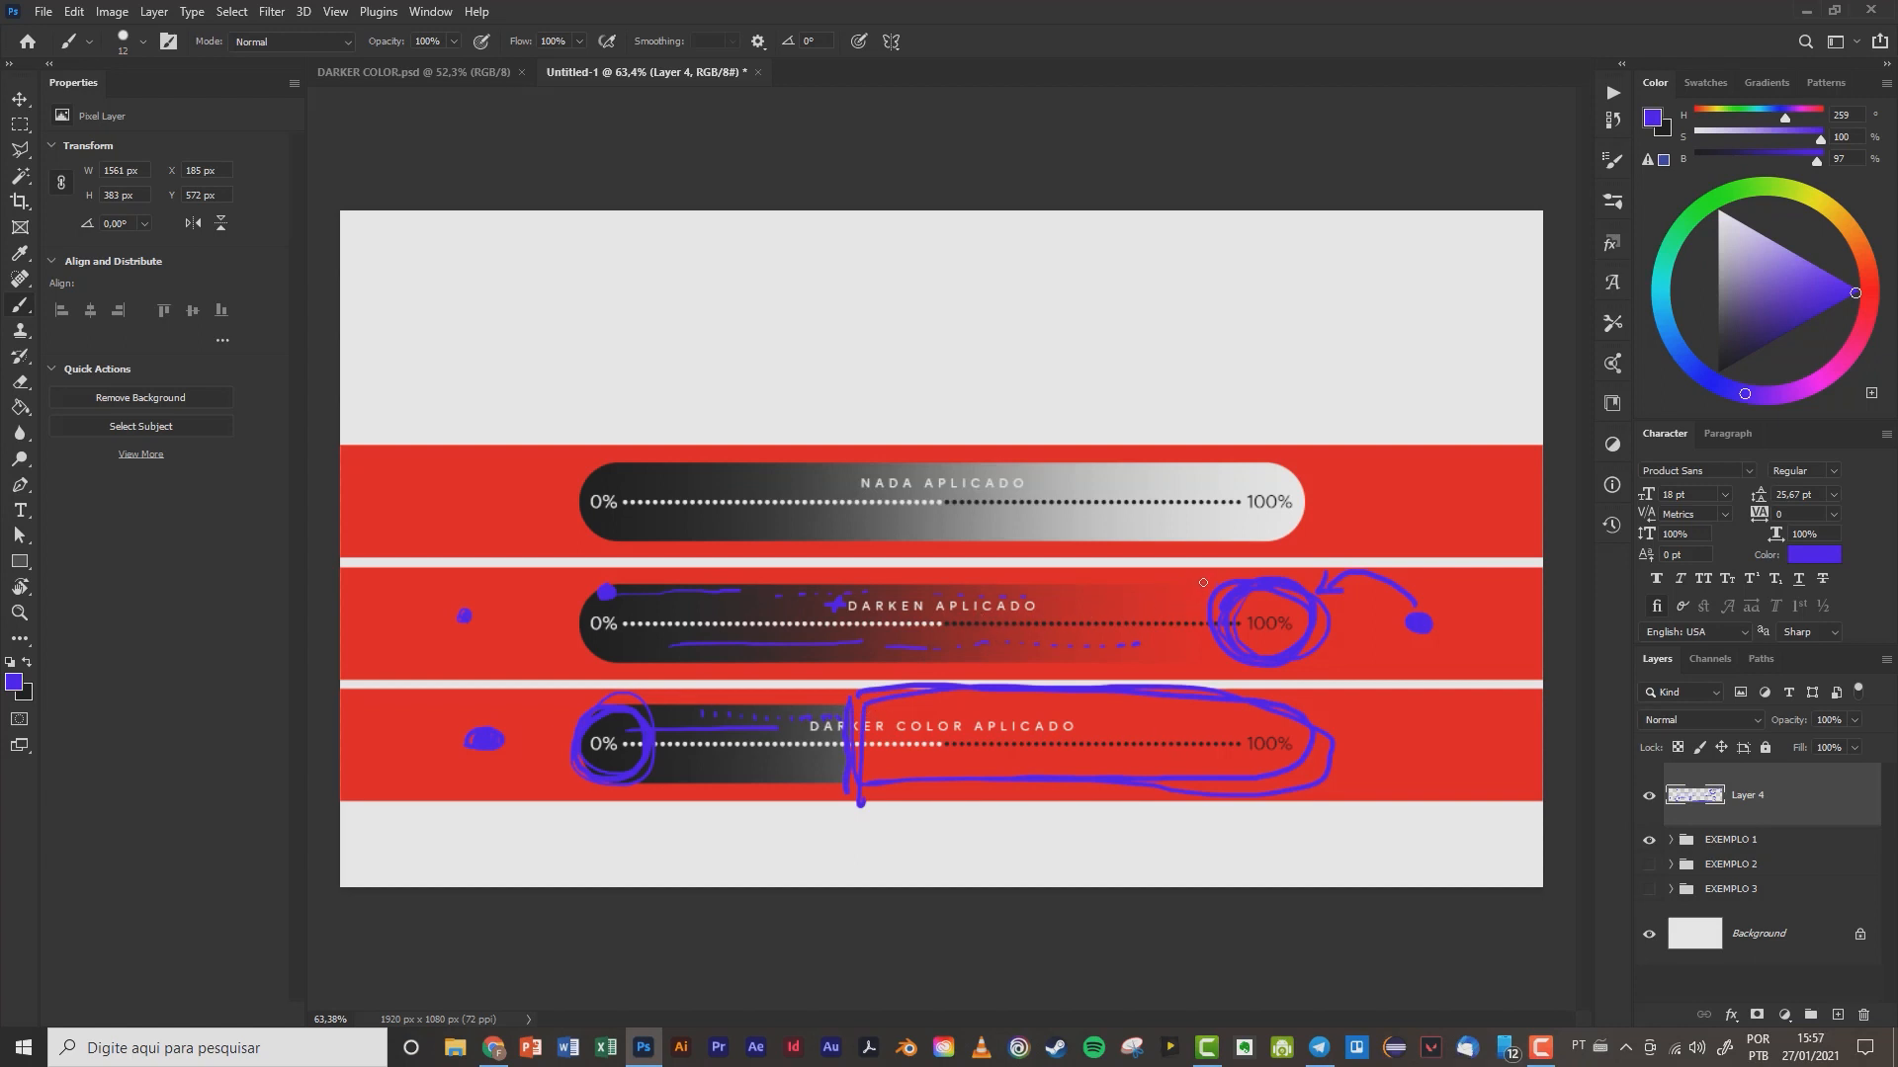
- Mark the Darken bar's fading edge, reinforce the Darker Color bar's cutoff line, and draw an oval outside its 100% end
{"action": "left_click_drag", "start_coordinate": [1203, 582], "coordinate": [1204, 589]}
{"action": "left_click_drag", "start_coordinate": [846, 685], "coordinate": [835, 831]}
{"action": "left_click_drag", "start_coordinate": [859, 741], "coordinate": [1018, 739]}
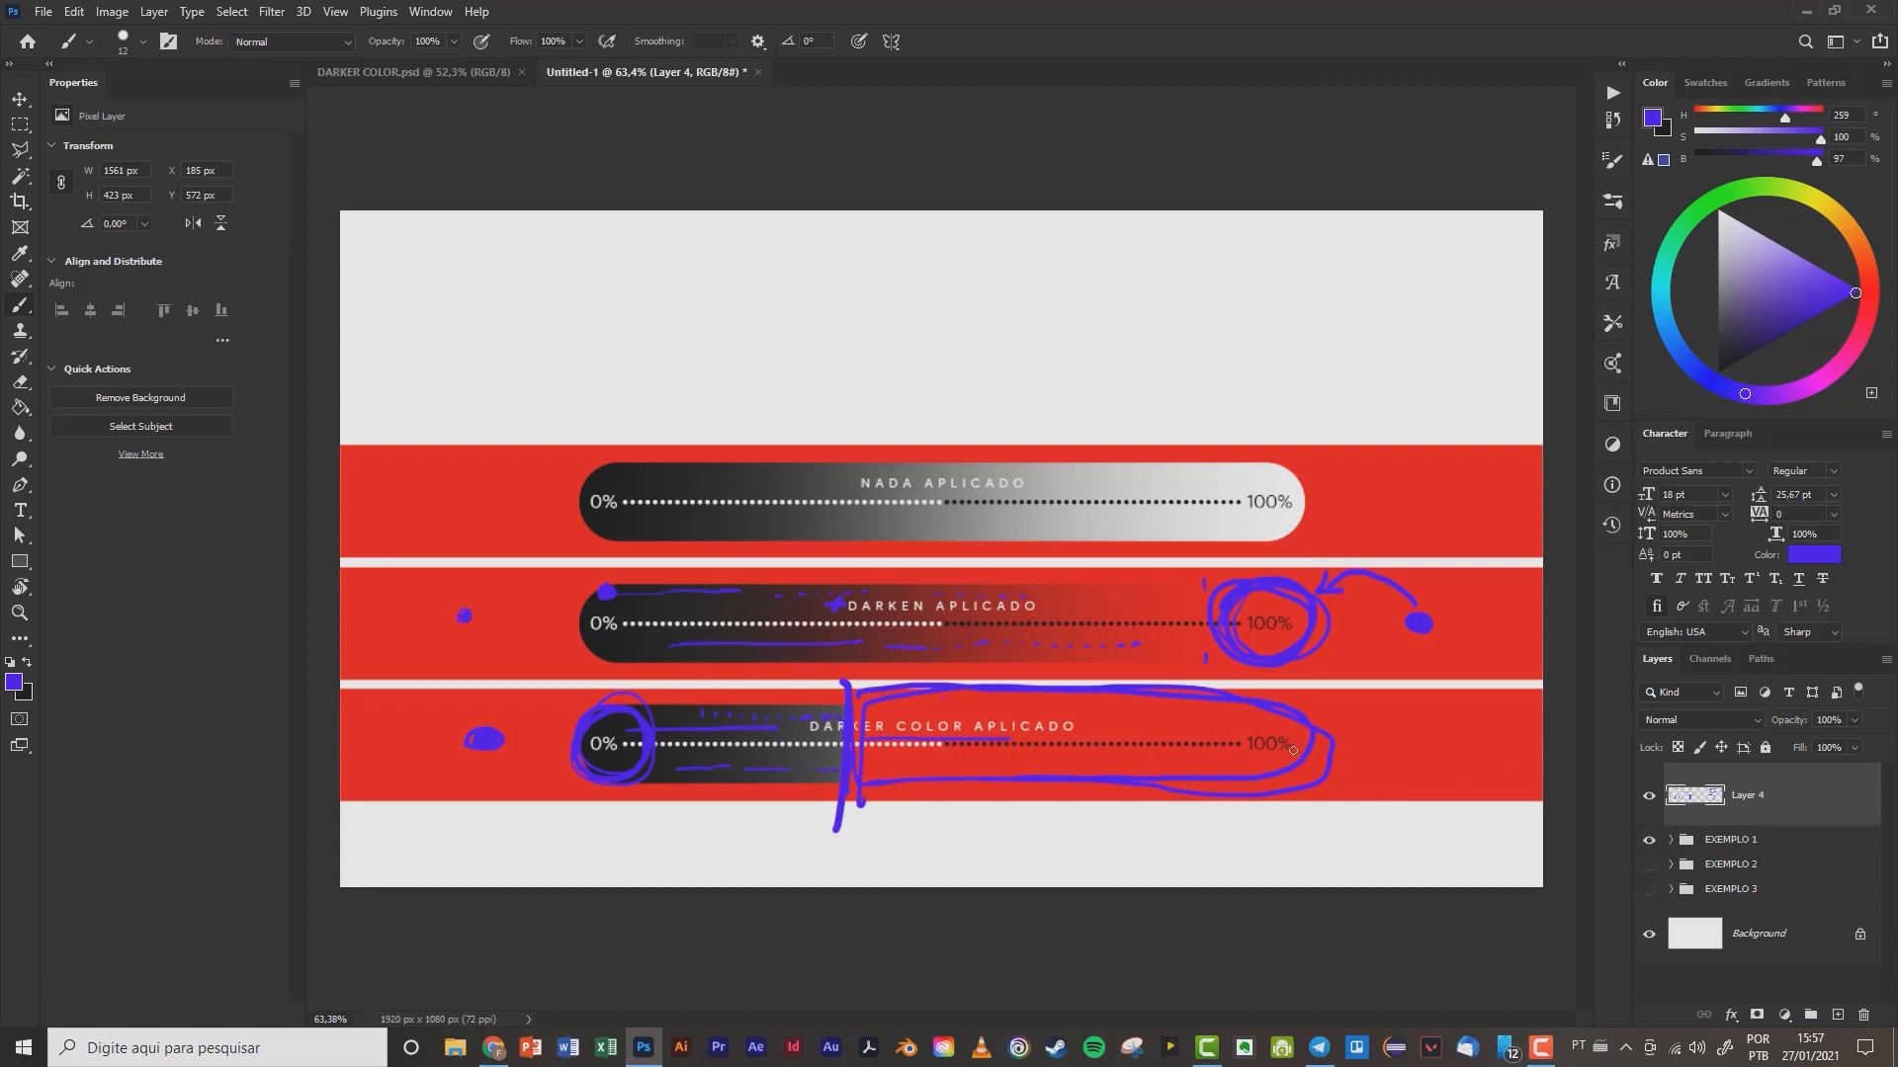
{"action": "mouse_move", "coordinate": [1437, 767]}
{"action": "left_mouse_down"}
{"action": "mouse_move", "coordinate": [1453, 731]}
{"action": "mouse_move", "coordinate": [1415, 753]}
{"action": "left_mouse_up"}
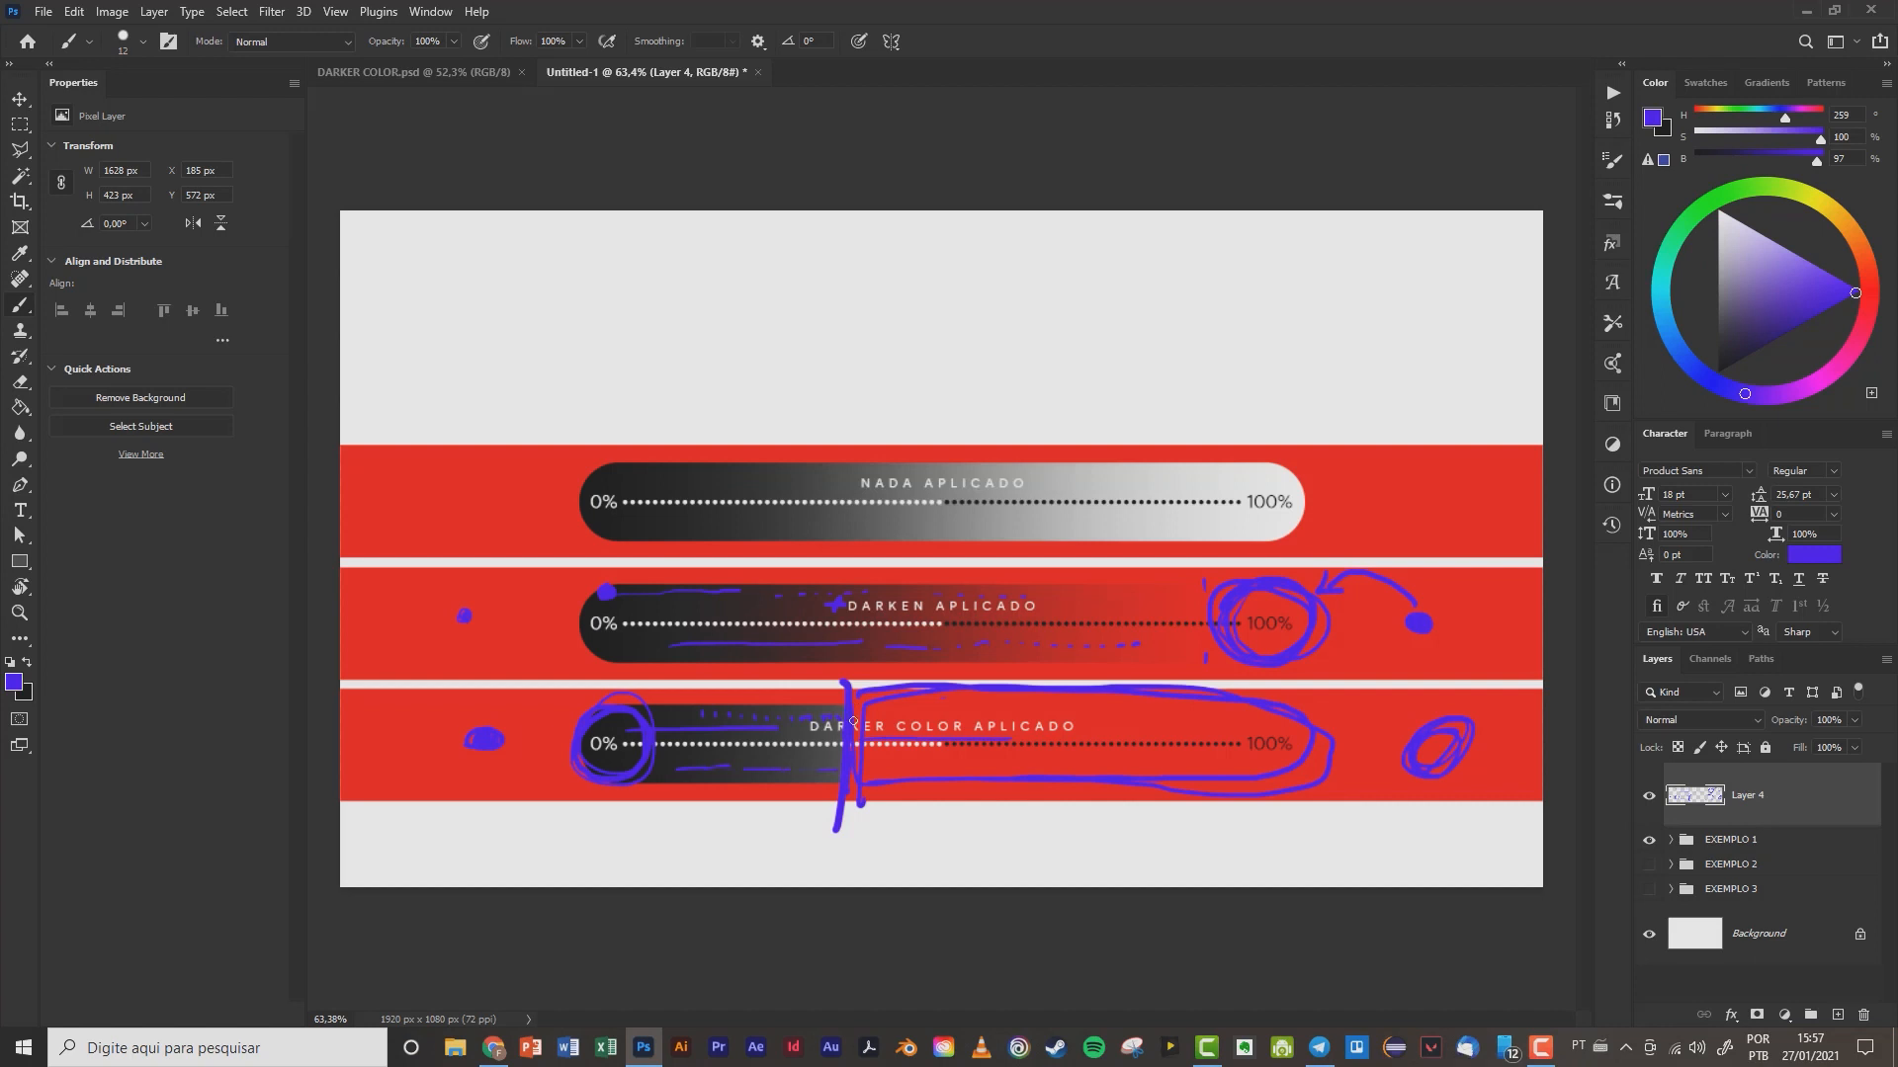
- Draw arrows pointing both ways from the Darker Color bar's cutoff and a loop around the dot outside its 0% end
{"action": "mouse_move", "coordinate": [832, 702]}
{"action": "left_mouse_down"}
{"action": "mouse_move", "coordinate": [736, 698]}
{"action": "mouse_move", "coordinate": [759, 689]}
{"action": "left_mouse_up"}
{"action": "mouse_move", "coordinate": [447, 713]}
{"action": "left_mouse_down"}
{"action": "mouse_move", "coordinate": [531, 736]}
{"action": "mouse_move", "coordinate": [463, 753]}
{"action": "left_mouse_up"}
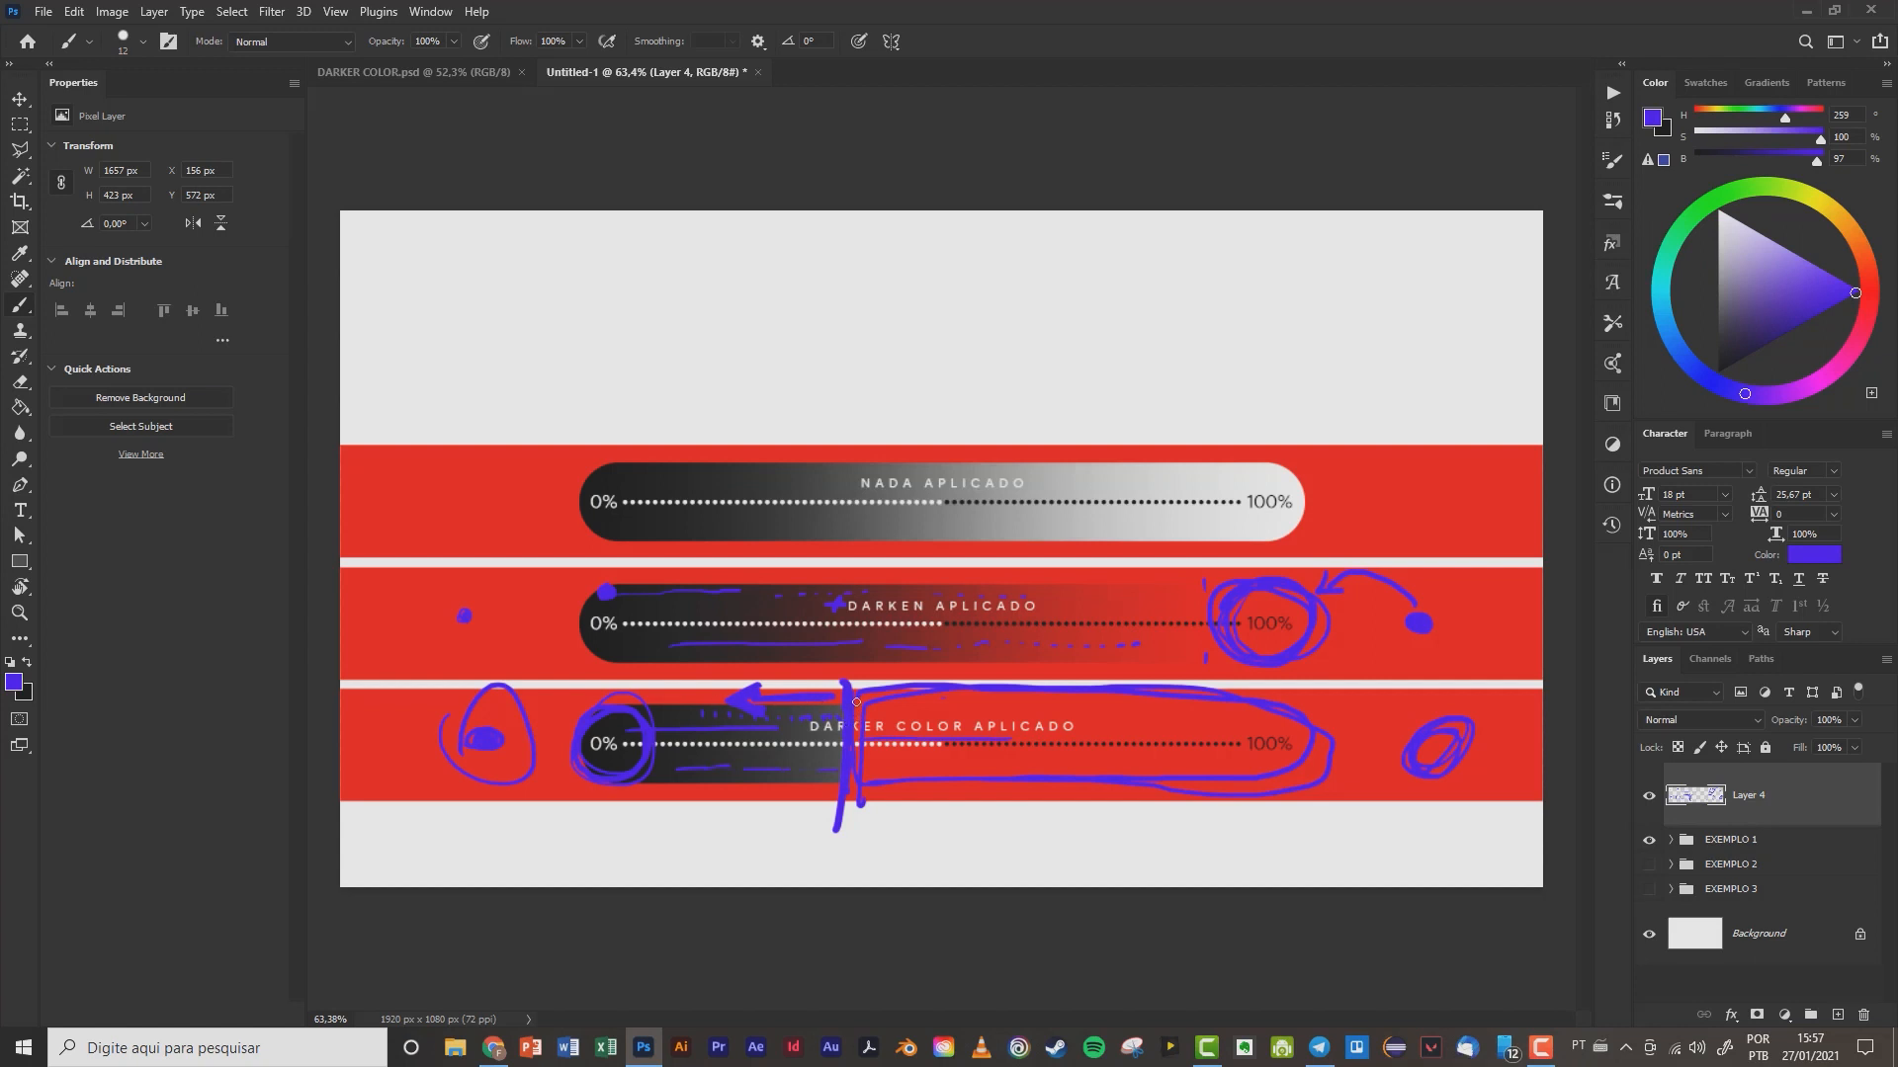
{"action": "left_click_drag", "start_coordinate": [871, 704], "coordinate": [968, 712]}
{"action": "mouse_move", "coordinate": [858, 691]}
{"action": "left_mouse_down"}
{"action": "mouse_move", "coordinate": [926, 687]}
{"action": "mouse_move", "coordinate": [889, 692]}
{"action": "left_mouse_up"}
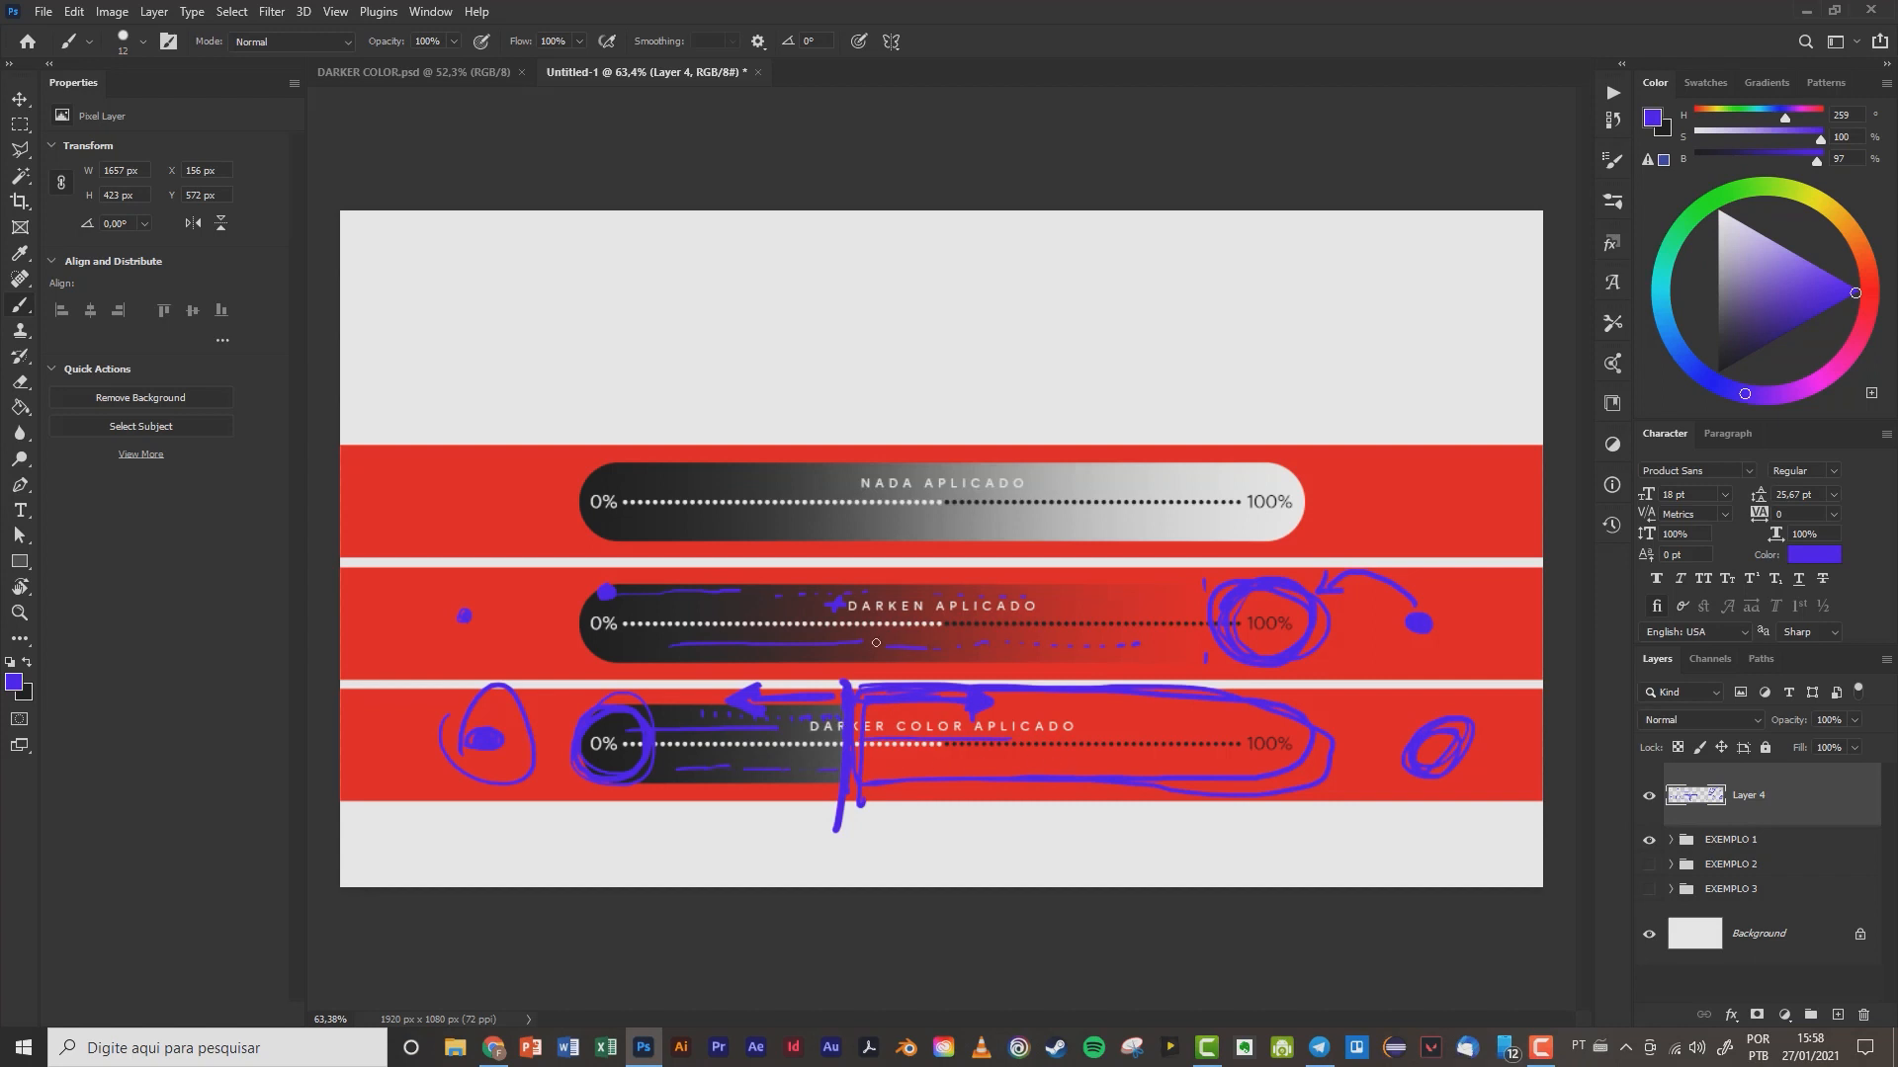
- Extend the dashed line along the Darken bar's lower edge and circle the word DARKEN
{"action": "left_click_drag", "start_coordinate": [840, 645], "coordinate": [984, 648]}
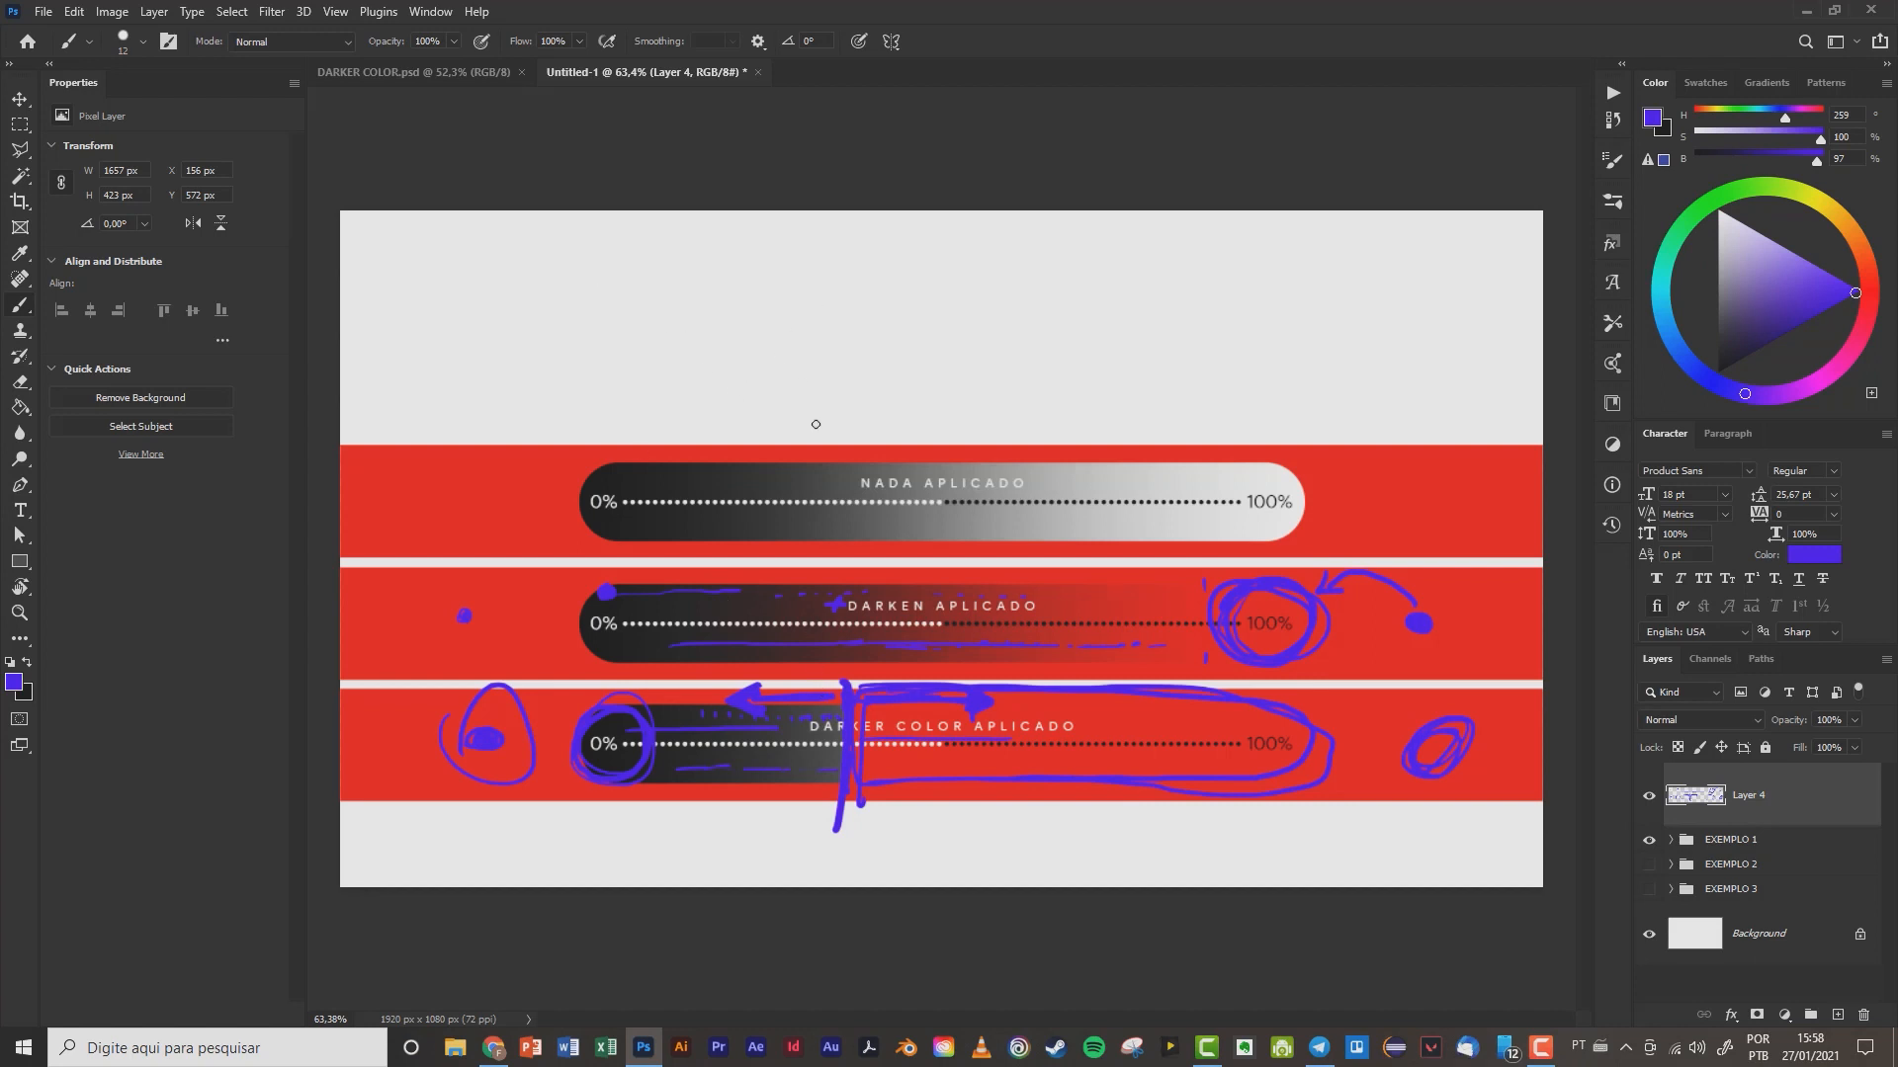
{"action": "left_click_drag", "start_coordinate": [854, 591], "coordinate": [796, 641]}
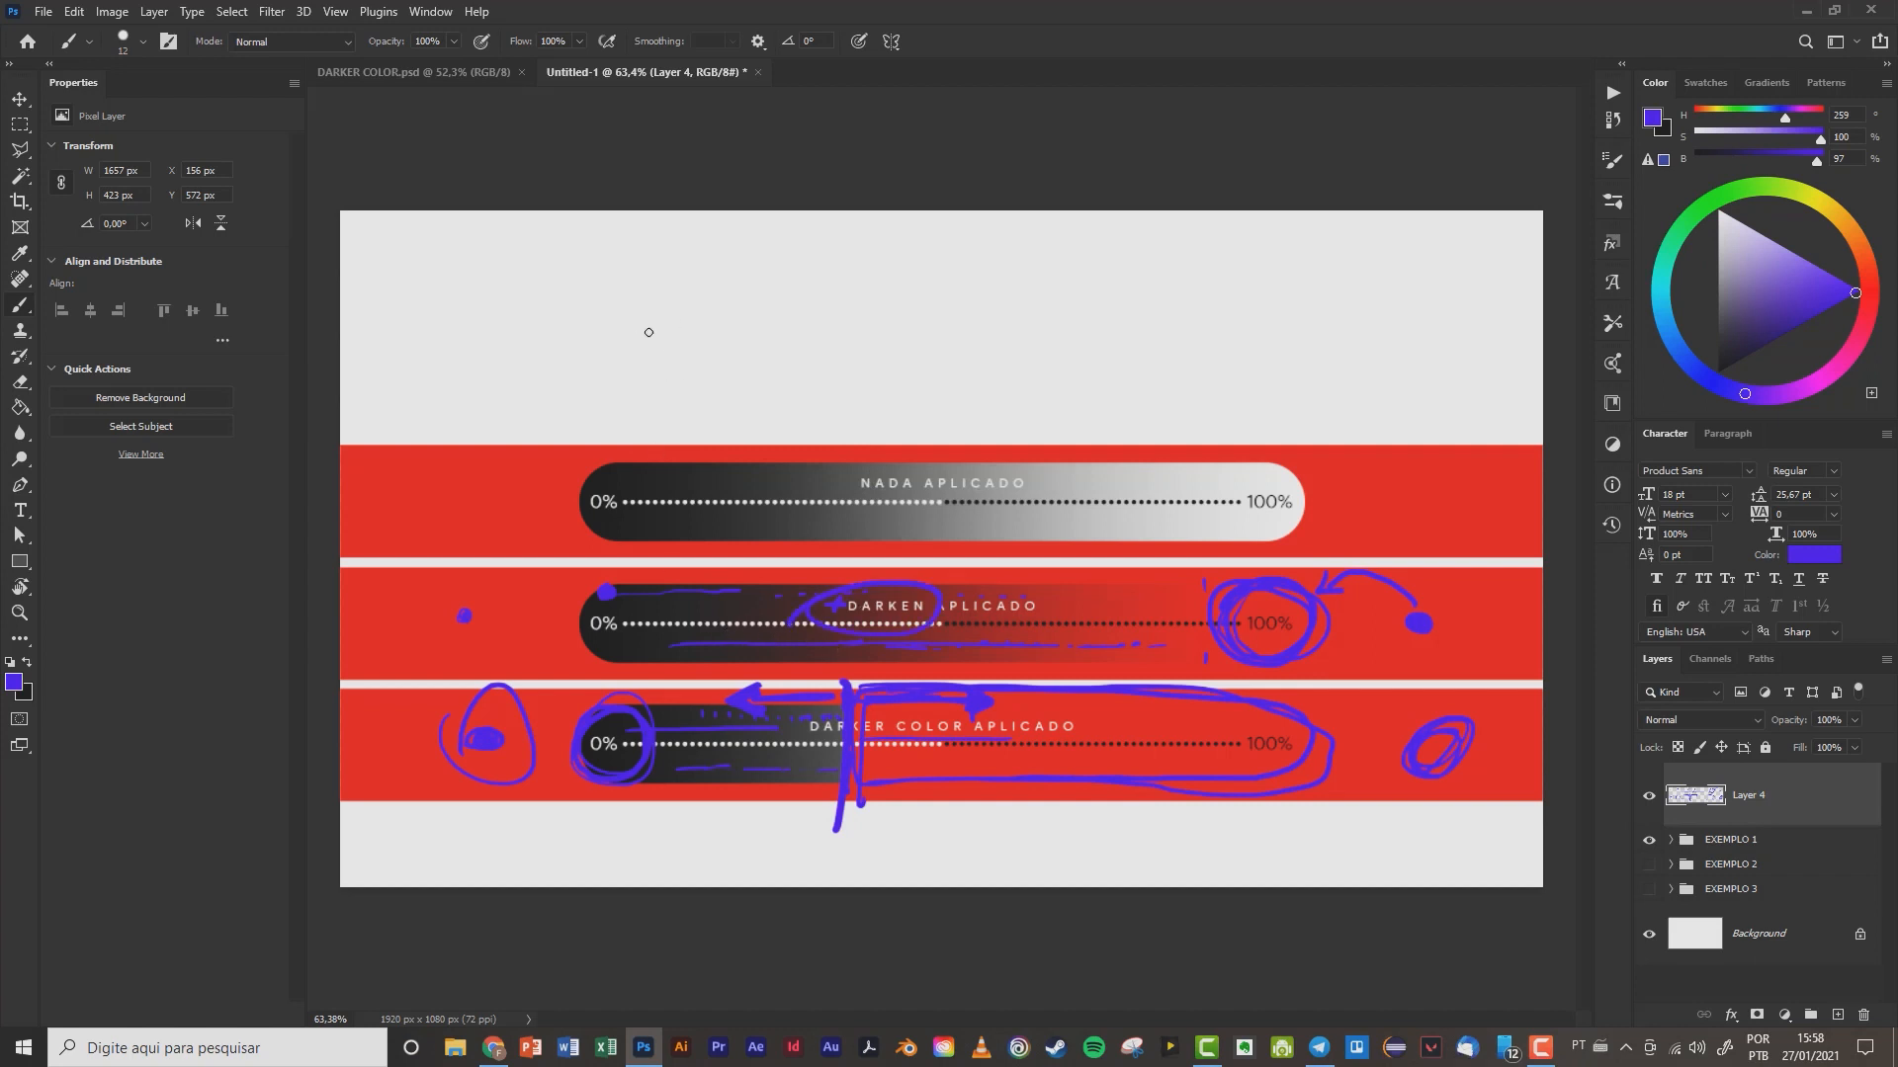
- Handwrite "PS." in the blank area above the bars
{"action": "mouse_move", "coordinate": [599, 265]}
{"action": "left_mouse_down"}
{"action": "mouse_move", "coordinate": [599, 351]}
{"action": "mouse_move", "coordinate": [605, 314]}
{"action": "left_mouse_up"}
{"action": "left_click_drag", "start_coordinate": [677, 276], "coordinate": [634, 341]}
{"action": "left_click", "coordinate": [704, 329]}
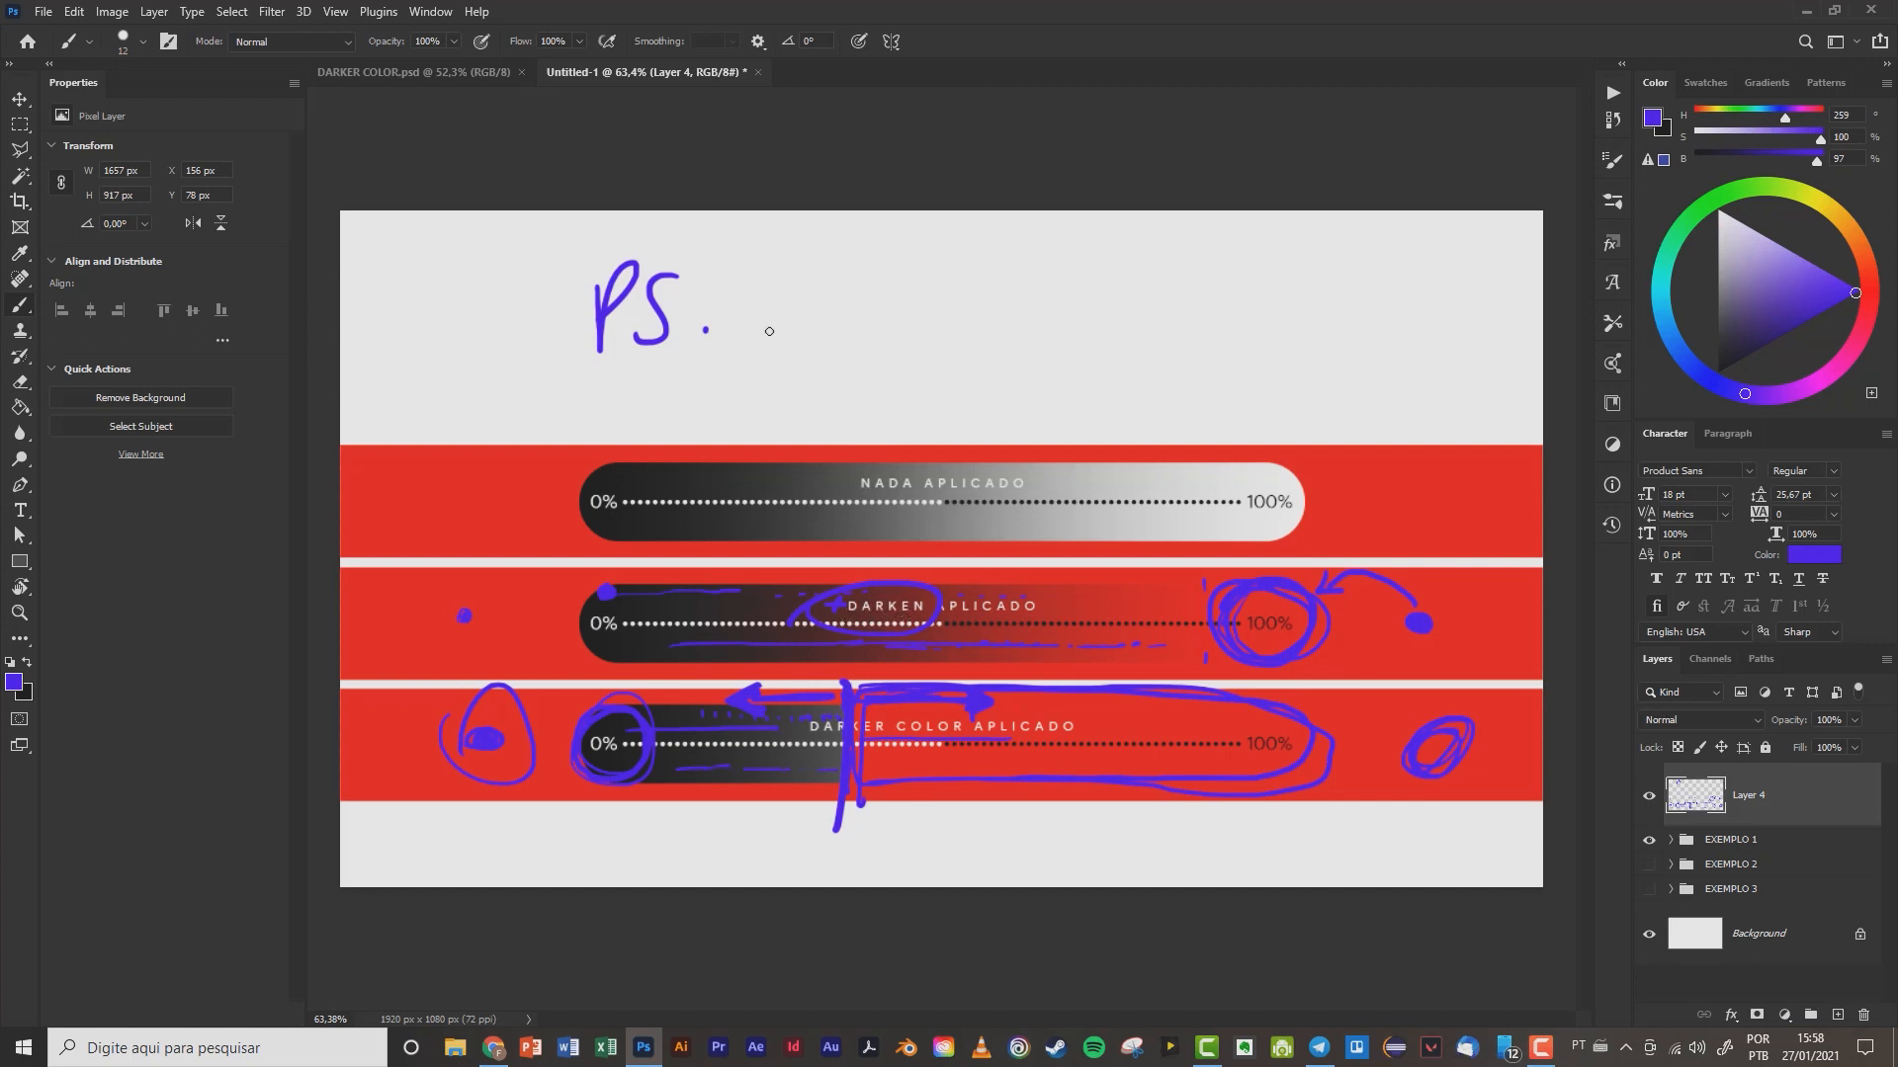
- Draw a box beside the "PS." note and fill it with many small dots
{"action": "left_click_drag", "start_coordinate": [763, 276], "coordinate": [776, 348]}
{"action": "left_click_drag", "start_coordinate": [885, 278], "coordinate": [762, 274]}
{"action": "left_click_drag", "start_coordinate": [777, 349], "coordinate": [885, 348]}
{"action": "left_click_drag", "start_coordinate": [882, 279], "coordinate": [879, 347]}
{"action": "left_click", "coordinate": [782, 290]}
{"action": "left_click", "coordinate": [791, 312]}
{"action": "left_click", "coordinate": [811, 291]}
{"action": "left_click", "coordinate": [803, 329]}
{"action": "left_click", "coordinate": [797, 294]}
{"action": "left_click", "coordinate": [817, 316]}
{"action": "left_click", "coordinate": [826, 294]}
{"action": "left_click", "coordinate": [845, 313]}
{"action": "left_click", "coordinate": [835, 329]}
{"action": "left_click", "coordinate": [846, 287]}
{"action": "left_click", "coordinate": [865, 297]}
{"action": "left_click", "coordinate": [860, 329]}
{"action": "left_click", "coordinate": [852, 338]}
{"action": "left_click", "coordinate": [866, 313]}
{"action": "left_click", "coordinate": [801, 304]}
{"action": "left_click", "coordinate": [795, 323]}
{"action": "left_click", "coordinate": [785, 333]}
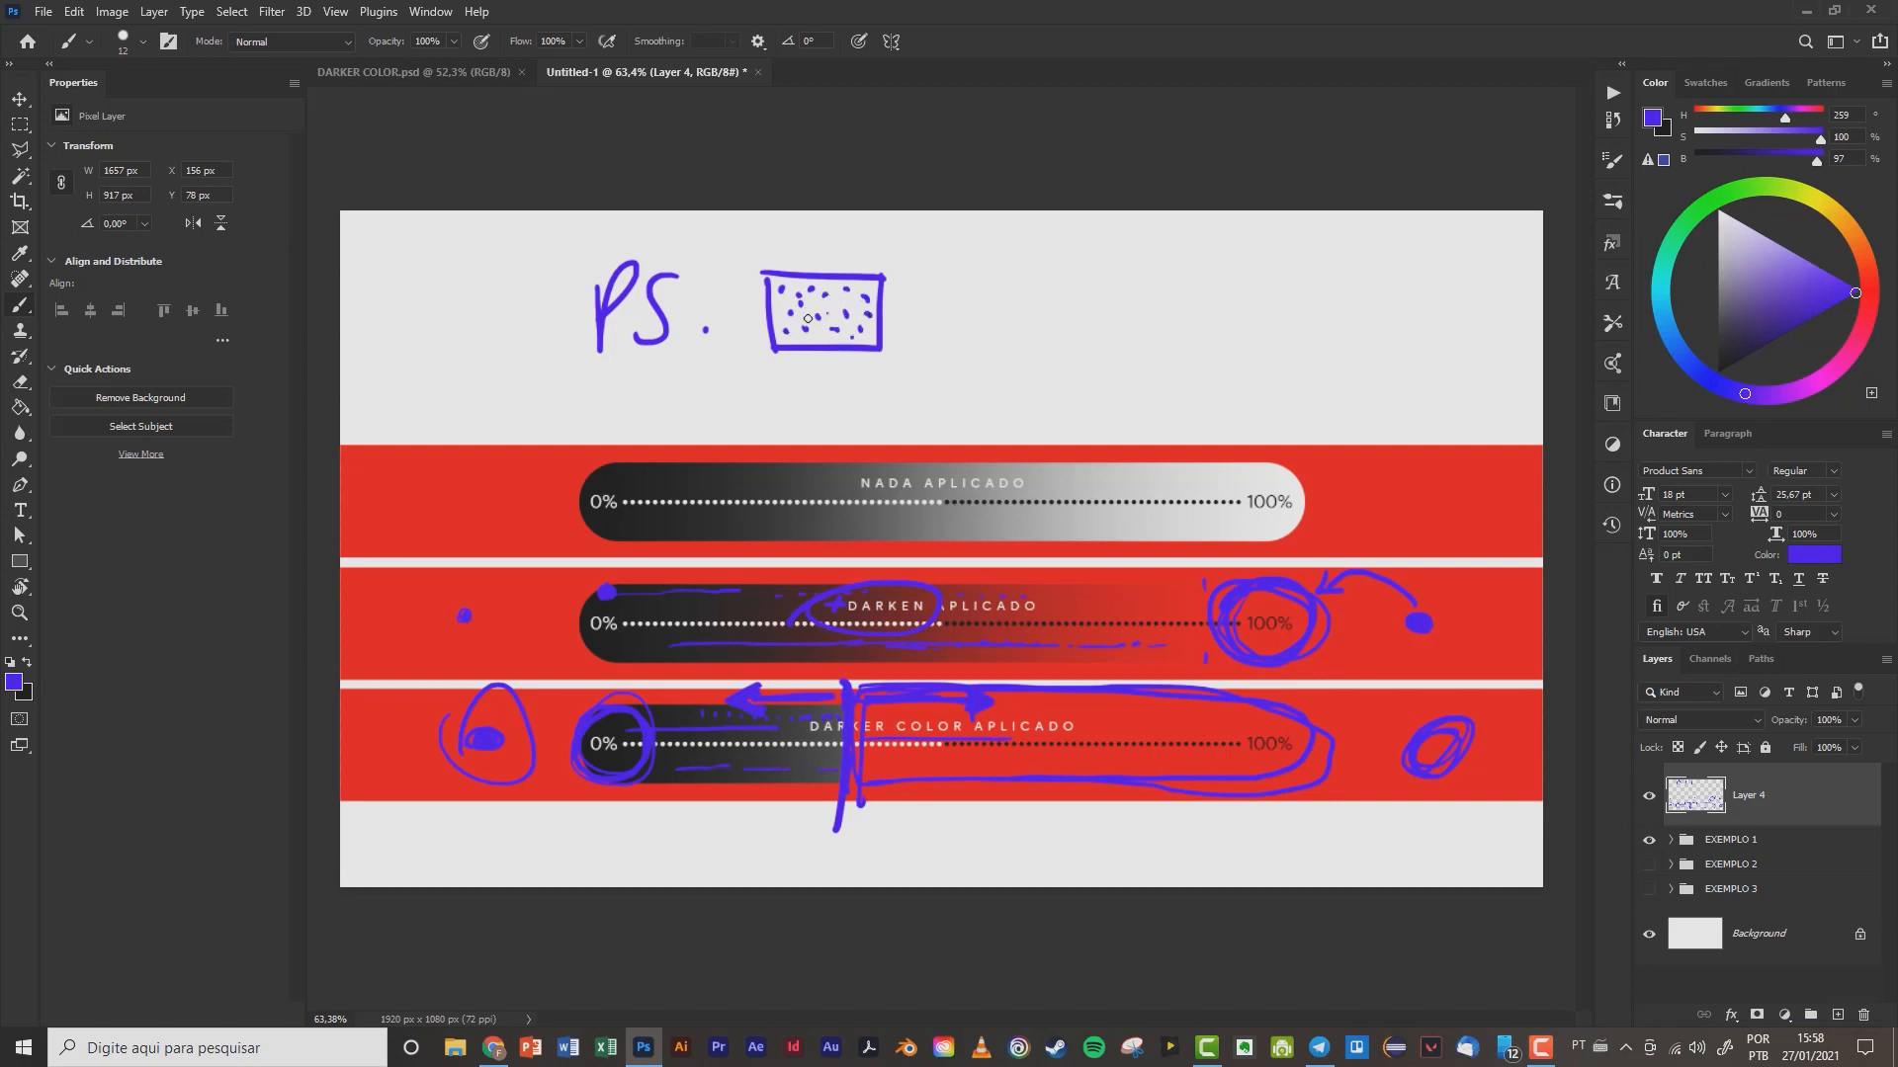
- Draw a second box beside the dotted one, with only a few scattered dots inside
{"action": "left_click_drag", "start_coordinate": [955, 277], "coordinate": [955, 350]}
{"action": "left_click_drag", "start_coordinate": [956, 276], "coordinate": [1083, 284]}
{"action": "left_click_drag", "start_coordinate": [952, 351], "coordinate": [1078, 359]}
{"action": "left_click_drag", "start_coordinate": [1081, 285], "coordinate": [1076, 357]}
{"action": "left_click", "coordinate": [1042, 330]}
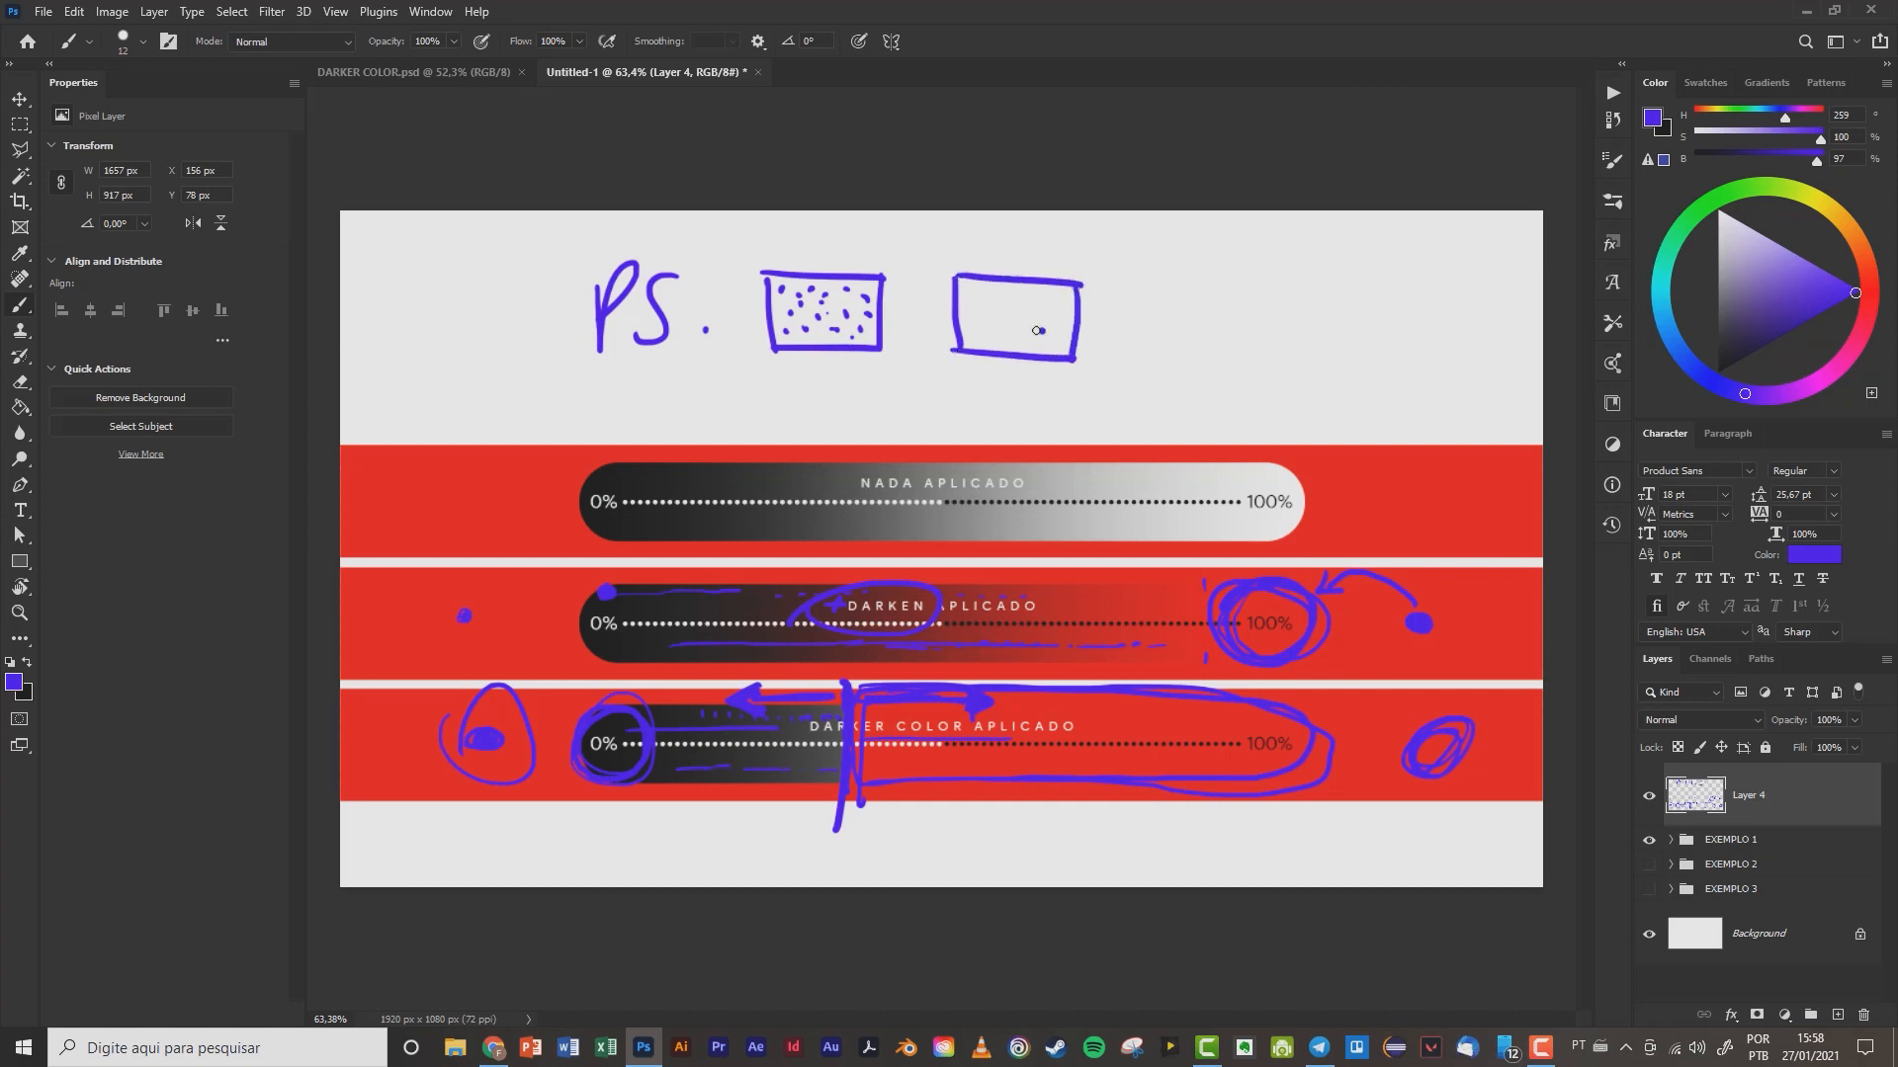
{"action": "left_click", "coordinate": [996, 337]}
- Add arrows pointing down at both boxes and connect the boxes with a double line and a curved arrow underneath
{"action": "mouse_move", "coordinate": [842, 227]}
{"action": "left_mouse_down"}
{"action": "mouse_move", "coordinate": [834, 268]}
{"action": "mouse_move", "coordinate": [855, 256]}
{"action": "left_mouse_up"}
{"action": "left_click_drag", "start_coordinate": [990, 229], "coordinate": [1029, 278]}
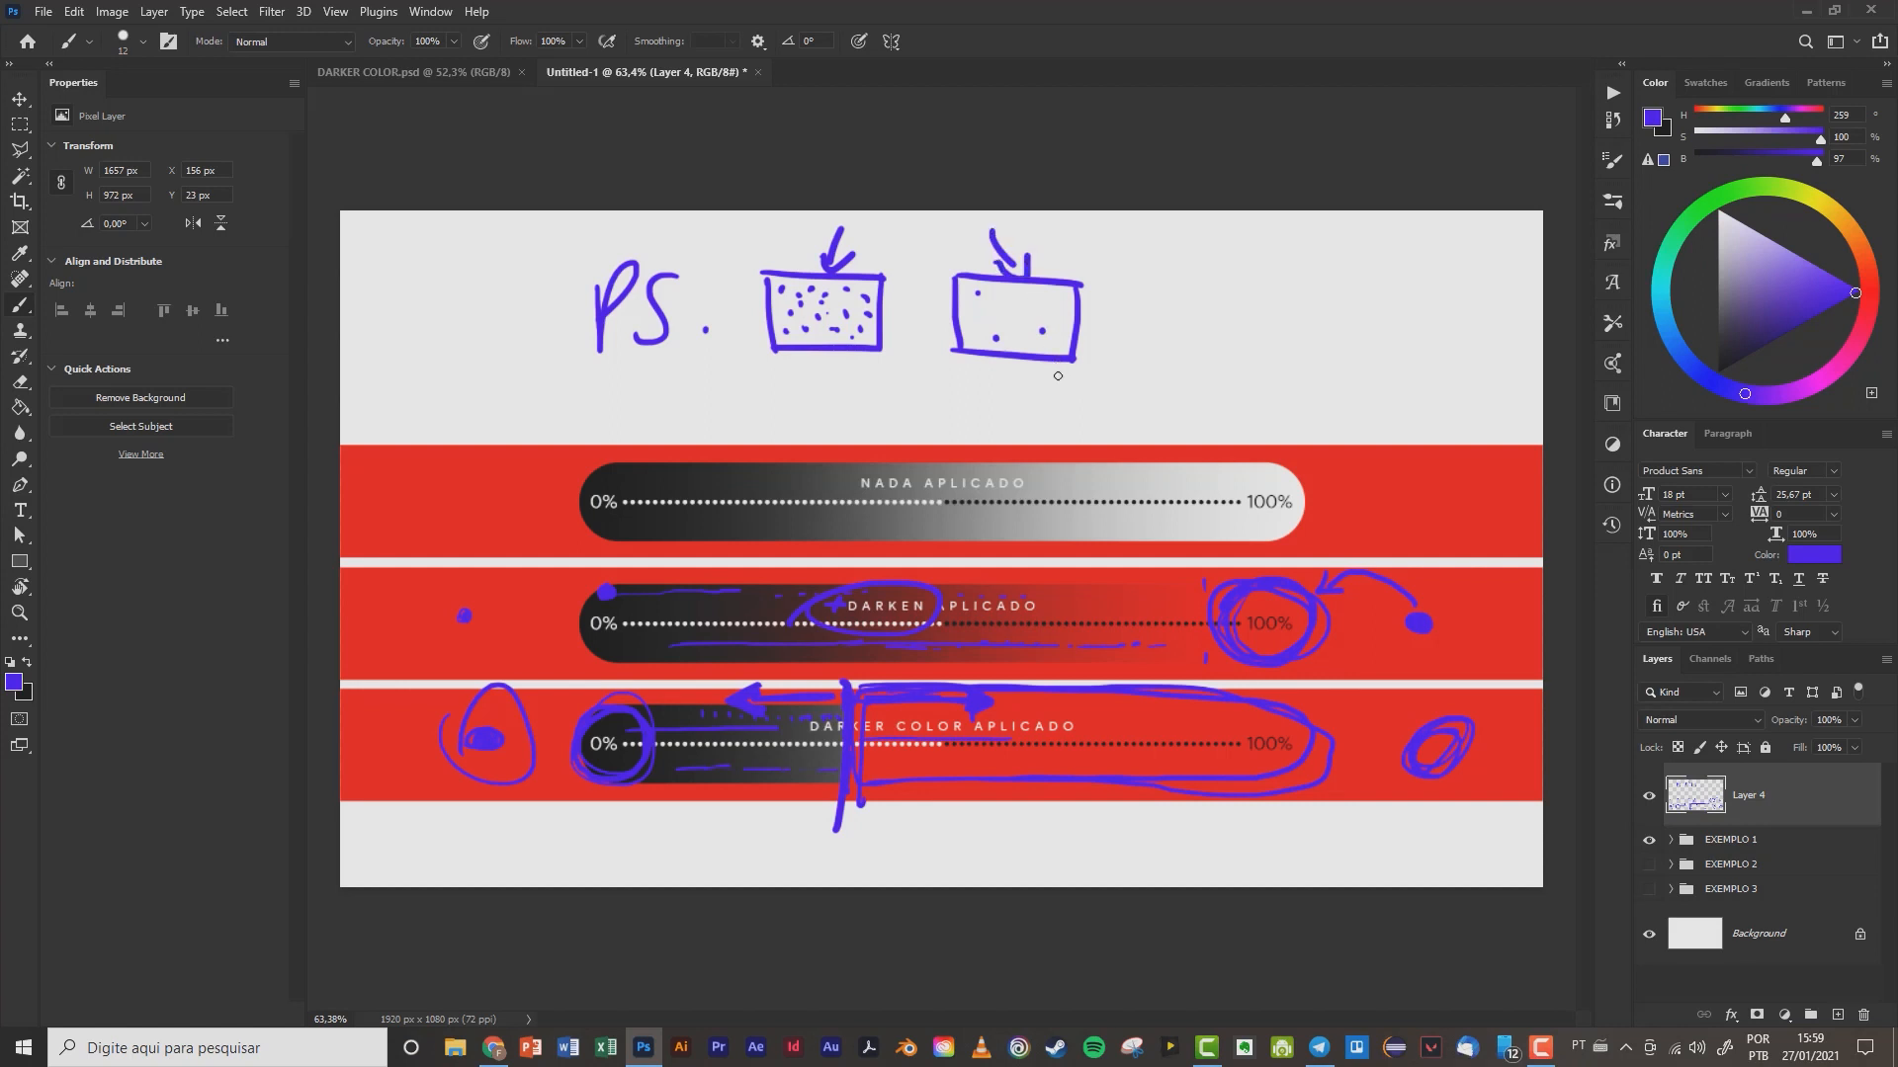
{"action": "left_click_drag", "start_coordinate": [887, 308], "coordinate": [954, 323]}
{"action": "mouse_move", "coordinate": [836, 374]}
{"action": "left_mouse_down"}
{"action": "mouse_move", "coordinate": [951, 398]}
{"action": "mouse_move", "coordinate": [981, 377]}
{"action": "mouse_move", "coordinate": [987, 400]}
{"action": "left_mouse_up"}
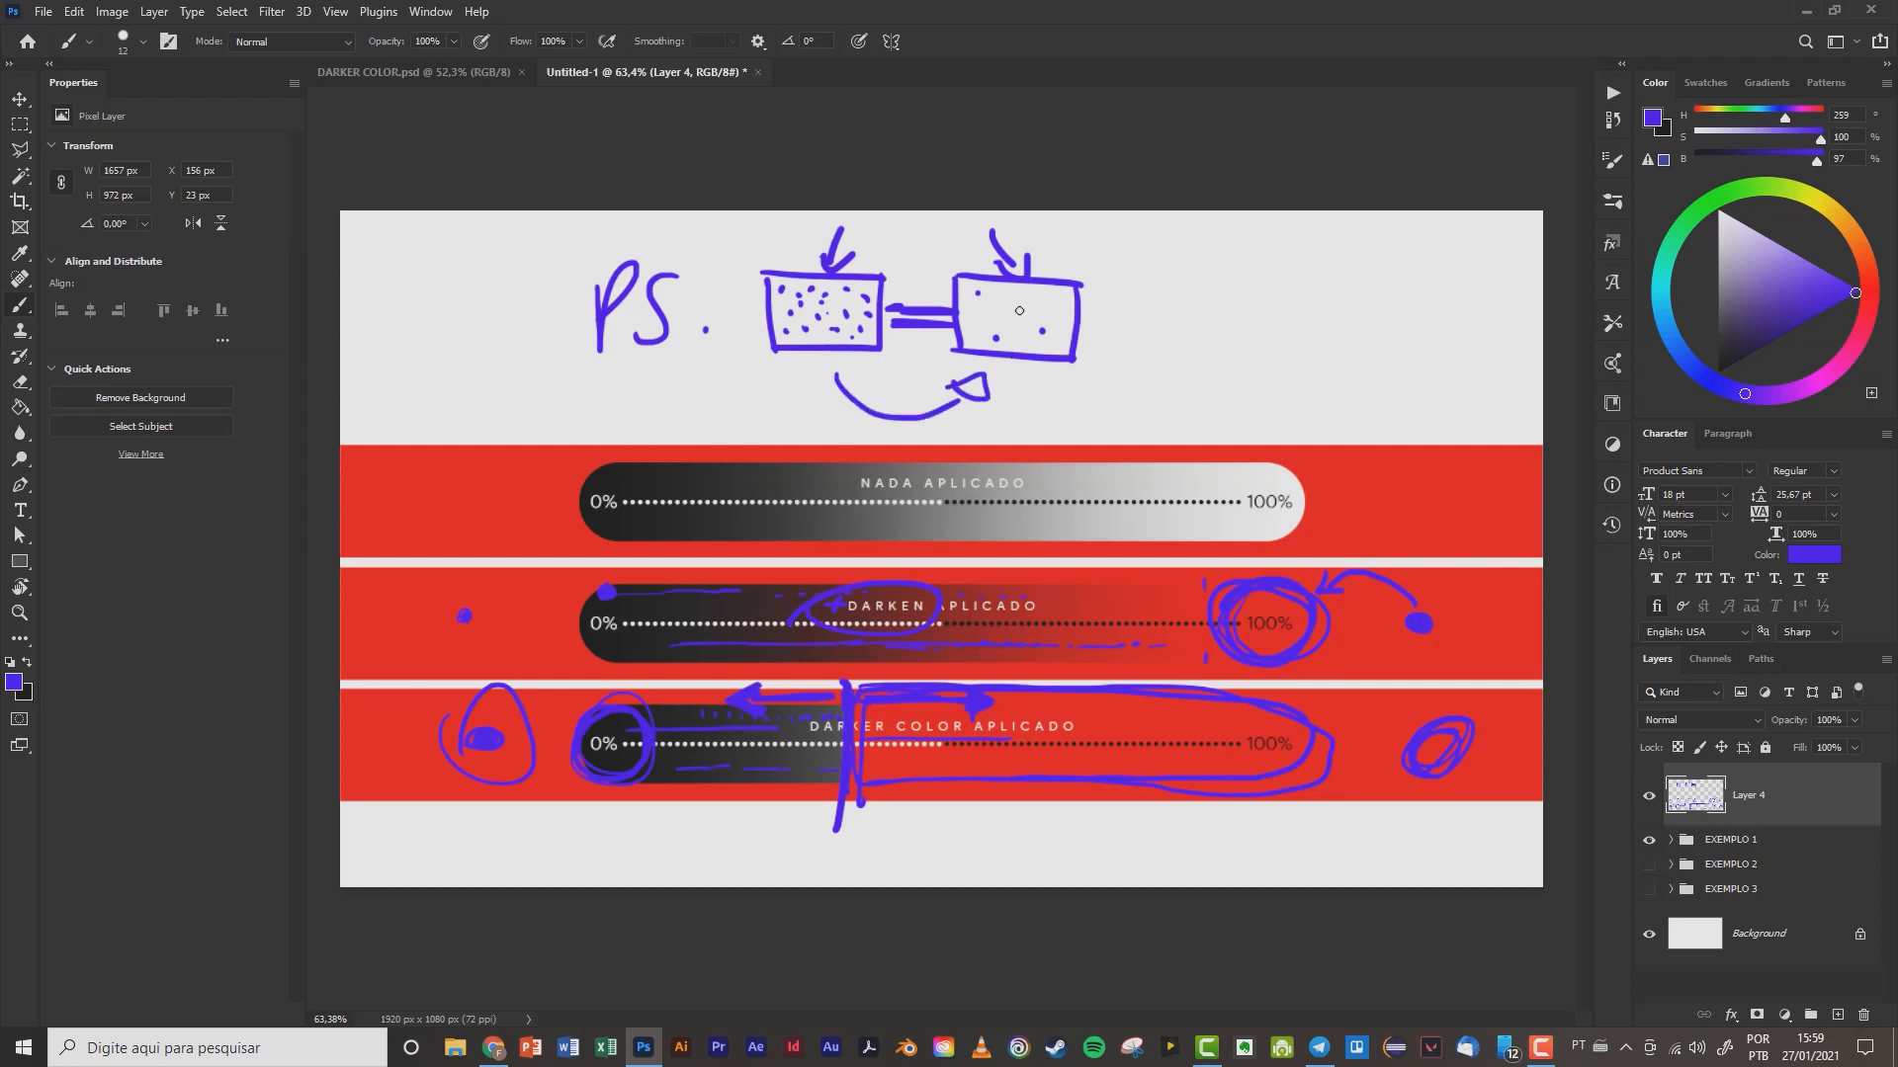
- Handwrite "IBA" with an arrow to two ringed circles and a stack of horizontal lines beside them
{"action": "mouse_move", "coordinate": [1206, 250]}
{"action": "left_mouse_down"}
{"action": "mouse_move", "coordinate": [1237, 248]}
{"action": "mouse_move", "coordinate": [1221, 276]}
{"action": "left_mouse_up"}
{"action": "mouse_move", "coordinate": [1201, 277]}
{"action": "left_mouse_down"}
{"action": "mouse_move", "coordinate": [1262, 270]}
{"action": "mouse_move", "coordinate": [1253, 251]}
{"action": "mouse_move", "coordinate": [1315, 273]}
{"action": "mouse_move", "coordinate": [1384, 254]}
{"action": "mouse_move", "coordinate": [1379, 314]}
{"action": "mouse_move", "coordinate": [1404, 293]}
{"action": "mouse_move", "coordinate": [1361, 258]}
{"action": "mouse_move", "coordinate": [1498, 263]}
{"action": "mouse_move", "coordinate": [1500, 292]}
{"action": "left_mouse_up"}
{"action": "mouse_move", "coordinate": [1432, 306]}
{"action": "left_mouse_down"}
{"action": "mouse_move", "coordinate": [1500, 308]}
{"action": "mouse_move", "coordinate": [1500, 338]}
{"action": "left_mouse_up"}
{"action": "left_click_drag", "start_coordinate": [1428, 346], "coordinate": [1497, 351]}
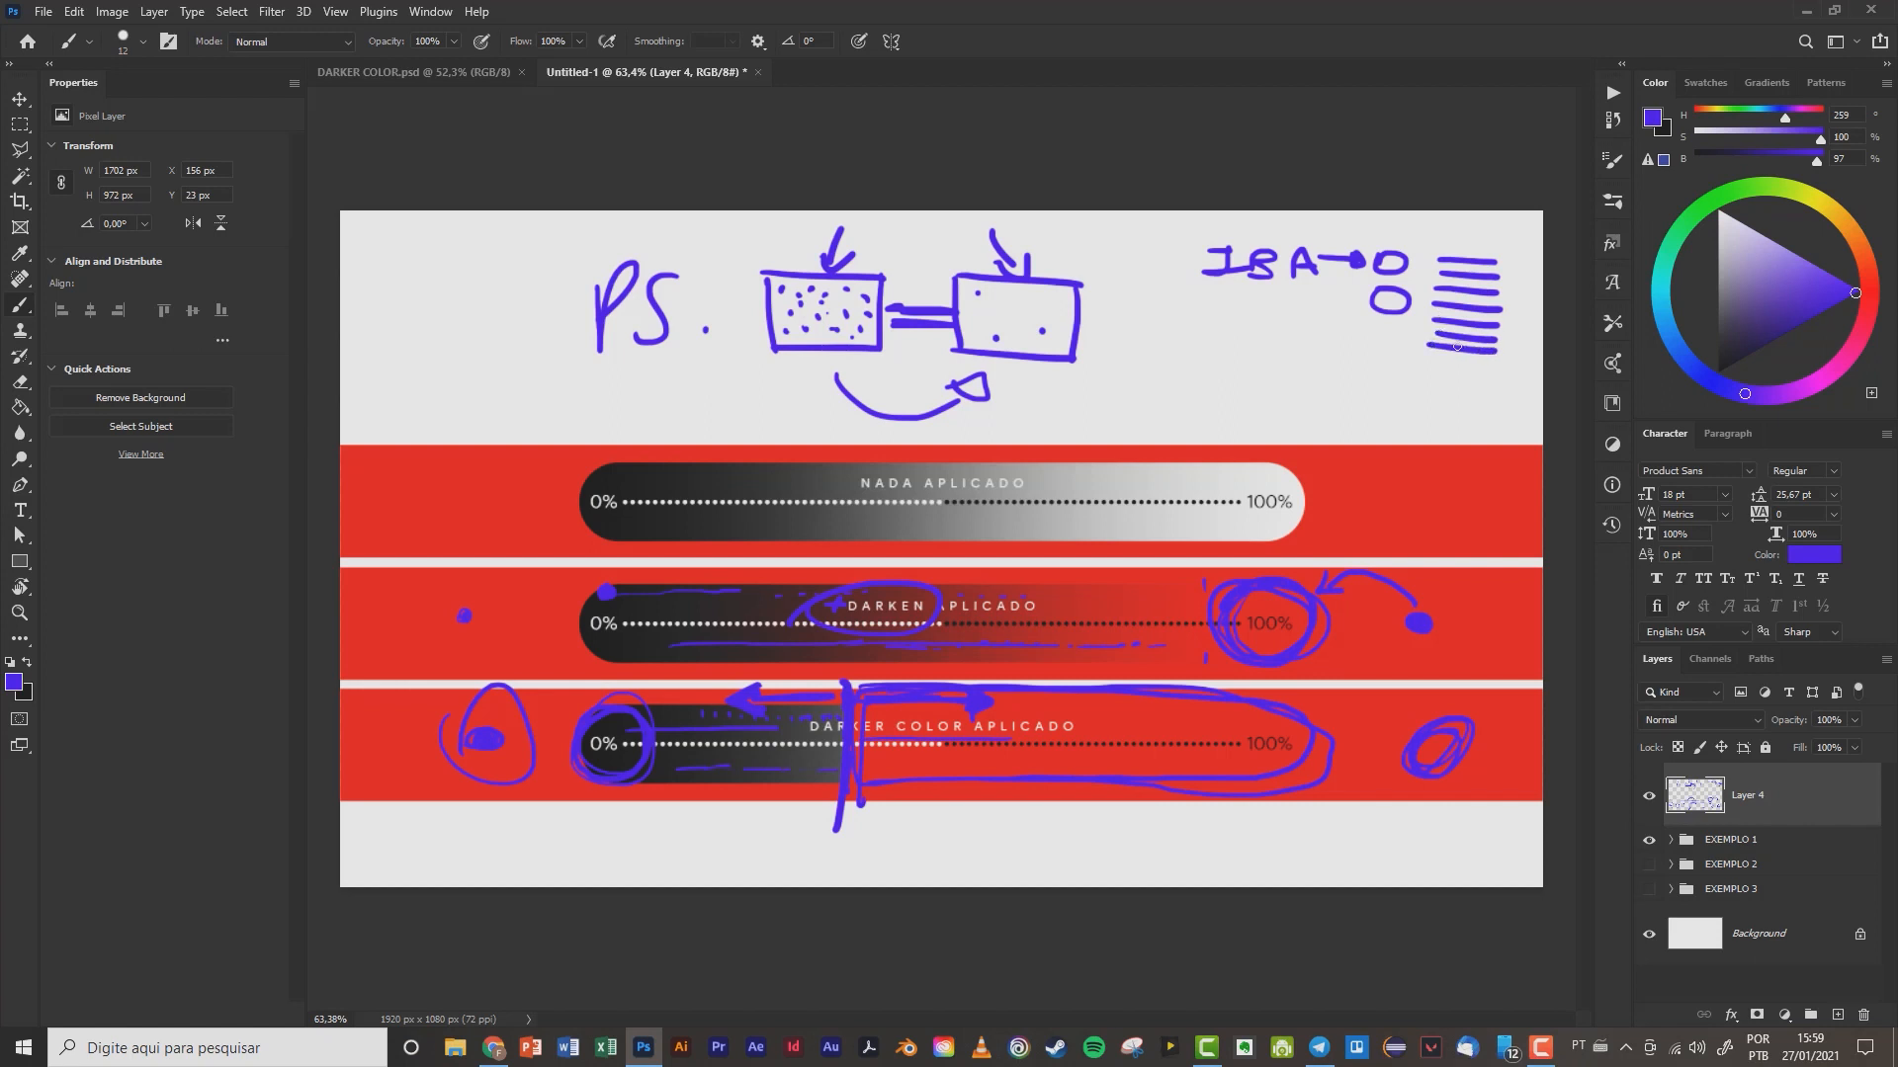
{"action": "mouse_move", "coordinate": [1379, 244]}
{"action": "left_mouse_down"}
{"action": "mouse_move", "coordinate": [1362, 290]}
{"action": "mouse_move", "coordinate": [1380, 281]}
{"action": "left_mouse_up"}
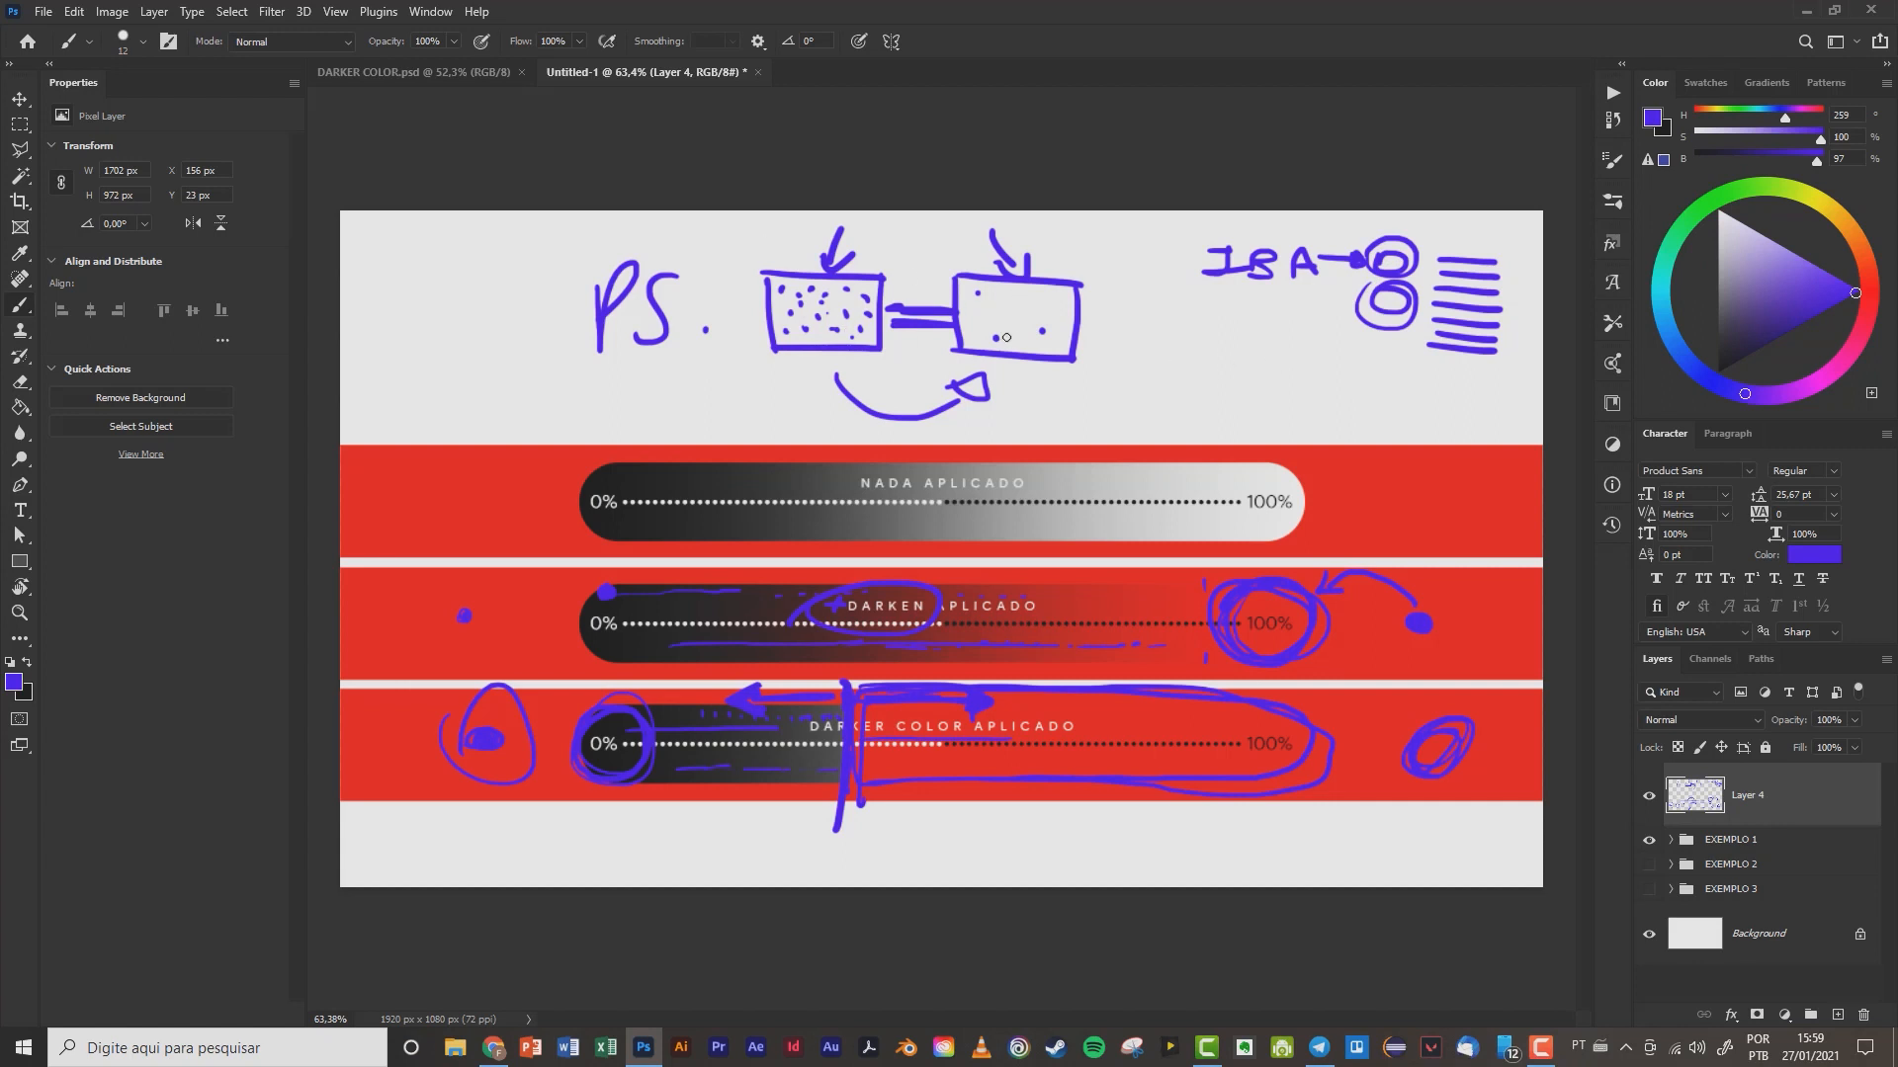
- Paint a large dot in the second box with an arrow back to the first box, and hatch the first box
{"action": "mouse_move", "coordinate": [1008, 314]}
{"action": "left_mouse_down"}
{"action": "mouse_move", "coordinate": [961, 264]}
{"action": "mouse_move", "coordinate": [897, 261]}
{"action": "left_mouse_up"}
{"action": "left_click_drag", "start_coordinate": [773, 280], "coordinate": [876, 344]}
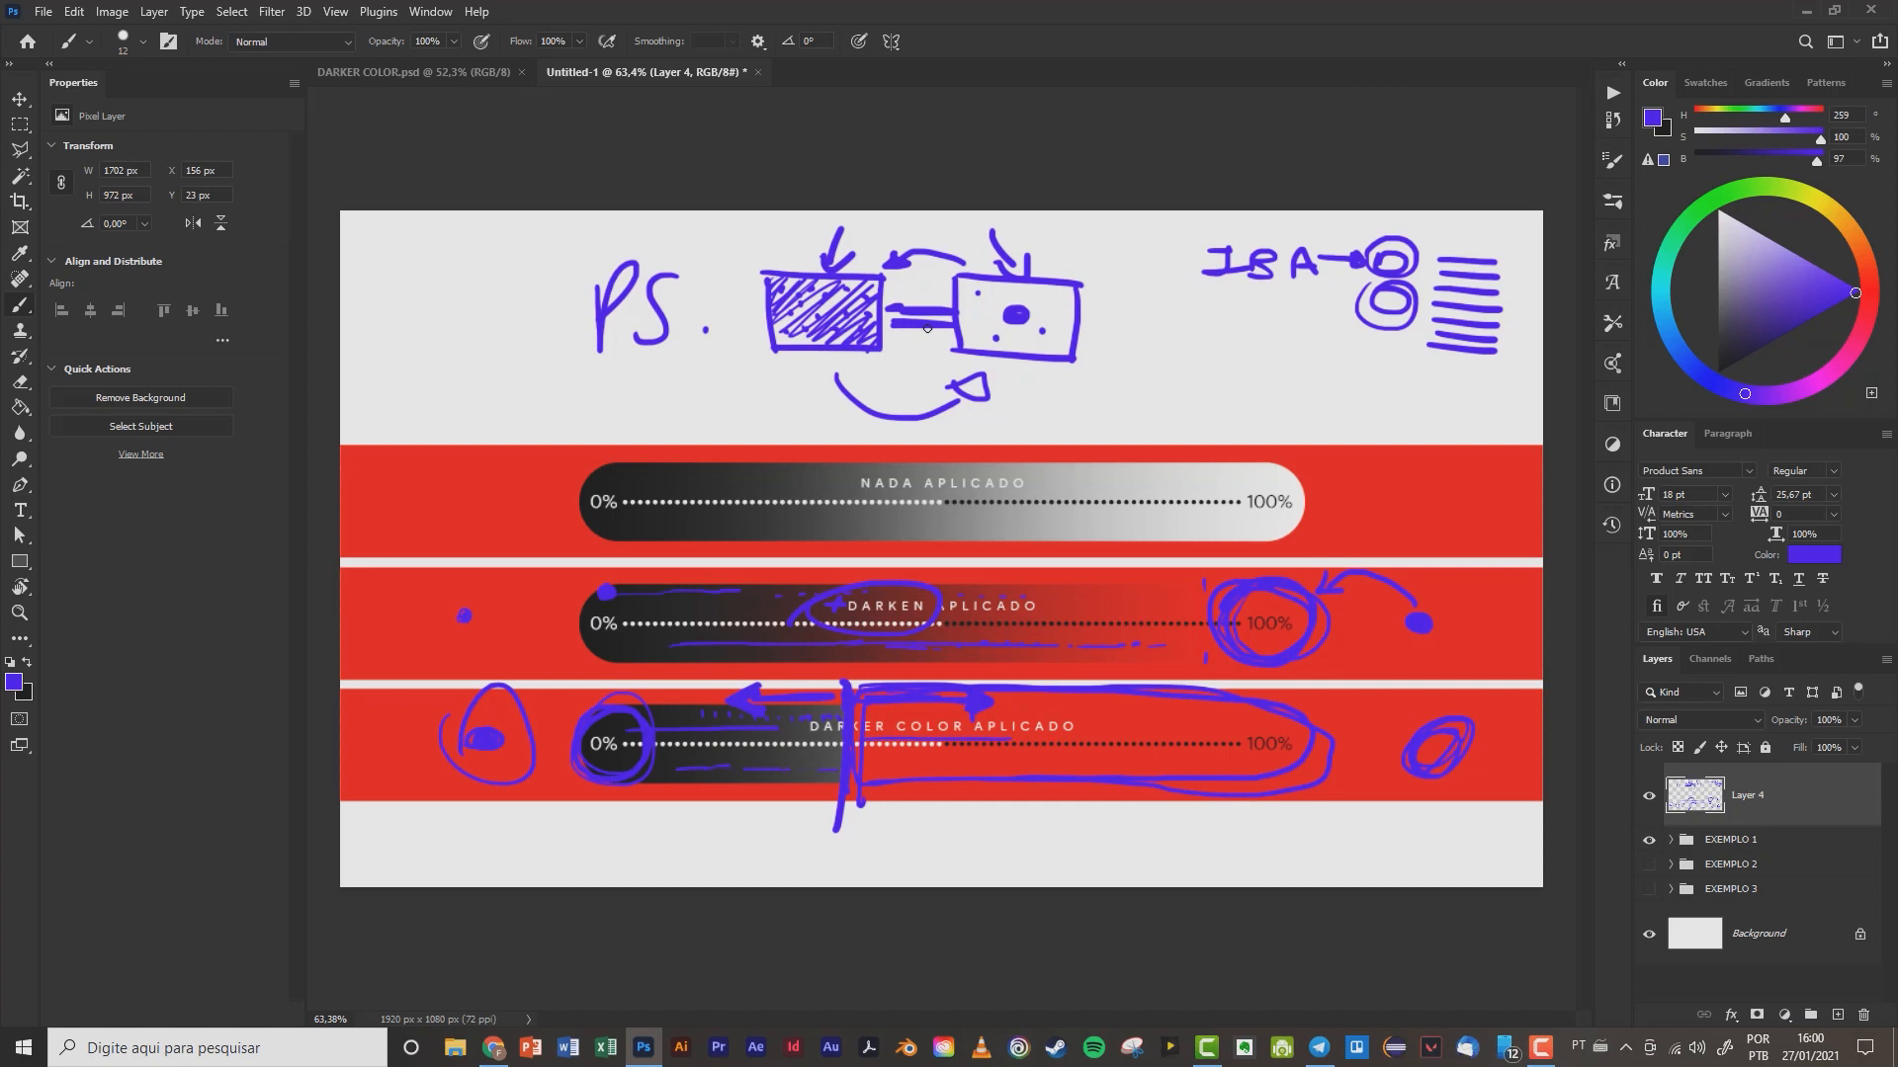
- Label the hatched box "IPP" and the second box "ISP", and add more hatching to the first box
{"action": "mouse_move", "coordinate": [731, 380]}
{"action": "left_mouse_down"}
{"action": "mouse_move", "coordinate": [722, 396]}
{"action": "mouse_move", "coordinate": [751, 393]}
{"action": "left_mouse_up"}
{"action": "left_click_drag", "start_coordinate": [722, 374], "coordinate": [788, 394]}
{"action": "left_click_drag", "start_coordinate": [790, 371], "coordinate": [801, 380]}
{"action": "left_click_drag", "start_coordinate": [1022, 380], "coordinate": [1046, 377]}
{"action": "mouse_move", "coordinate": [1035, 380]}
{"action": "left_mouse_down"}
{"action": "mouse_move", "coordinate": [1020, 407]}
{"action": "mouse_move", "coordinate": [1085, 400]}
{"action": "left_mouse_up"}
{"action": "left_click_drag", "start_coordinate": [1087, 377], "coordinate": [1086, 392]}
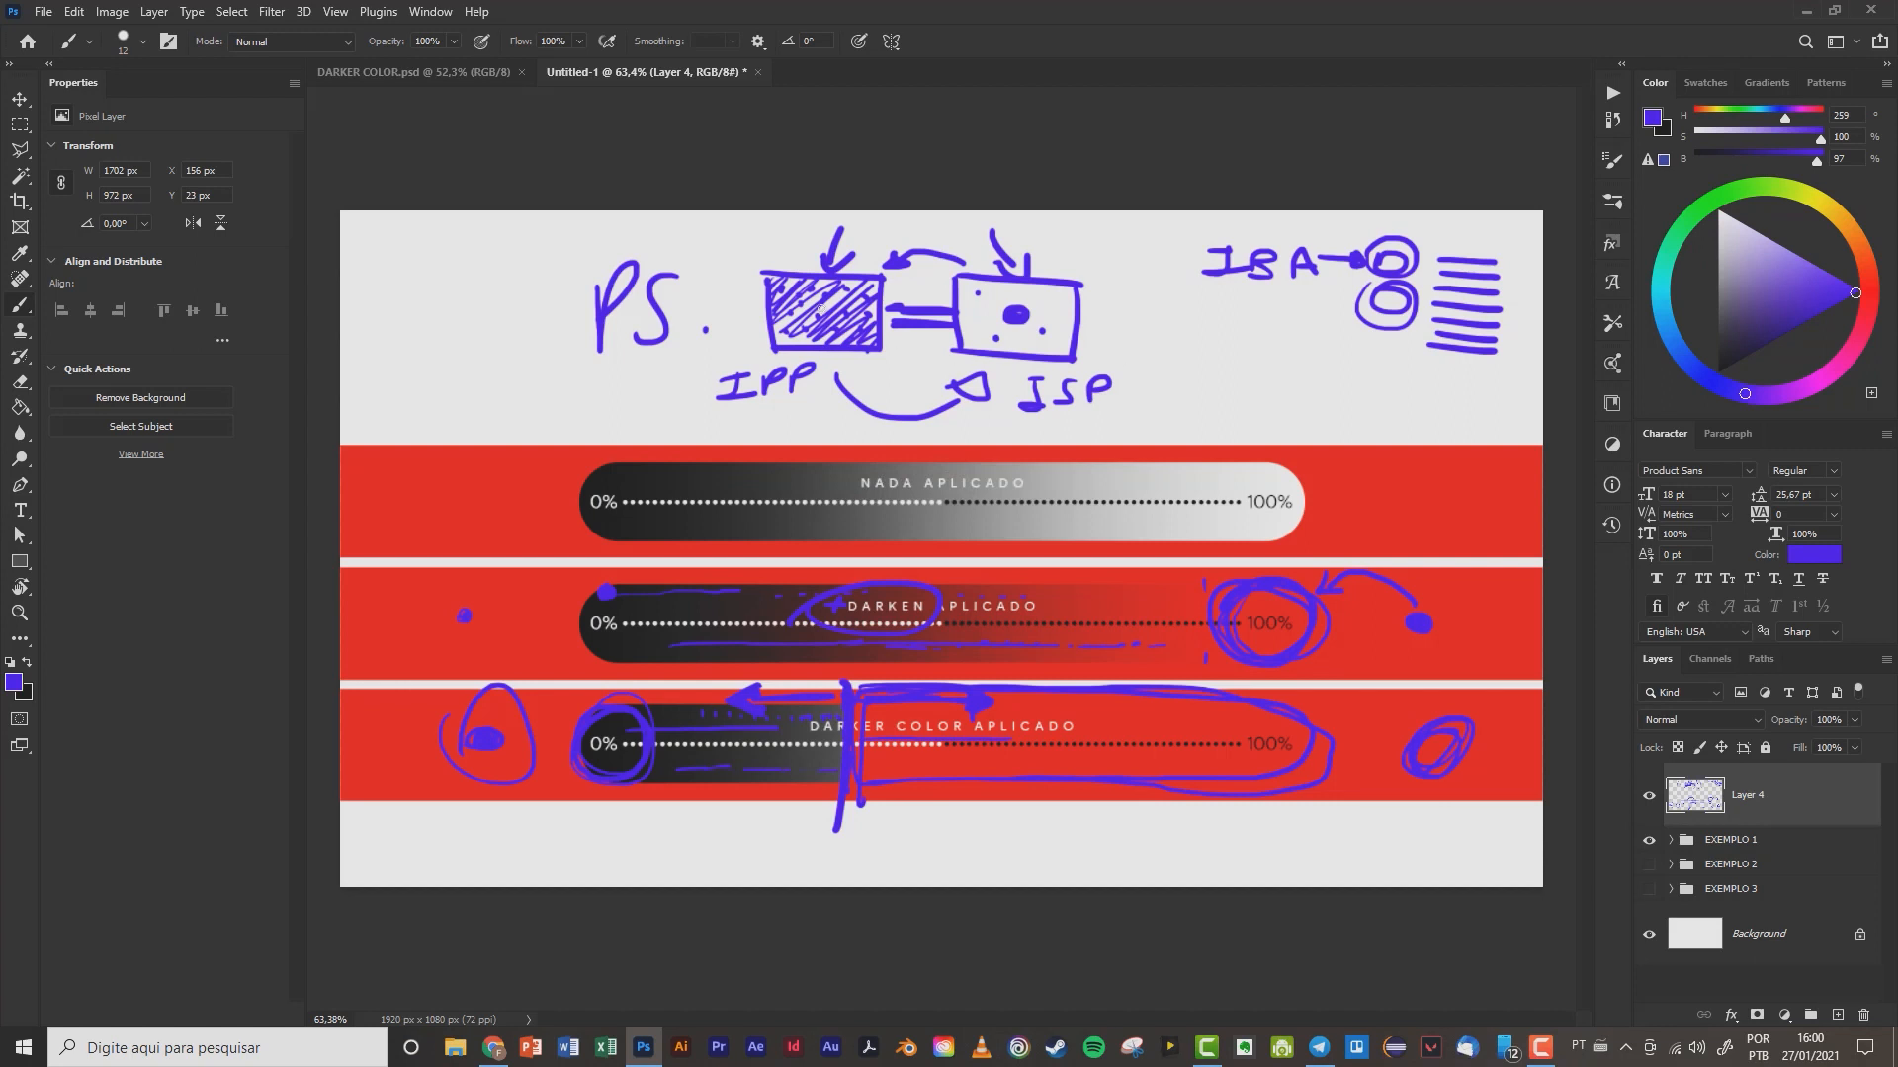
{"action": "mouse_move", "coordinate": [785, 285]}
{"action": "left_mouse_down"}
{"action": "mouse_move", "coordinate": [814, 348]}
{"action": "mouse_move", "coordinate": [807, 324]}
{"action": "mouse_move", "coordinate": [866, 315]}
{"action": "left_mouse_up"}
- Hide Layer 4 and the EXEMPLO 1 group, and show the EXEMPLO 2 group
{"action": "left_click", "coordinate": [1650, 804]}
{"action": "left_click", "coordinate": [1648, 839]}
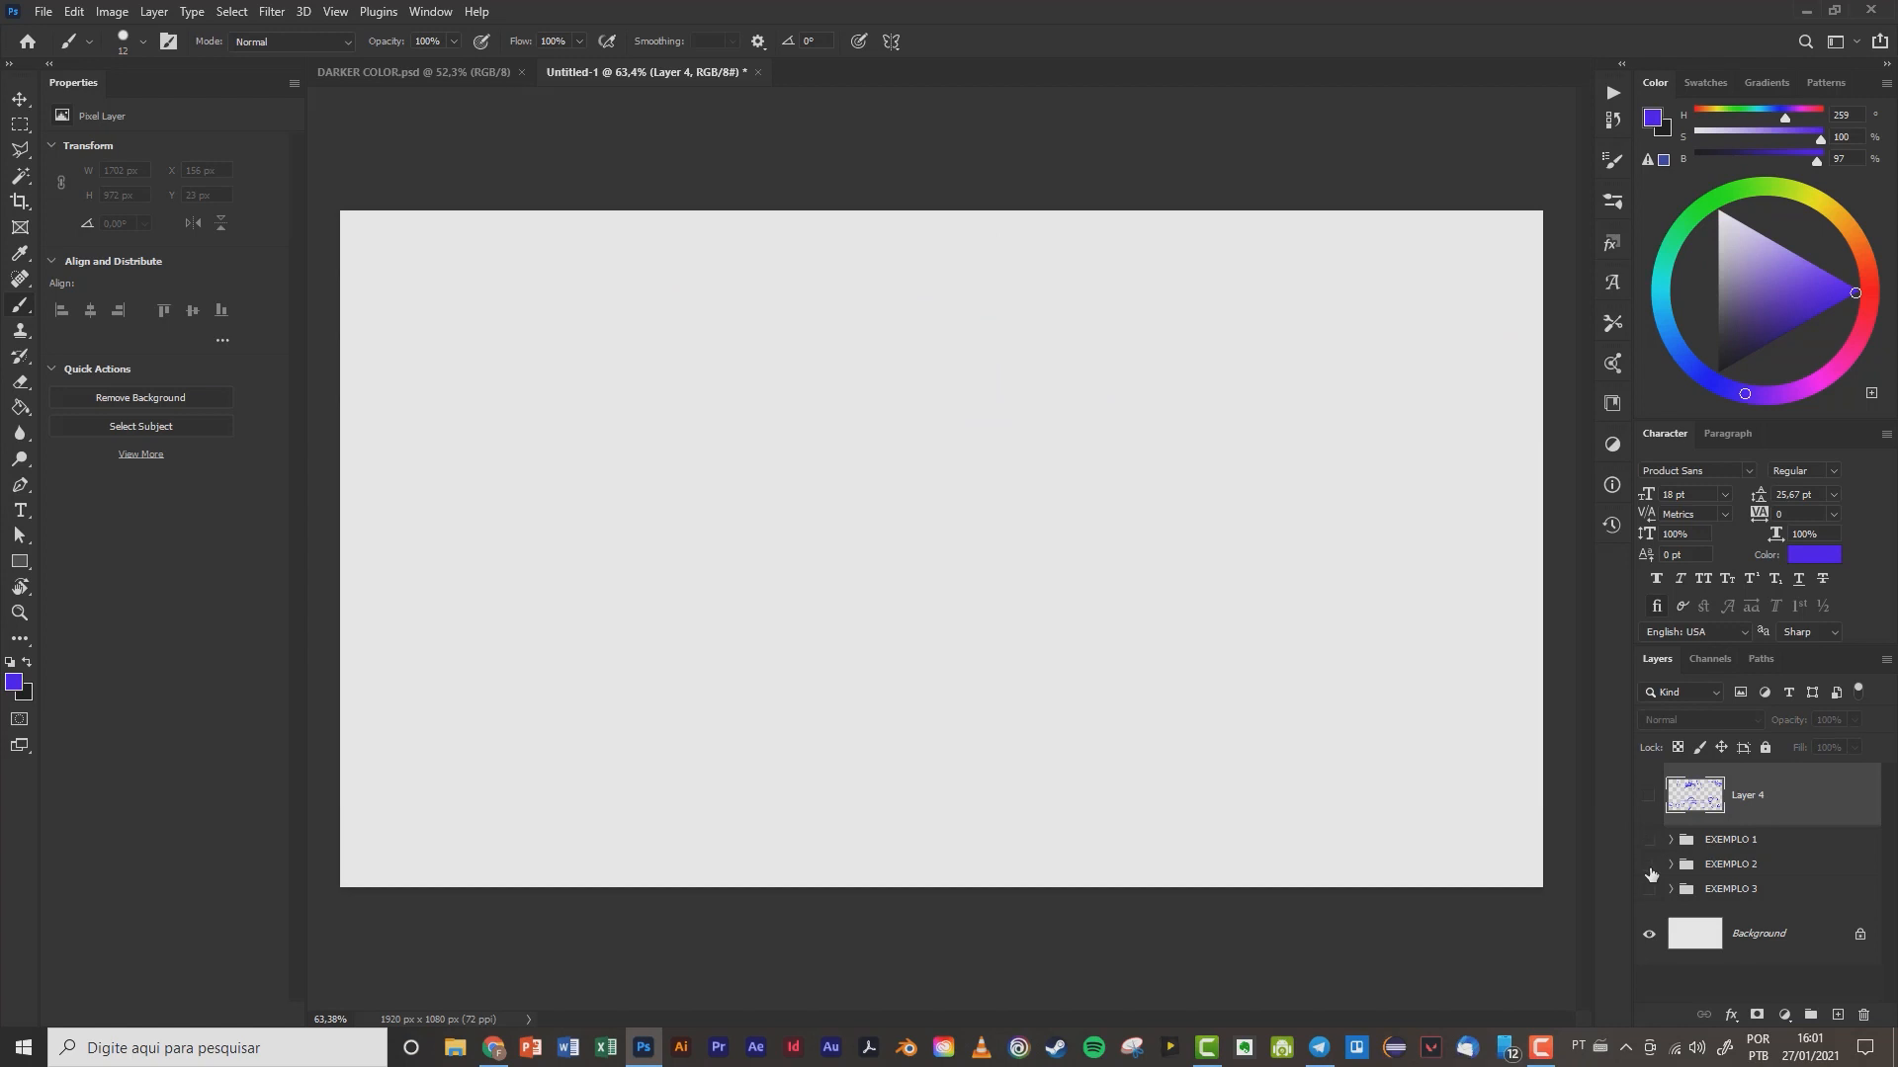
{"action": "left_click", "coordinate": [1648, 866]}
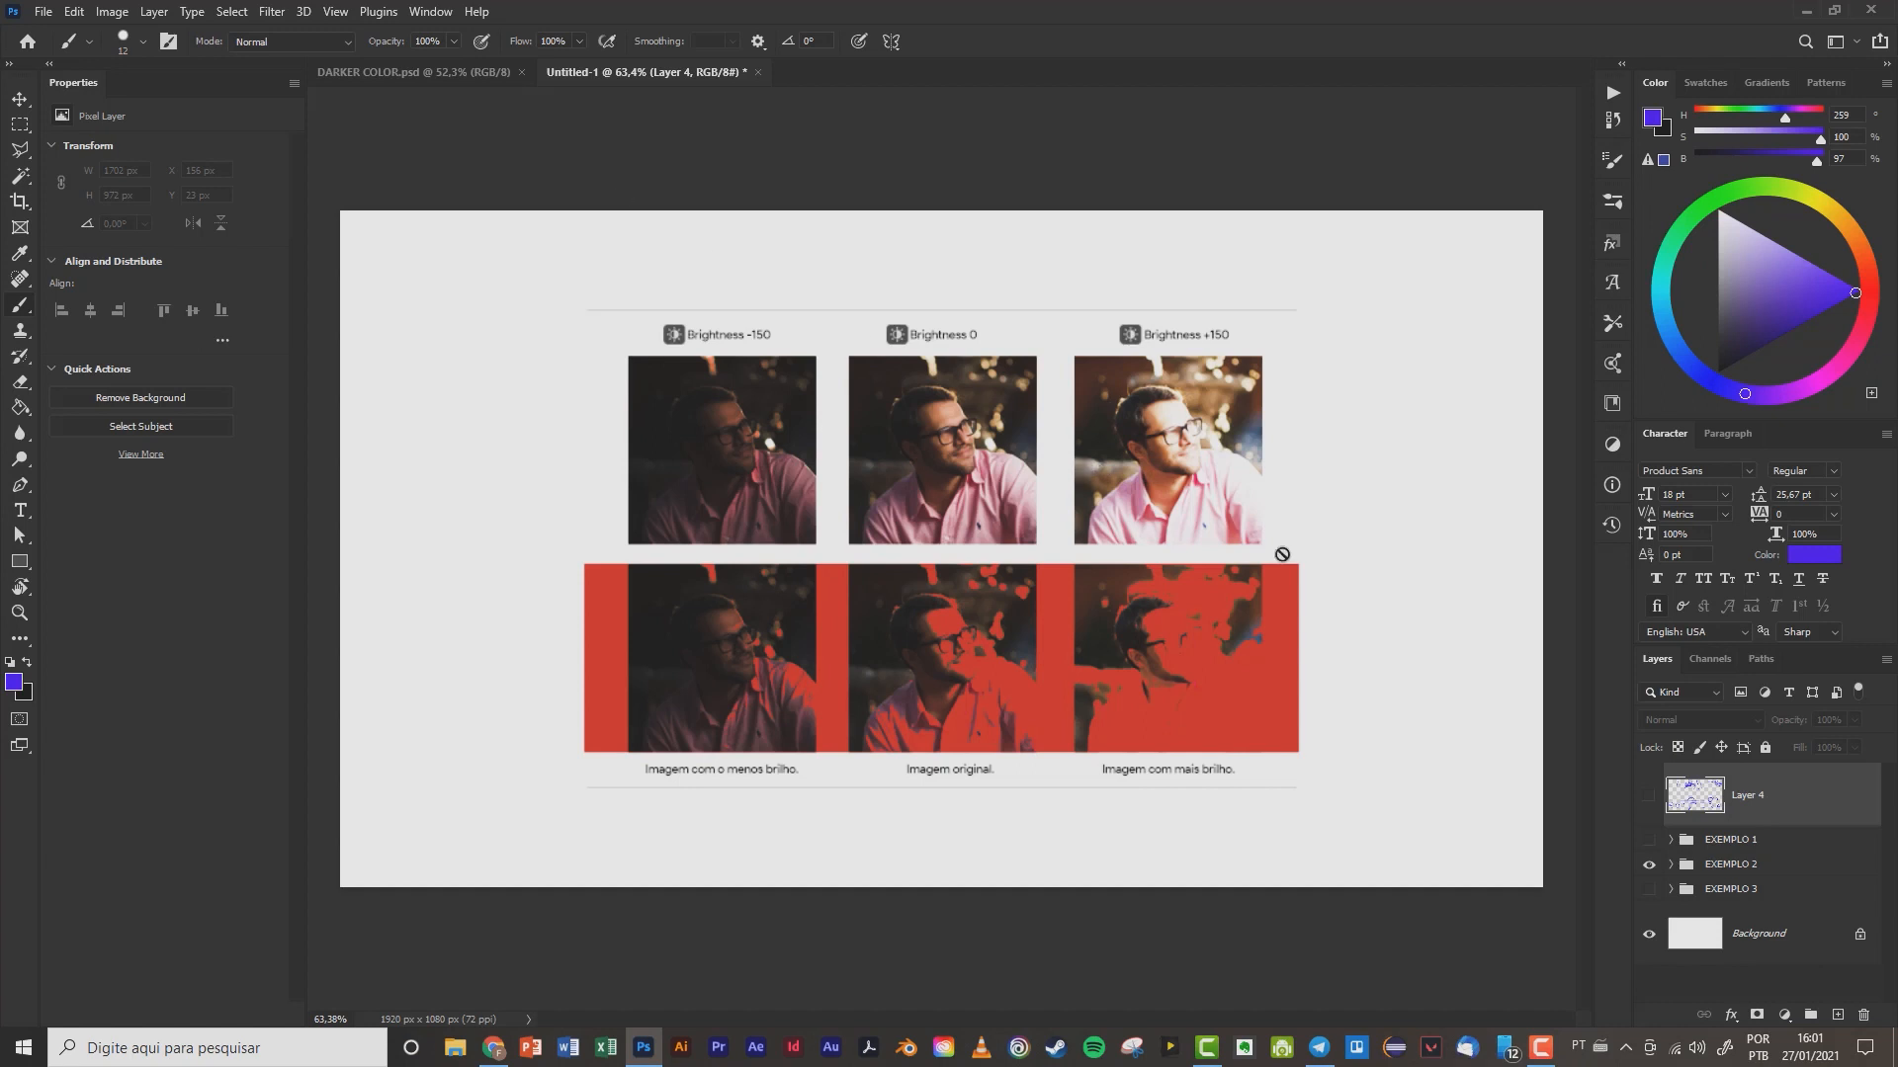
- Create a new layer and brush a small mark under each of the Brightness -150, 0 and +150 labels
{"action": "left_click", "coordinate": [1836, 1015]}
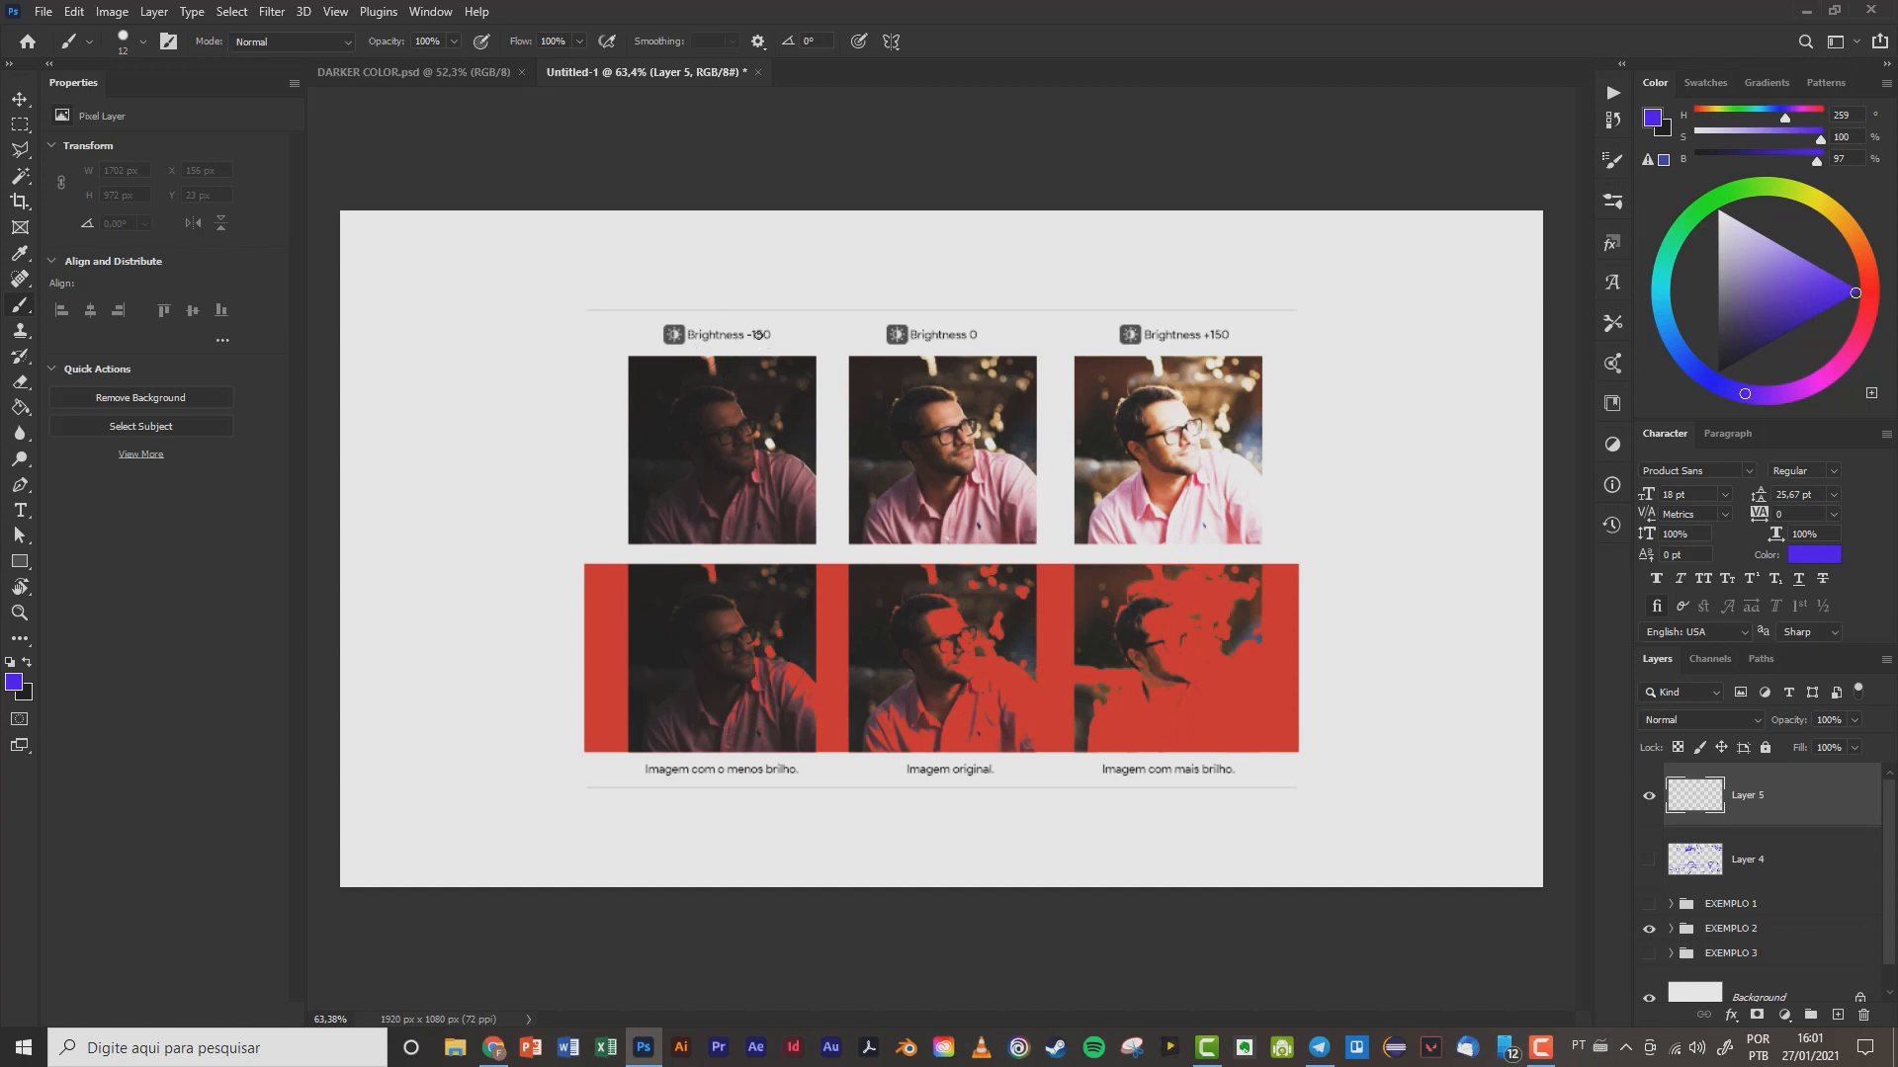
{"action": "left_click_drag", "start_coordinate": [736, 348], "coordinate": [749, 347]}
{"action": "left_click_drag", "start_coordinate": [944, 351], "coordinate": [957, 348]}
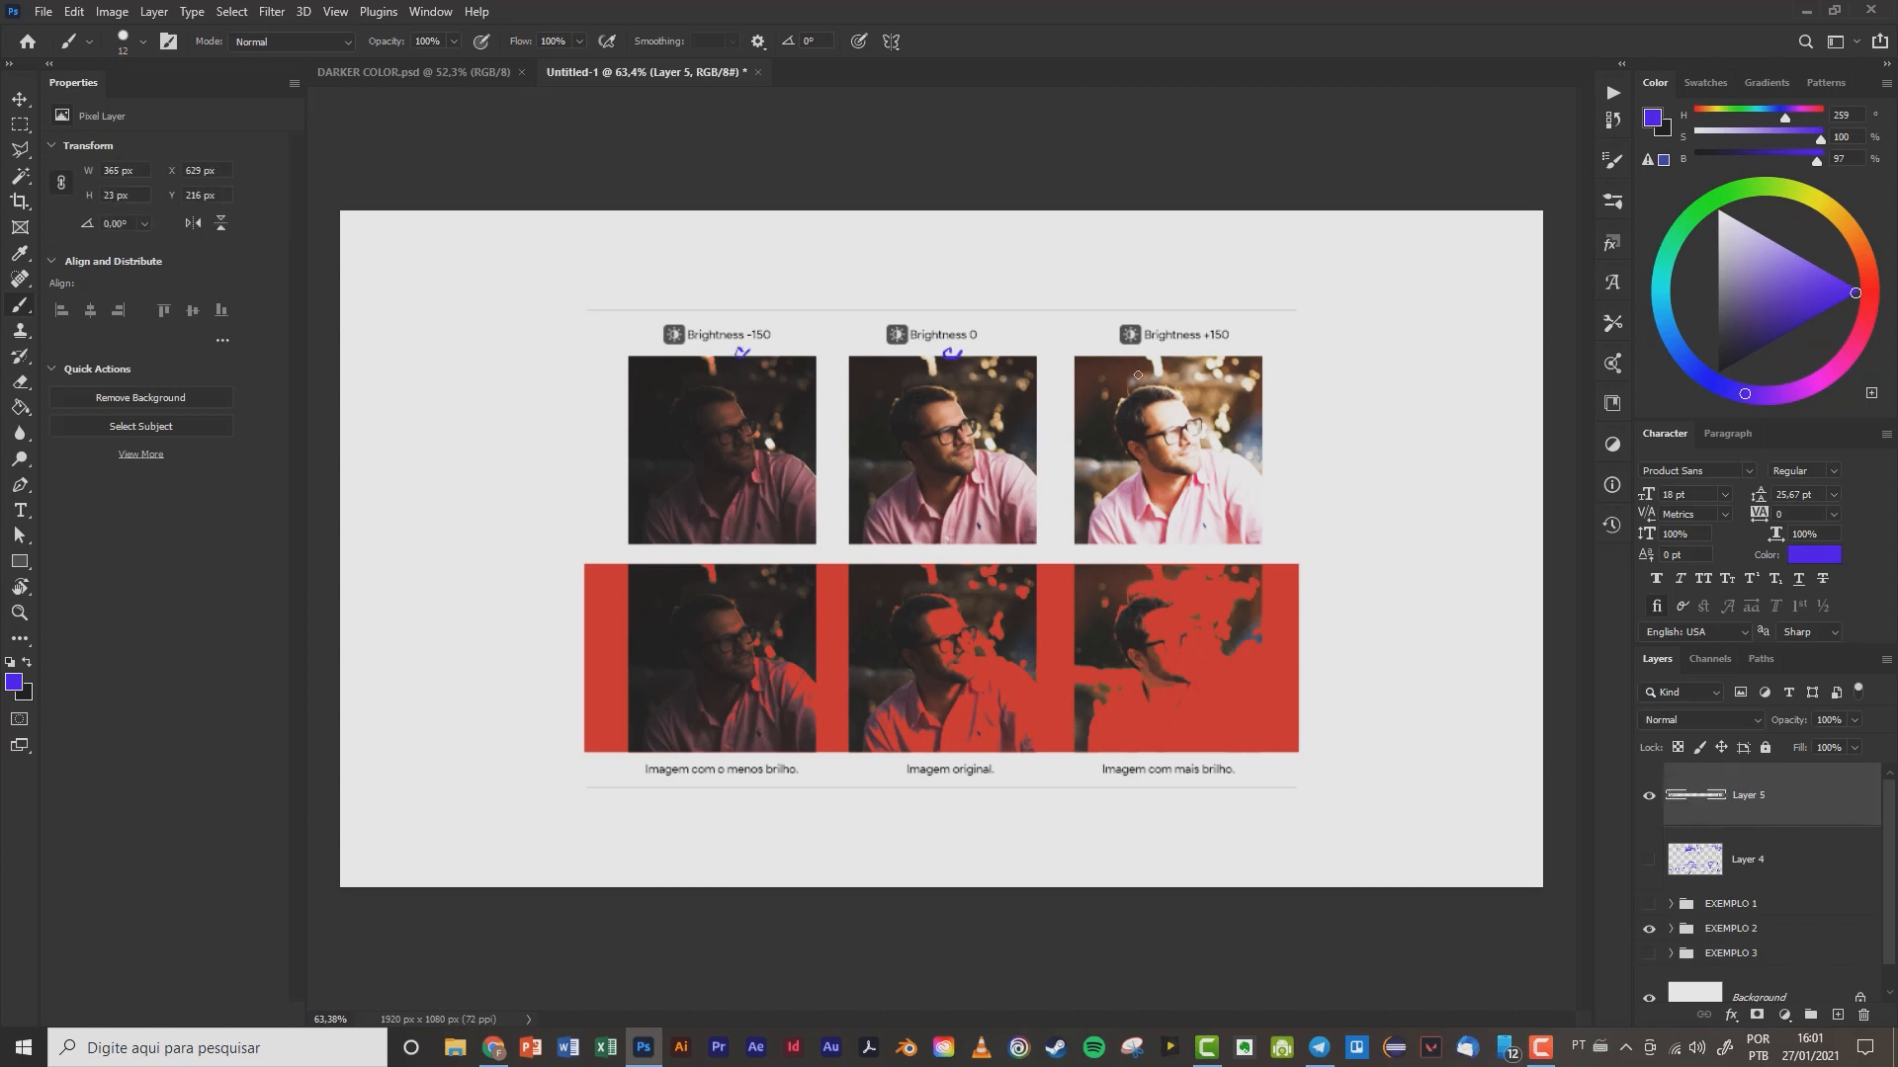
{"action": "left_click_drag", "start_coordinate": [1175, 347], "coordinate": [1187, 348]}
- Try a Brightness/Contrast adjustment layer with brightness lowered to -9, and delete that layer
{"action": "left_click", "coordinate": [1782, 1016]}
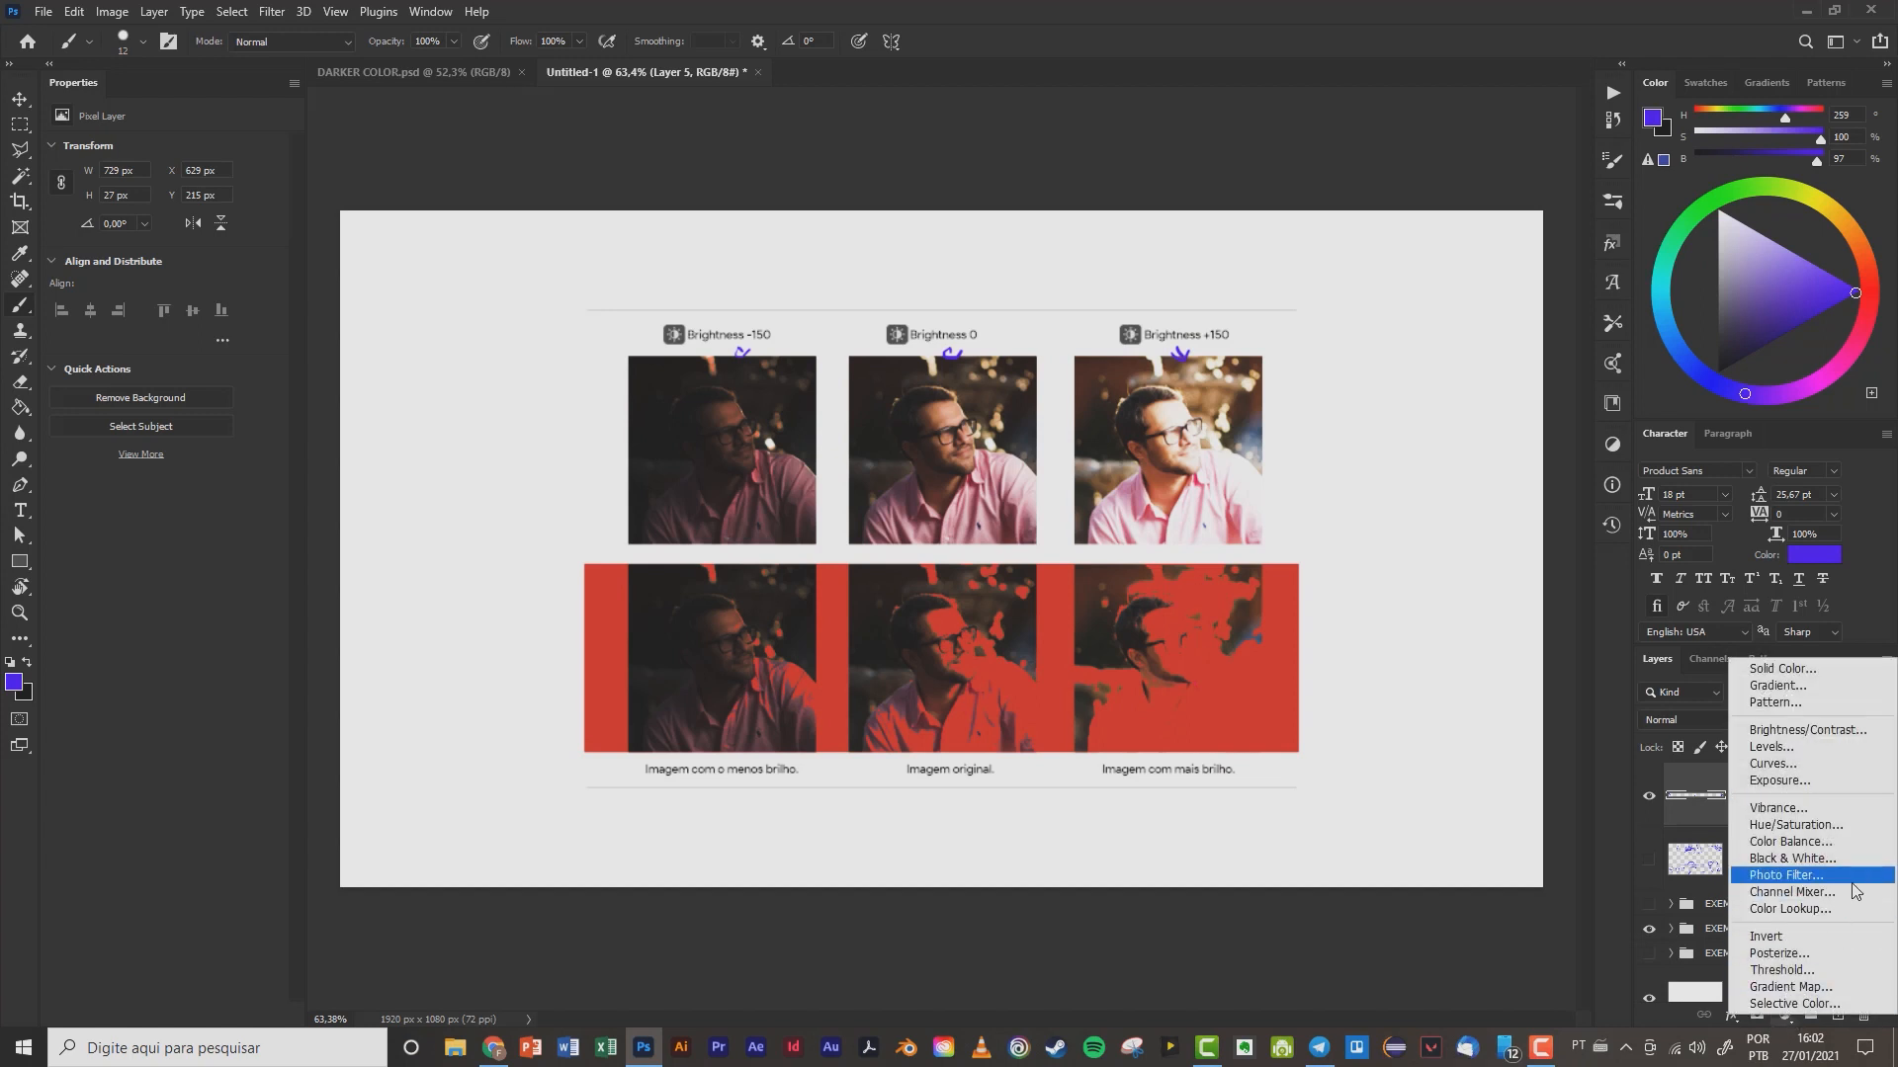
{"action": "left_click", "coordinate": [1790, 733]}
{"action": "mouse_move", "coordinate": [167, 204]}
{"action": "left_mouse_down"}
{"action": "mouse_move", "coordinate": [203, 196]}
{"action": "mouse_move", "coordinate": [37, 192]}
{"action": "mouse_move", "coordinate": [261, 192]}
{"action": "mouse_move", "coordinate": [158, 193]}
{"action": "left_mouse_up"}
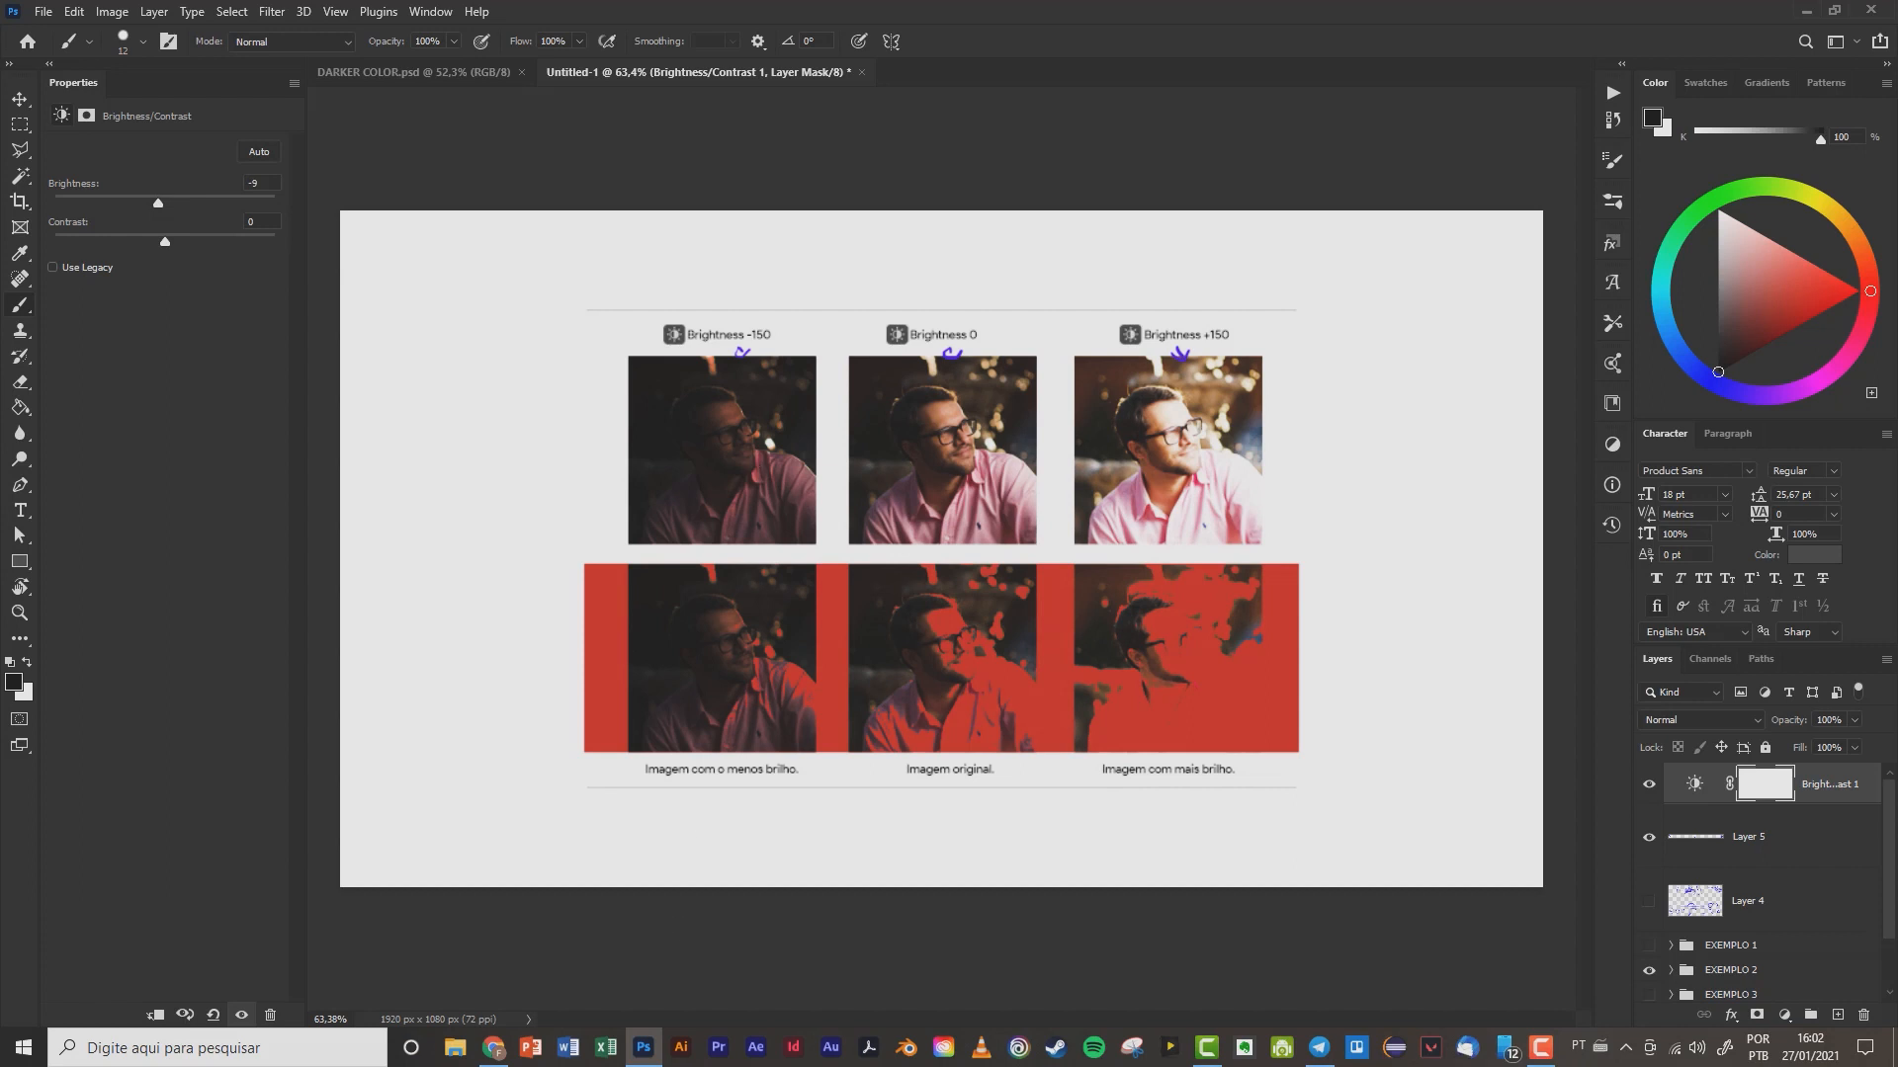
{"action": "left_click", "coordinate": [269, 1015]}
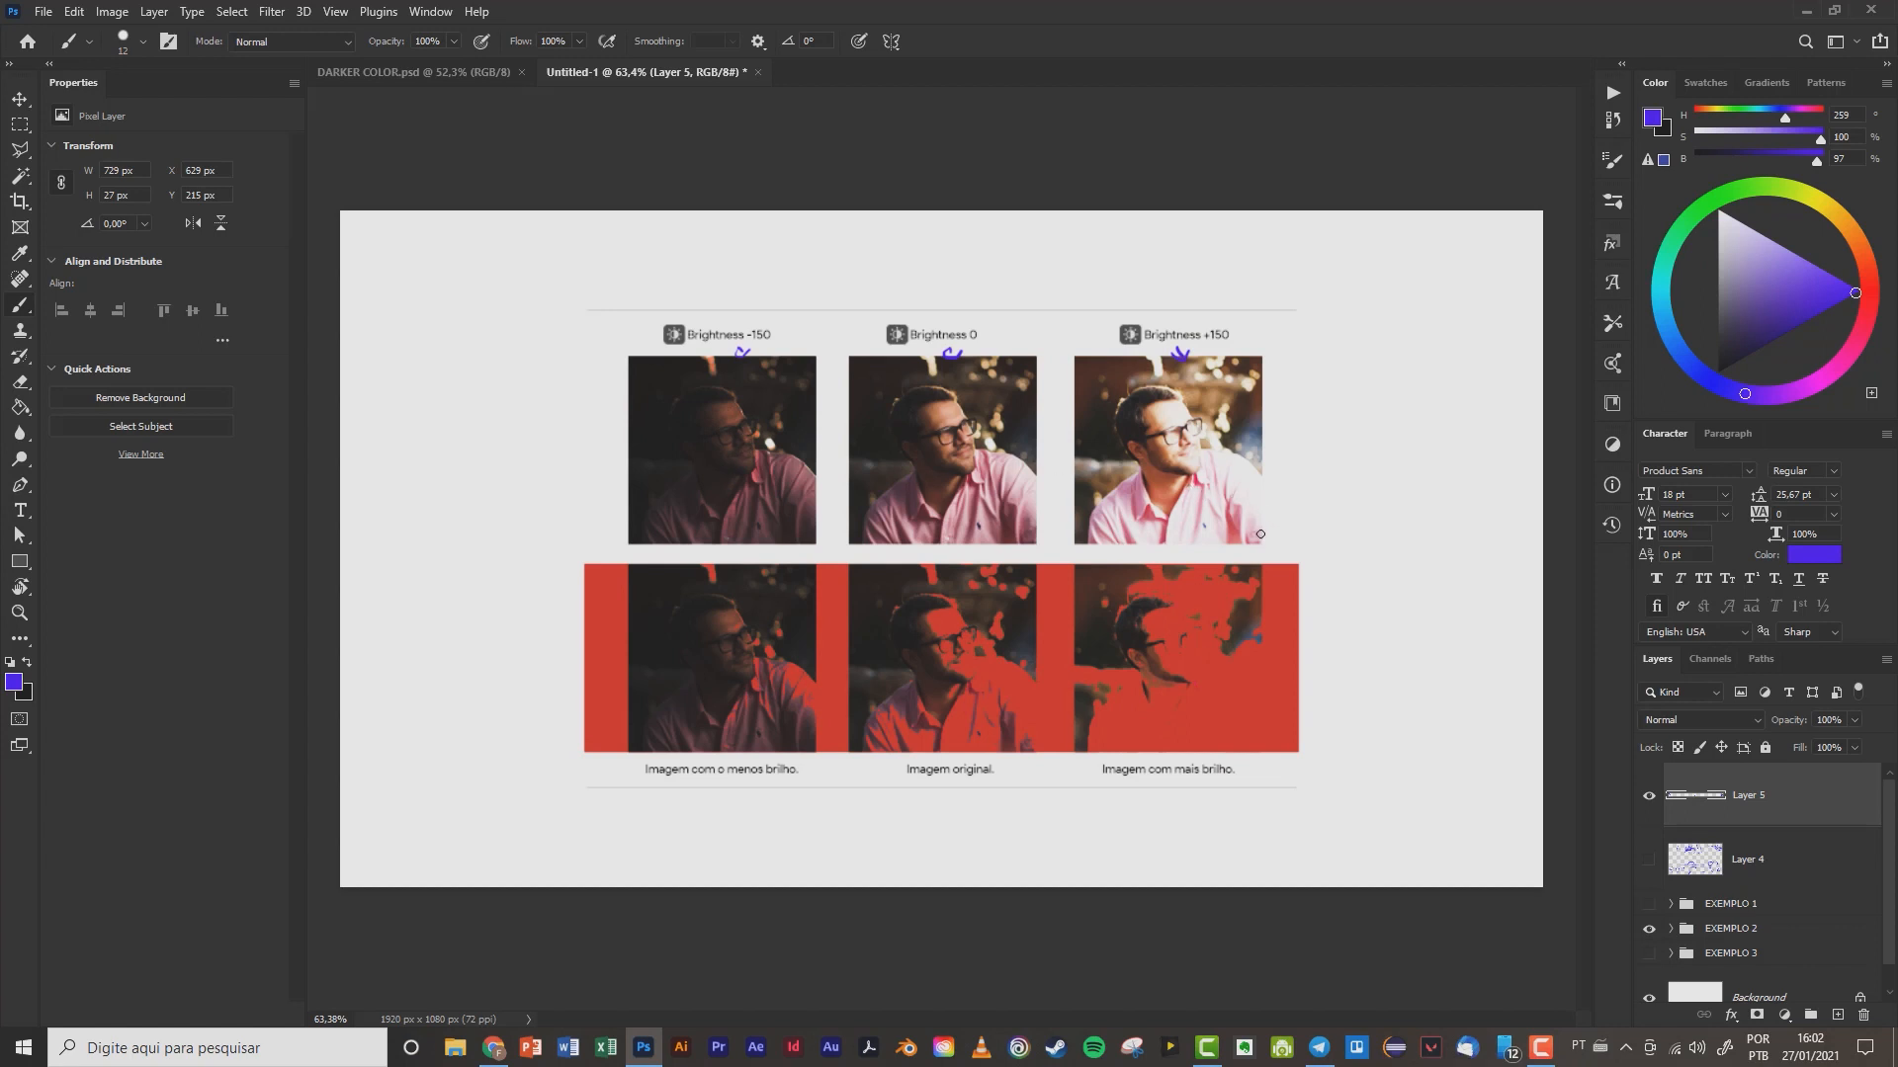
- Nudge the red FAIXA DARKEN 2 strip slightly with the Move tool over the lower row of photos
{"action": "left_click", "coordinate": [18, 99]}
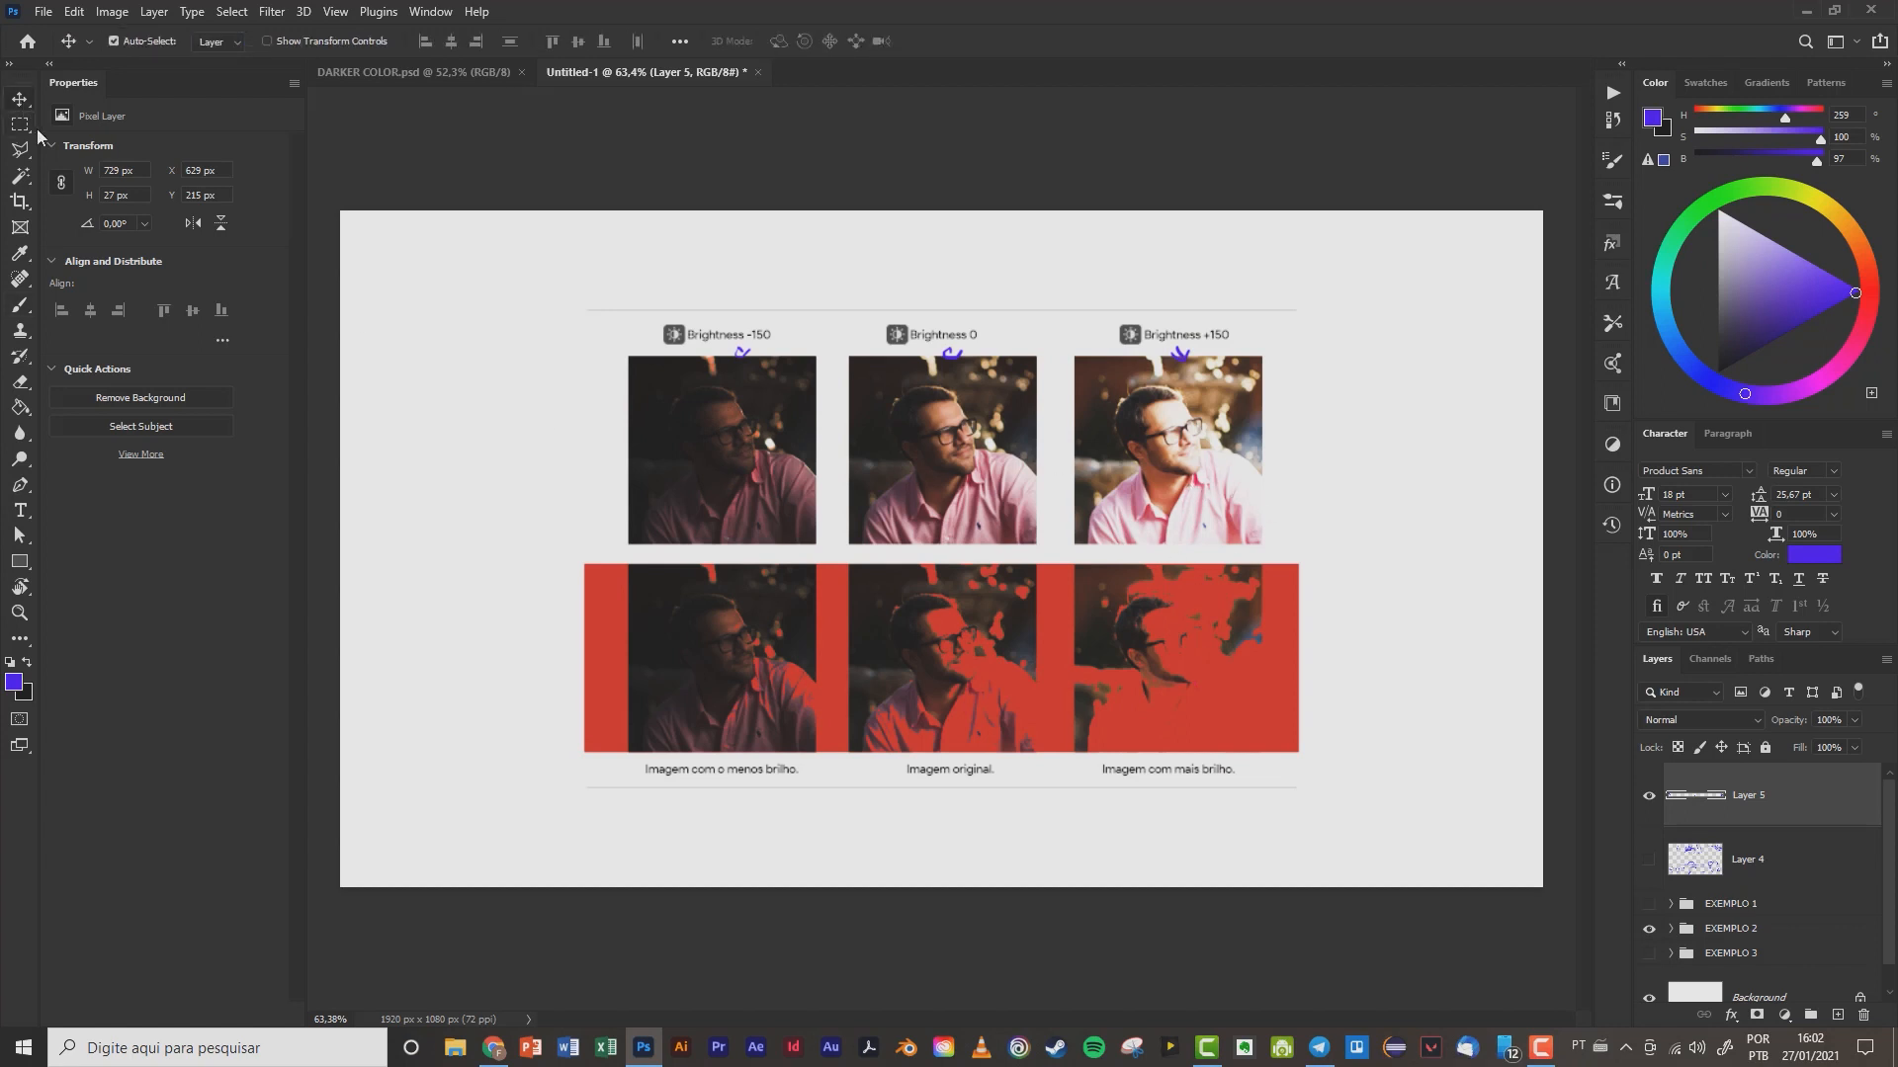
{"action": "mouse_move", "coordinate": [607, 613]}
{"action": "left_mouse_down"}
{"action": "mouse_move", "coordinate": [619, 595]}
{"action": "mouse_move", "coordinate": [603, 624]}
{"action": "mouse_move", "coordinate": [614, 615]}
{"action": "left_mouse_up"}
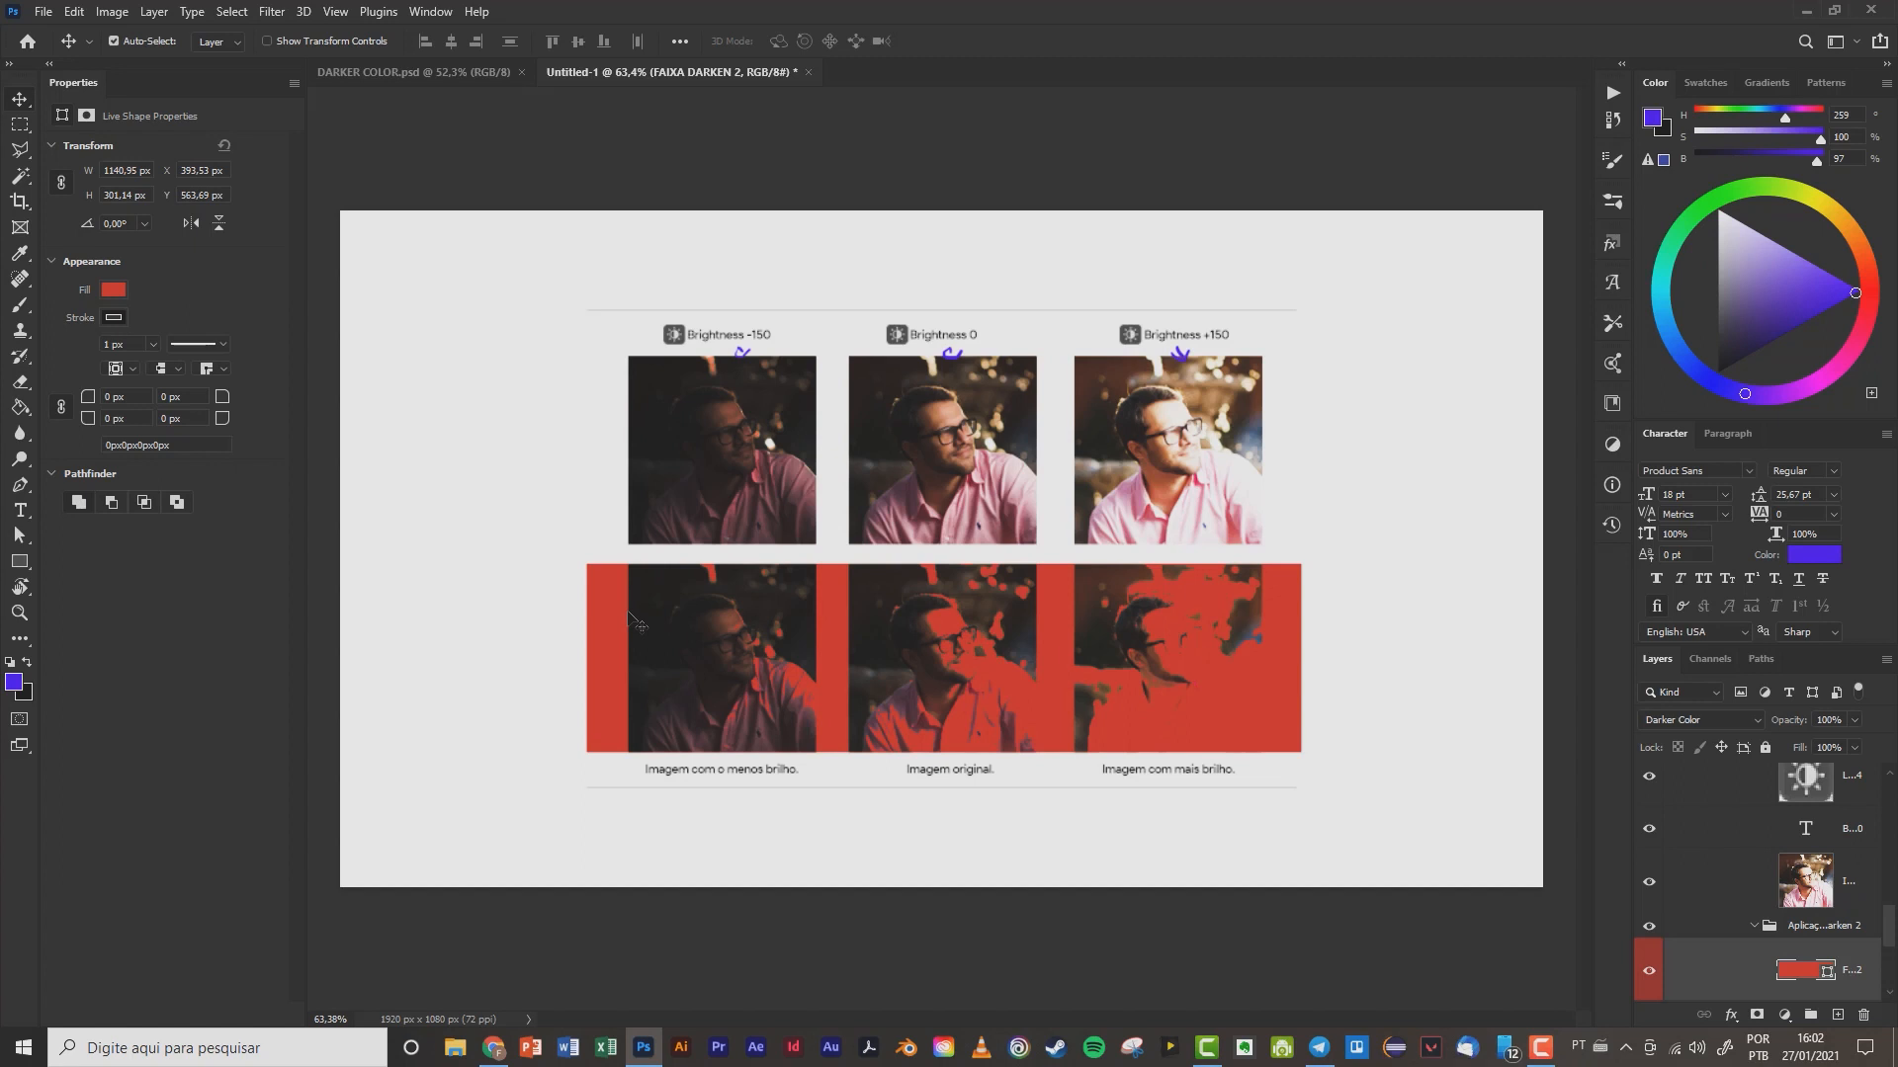
{"action": "left_click_drag", "start_coordinate": [635, 583], "coordinate": [597, 629]}
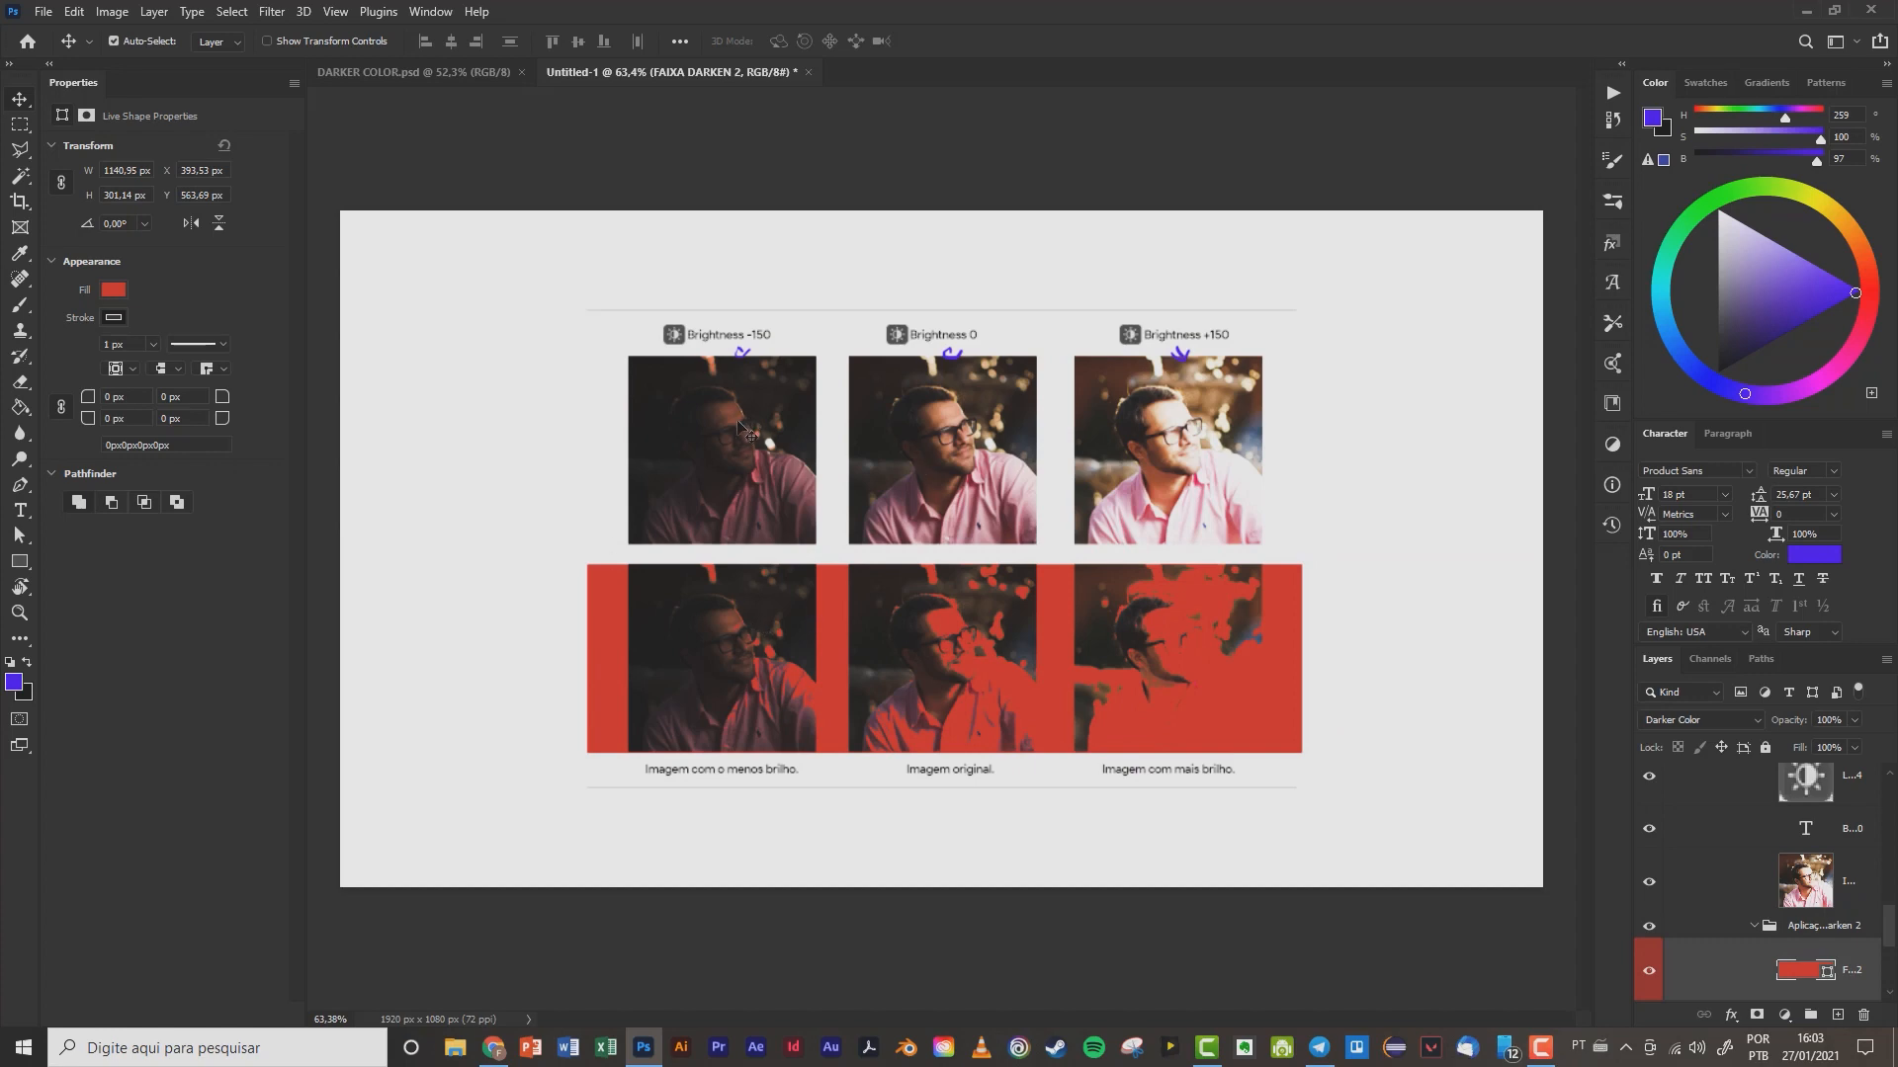
- Examine close up how the red Darker Color strip blends with the dark and original photos compared with the row above
{"action": "scroll", "coordinate": [743, 432], "scroll_direction": "up", "scroll_amount": 5}
{"action": "scroll", "coordinate": [739, 432], "scroll_direction": "down", "scroll_amount": 2}
{"action": "scroll", "coordinate": [739, 432], "scroll_direction": "down", "scroll_amount": 3}
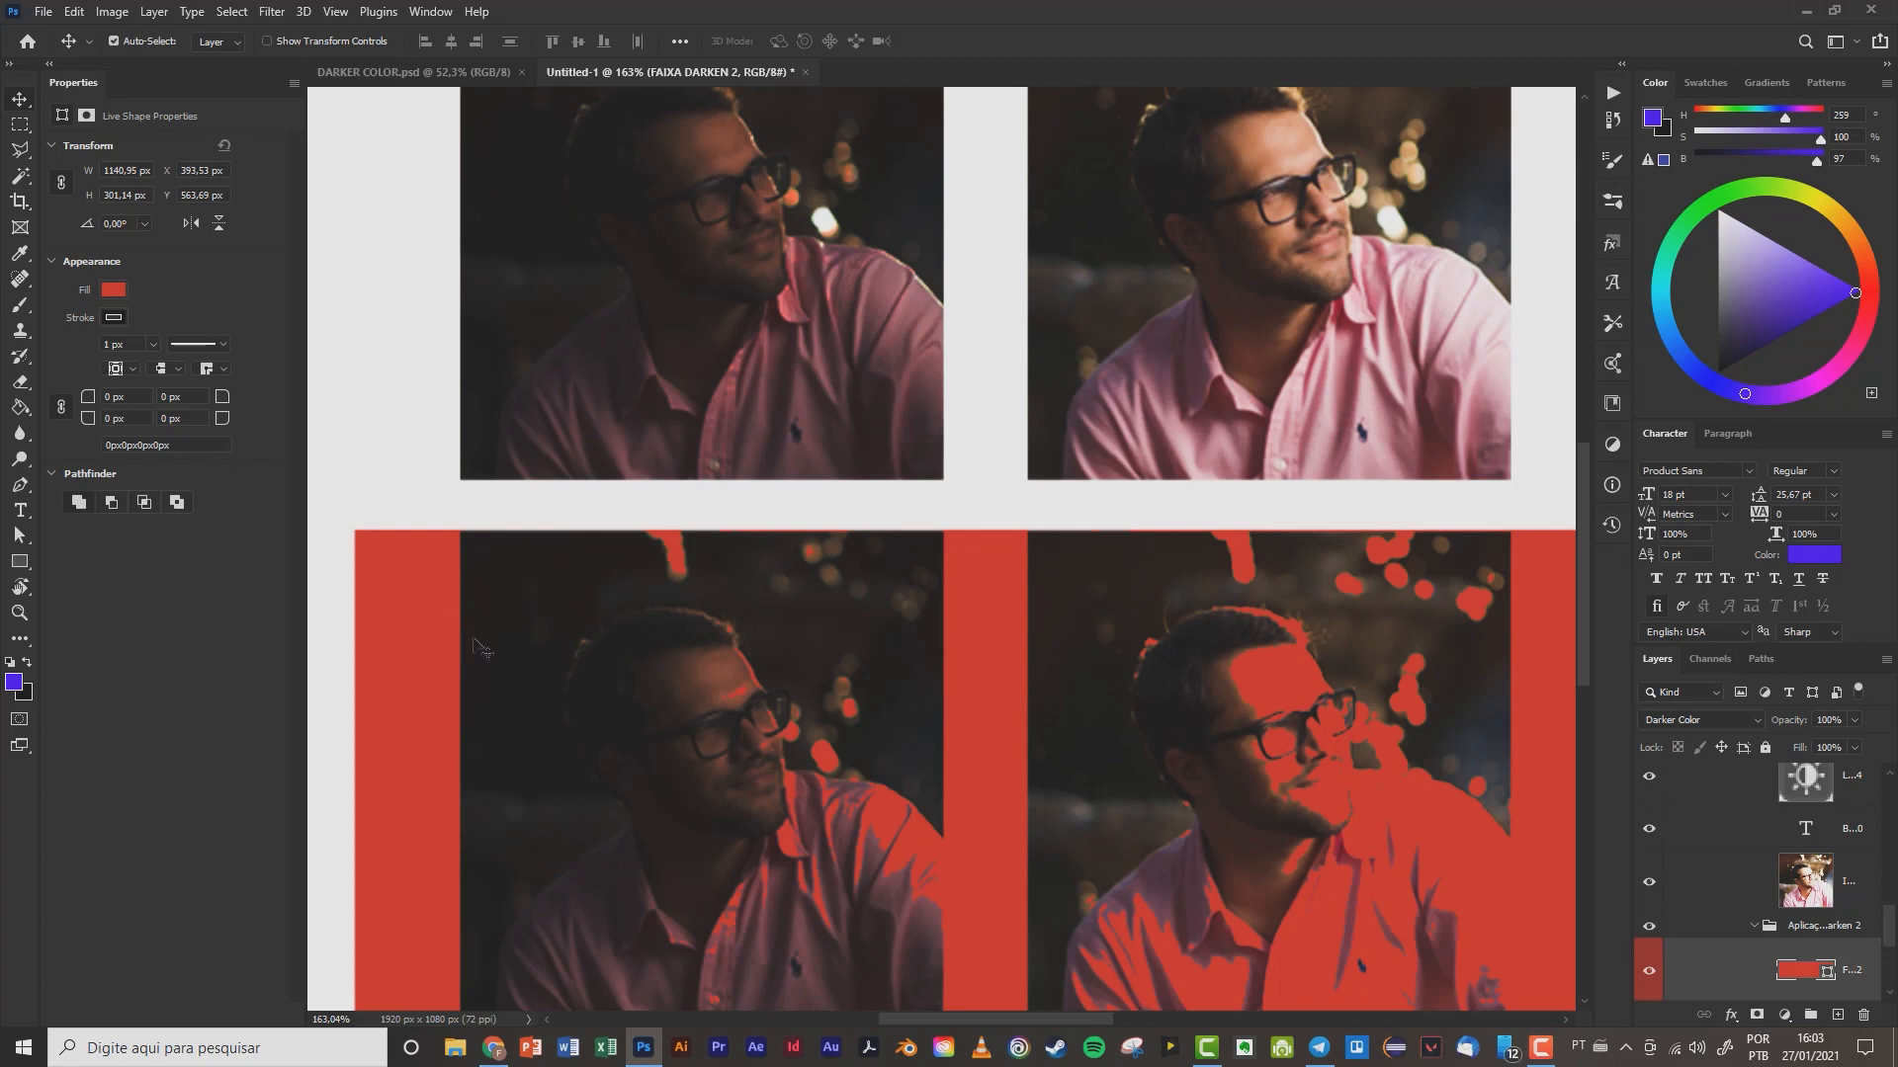
{"action": "scroll", "coordinate": [737, 677], "scroll_direction": "up", "scroll_amount": 5}
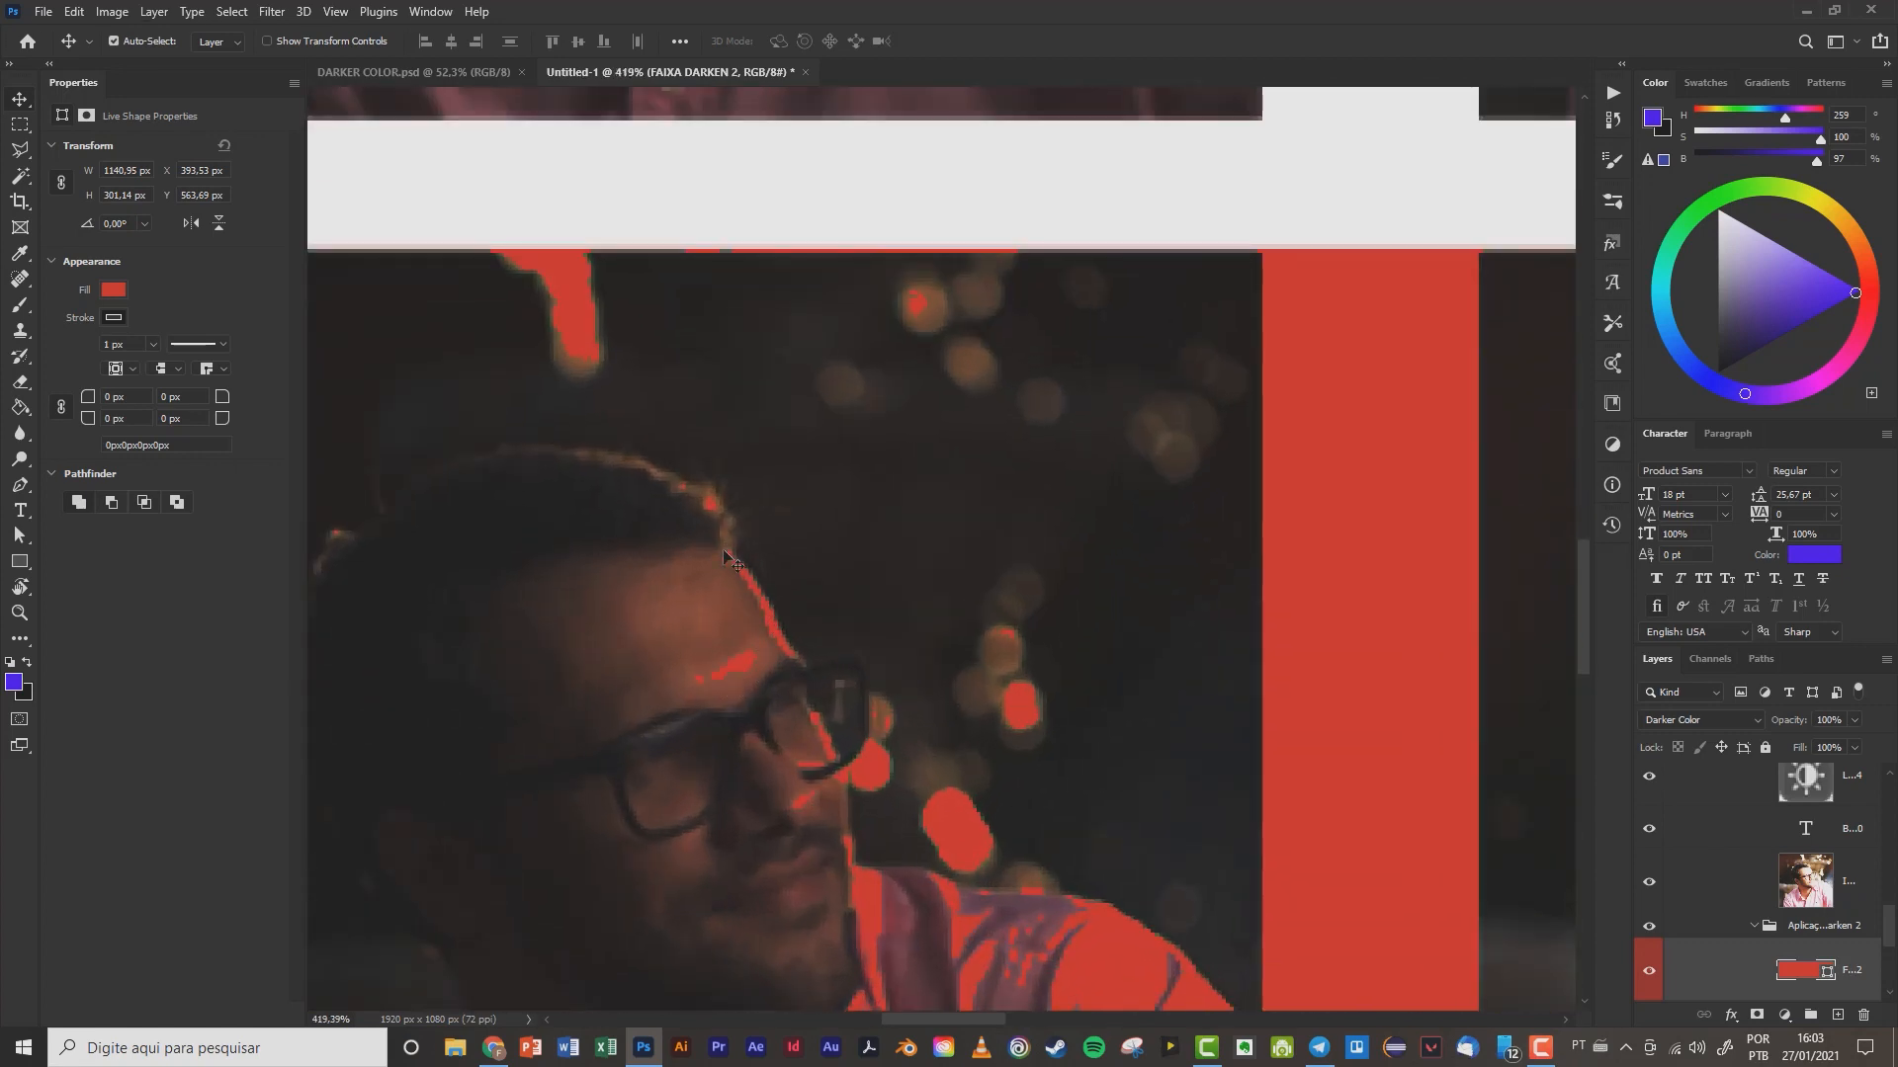
{"action": "scroll", "coordinate": [568, 339], "scroll_direction": "down", "scroll_amount": 6}
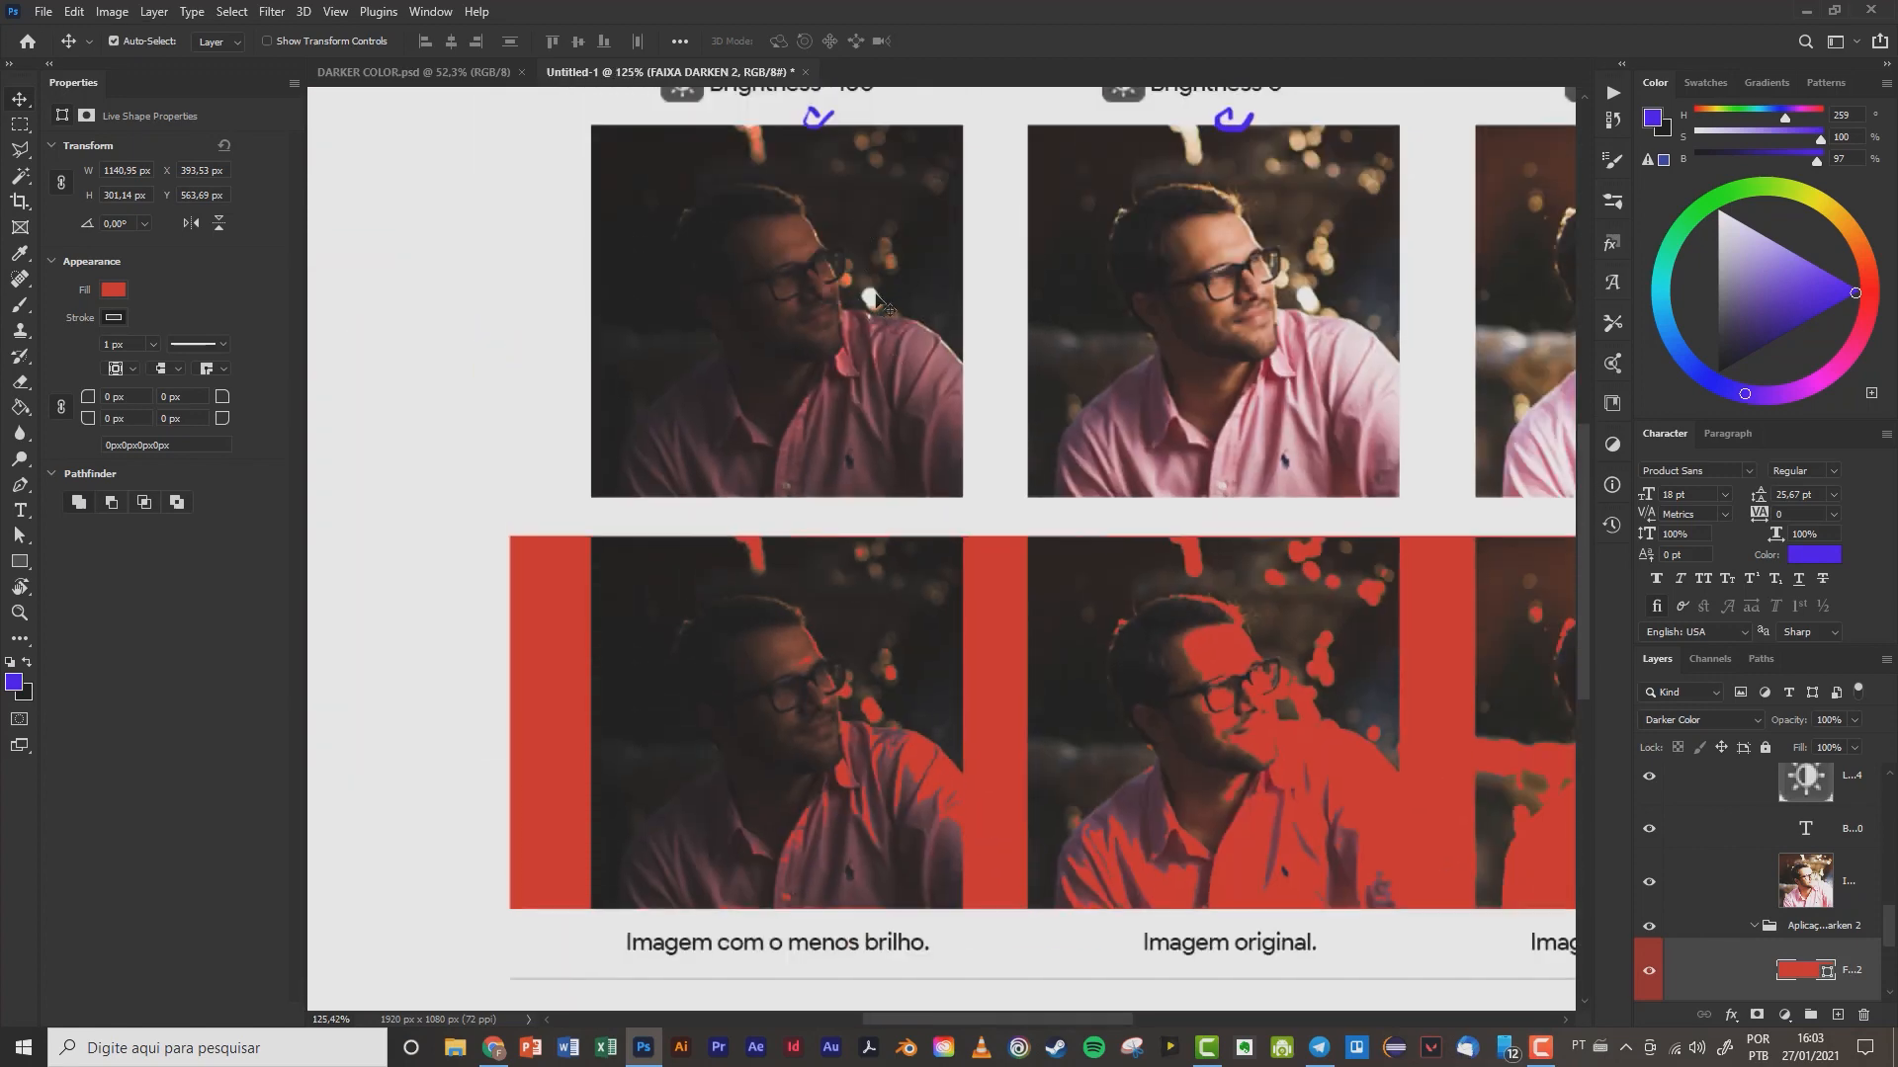
- Examine close up how the red Darker Color strip blends with the darker and original photos compared with the row above
{"action": "scroll", "coordinate": [858, 705], "scroll_direction": "up", "scroll_amount": 4}
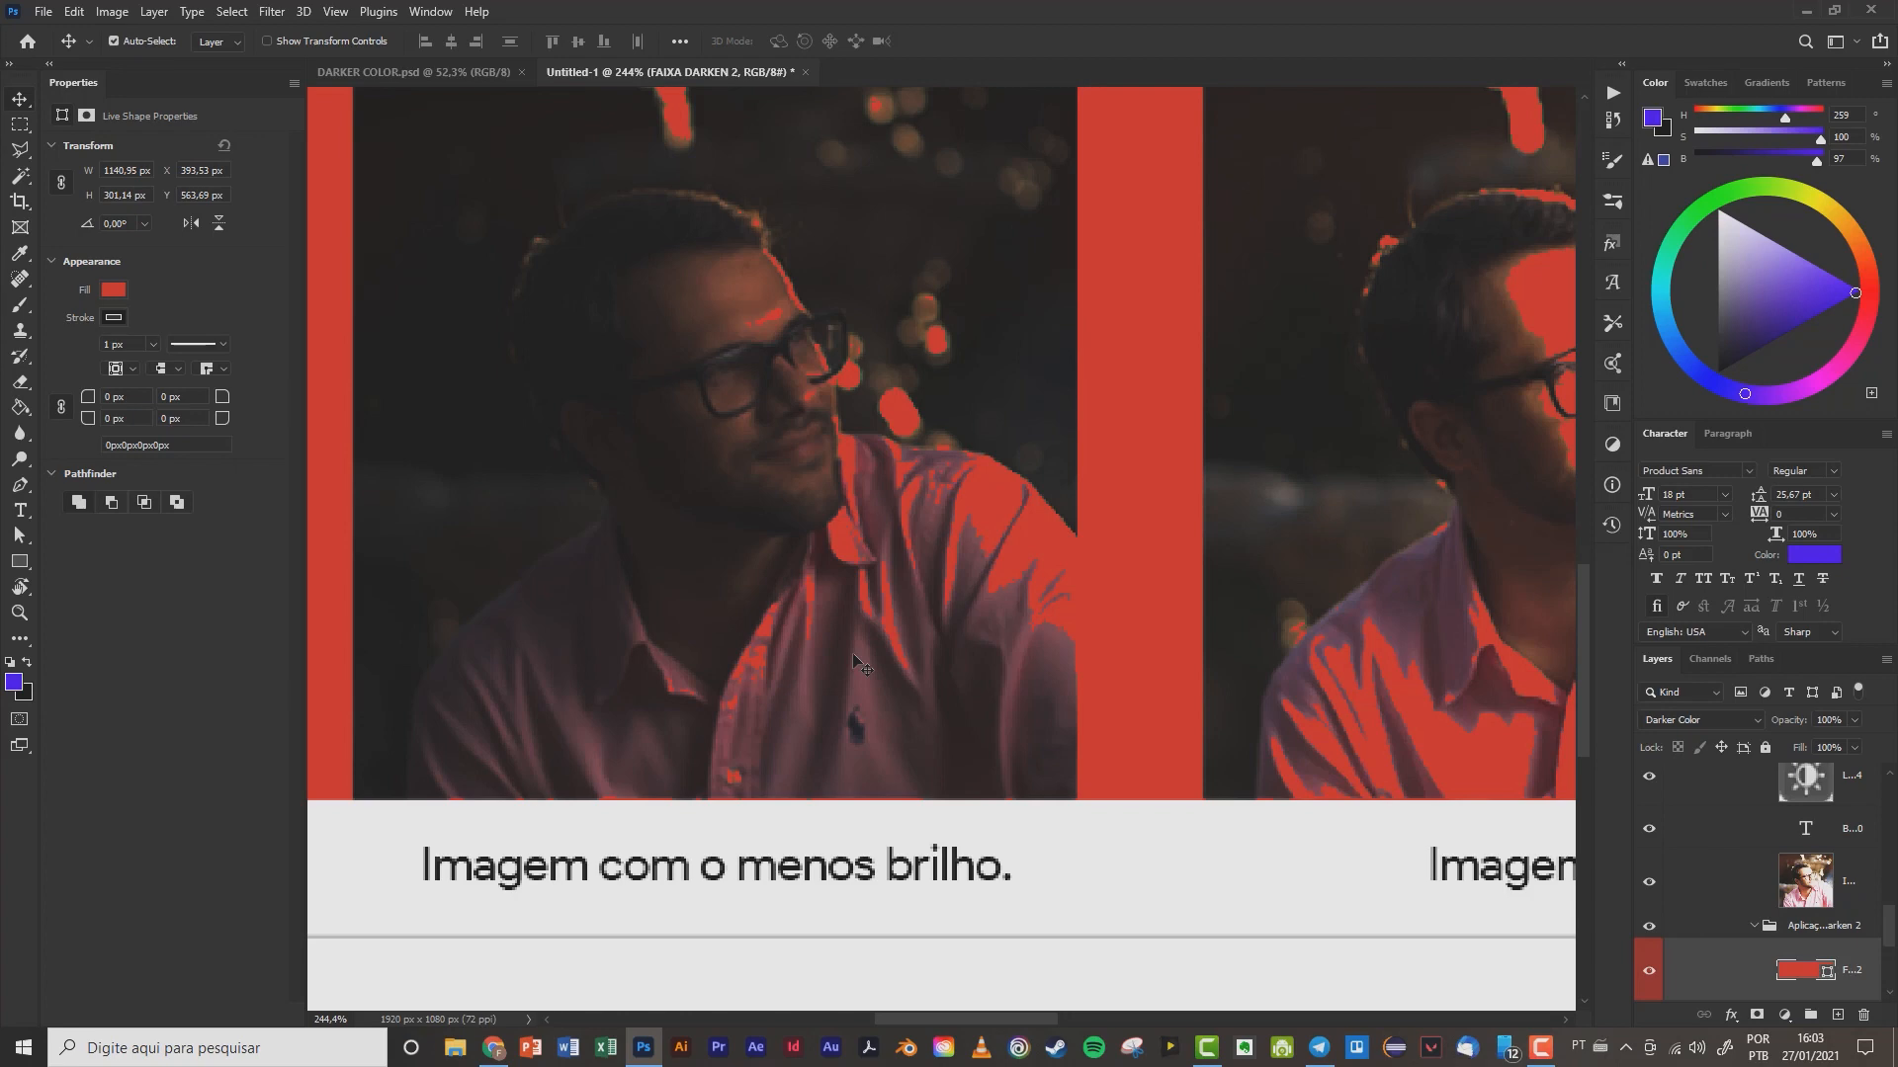
{"action": "scroll", "coordinate": [896, 619], "scroll_direction": "up", "scroll_amount": 3}
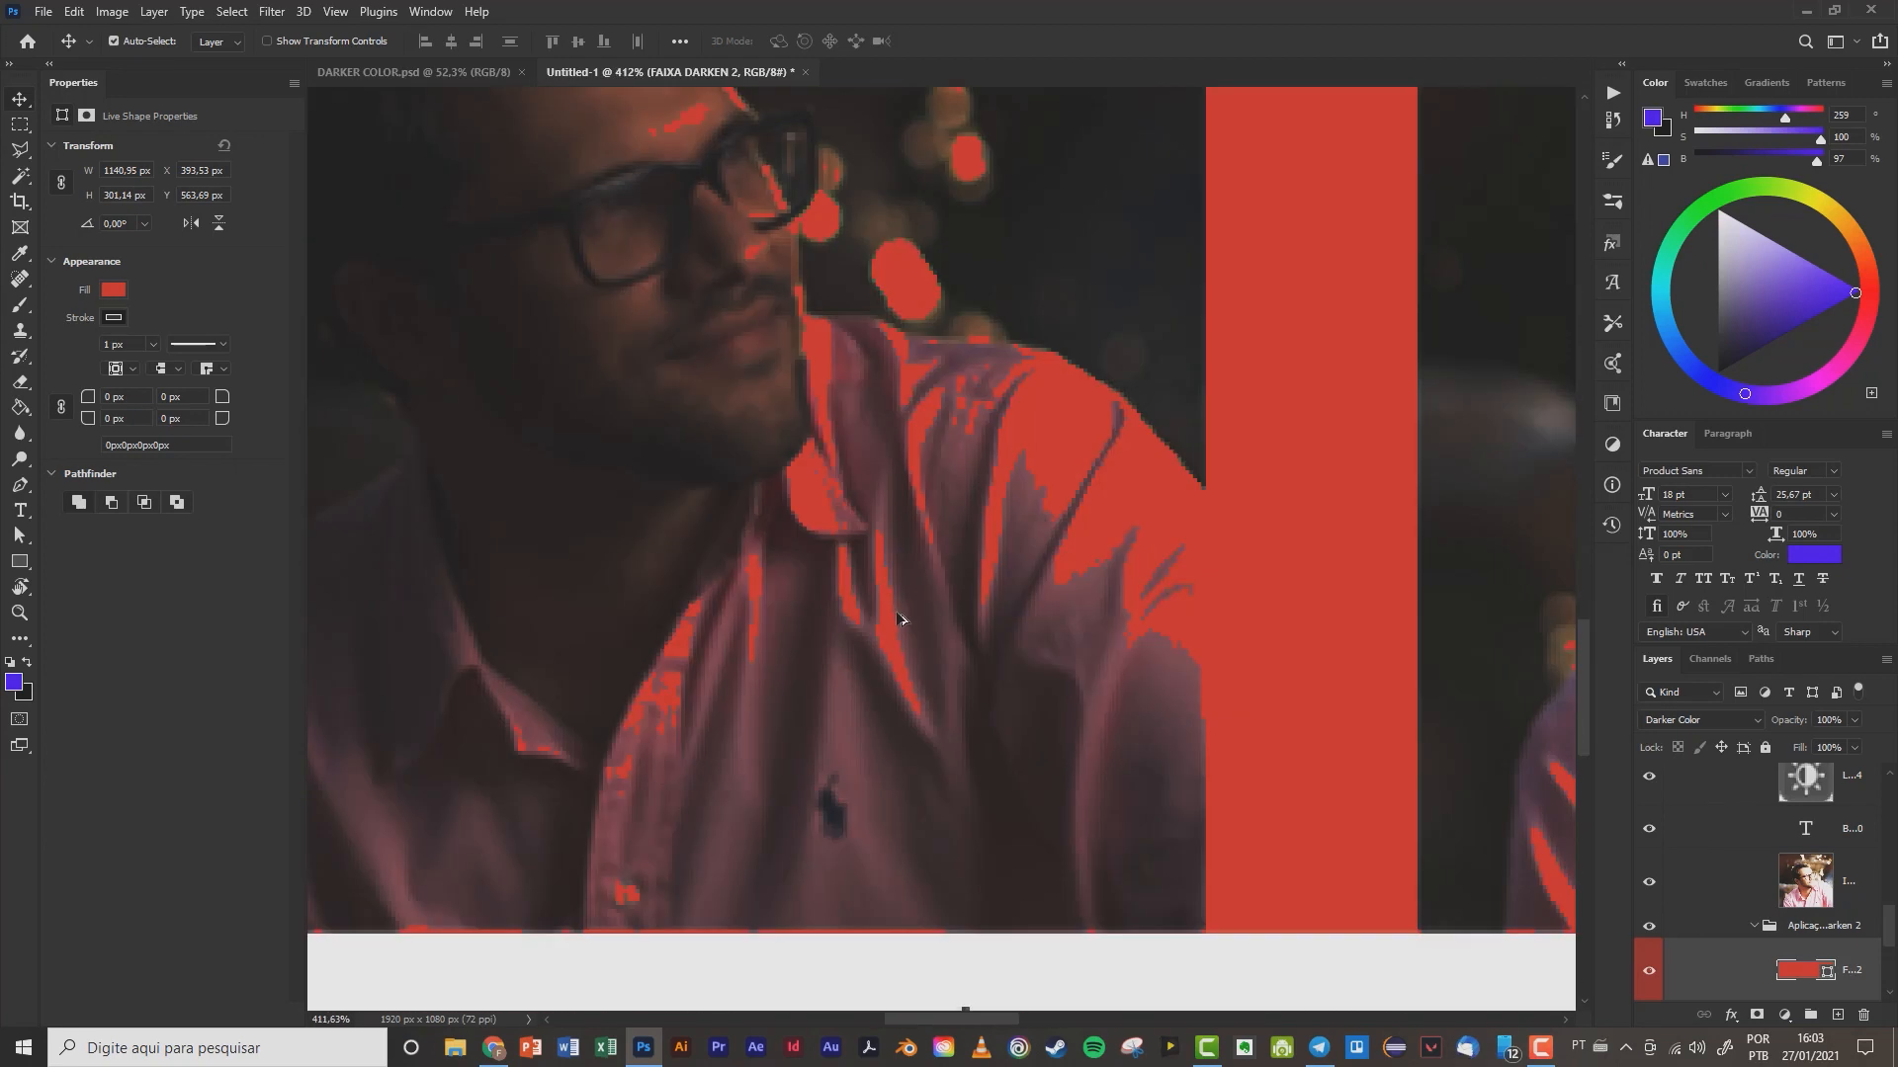
{"action": "scroll", "coordinate": [896, 619], "scroll_direction": "down", "scroll_amount": 1}
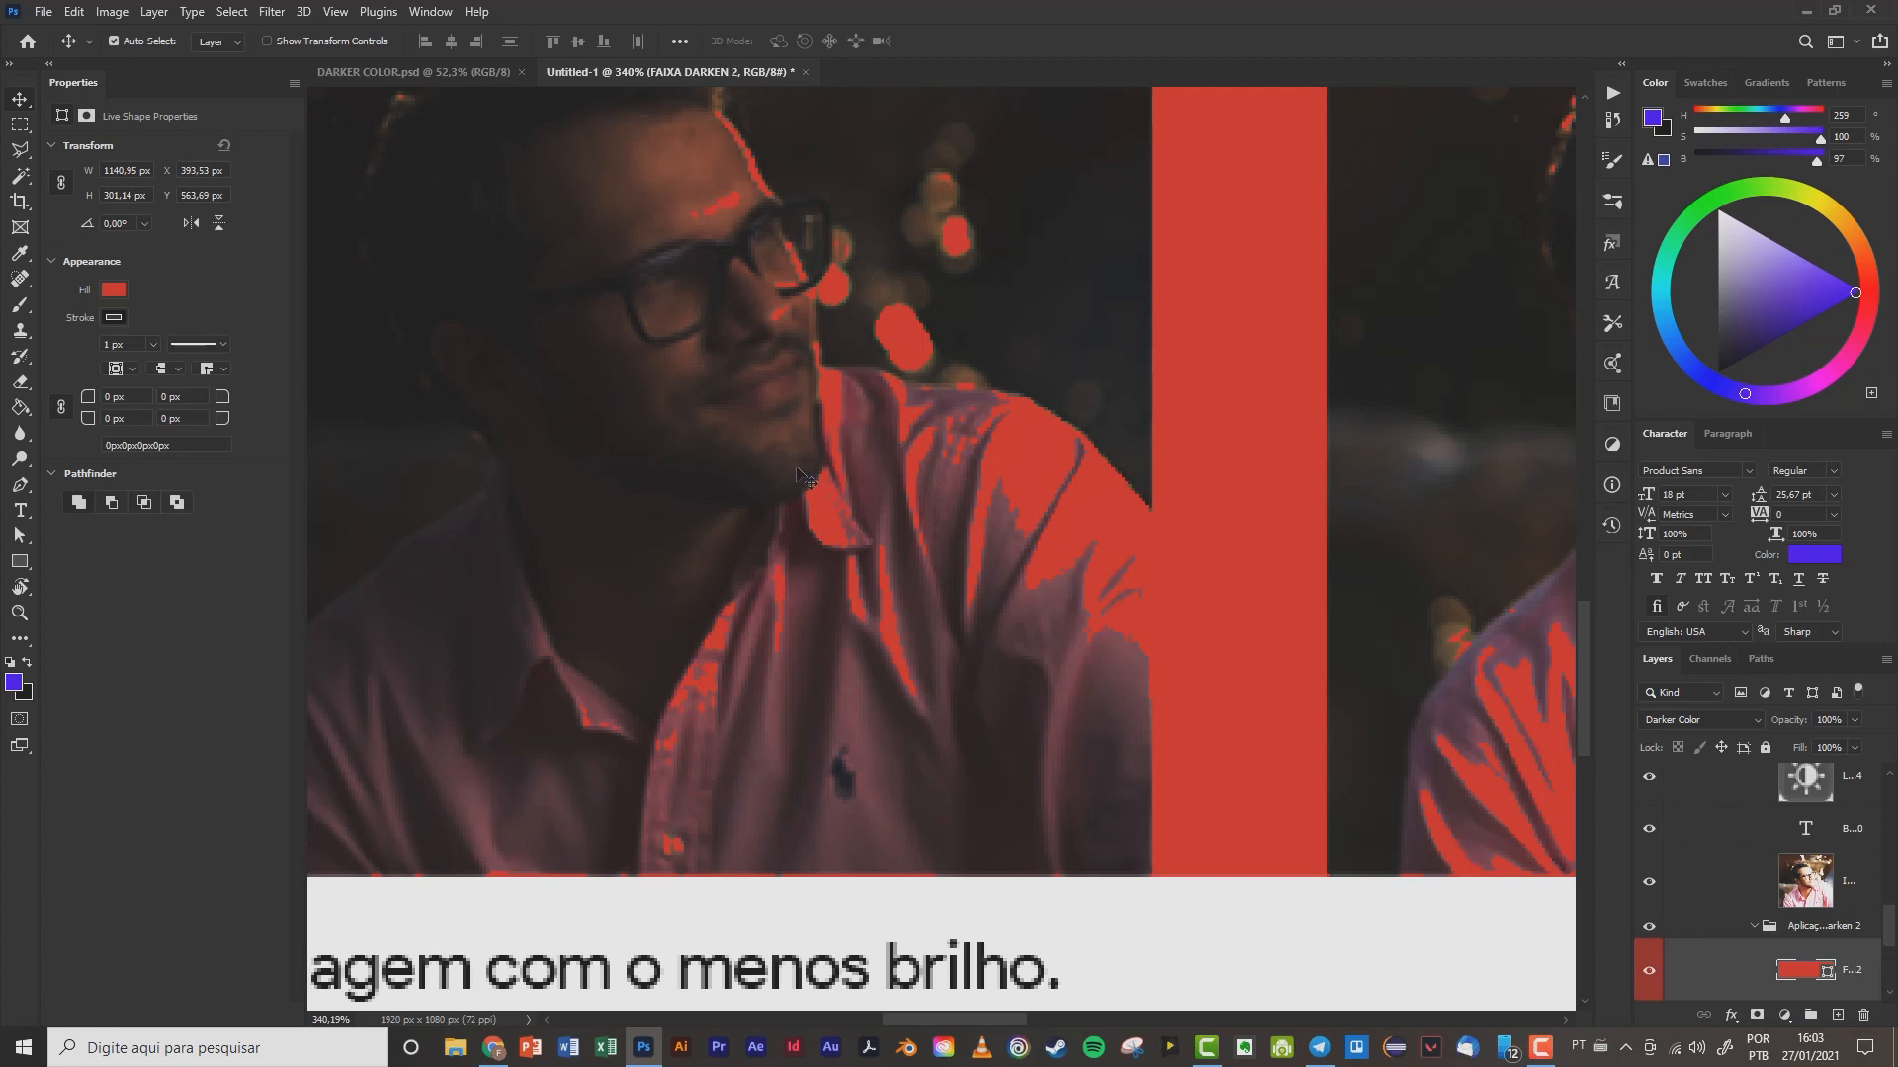
{"action": "scroll", "coordinate": [806, 479], "scroll_direction": "down", "scroll_amount": 2}
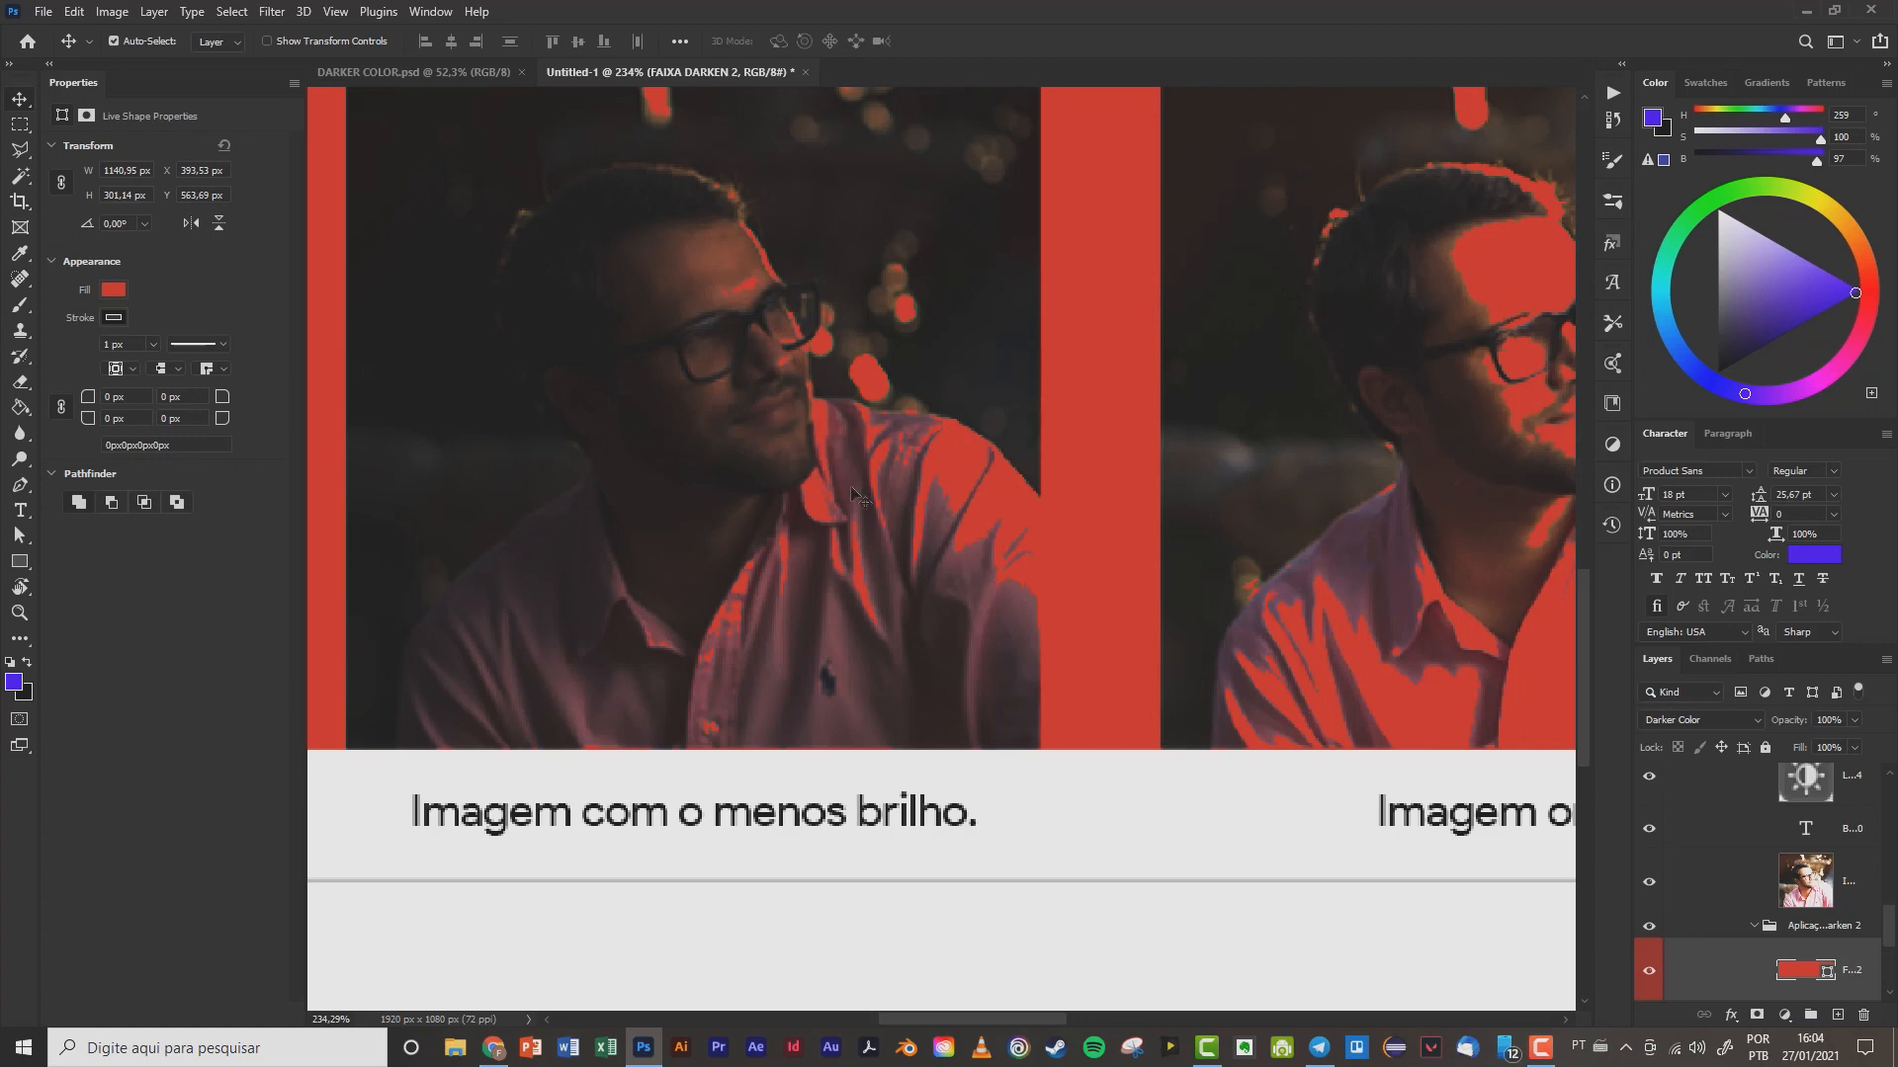
{"action": "scroll", "coordinate": [858, 495], "scroll_direction": "down", "scroll_amount": 3}
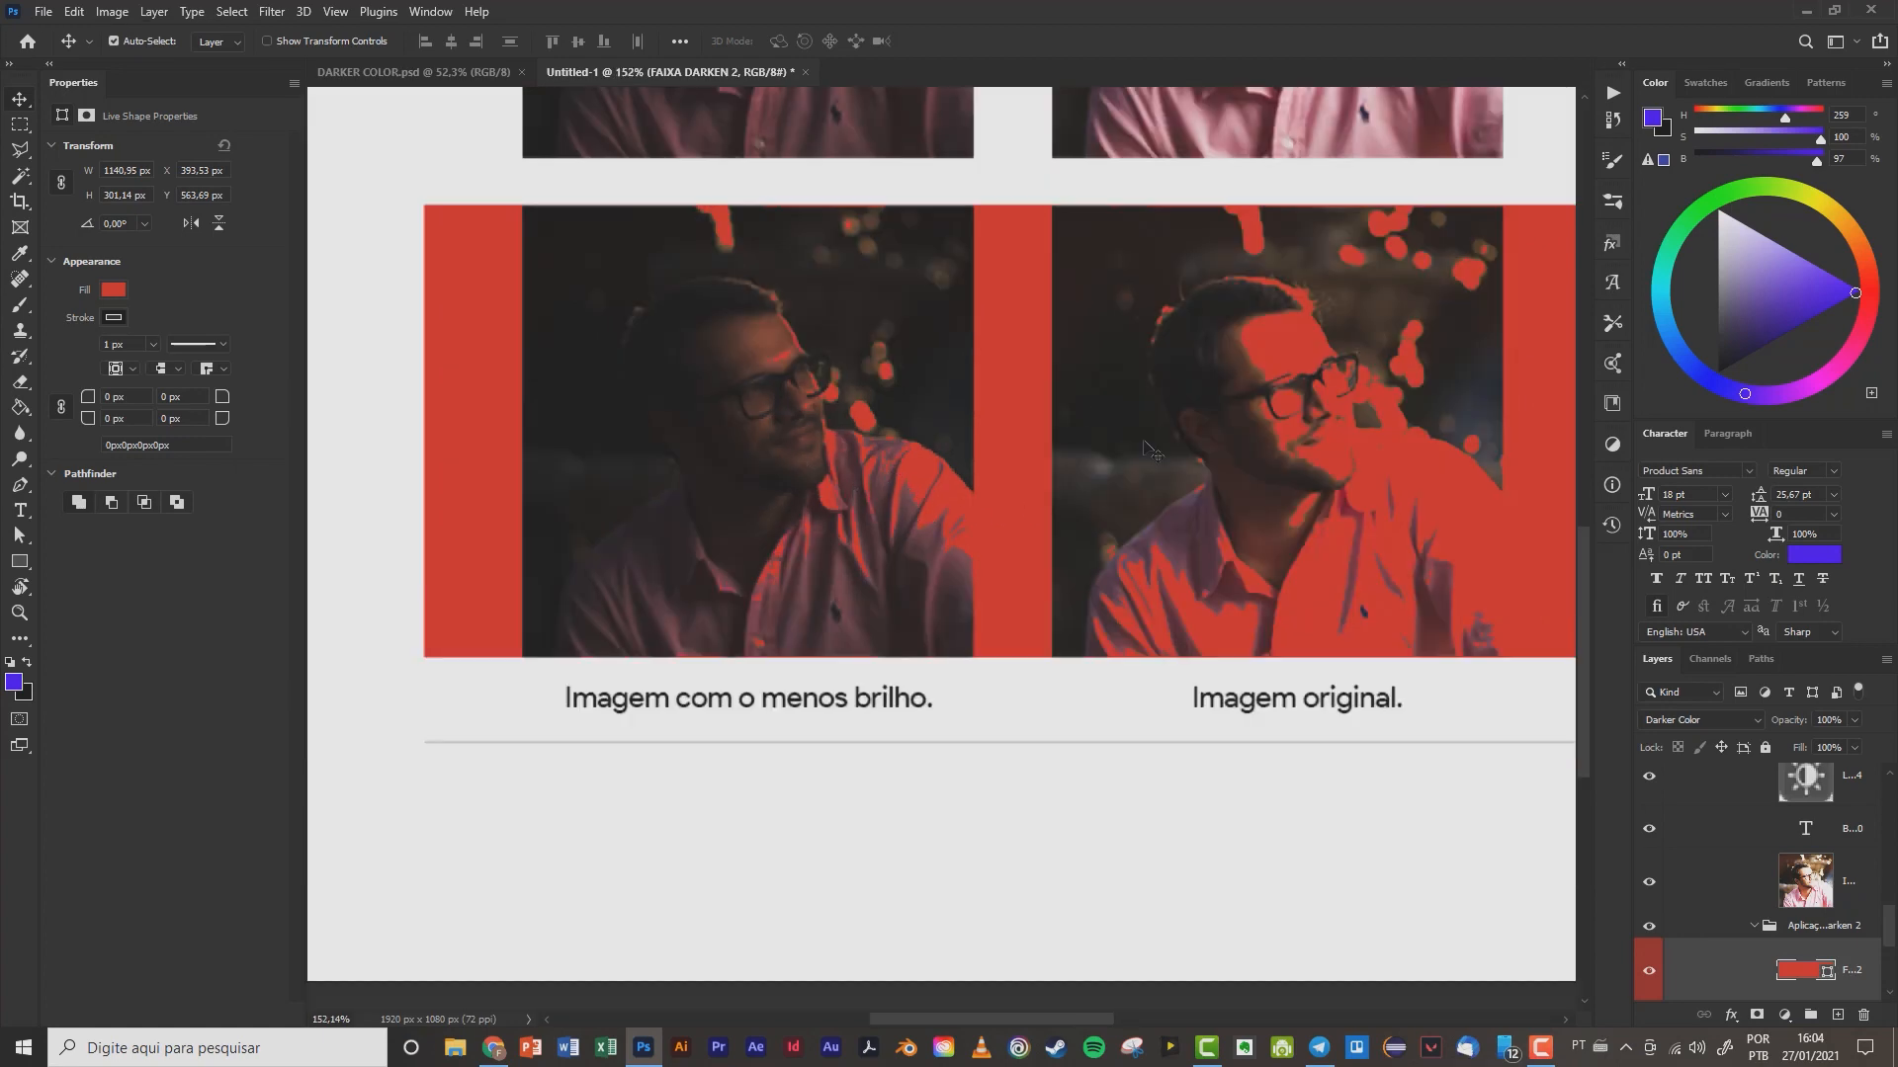
{"action": "left_click_drag", "start_coordinate": [1359, 412], "coordinate": [788, 384]}
{"action": "scroll", "coordinate": [748, 442], "scroll_direction": "up", "scroll_amount": 5}
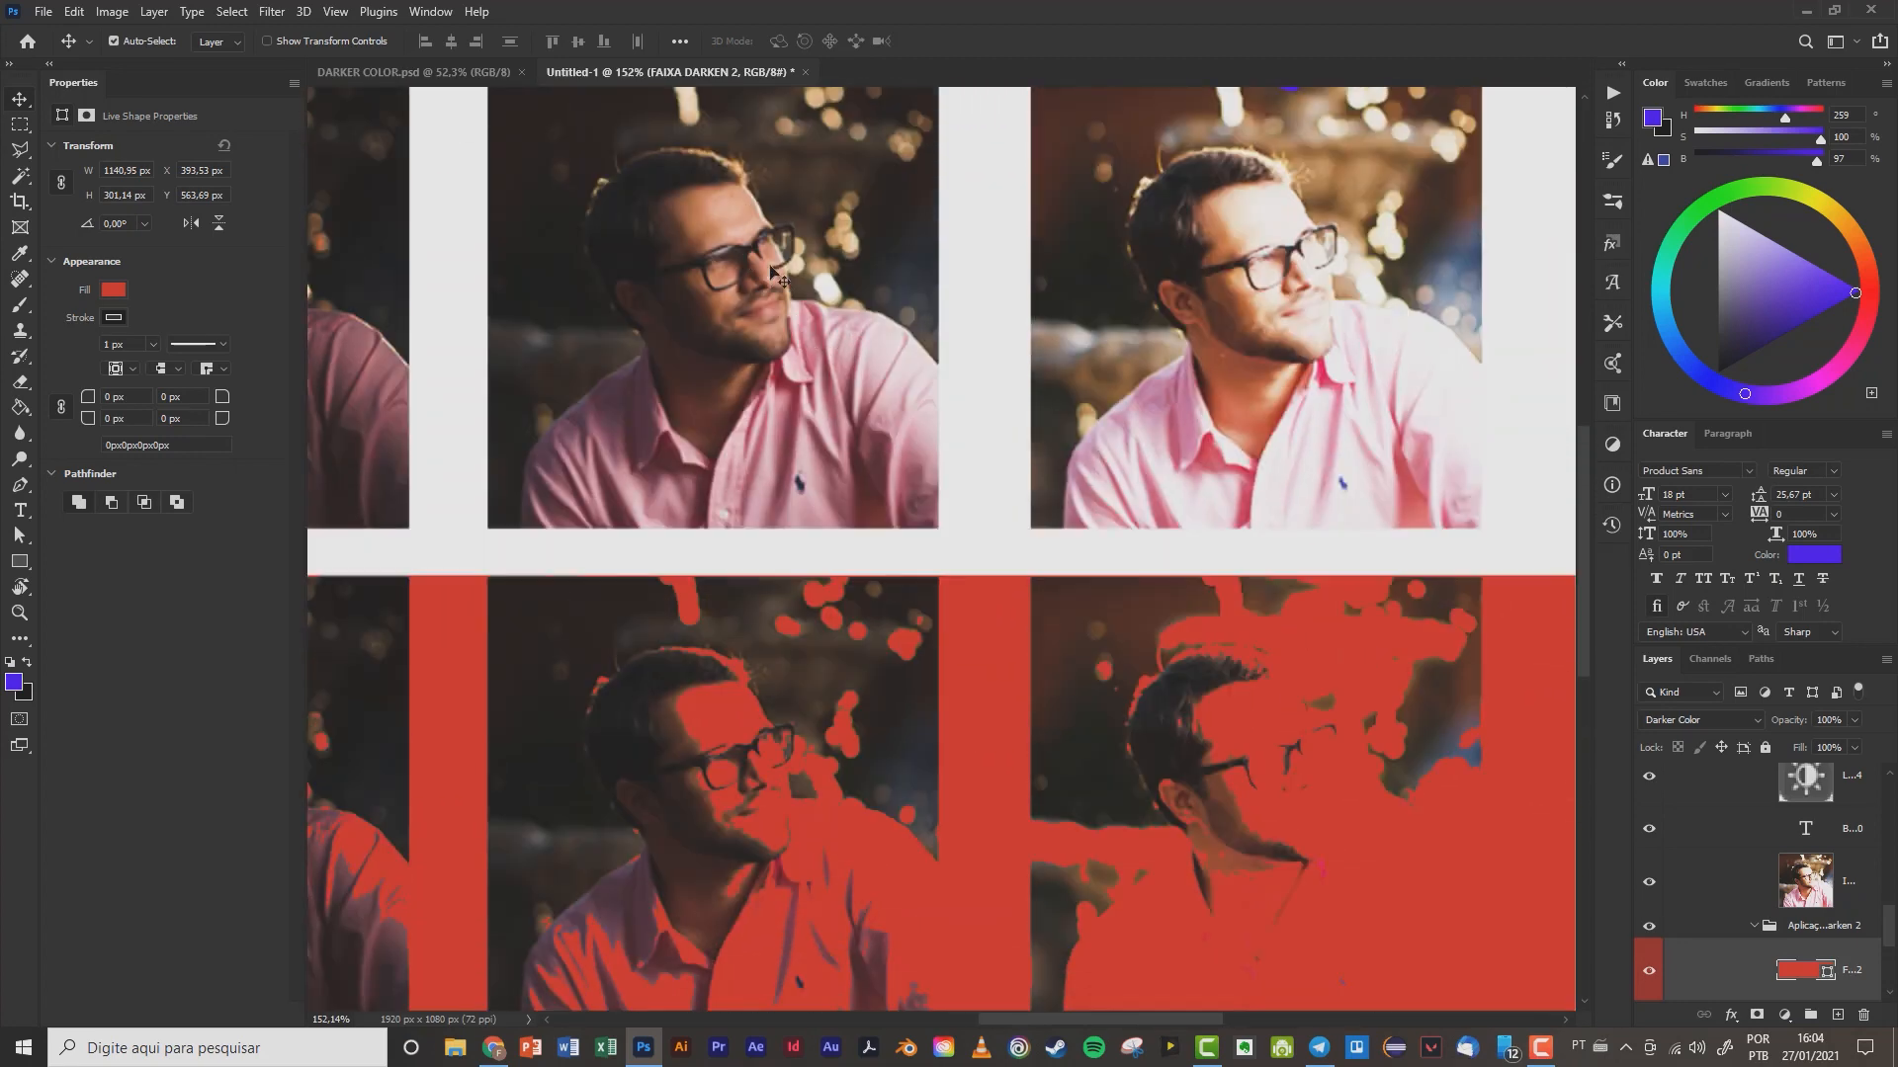
{"action": "scroll", "coordinate": [810, 366], "scroll_direction": "up", "scroll_amount": 3}
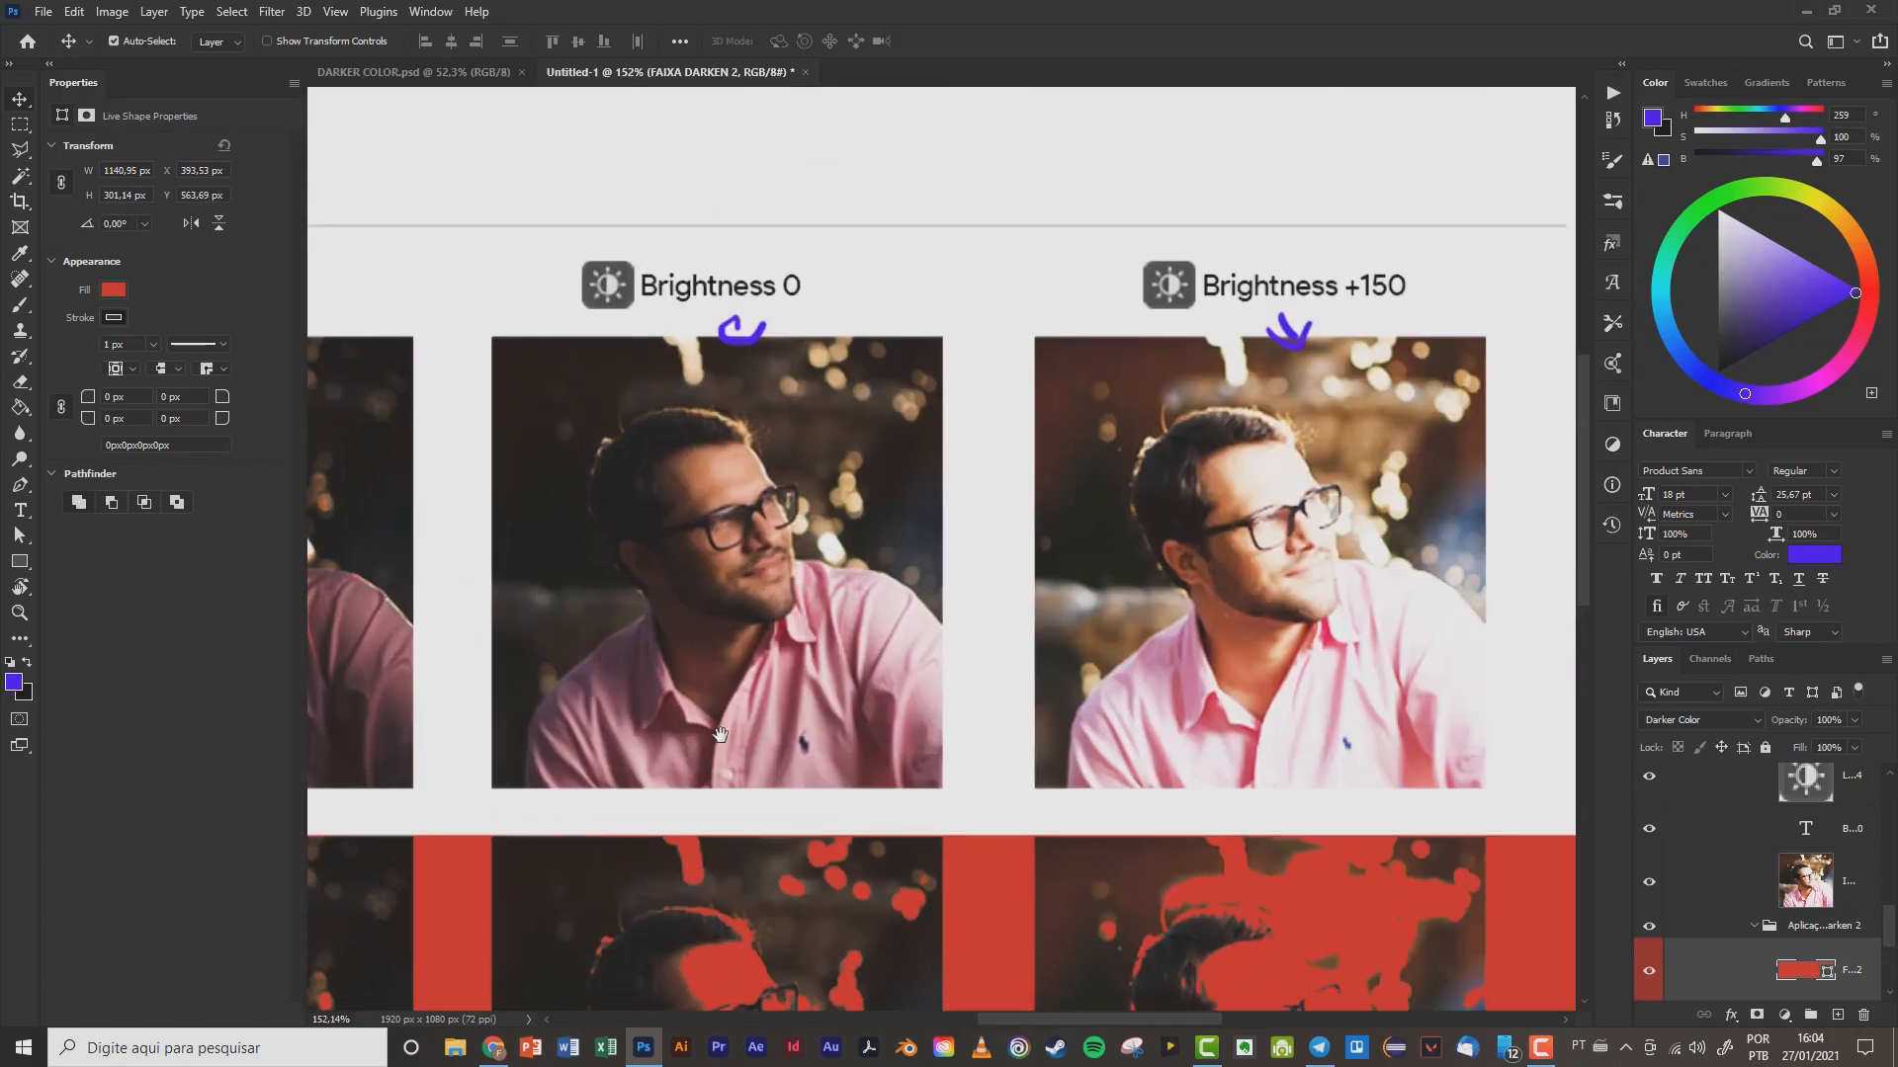
{"action": "scroll", "coordinate": [868, 590], "scroll_direction": "down", "scroll_amount": 5}
{"action": "scroll", "coordinate": [878, 650], "scroll_direction": "up", "scroll_amount": 1}
{"action": "scroll", "coordinate": [878, 649], "scroll_direction": "up", "scroll_amount": 1}
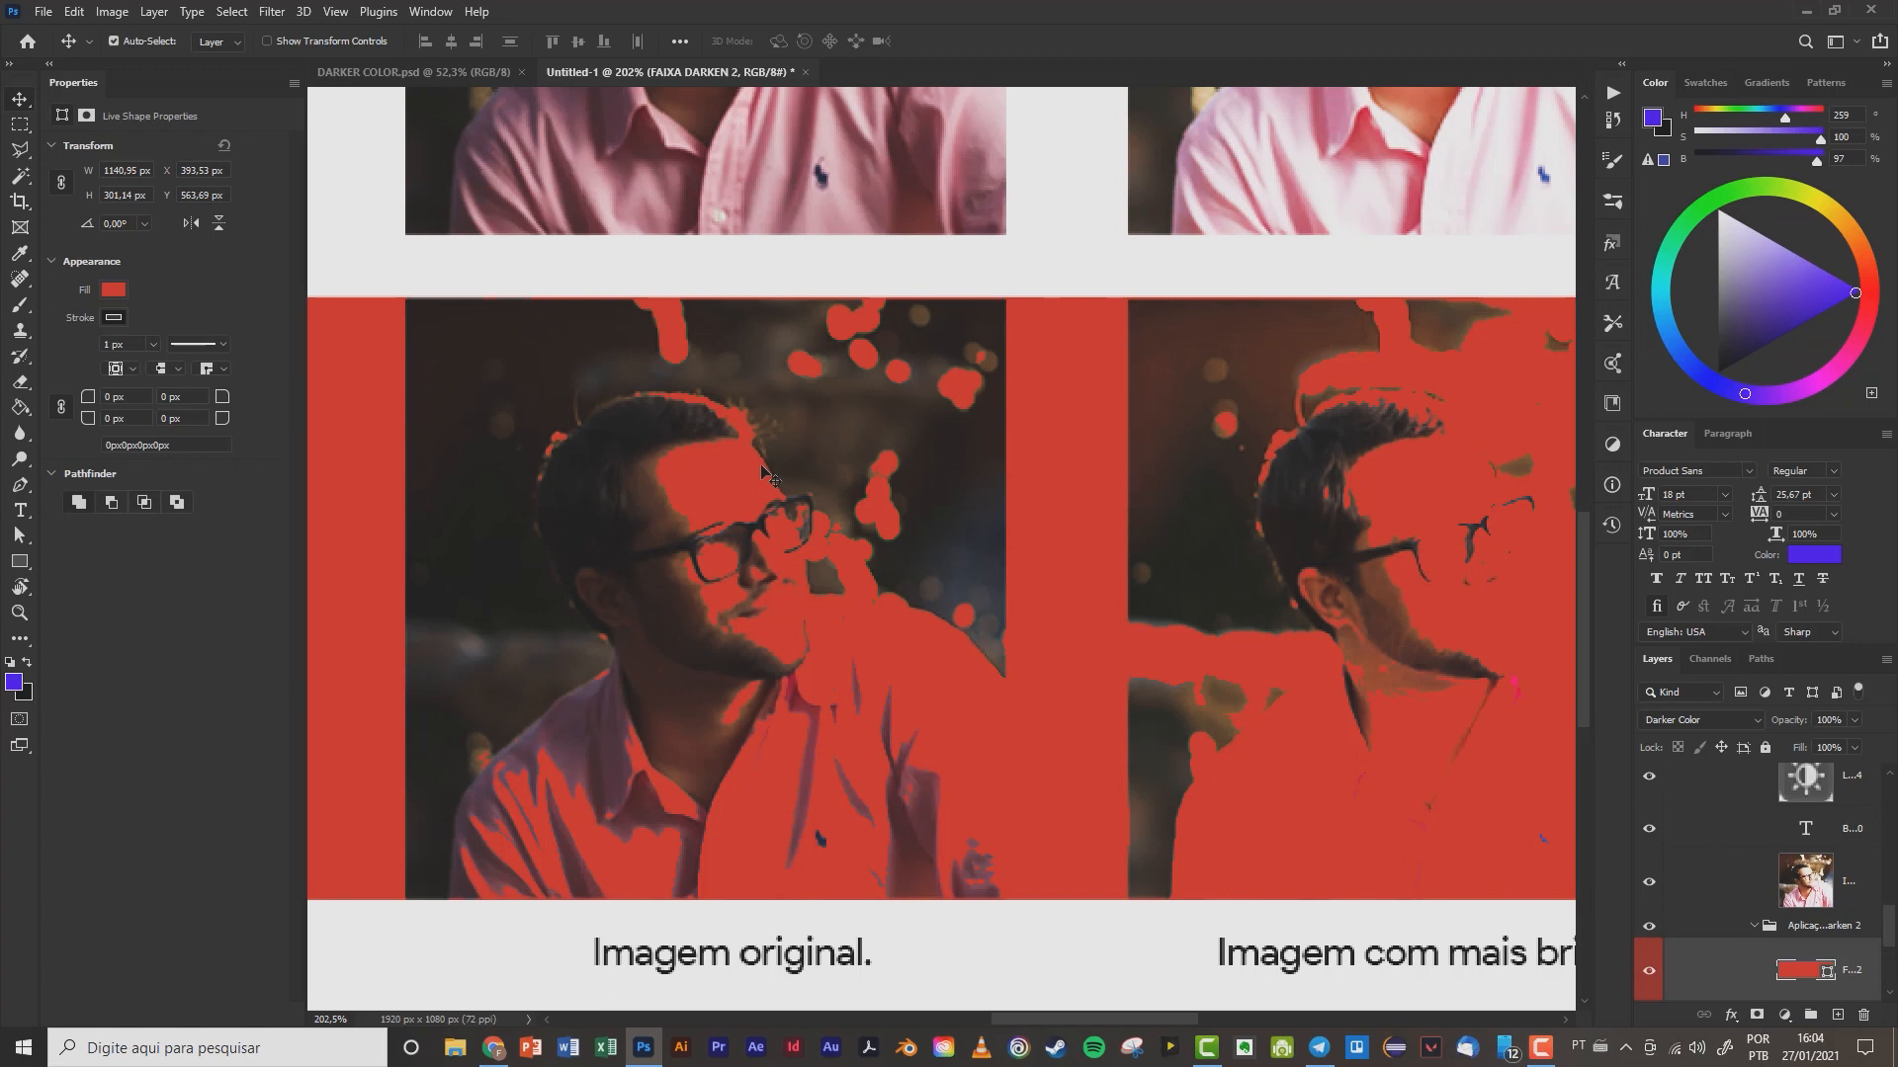
- Shift the red FAIXA DARKEN 2 strip to about X 445 px so it fully covers the brighter photo, and inspect the blend there
{"action": "left_click_drag", "start_coordinate": [946, 430], "coordinate": [888, 435]}
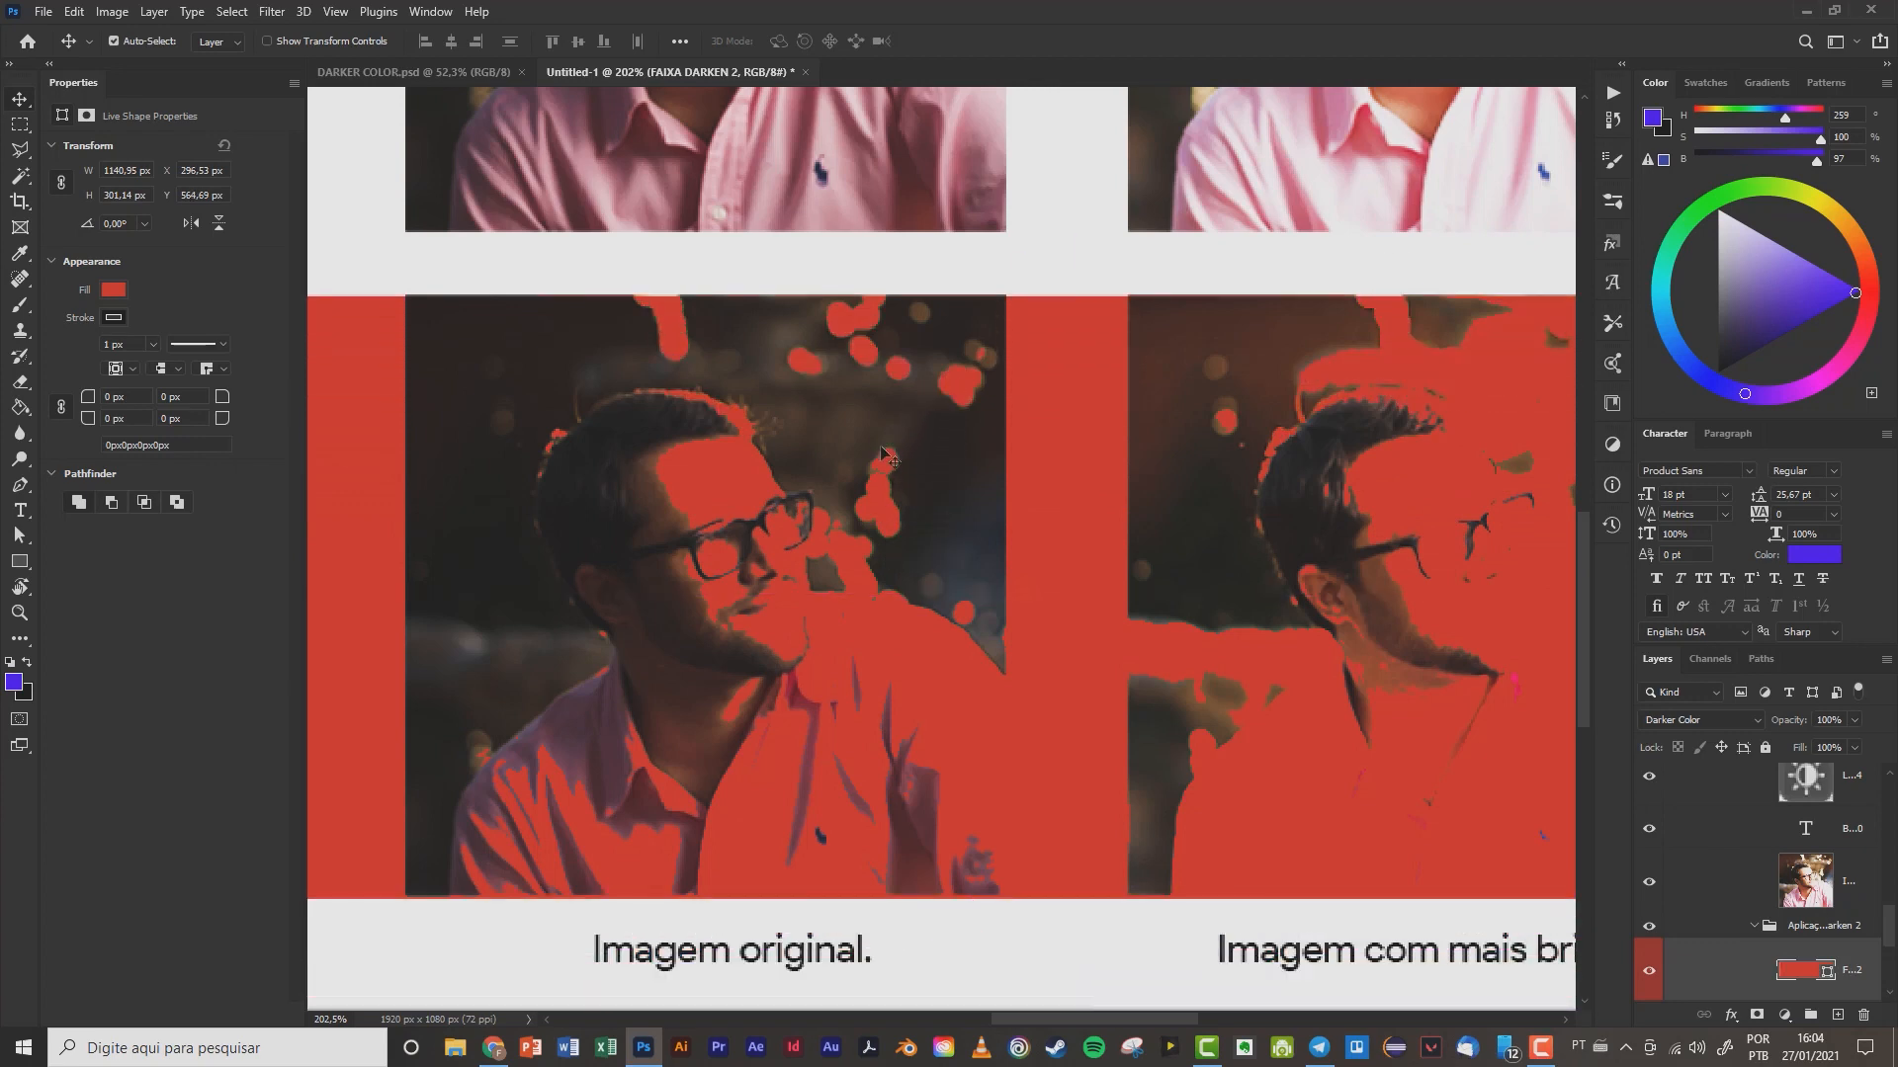
{"action": "left_click_drag", "start_coordinate": [1093, 356], "coordinate": [484, 890]}
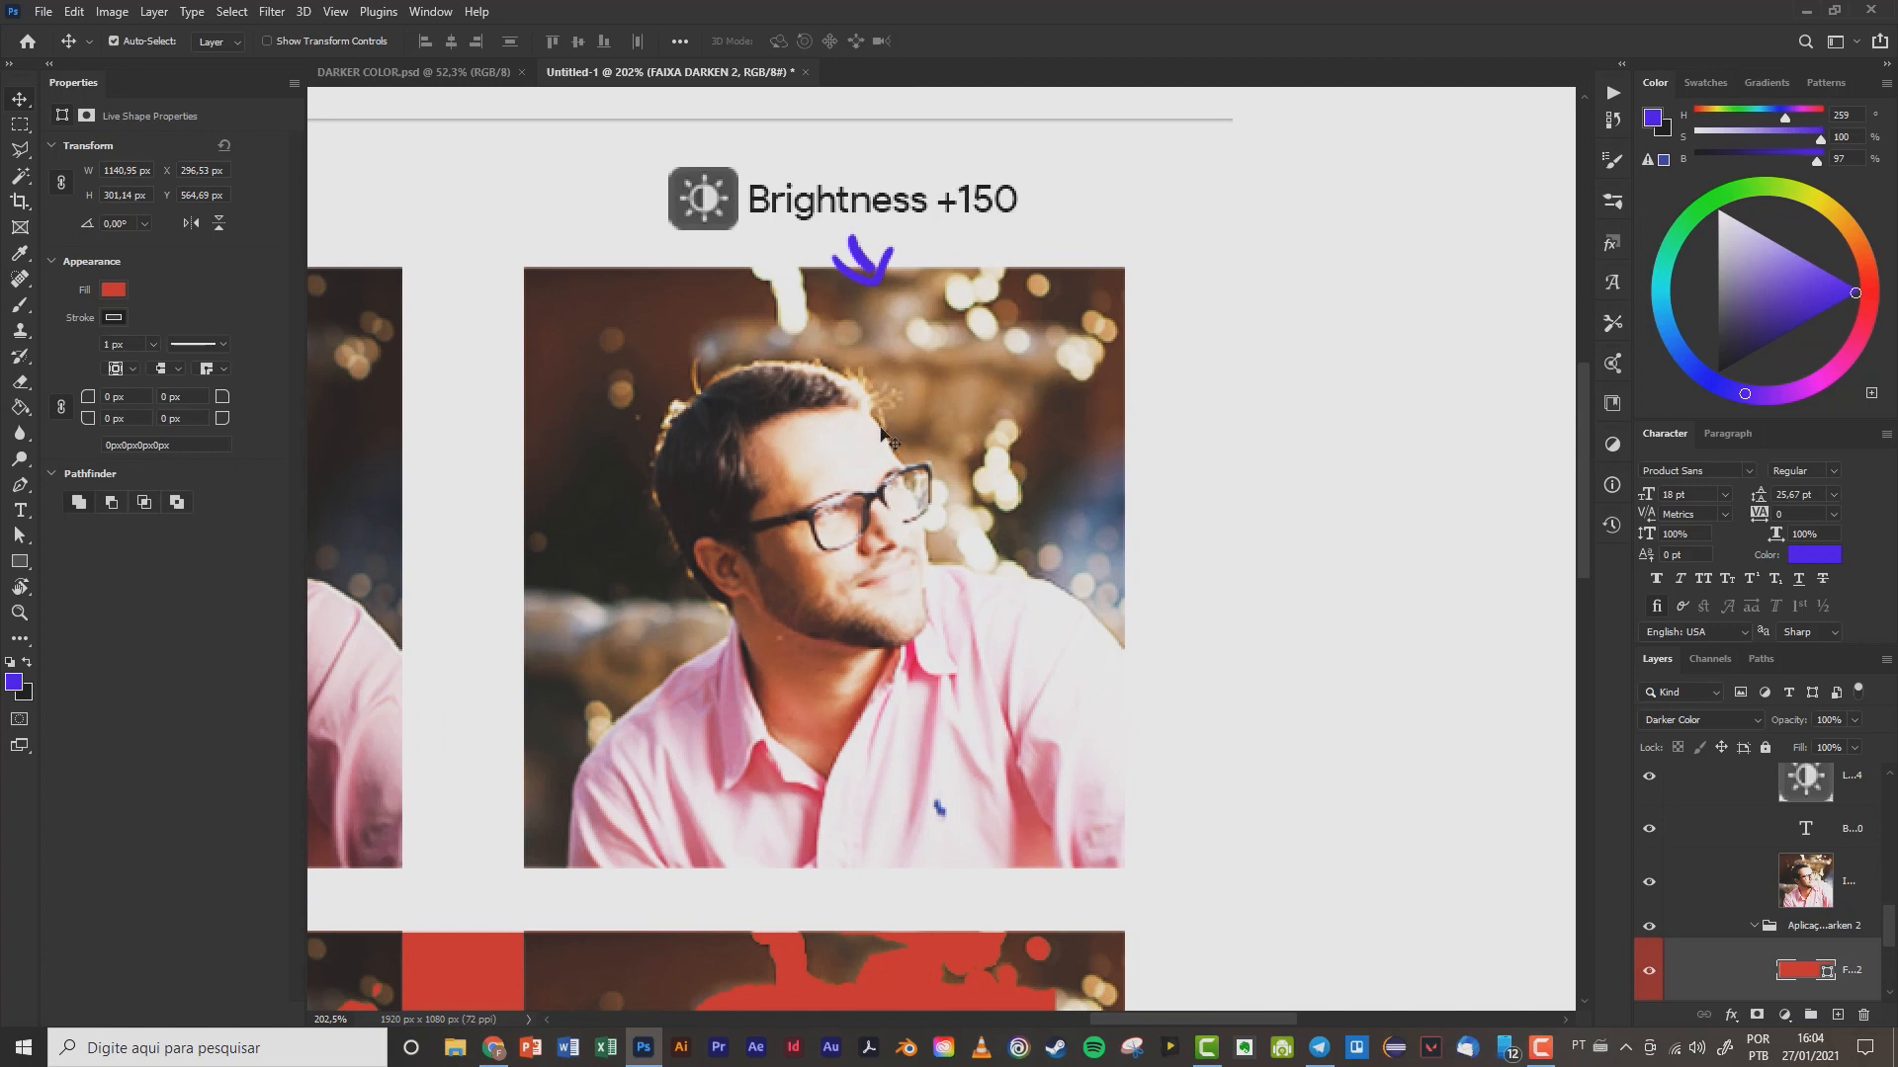
{"action": "left_click_drag", "start_coordinate": [804, 780], "coordinate": [893, 90]}
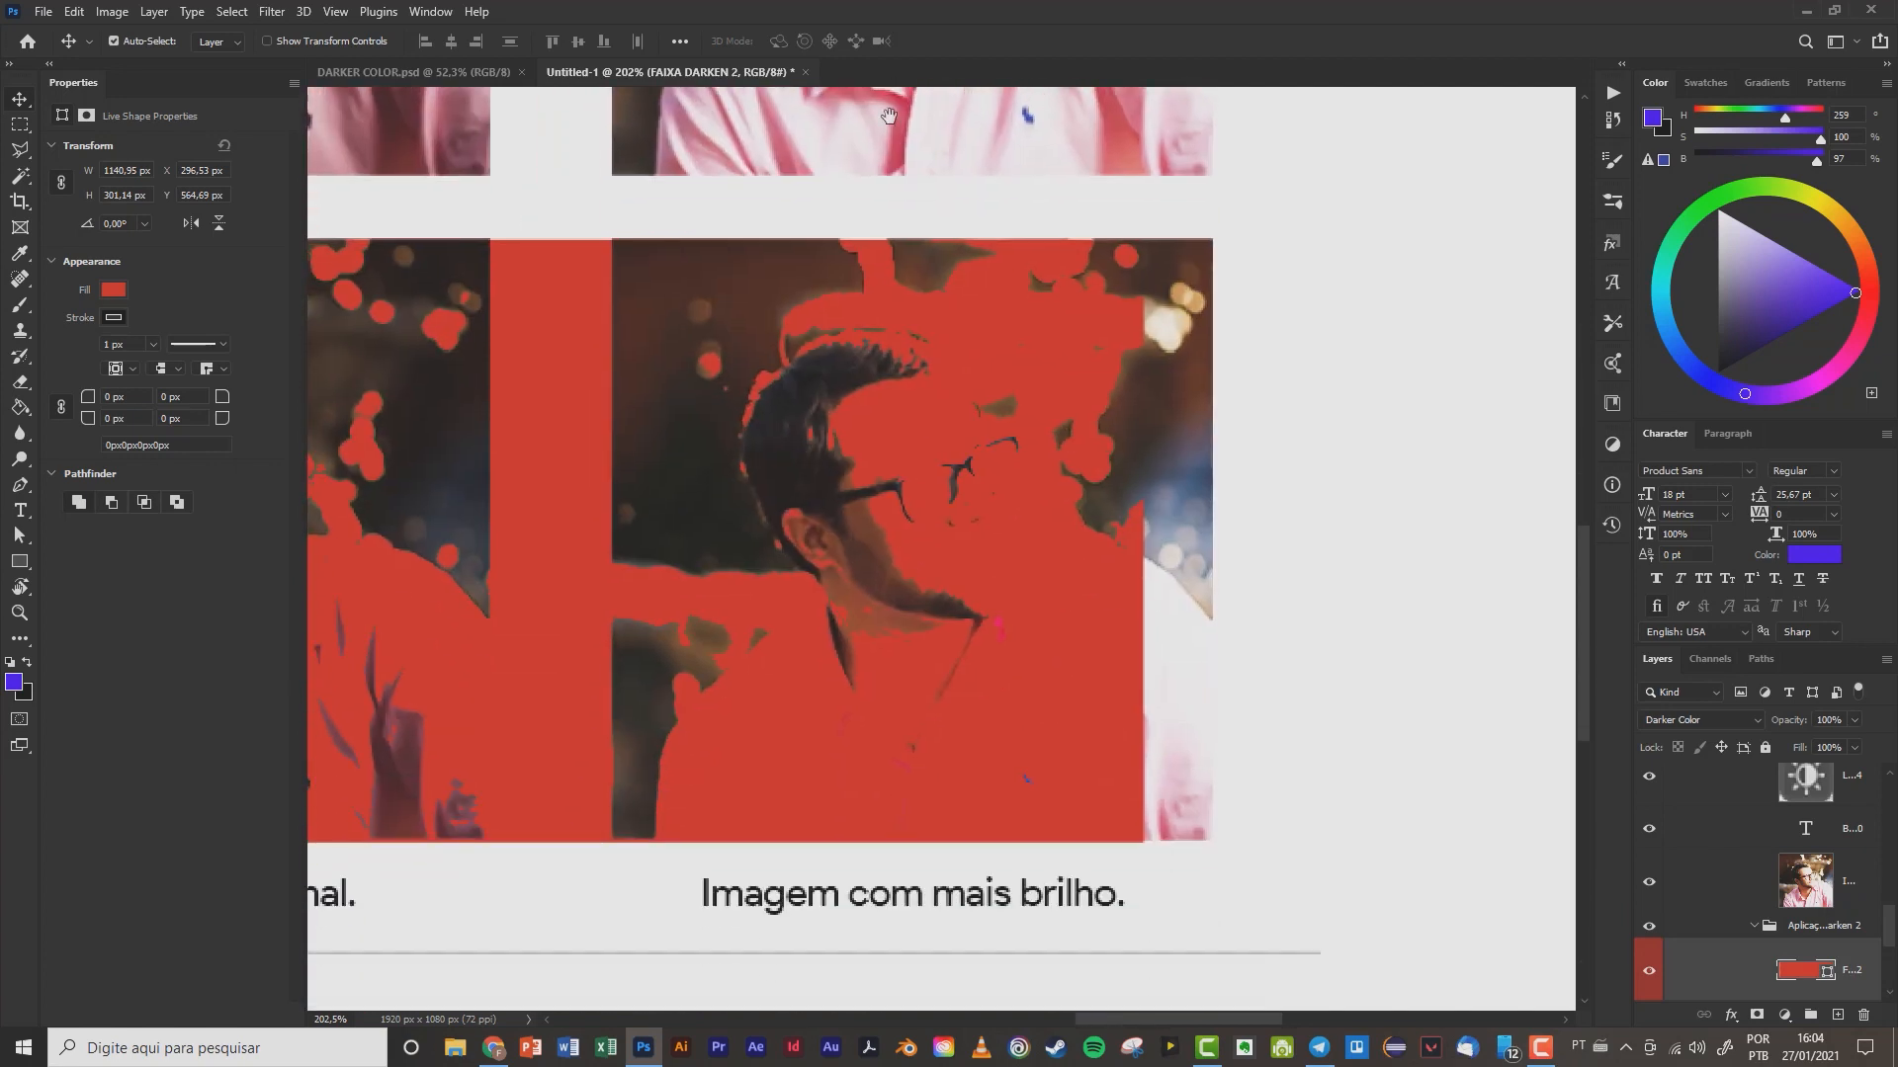
{"action": "scroll", "coordinate": [873, 542], "scroll_direction": "down", "scroll_amount": 7}
{"action": "left_click_drag", "start_coordinate": [874, 545], "coordinate": [1000, 546]}
{"action": "scroll", "coordinate": [982, 480], "scroll_direction": "up", "scroll_amount": 4}
{"action": "scroll", "coordinate": [865, 598], "scroll_direction": "up", "scroll_amount": 3}
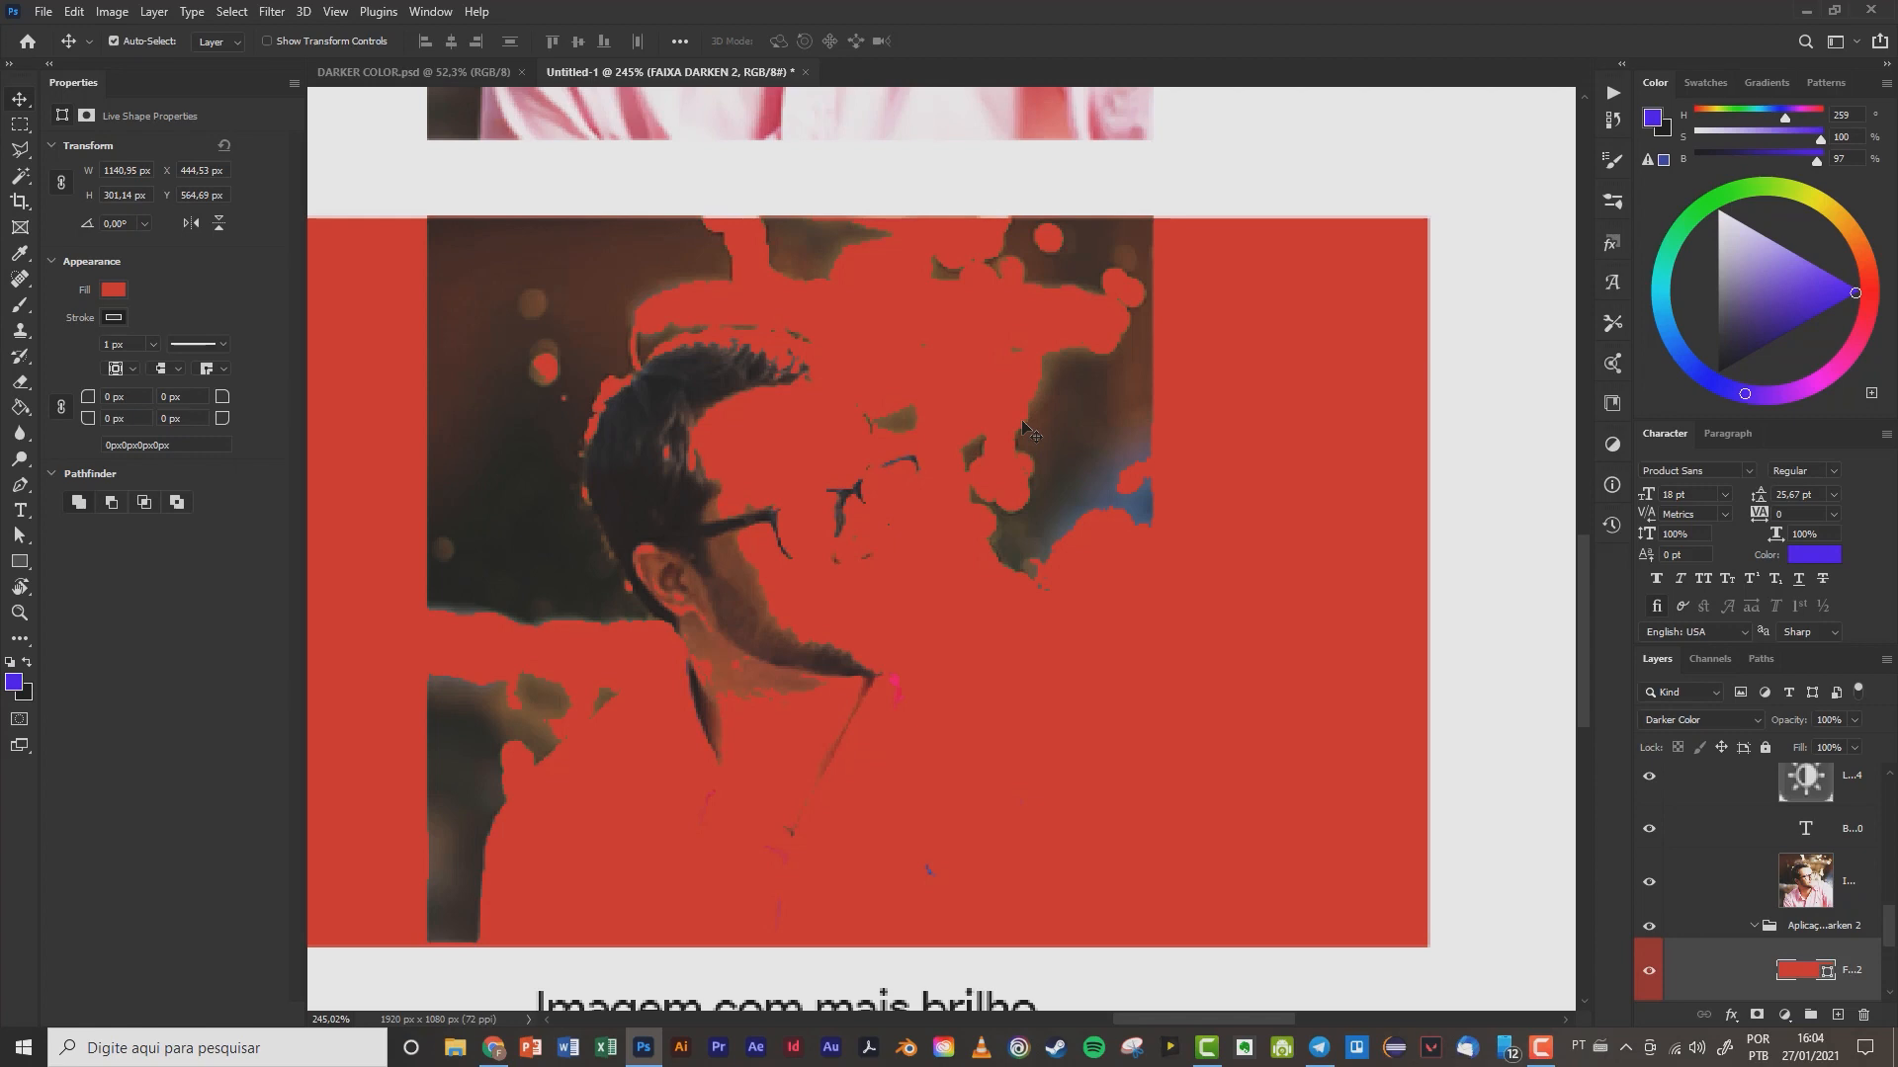
{"action": "scroll", "coordinate": [1028, 432], "scroll_direction": "down", "scroll_amount": 8}
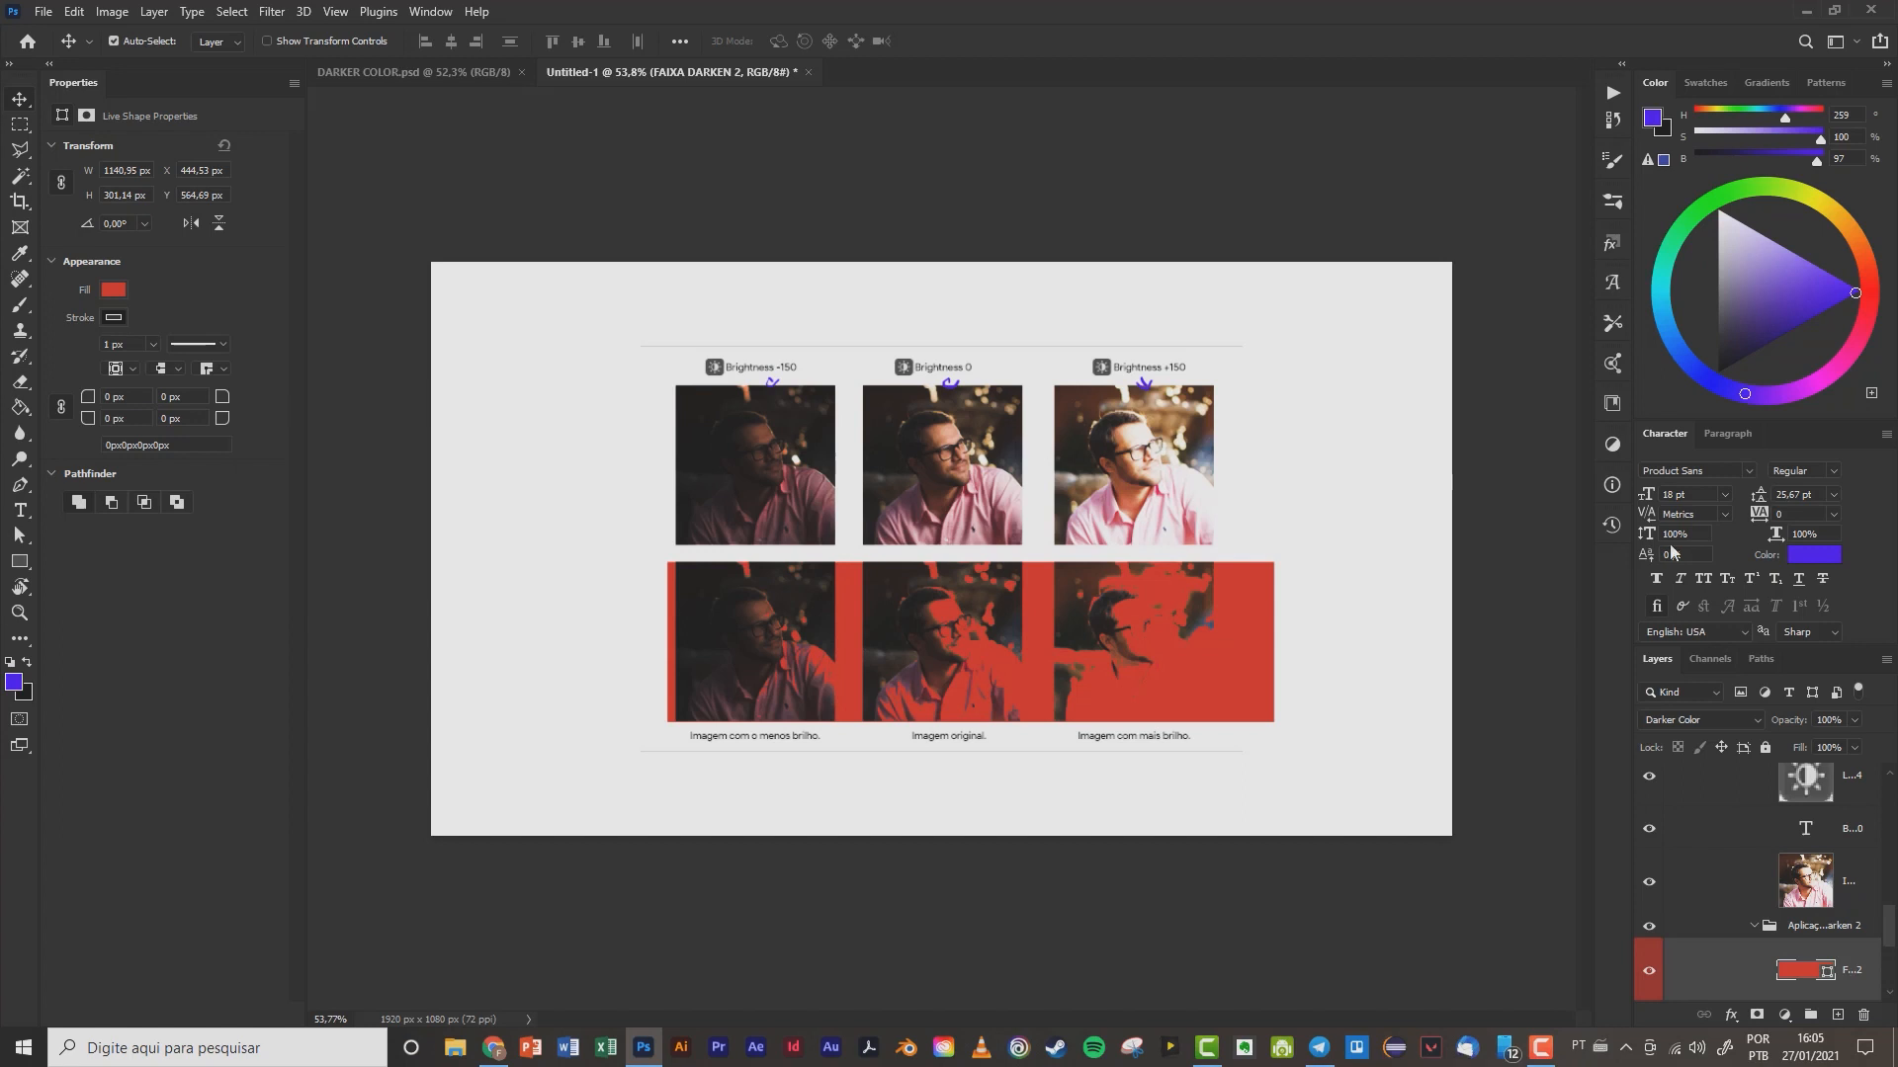
- Collapse and hide the EXEMPLO 2 group, hide the brush marks on Layer 5, and show the EXEMPLO 3 group
{"action": "scroll", "coordinate": [1725, 848], "scroll_direction": "up", "scroll_amount": 6}
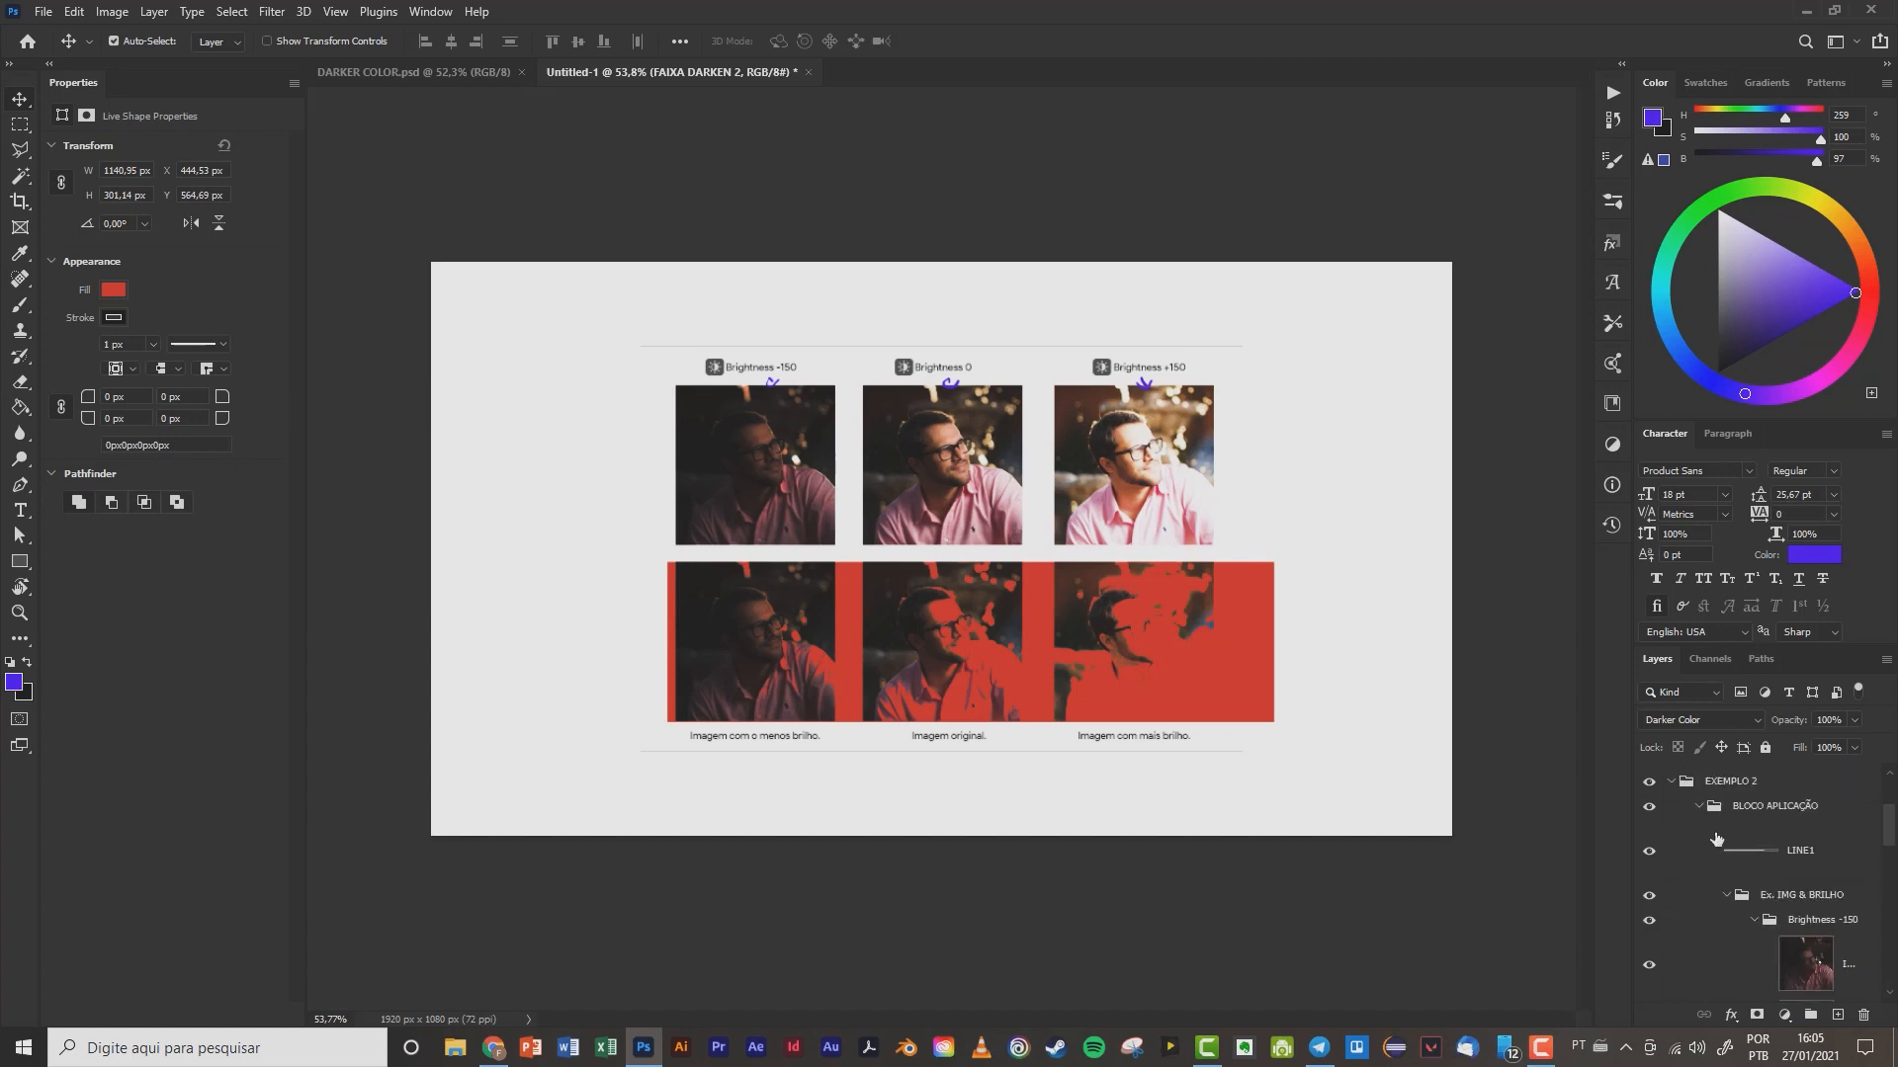
{"action": "left_click", "coordinate": [1668, 781]}
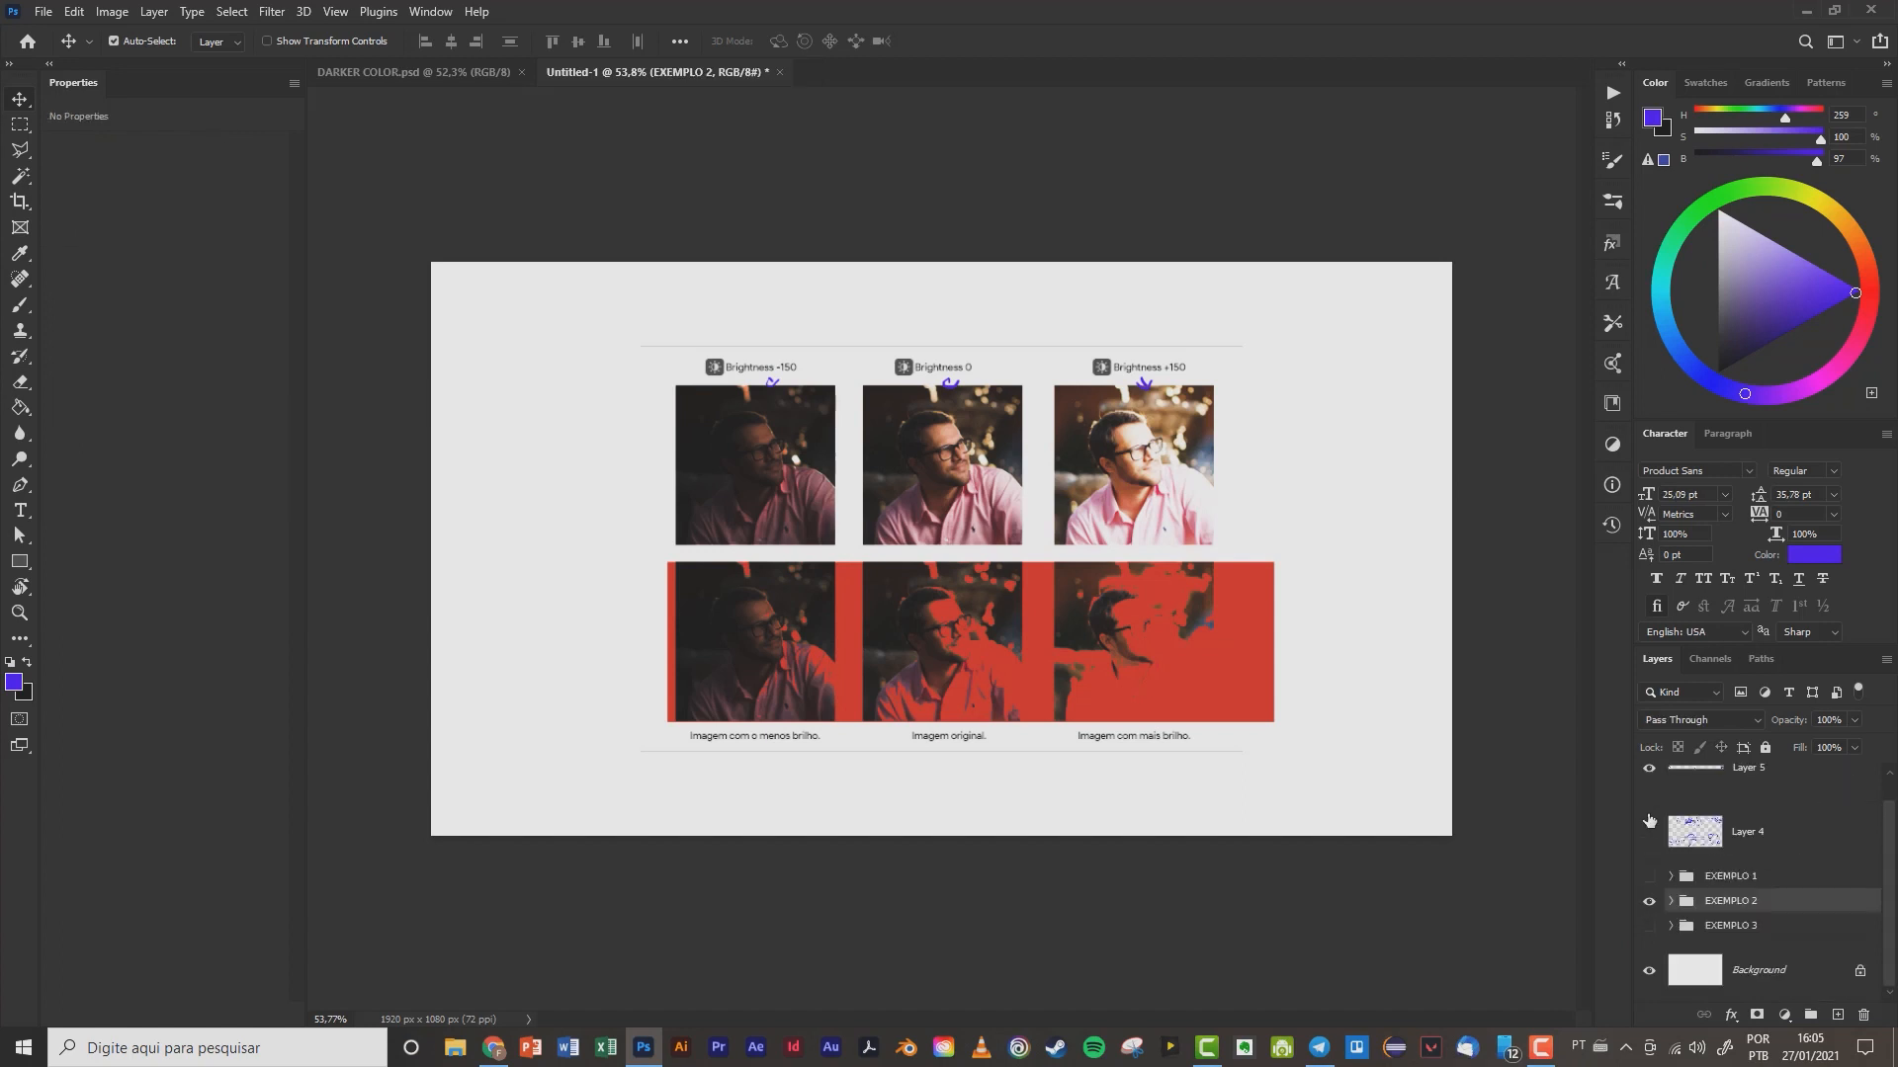
{"action": "left_click", "coordinate": [1649, 902]}
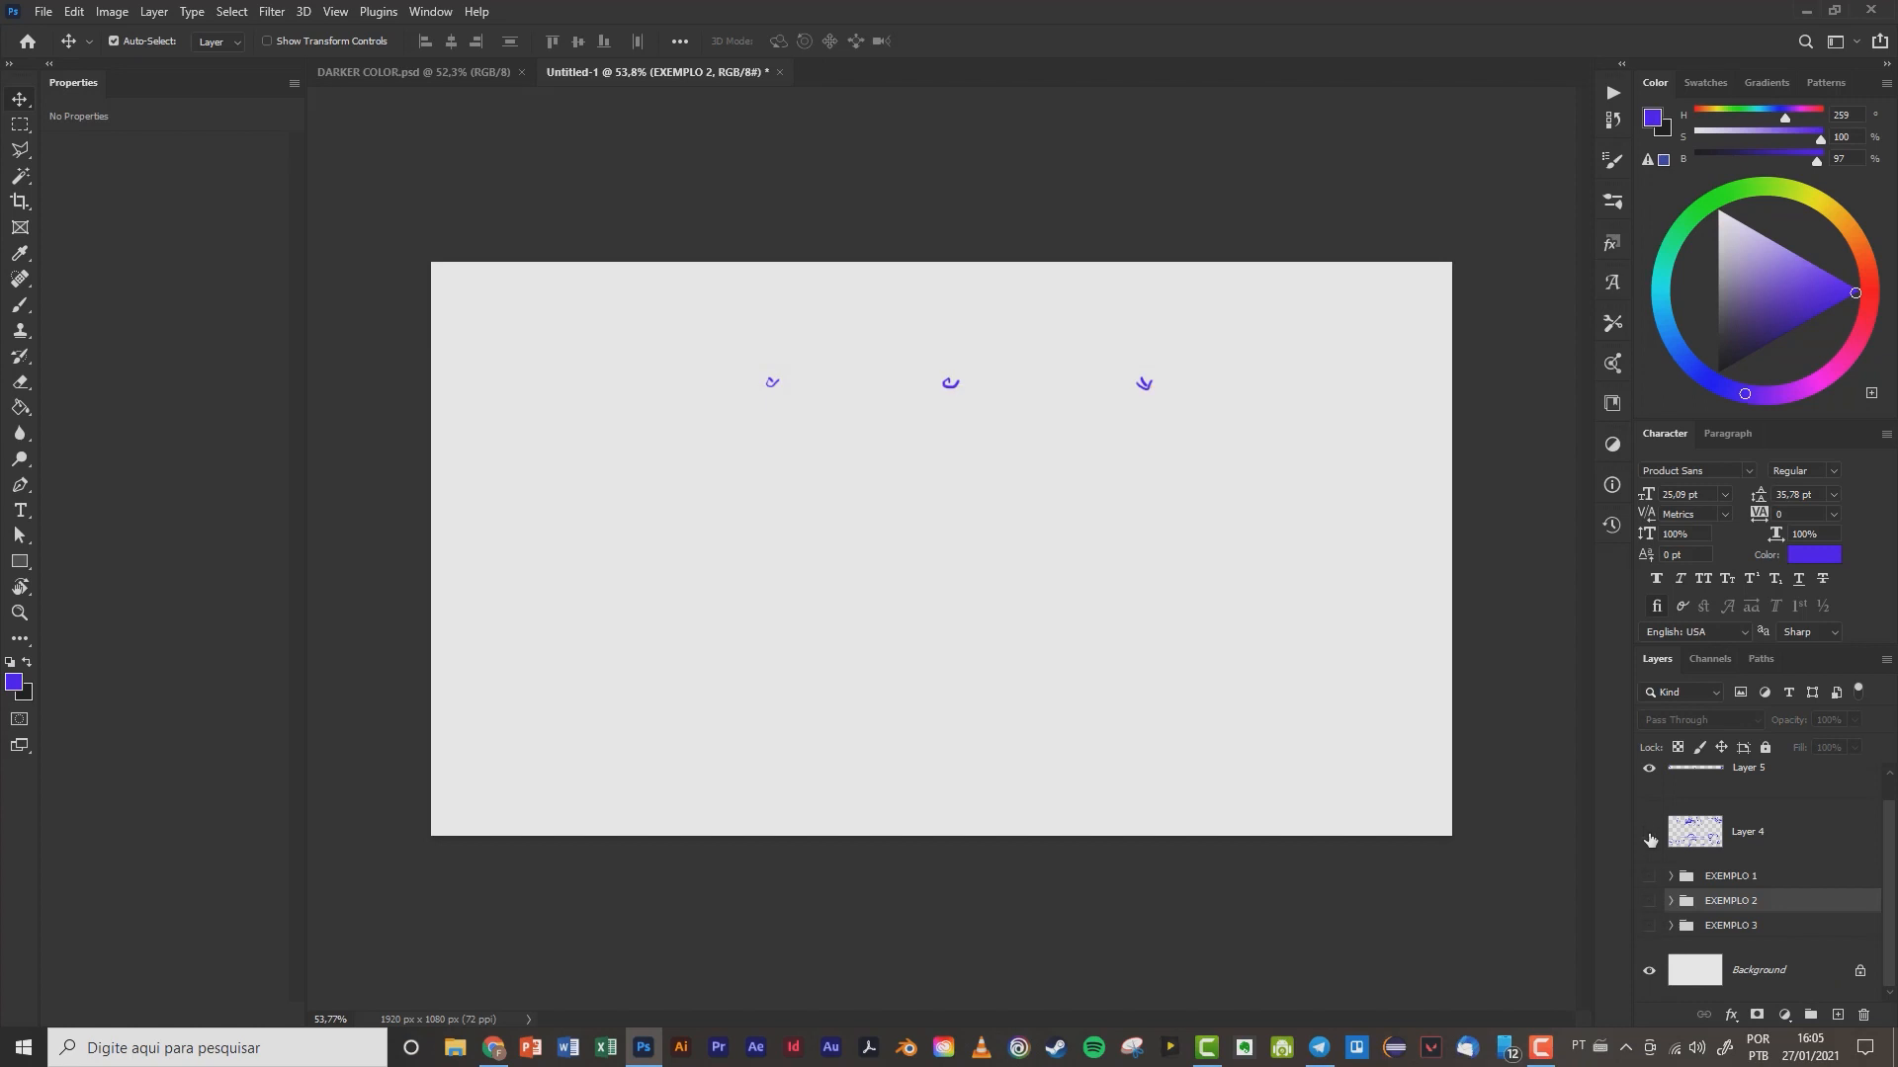
{"action": "left_click", "coordinate": [1648, 768]}
{"action": "left_click", "coordinate": [1649, 926]}
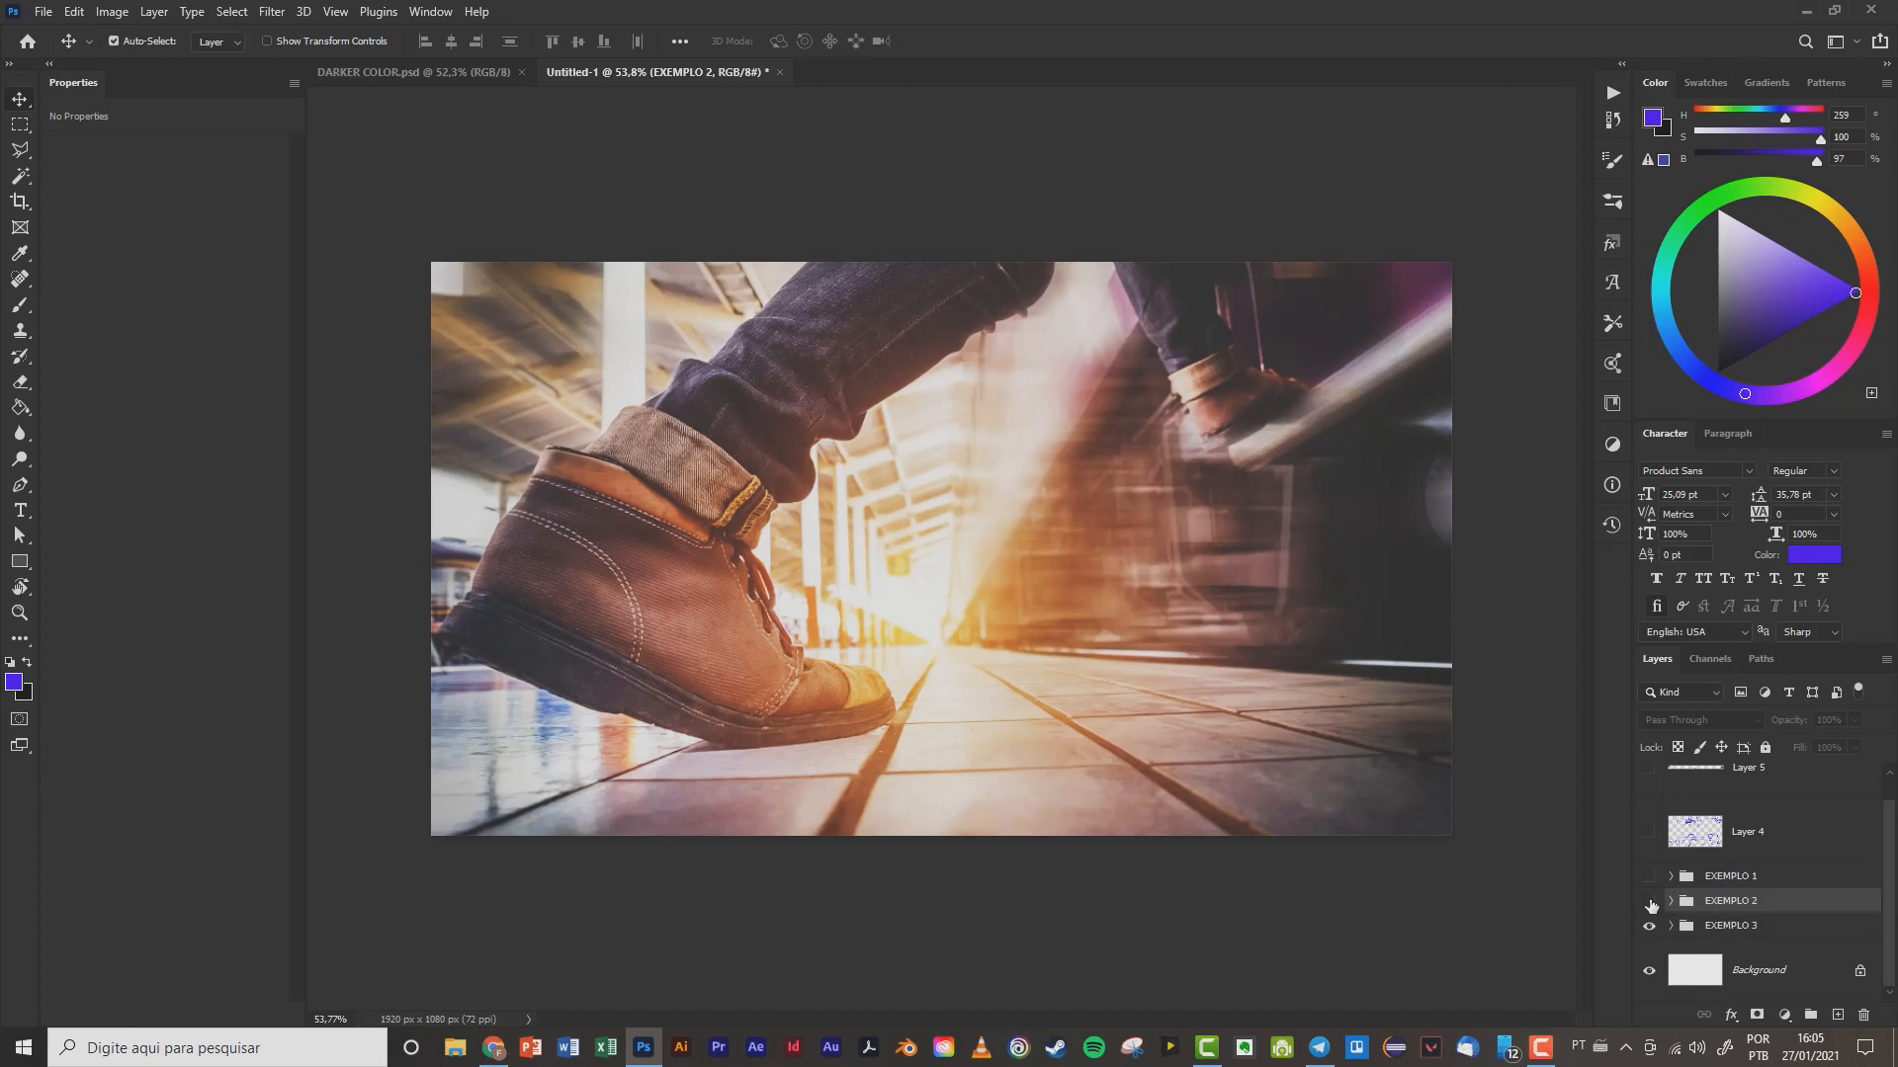
- Expand the EXEMPLO 3 group and toggle the IBA photo off and on to view the SECUNDÁRIA photo beneath it
{"action": "left_click", "coordinate": [1671, 925]}
{"action": "scroll", "coordinate": [1722, 791], "scroll_direction": "down", "scroll_amount": 2}
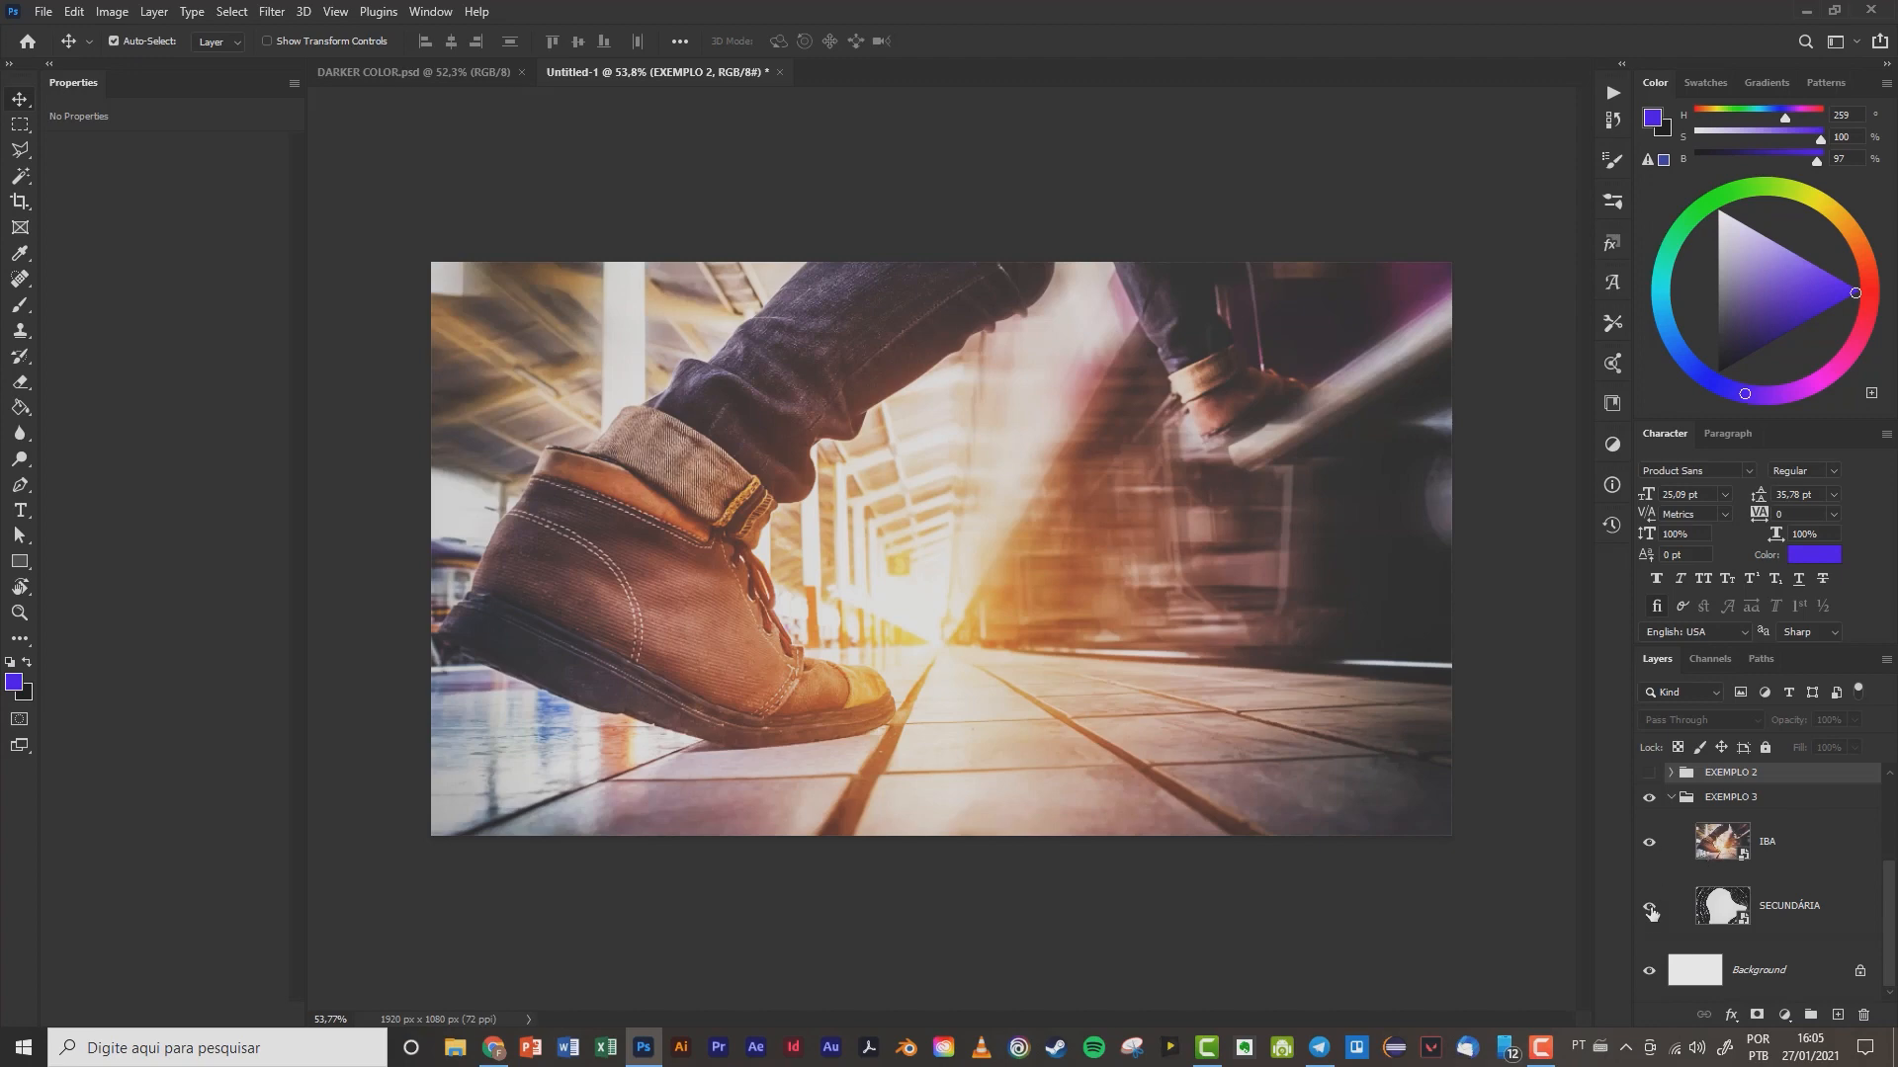
{"action": "left_click", "coordinate": [1647, 841]}
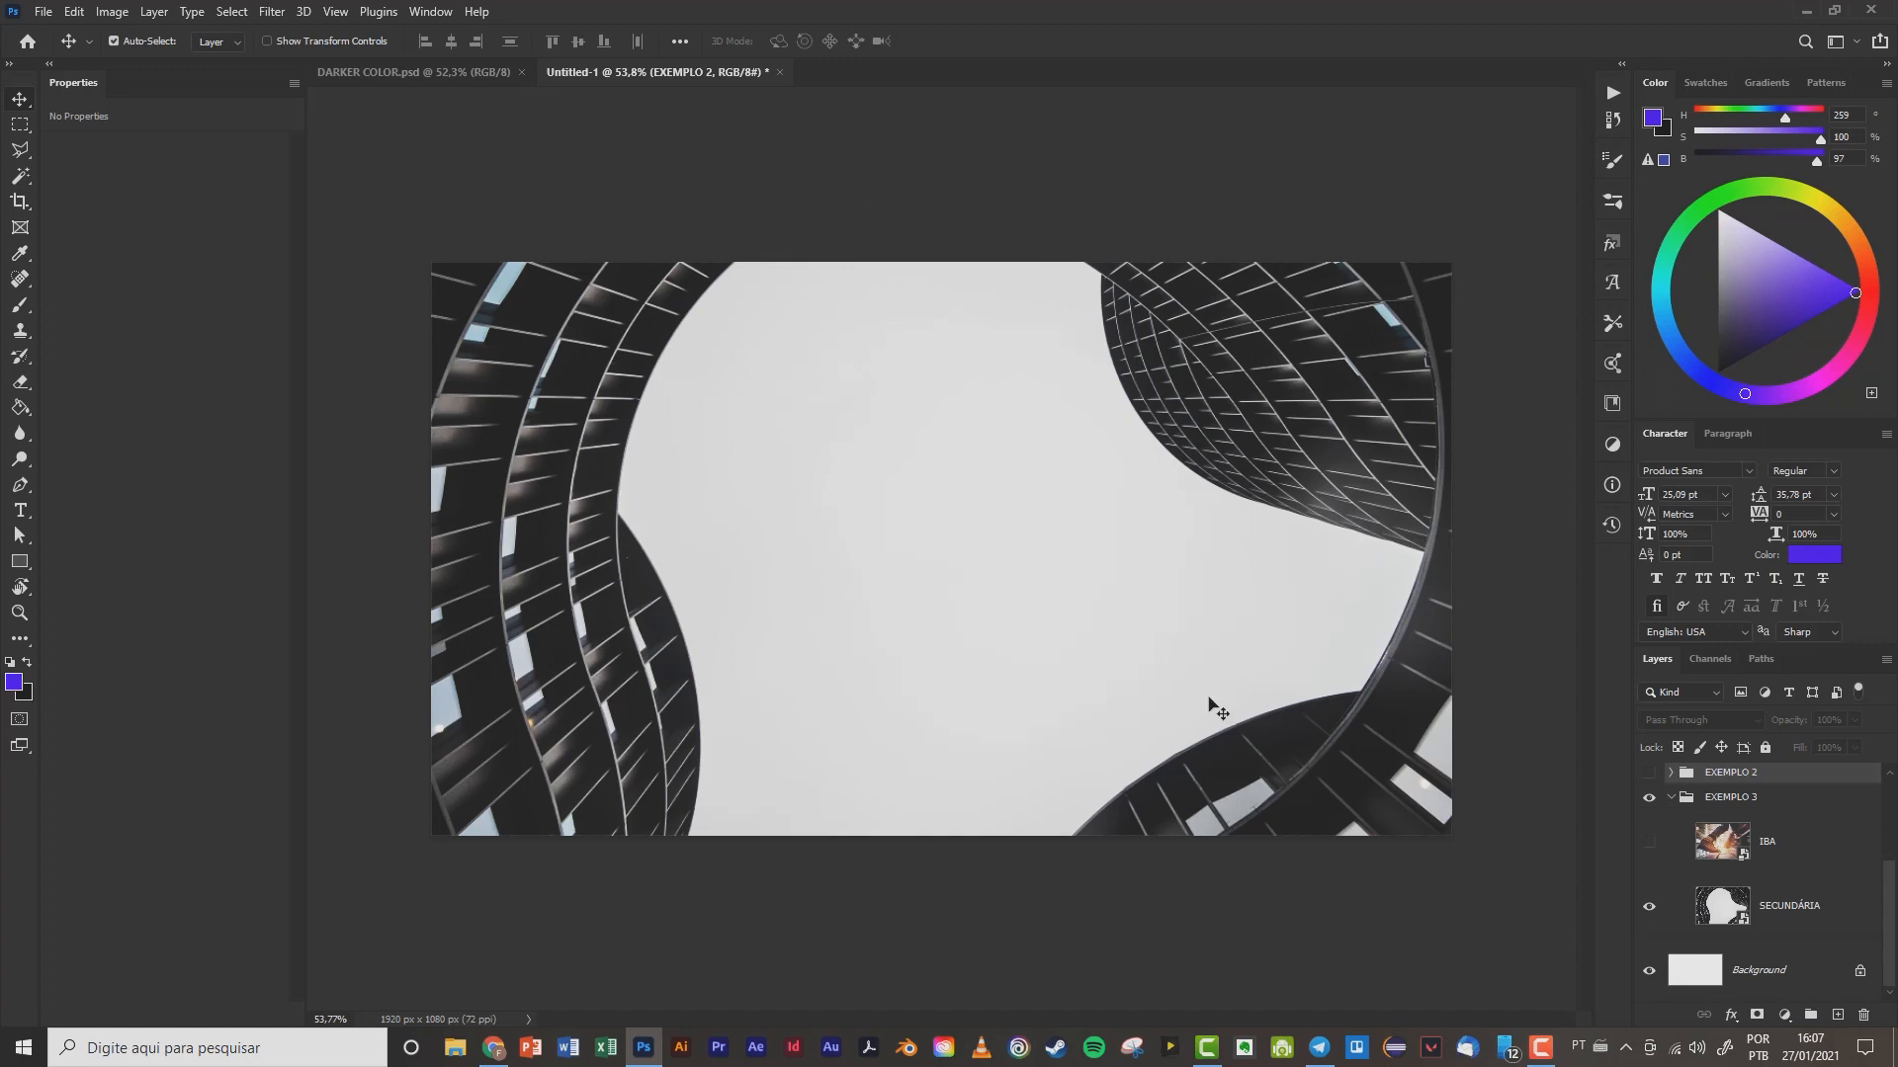
{"action": "left_click", "coordinate": [1649, 841]}
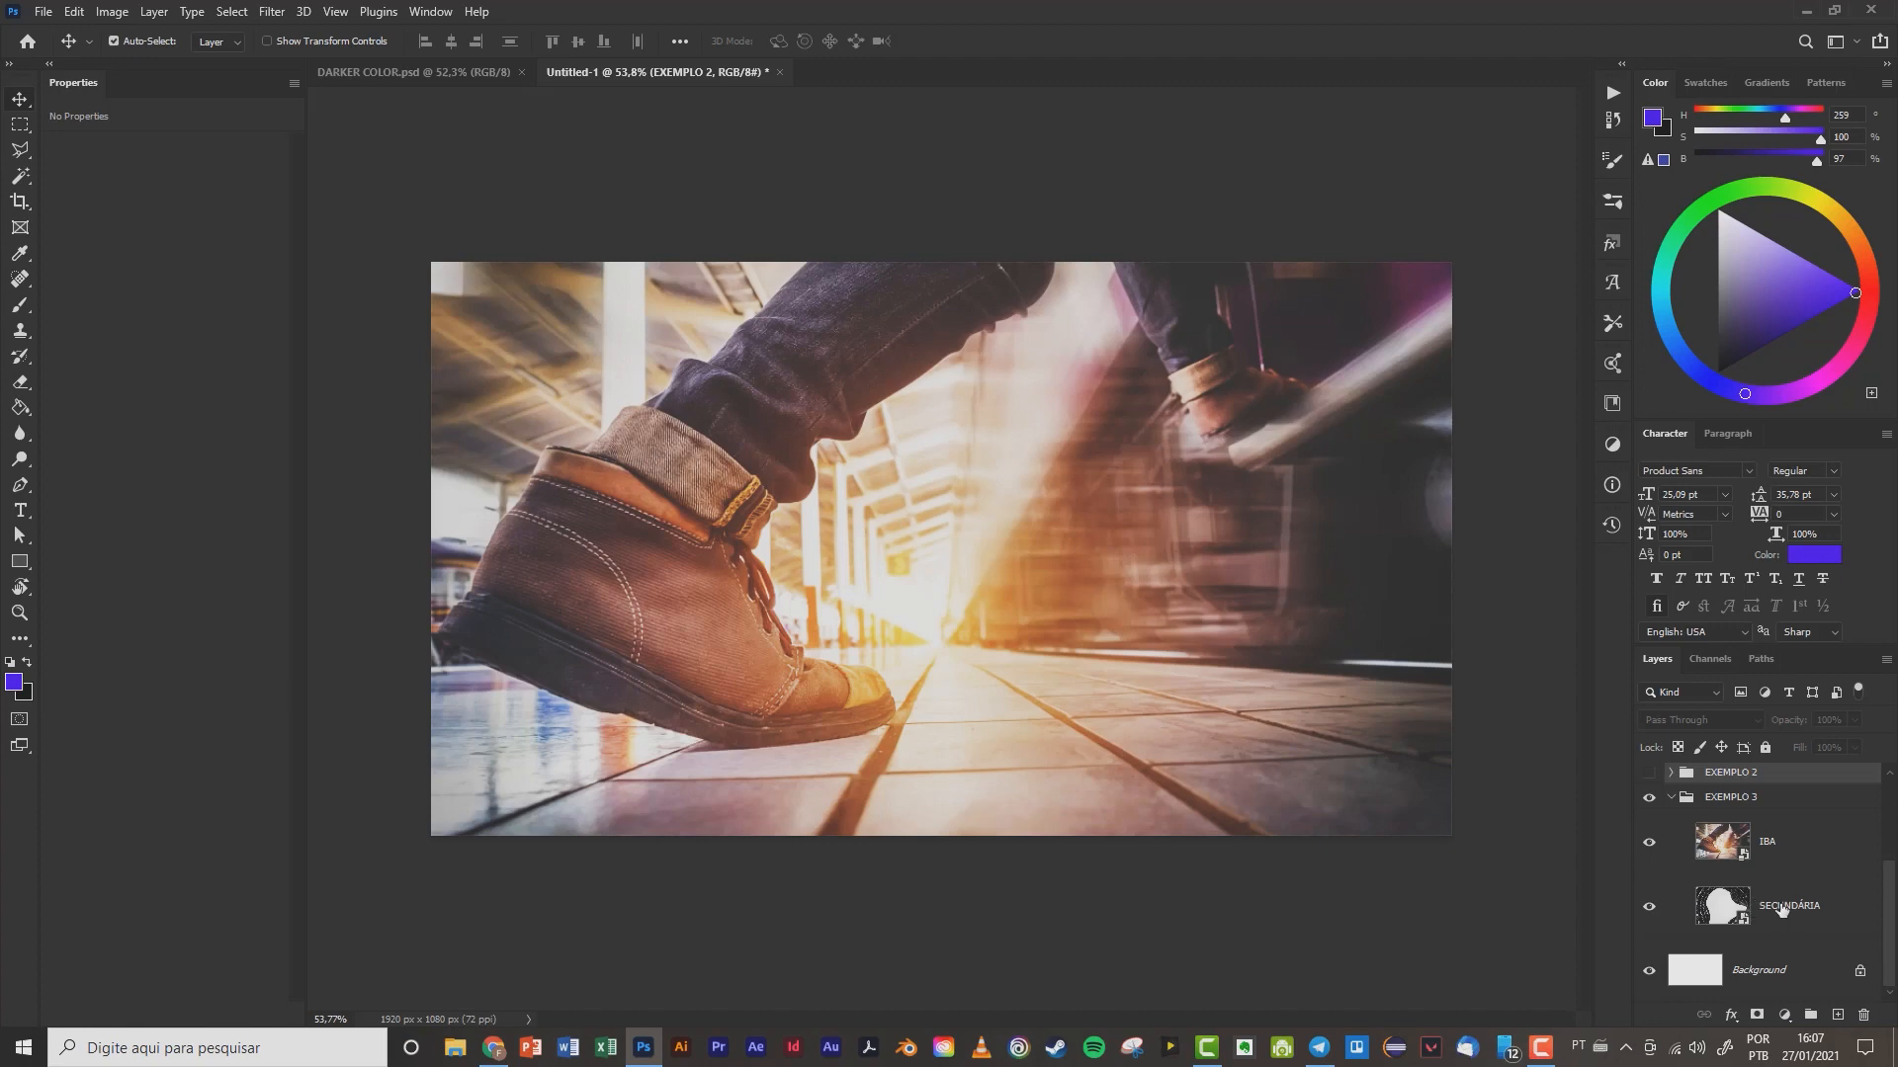
- Try stacking the SECUNDÁRIA layer above IBA, and restore the order with IBA on top
{"action": "mouse_move", "coordinate": [1776, 909]}
{"action": "left_mouse_down"}
{"action": "mouse_move", "coordinate": [1816, 869]}
{"action": "mouse_move", "coordinate": [1784, 939]}
{"action": "left_mouse_up"}
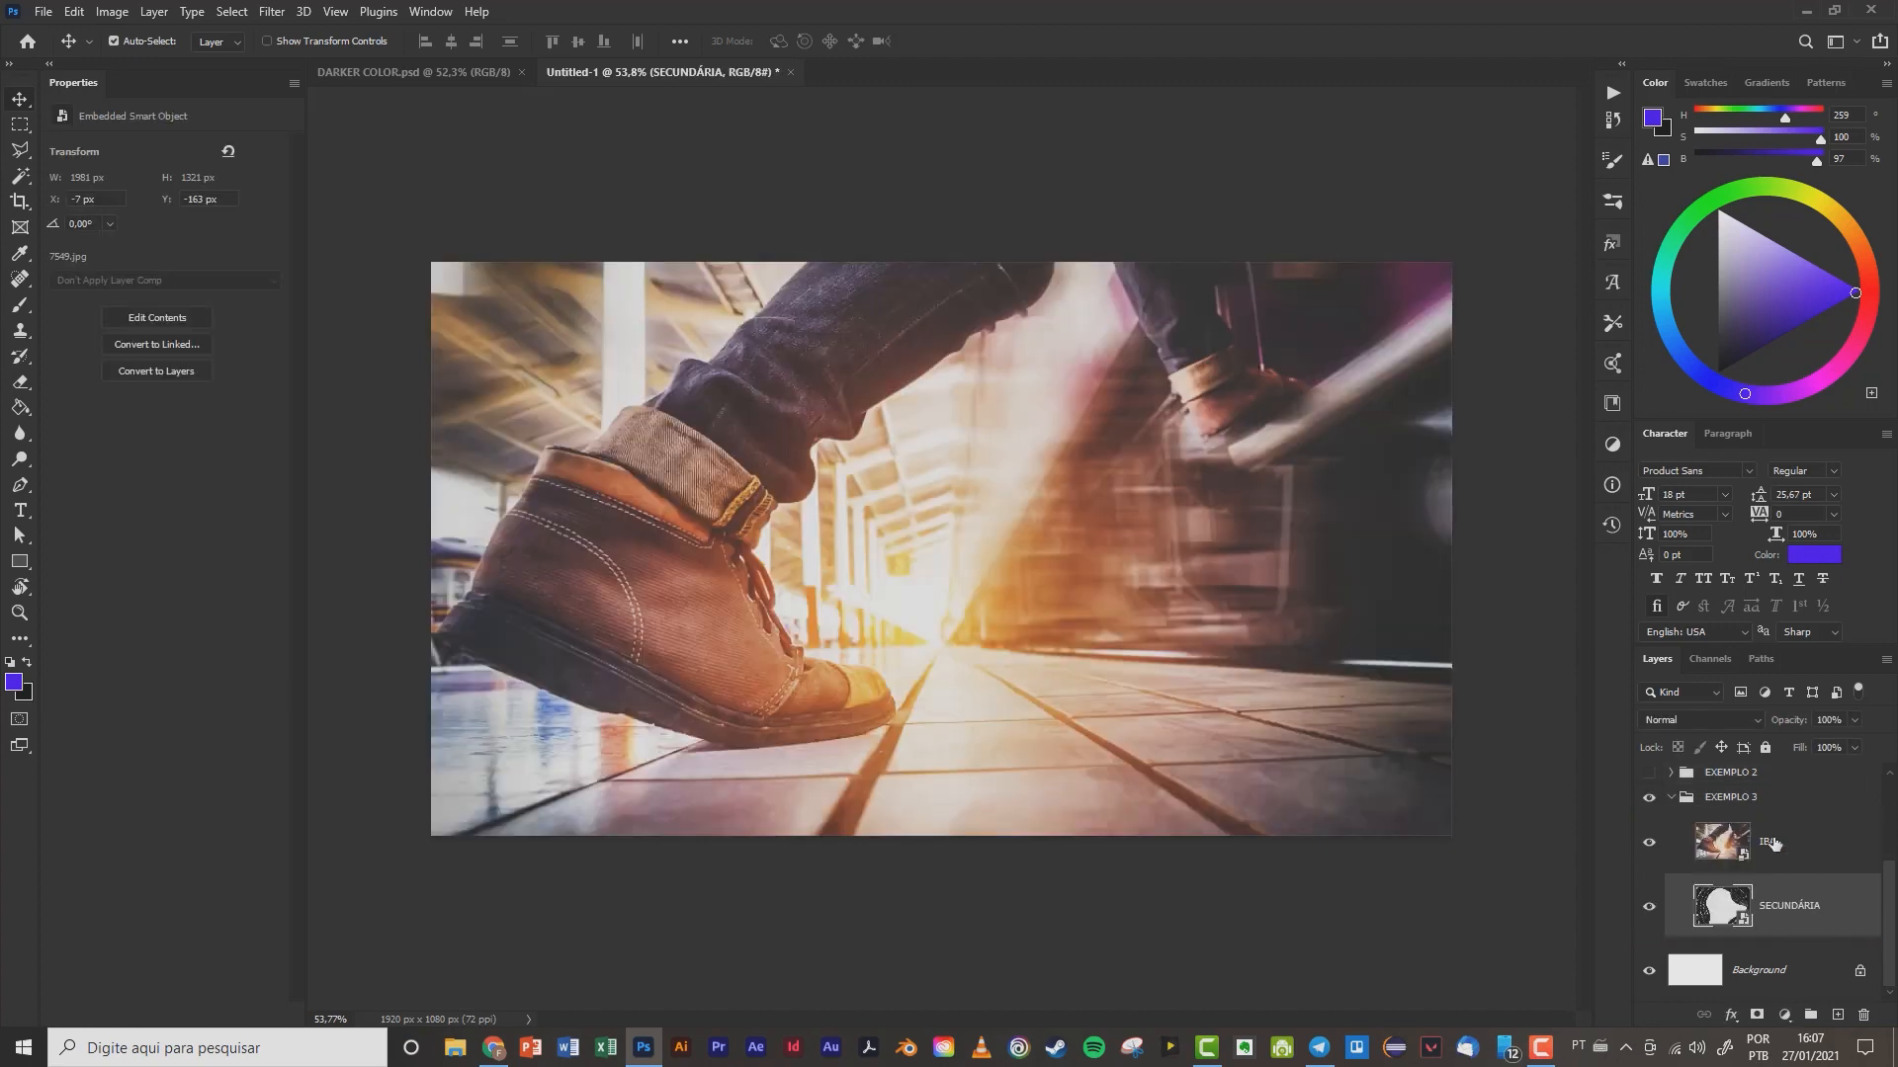
{"action": "left_click_drag", "start_coordinate": [1772, 843], "coordinate": [1784, 911]}
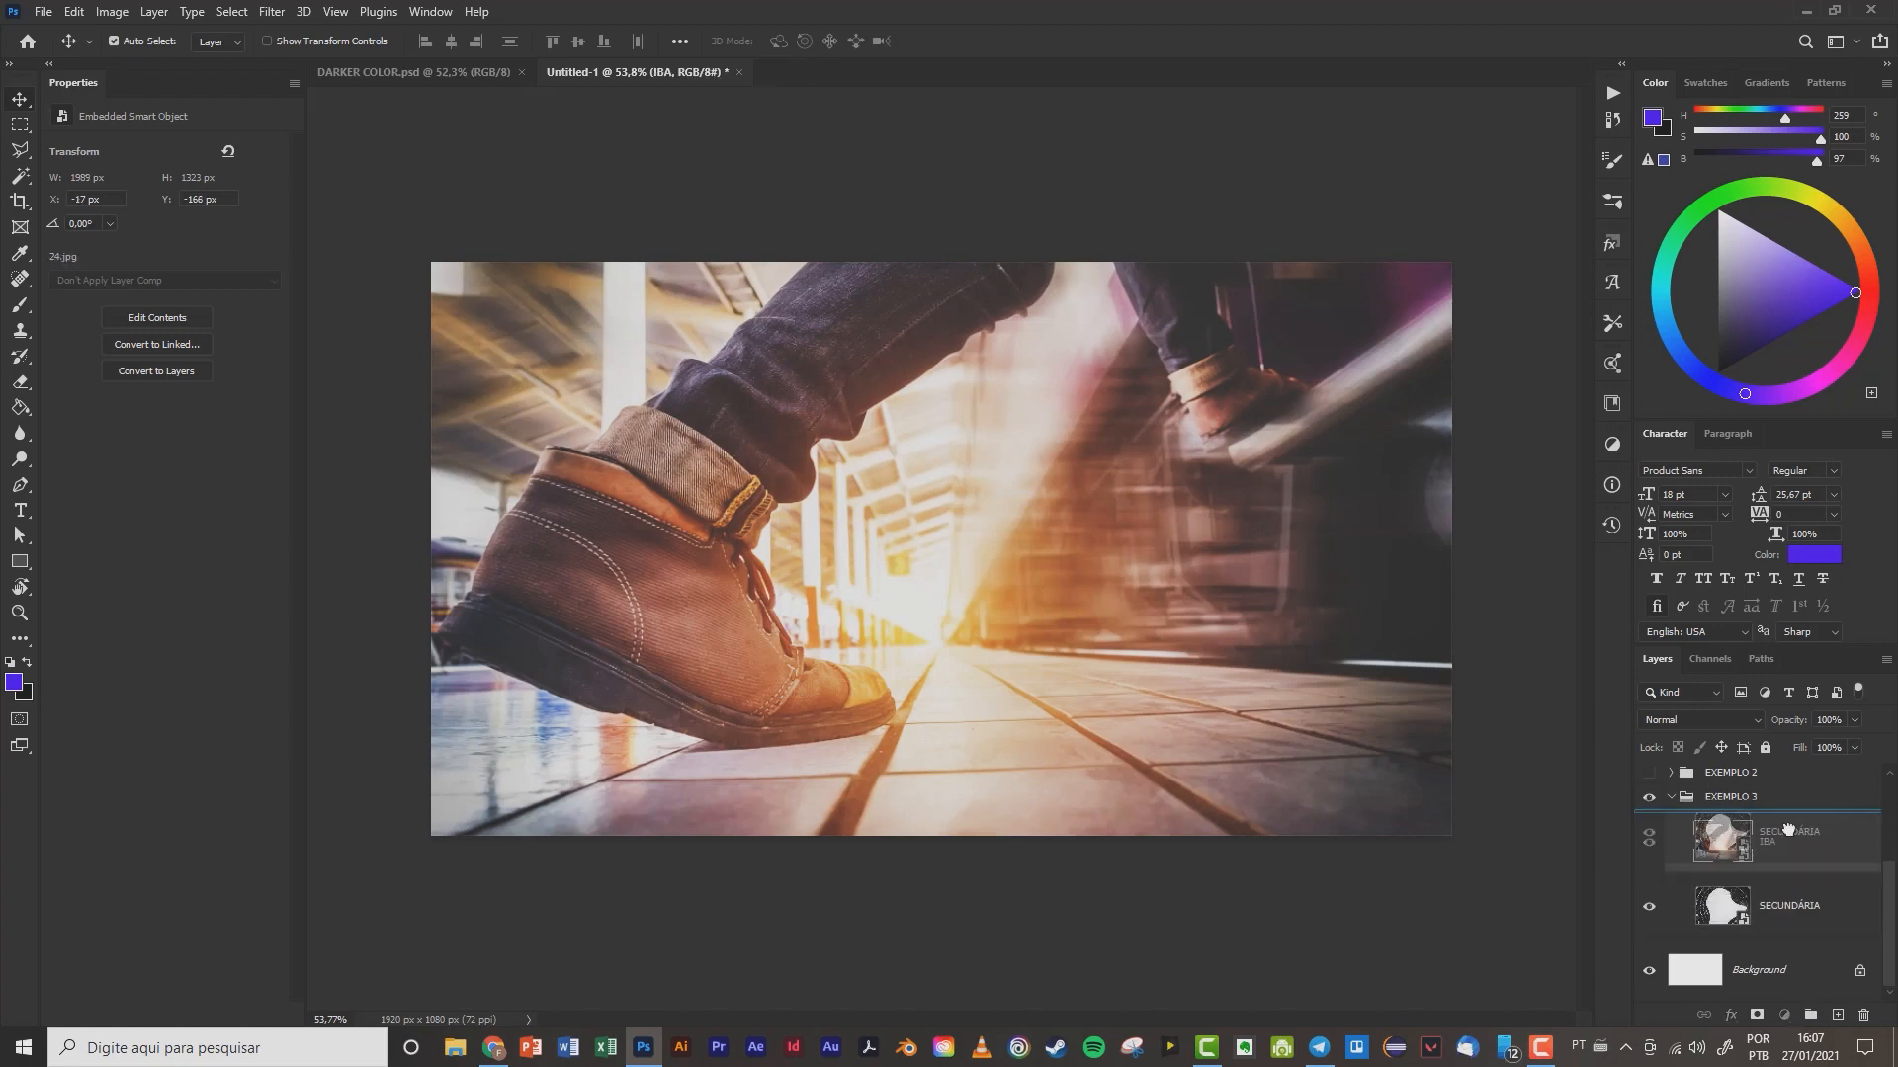
{"action": "left_click", "coordinate": [1785, 840]}
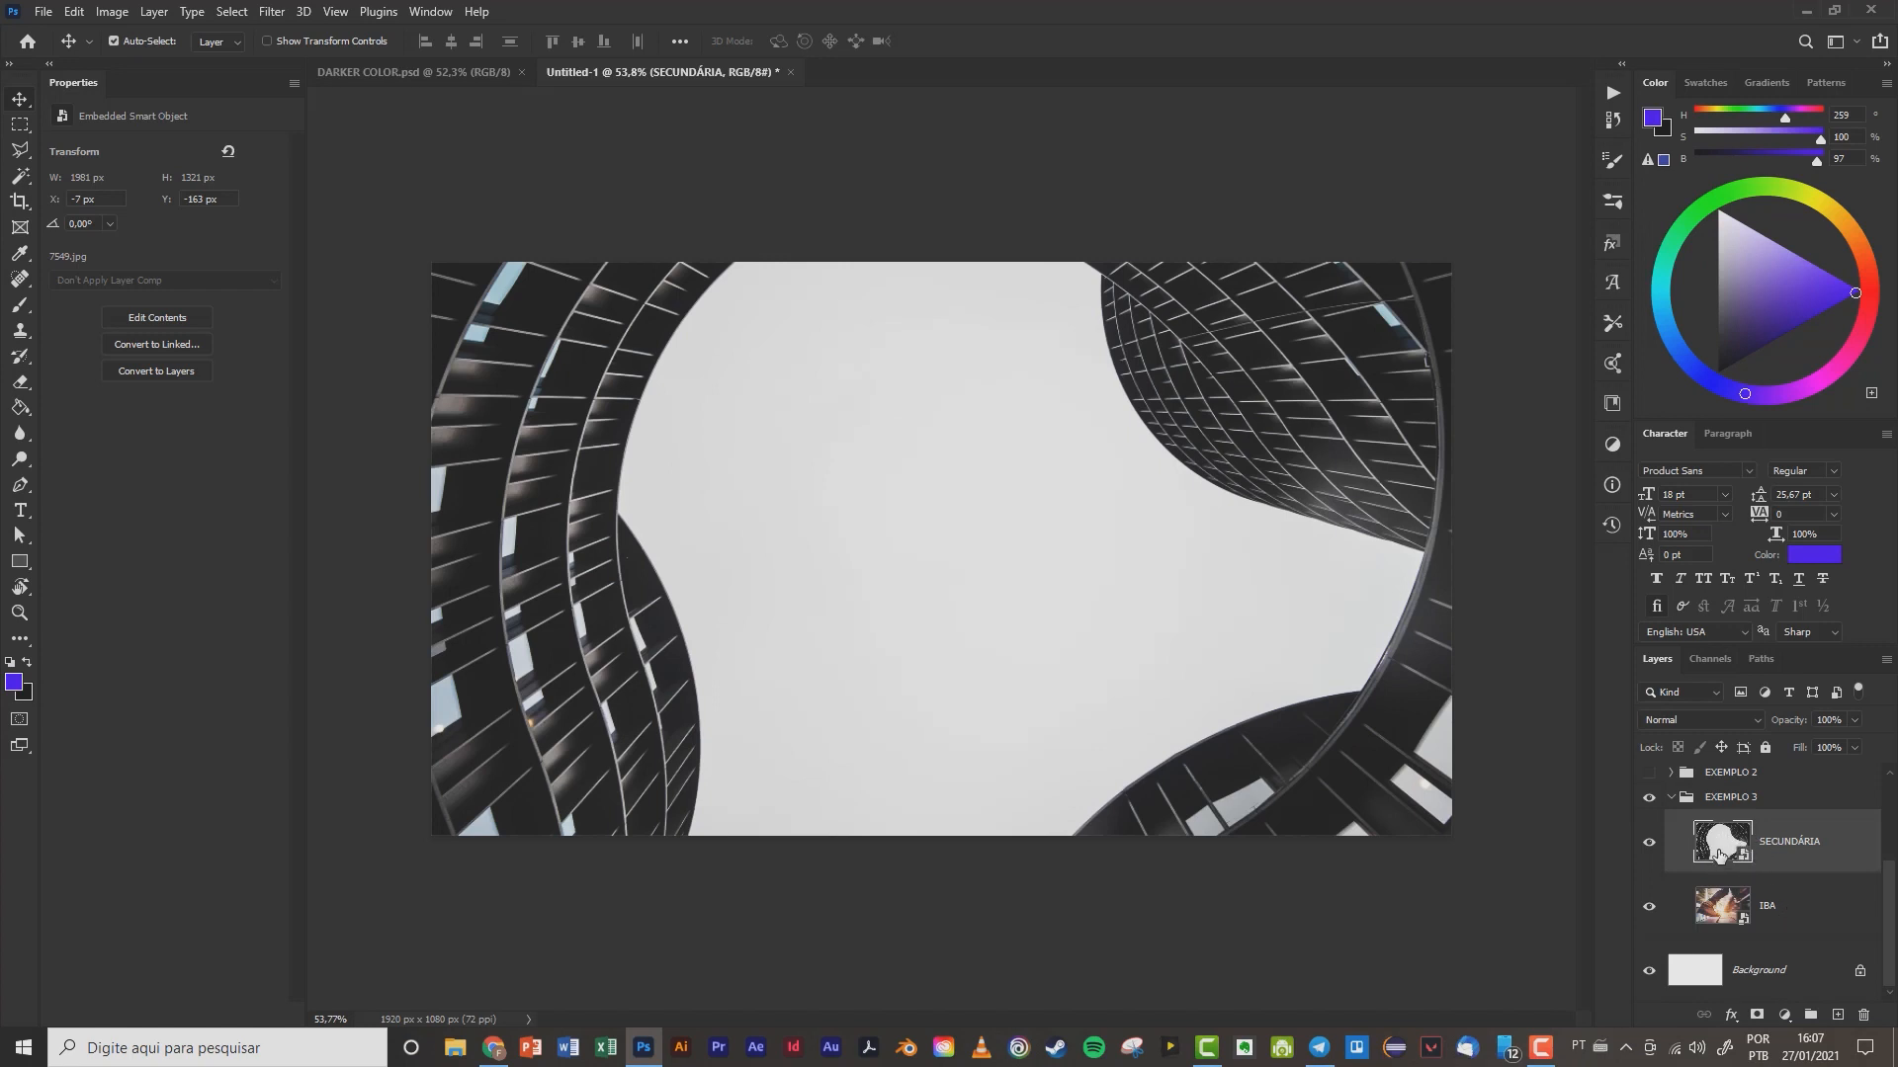
{"action": "left_click_drag", "start_coordinate": [1785, 847], "coordinate": [1766, 909]}
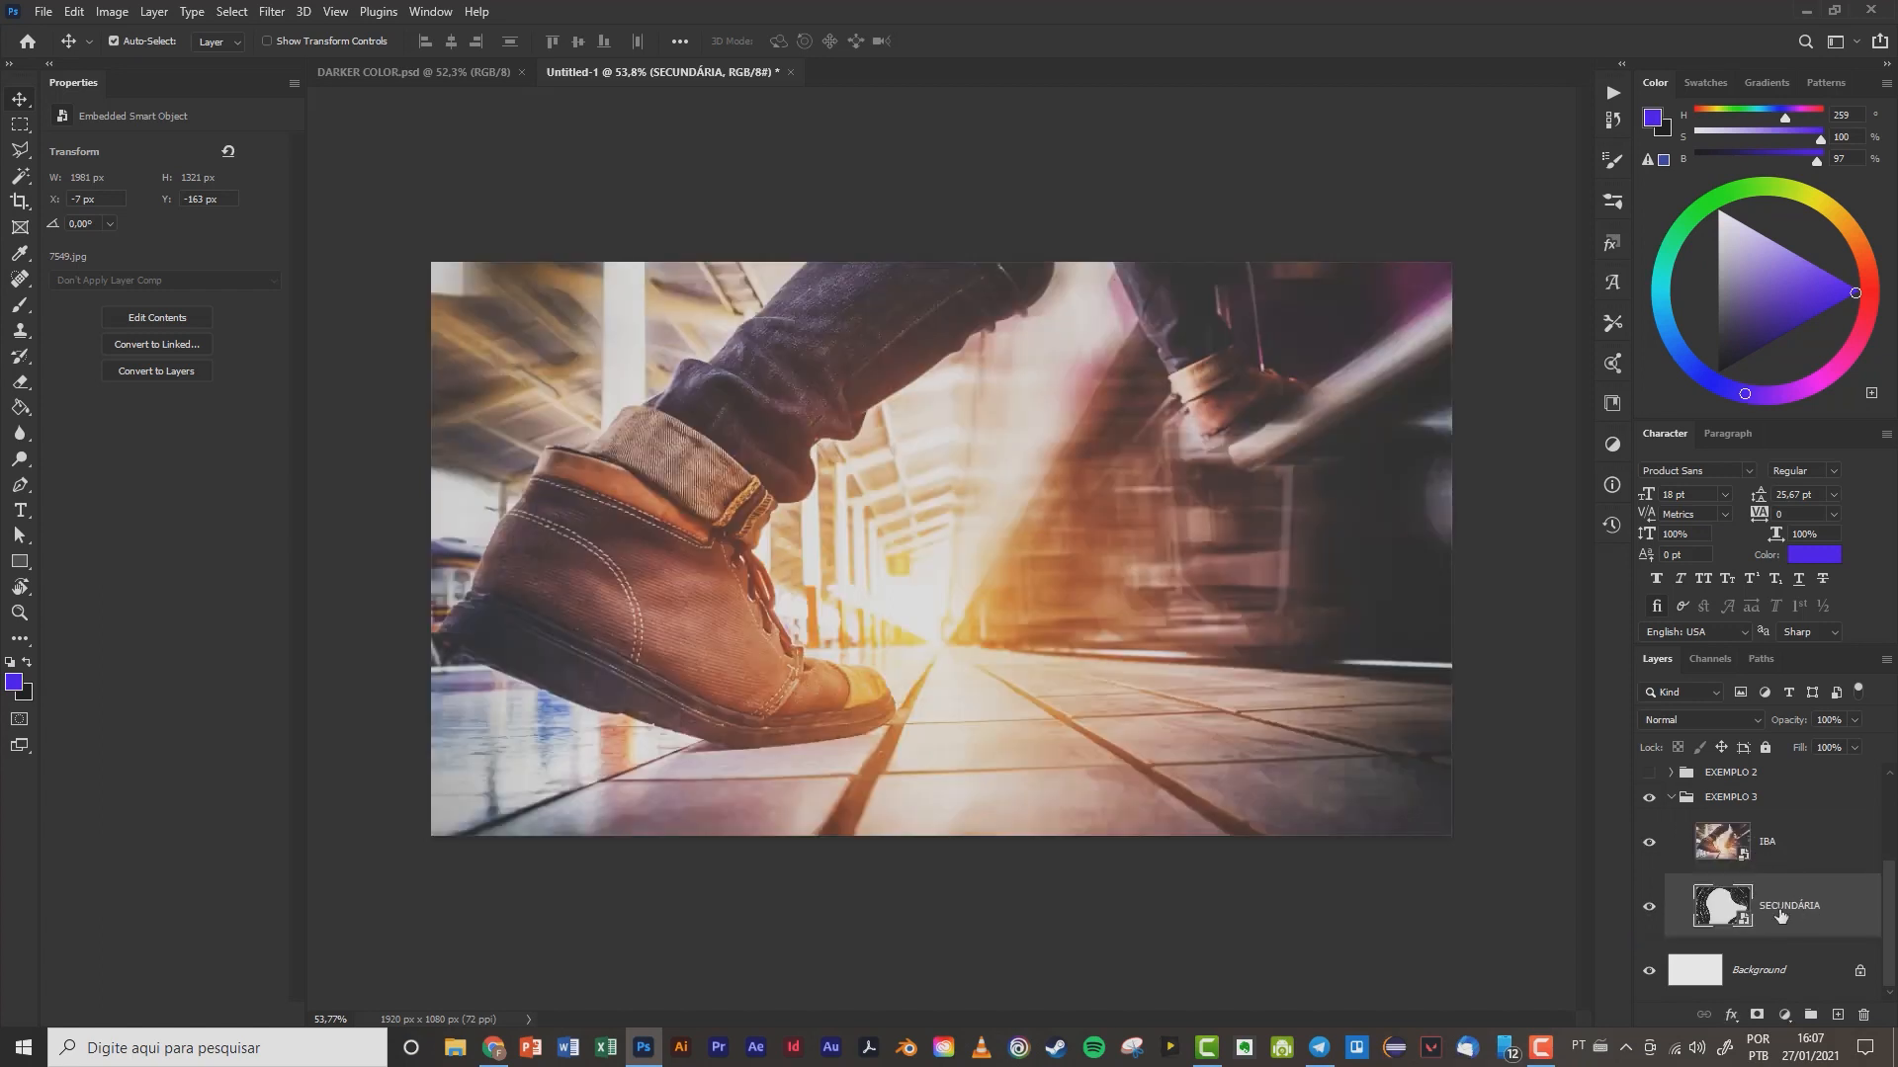
- Rename the SECUNDÁRIA layer as IPP
{"action": "double_click", "coordinate": [1779, 906]}
{"action": "type", "text": "IPP"}
{"action": "key", "text": "Return"}
- Set the blend mode of the IBA layer to Darker Color
{"action": "left_click", "coordinate": [1779, 850]}
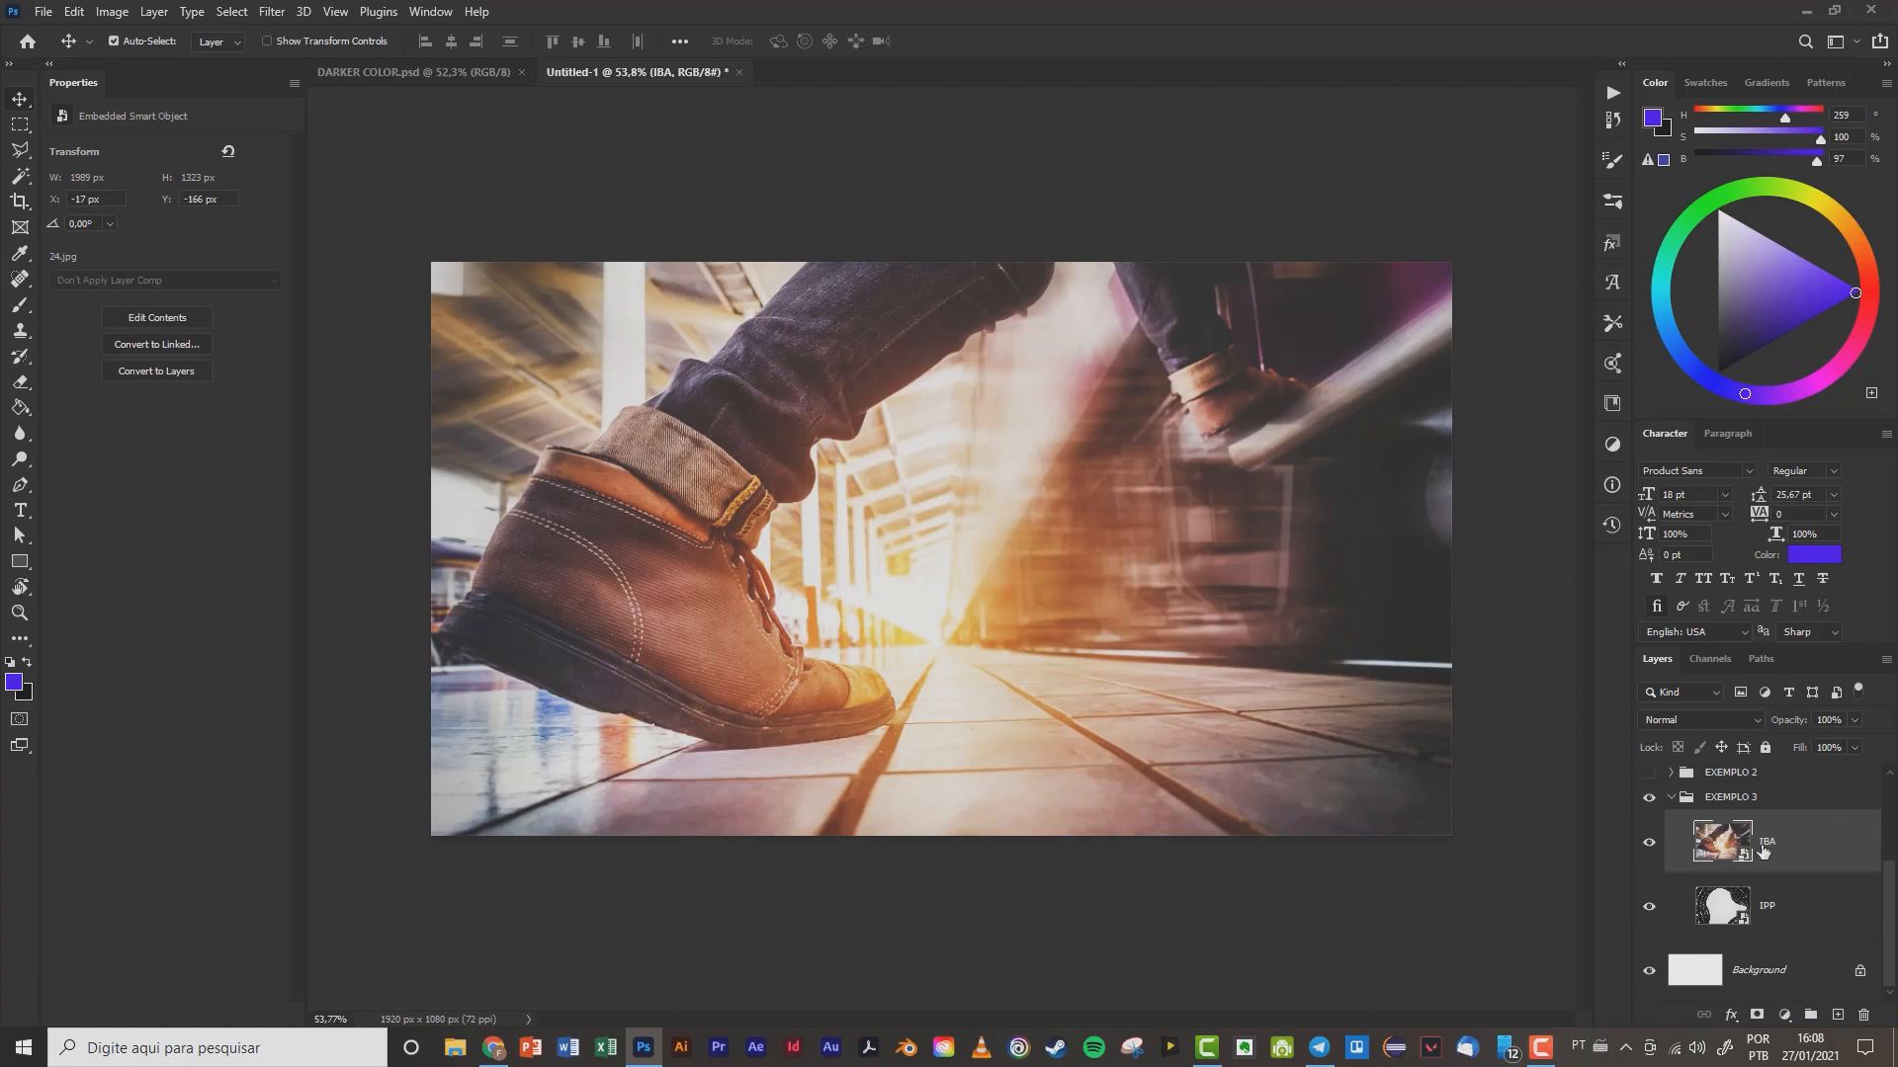
{"action": "left_click", "coordinate": [1741, 720]}
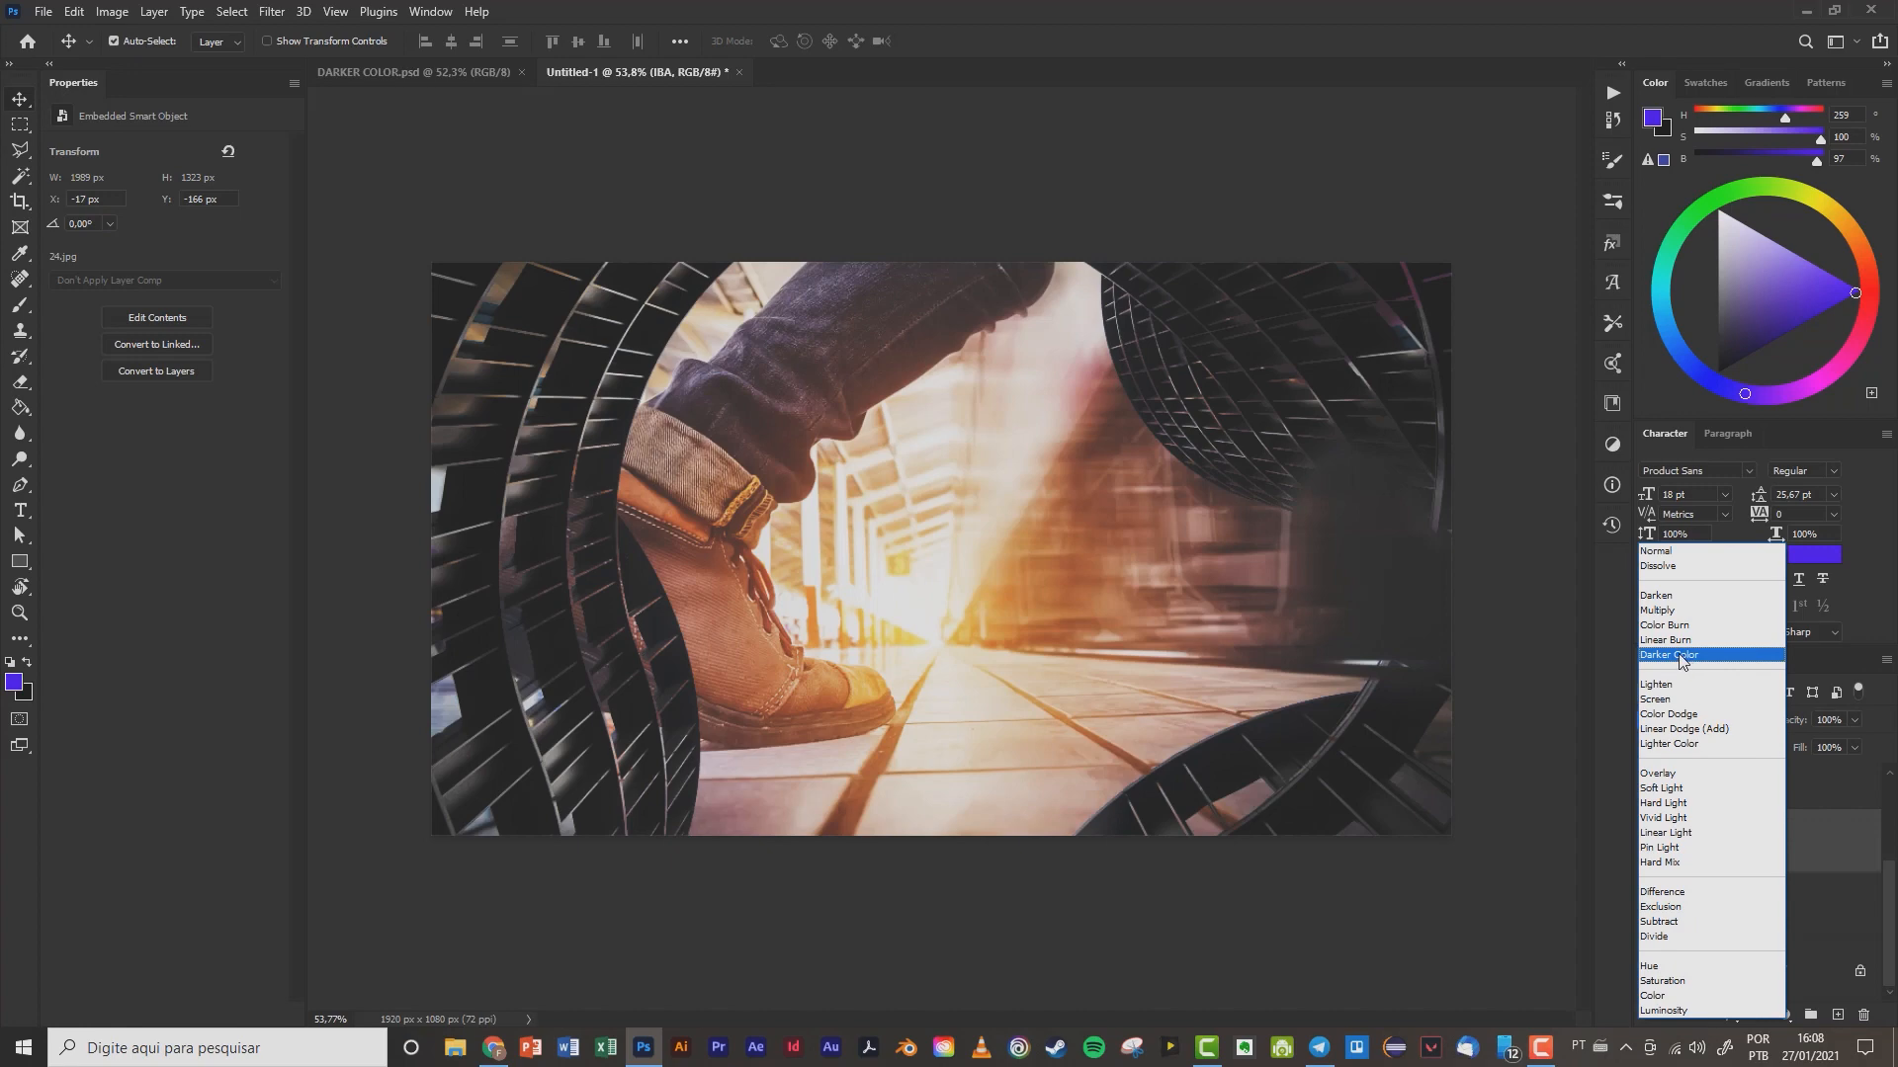
{"action": "left_click", "coordinate": [1683, 655]}
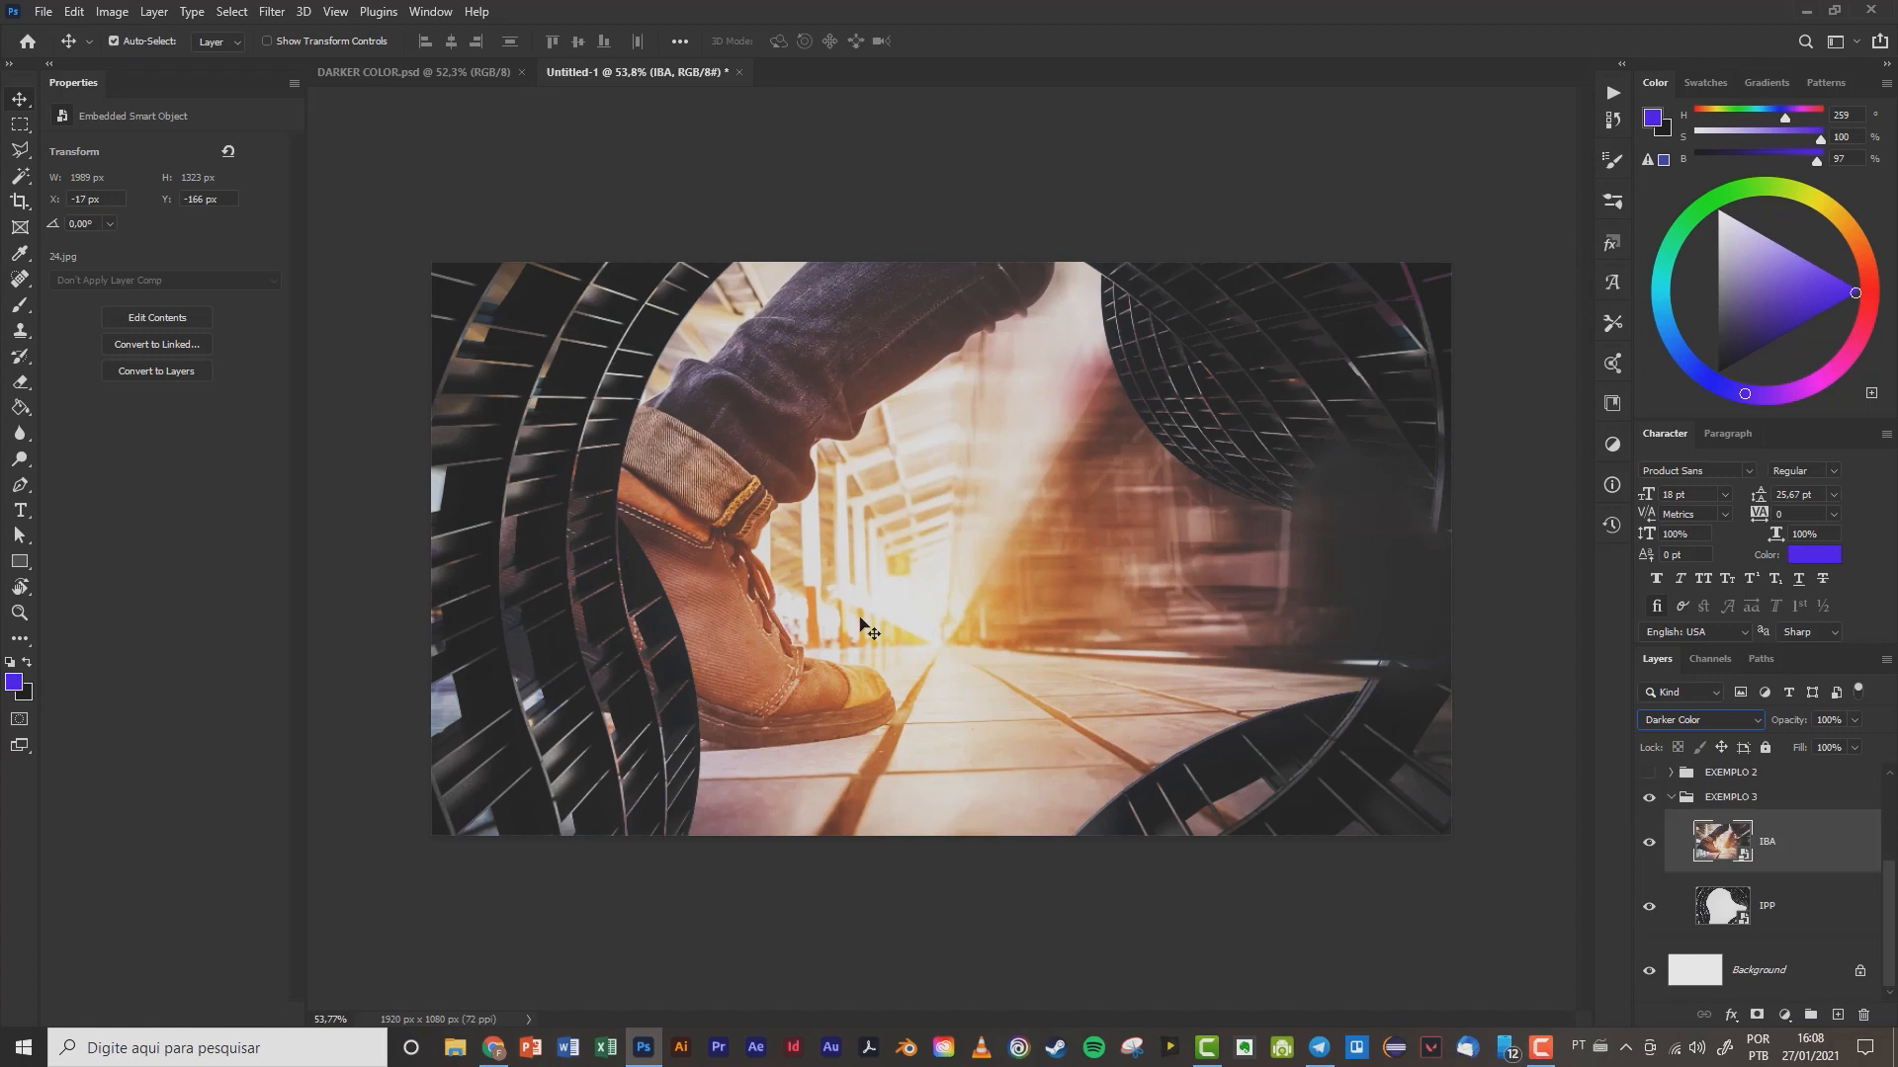
- Compare the Darker Color blend with each source photo by toggling the IPP layer off and on twice and hiding the IBA layer
{"action": "left_click", "coordinate": [1758, 908]}
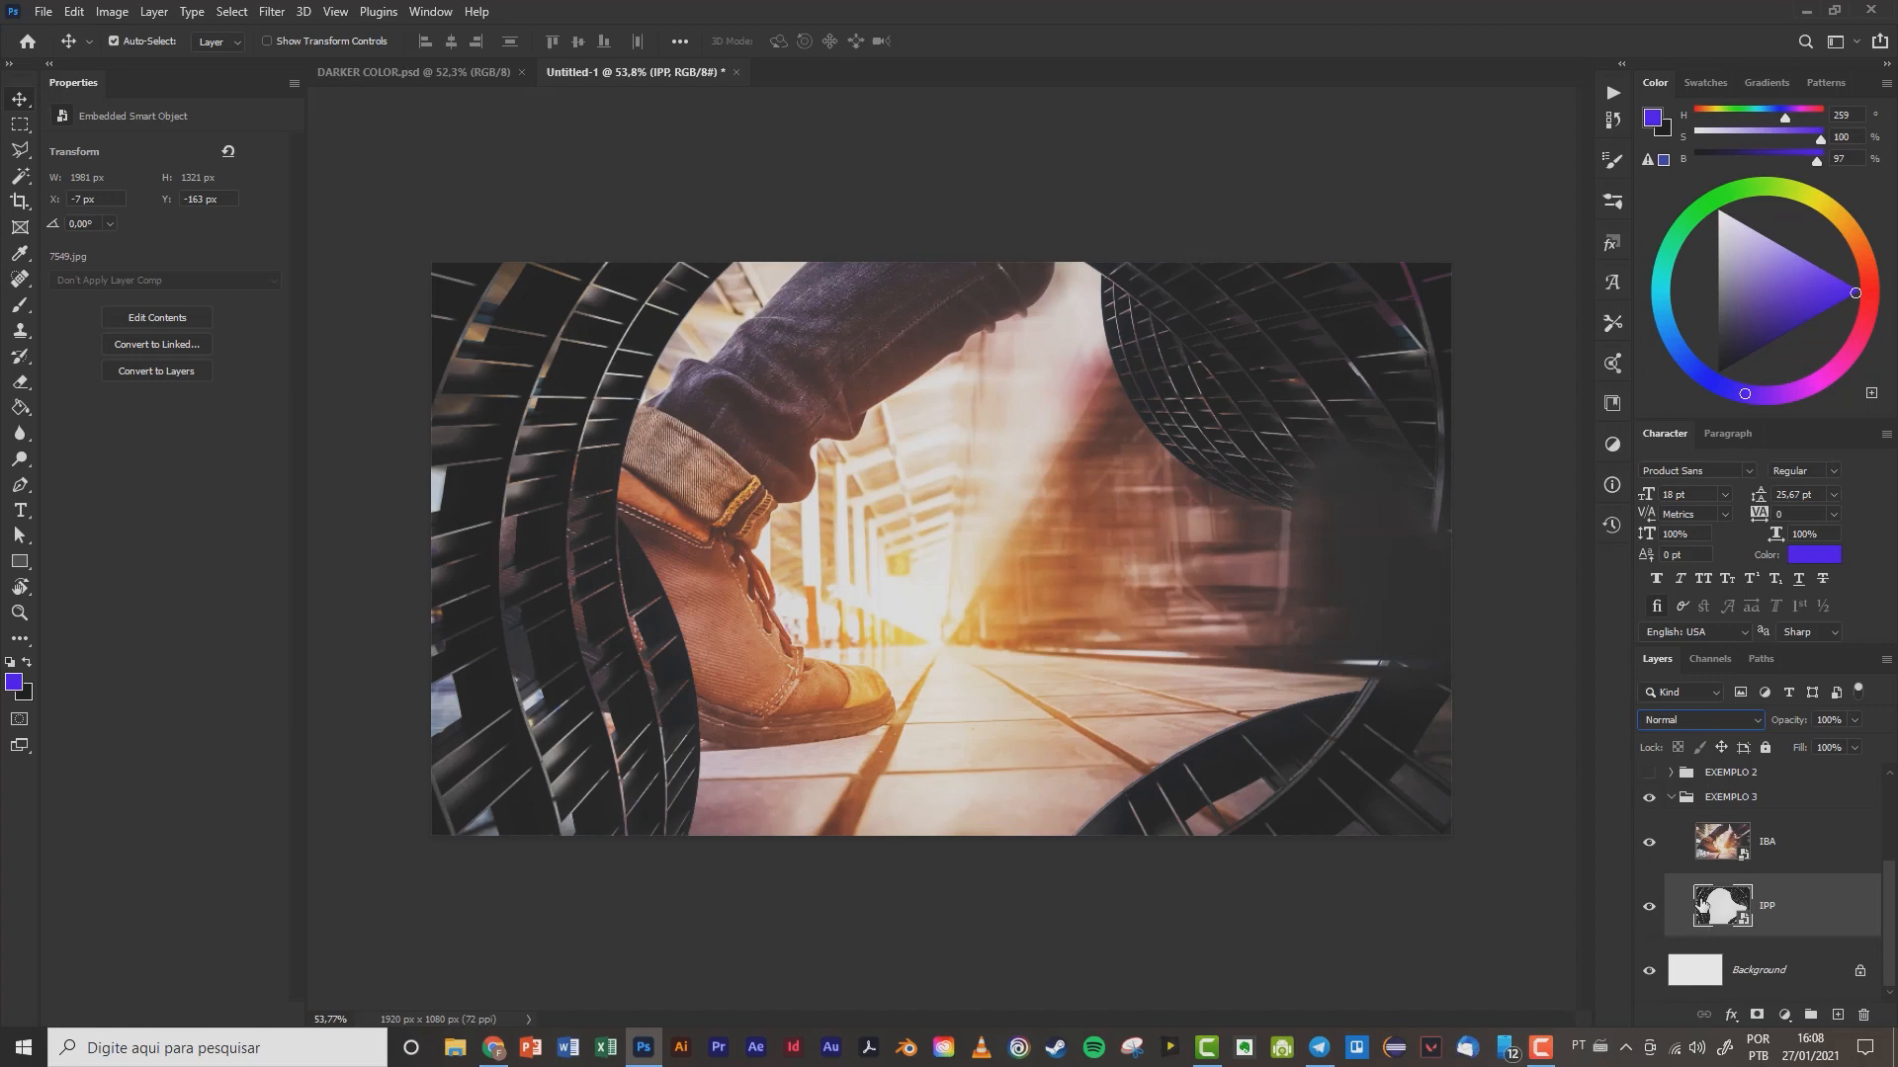
{"action": "left_click", "coordinate": [1731, 845]}
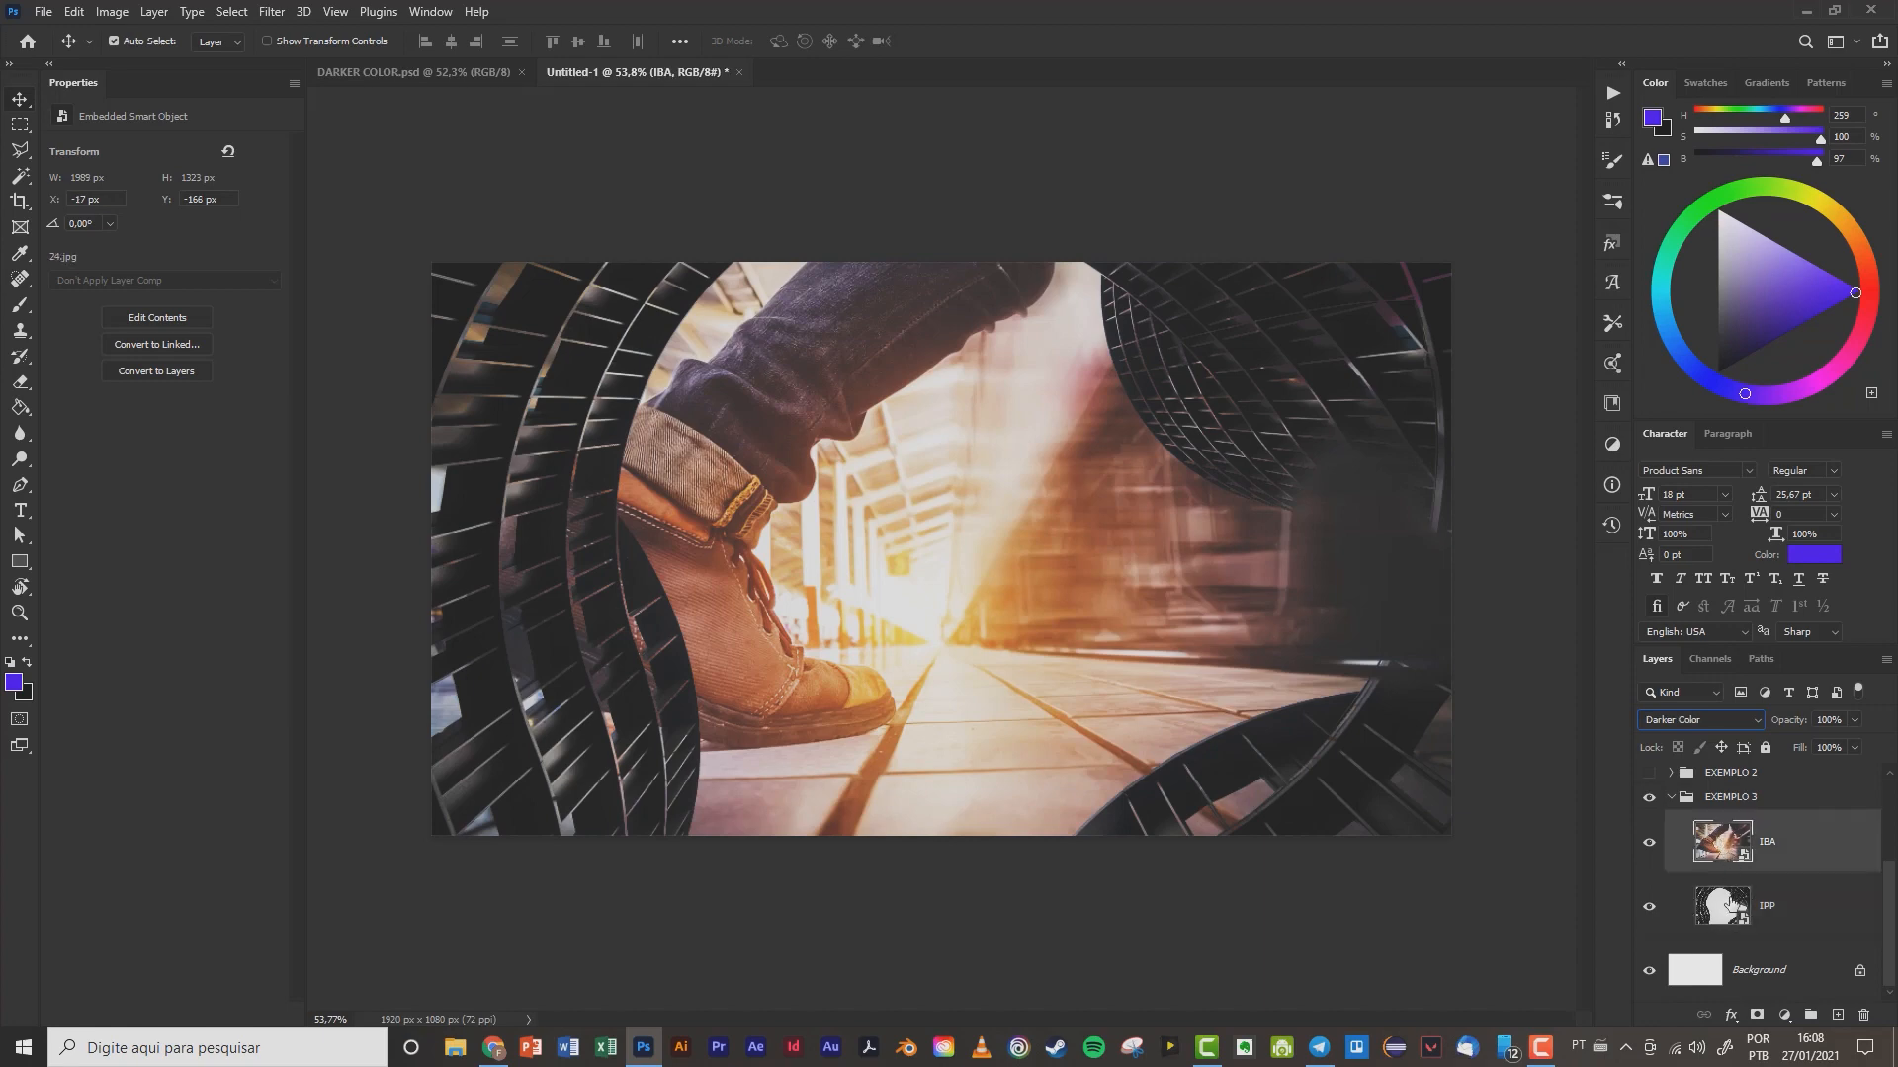
{"action": "left_click", "coordinate": [1728, 901]}
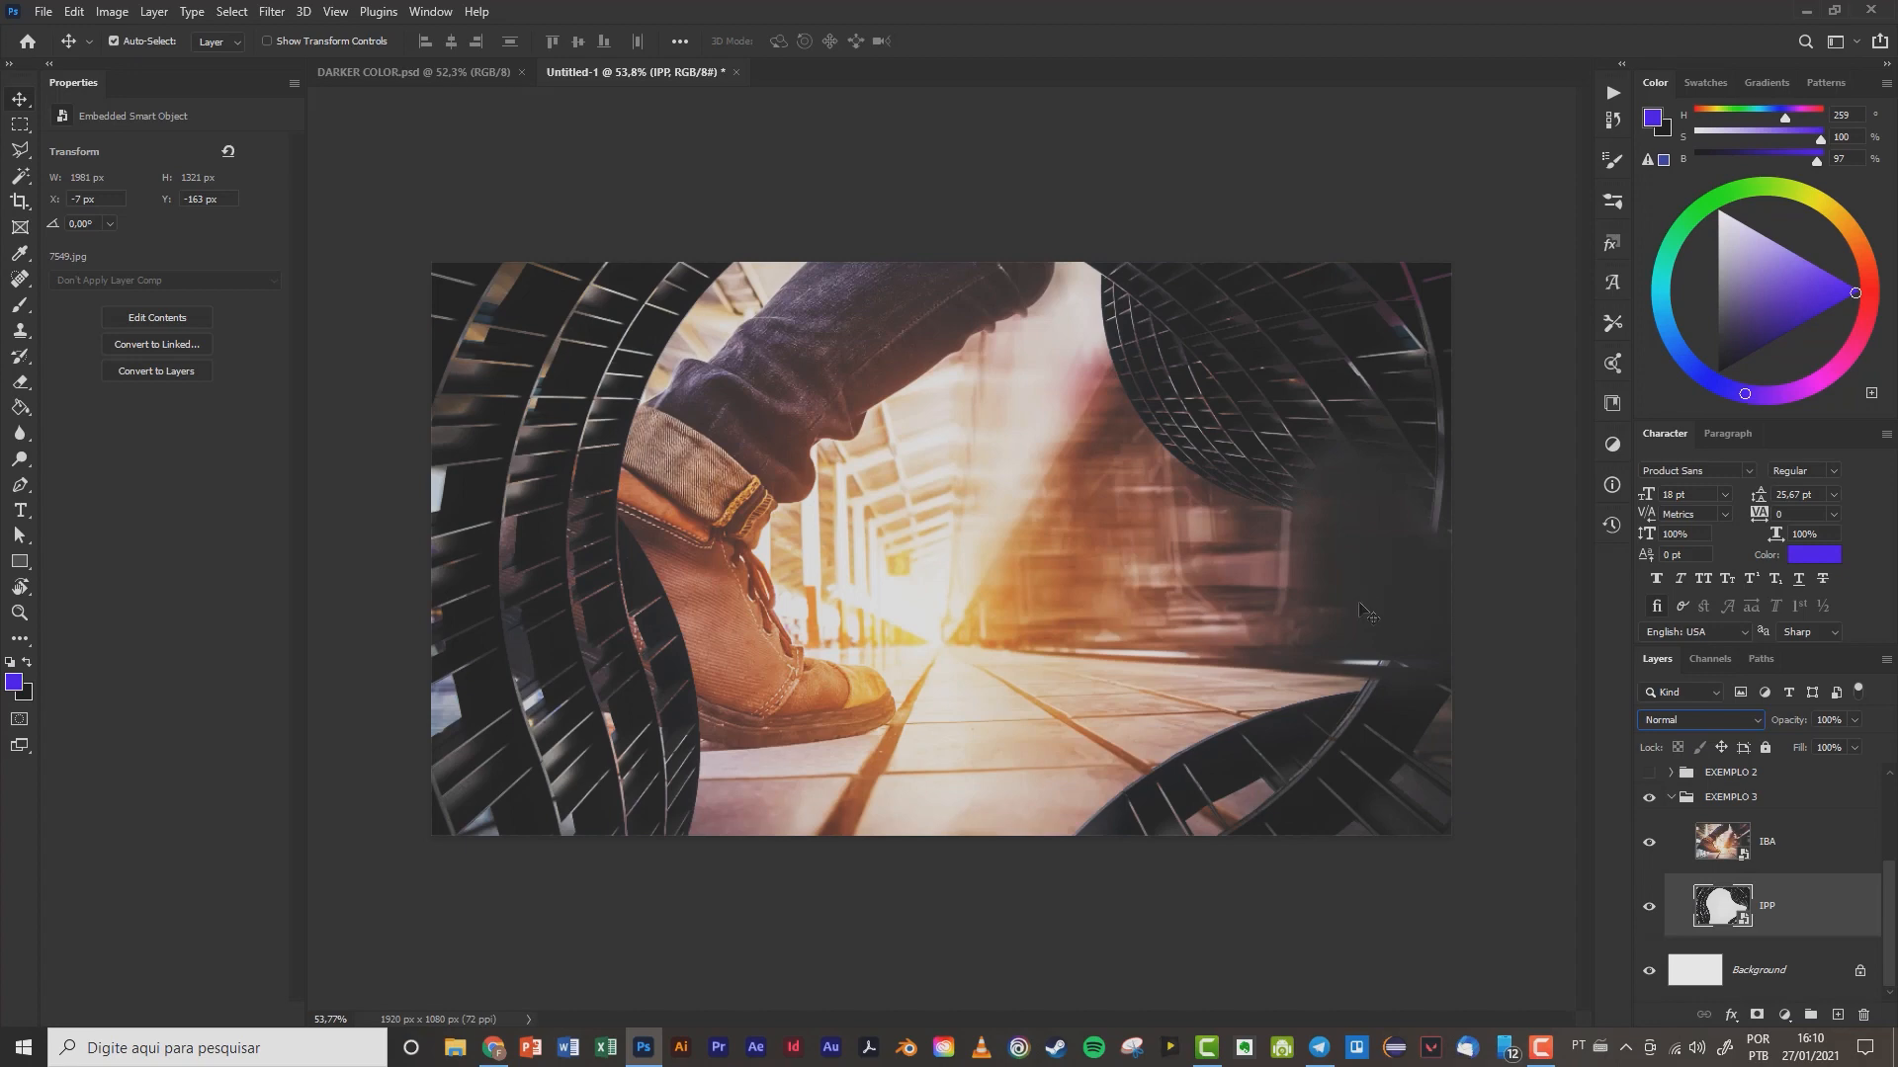
{"action": "left_click", "coordinate": [1648, 906]}
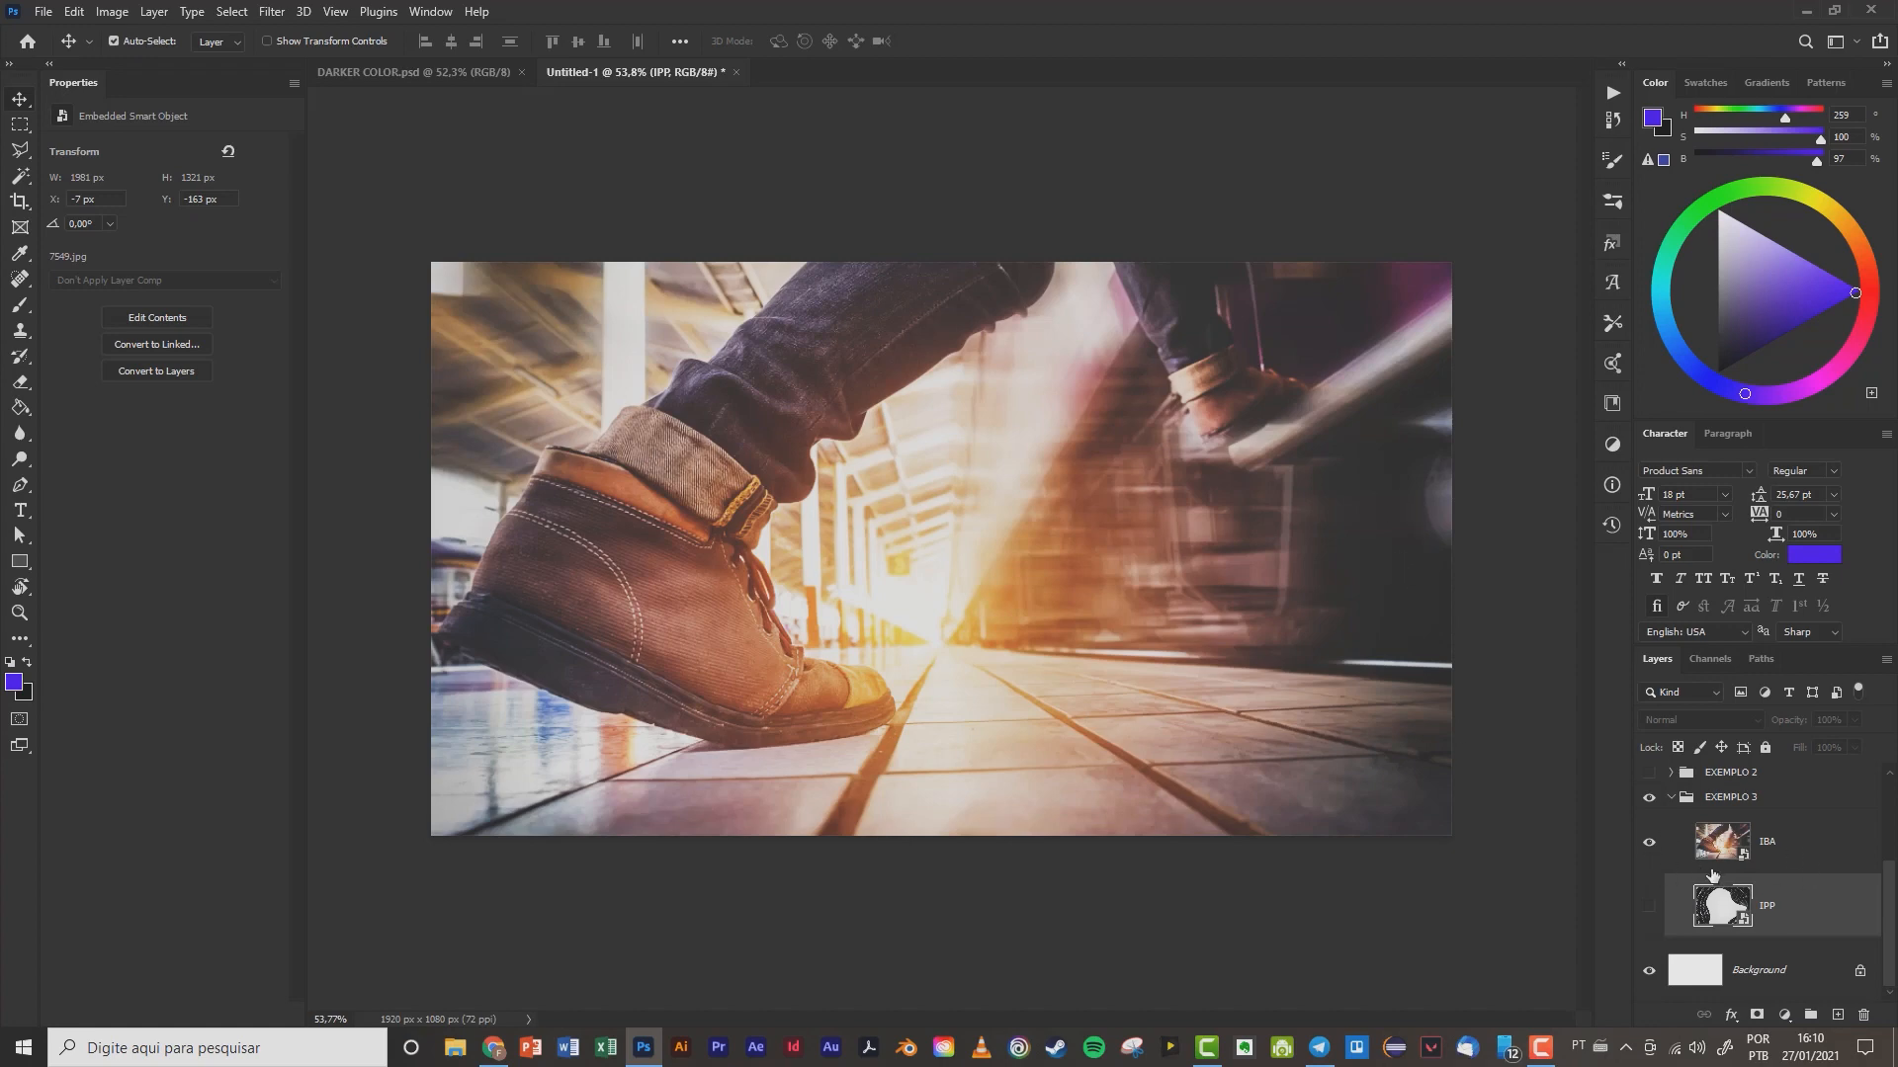
{"action": "left_click", "coordinate": [1648, 908]}
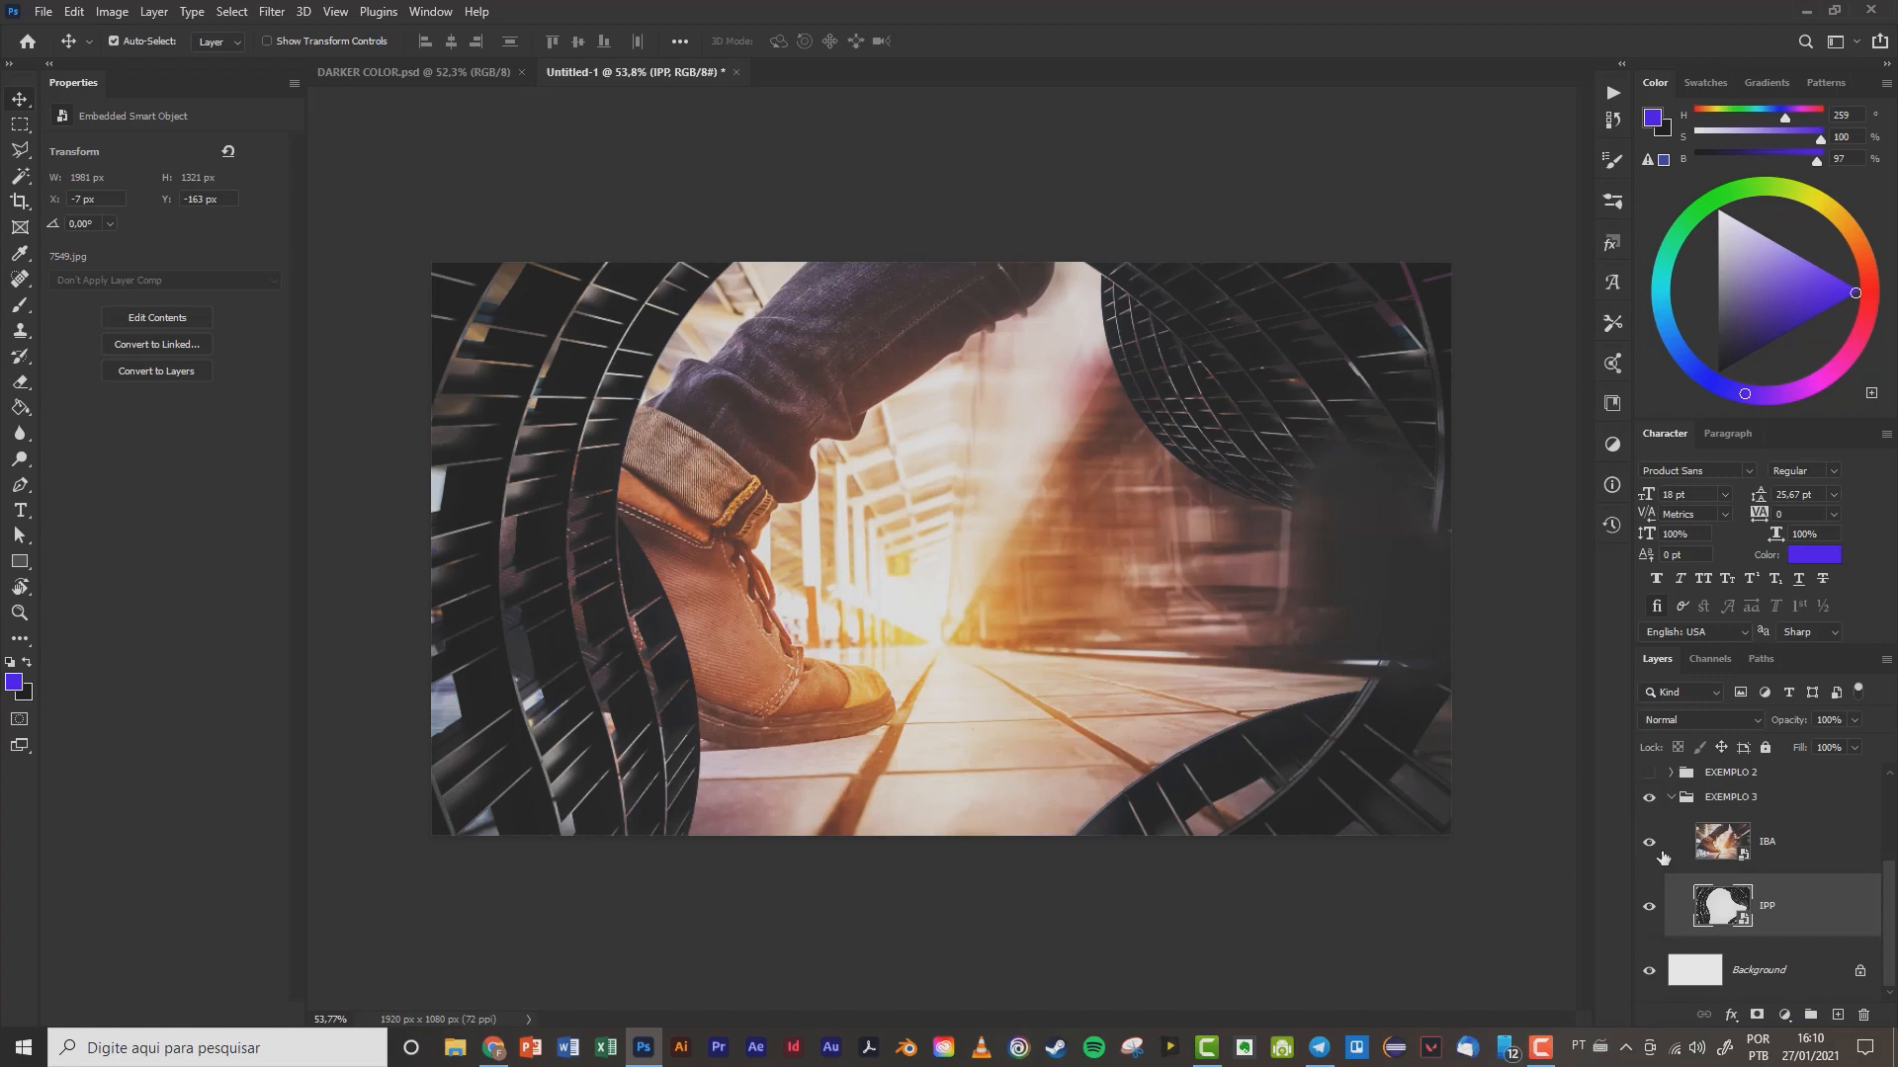
{"action": "left_click", "coordinate": [1648, 908]}
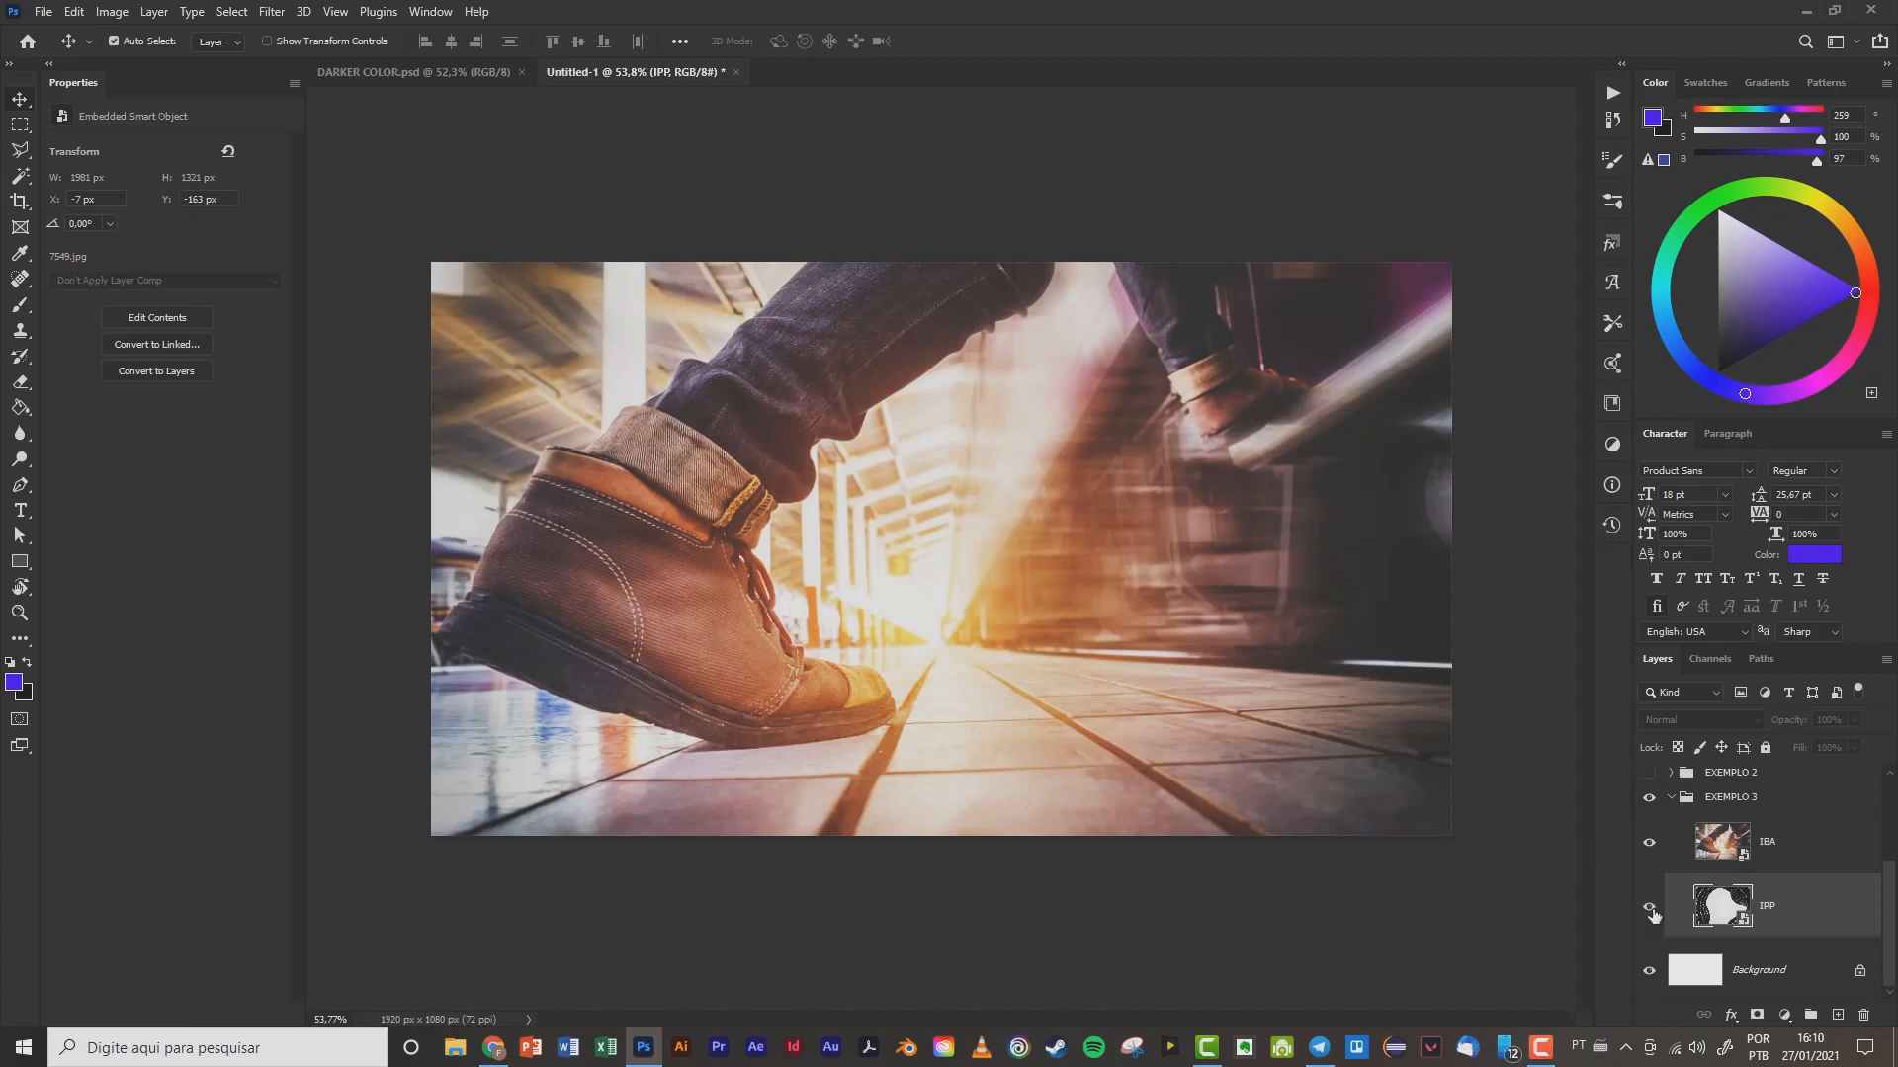
{"action": "left_click", "coordinate": [1650, 907]}
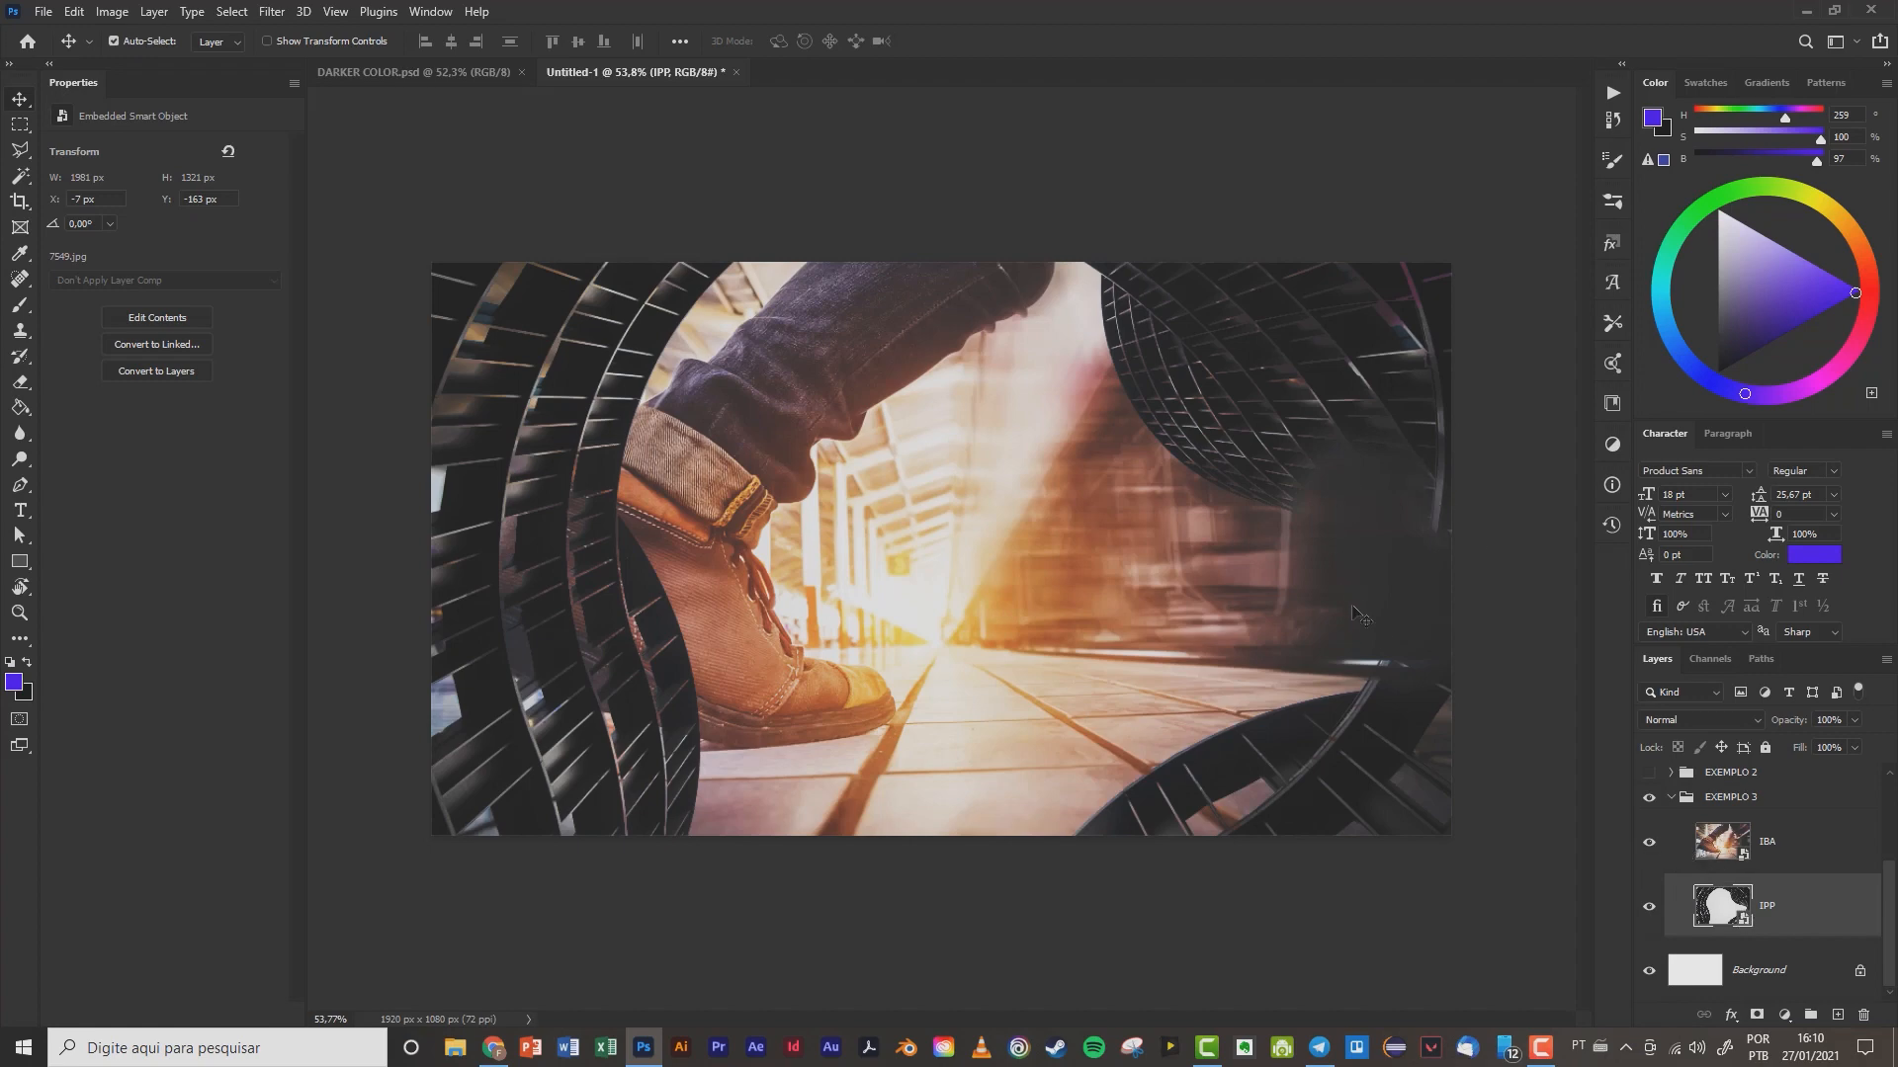
{"action": "left_click", "coordinate": [1648, 841]}
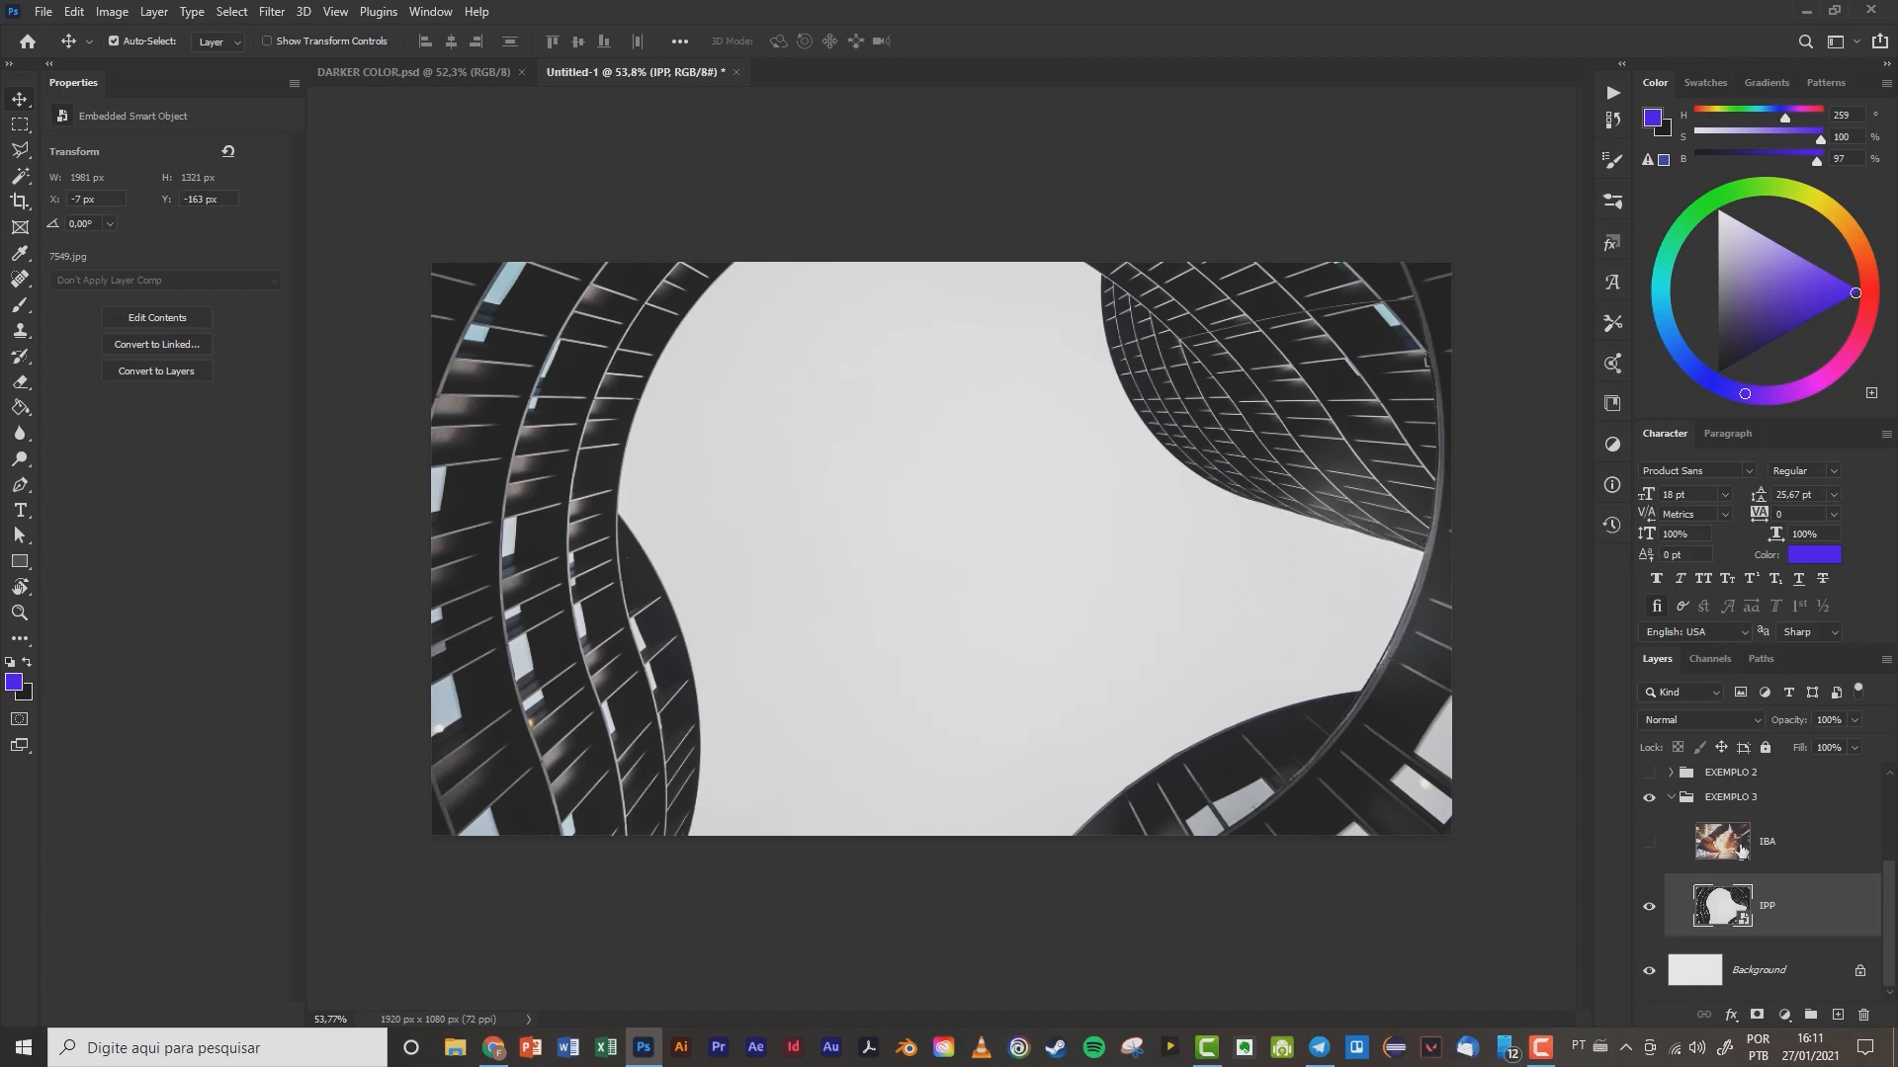
- Show the IBA layer again and add a Curves adjustment clipped to the IPP layer
{"action": "left_click", "coordinate": [1648, 843]}
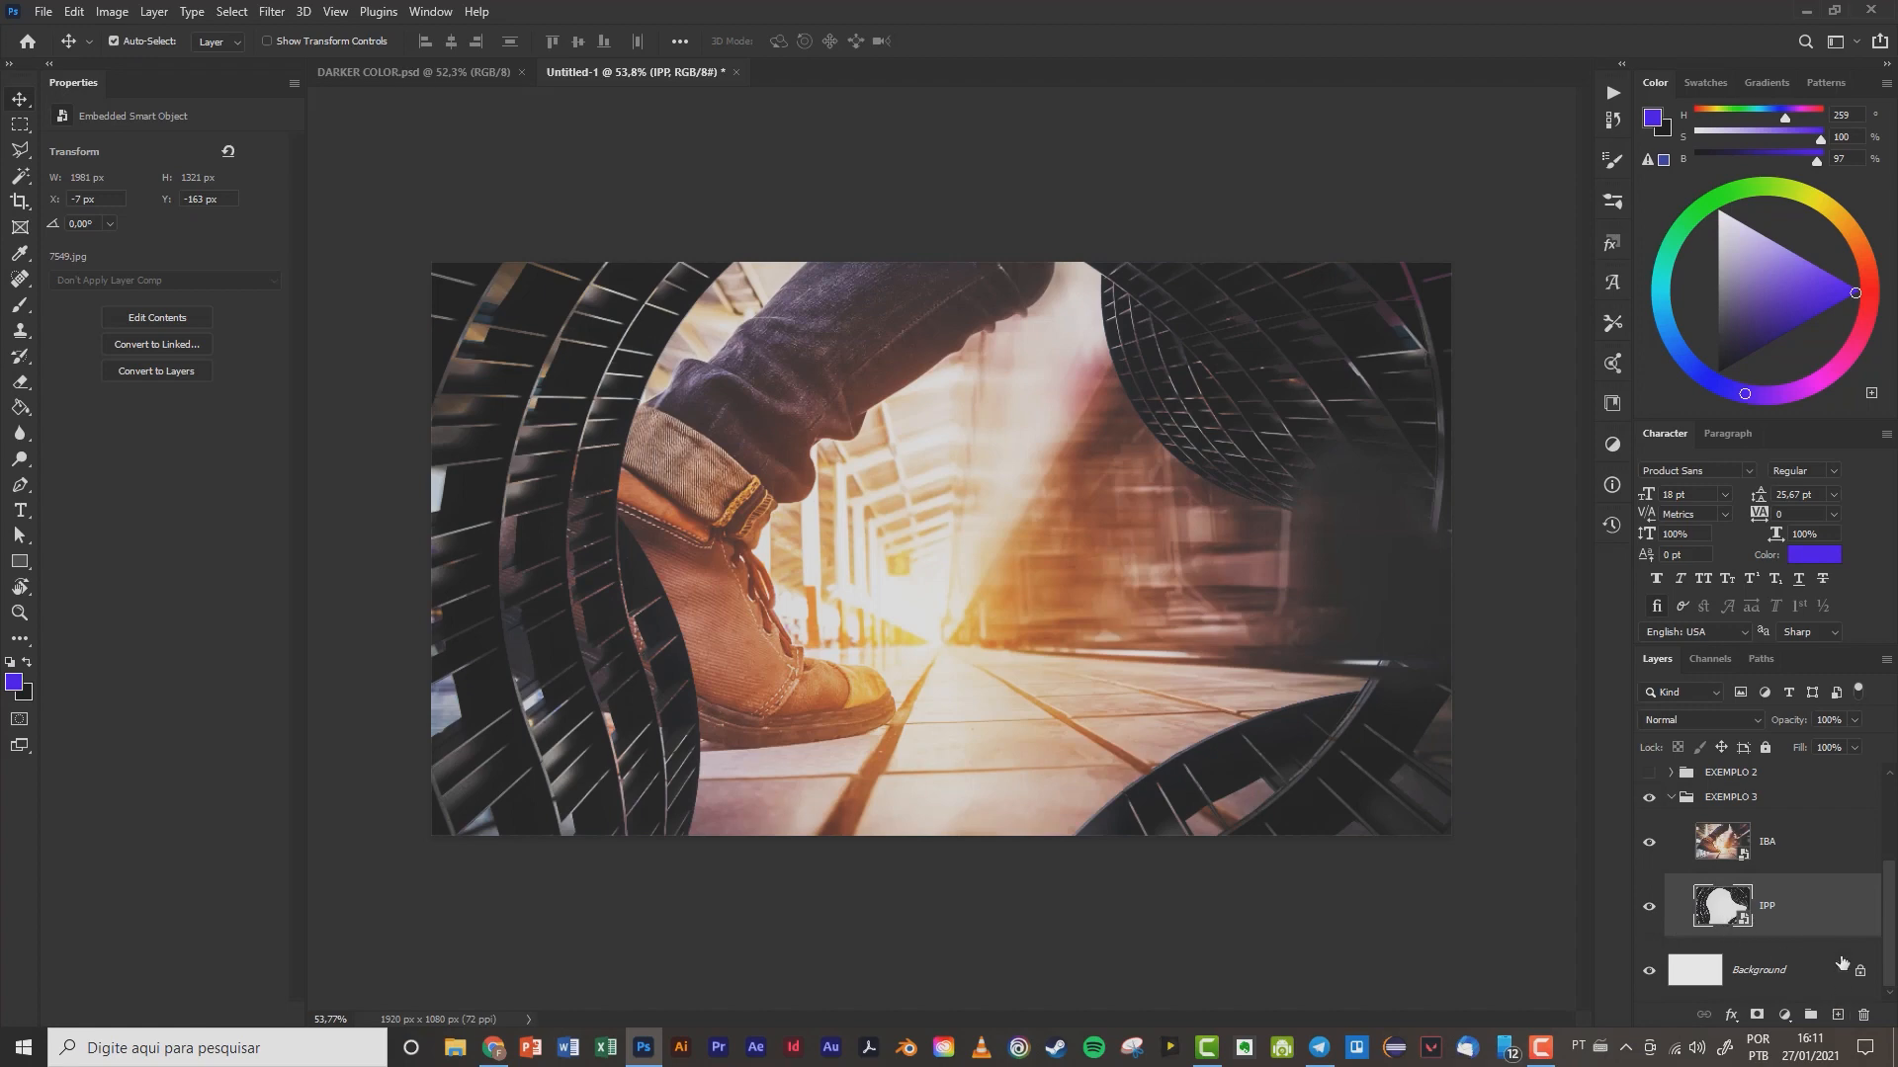
{"action": "left_click", "coordinate": [1784, 1016]}
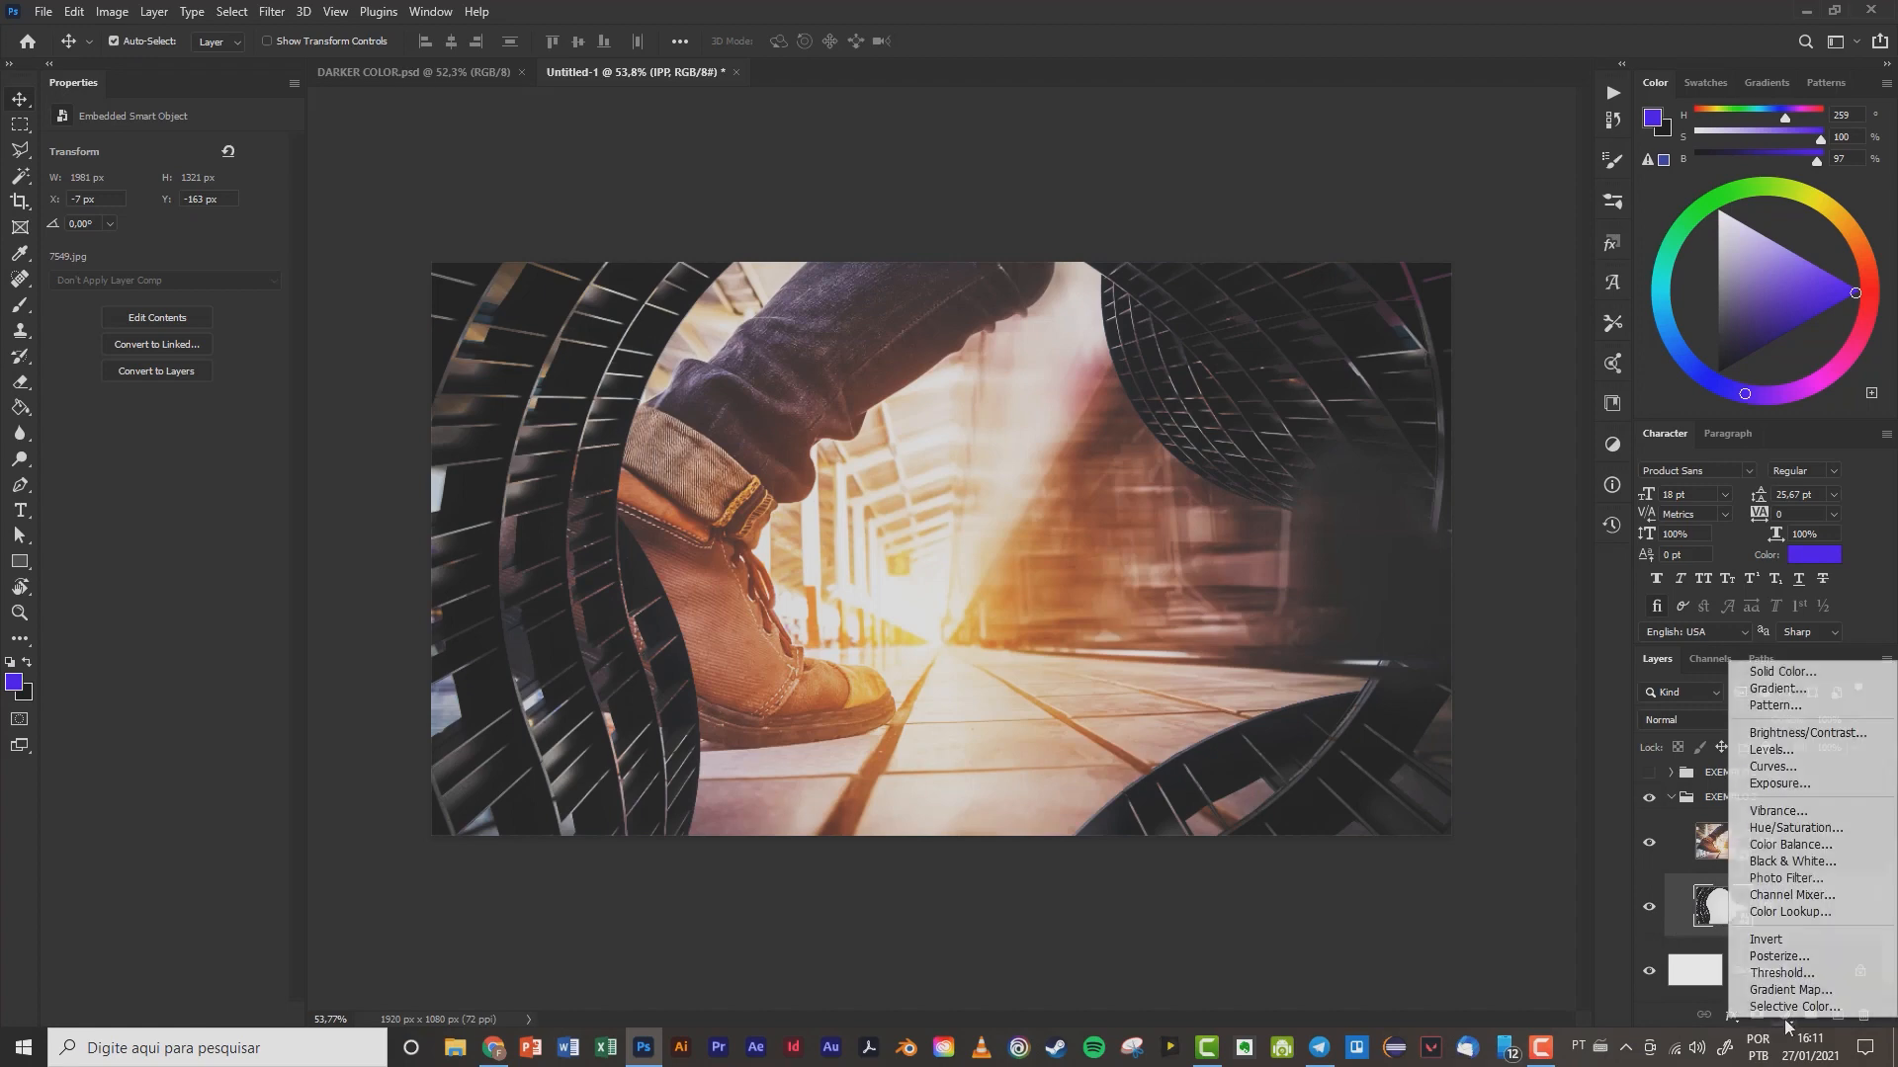
{"action": "left_click", "coordinate": [1767, 768]}
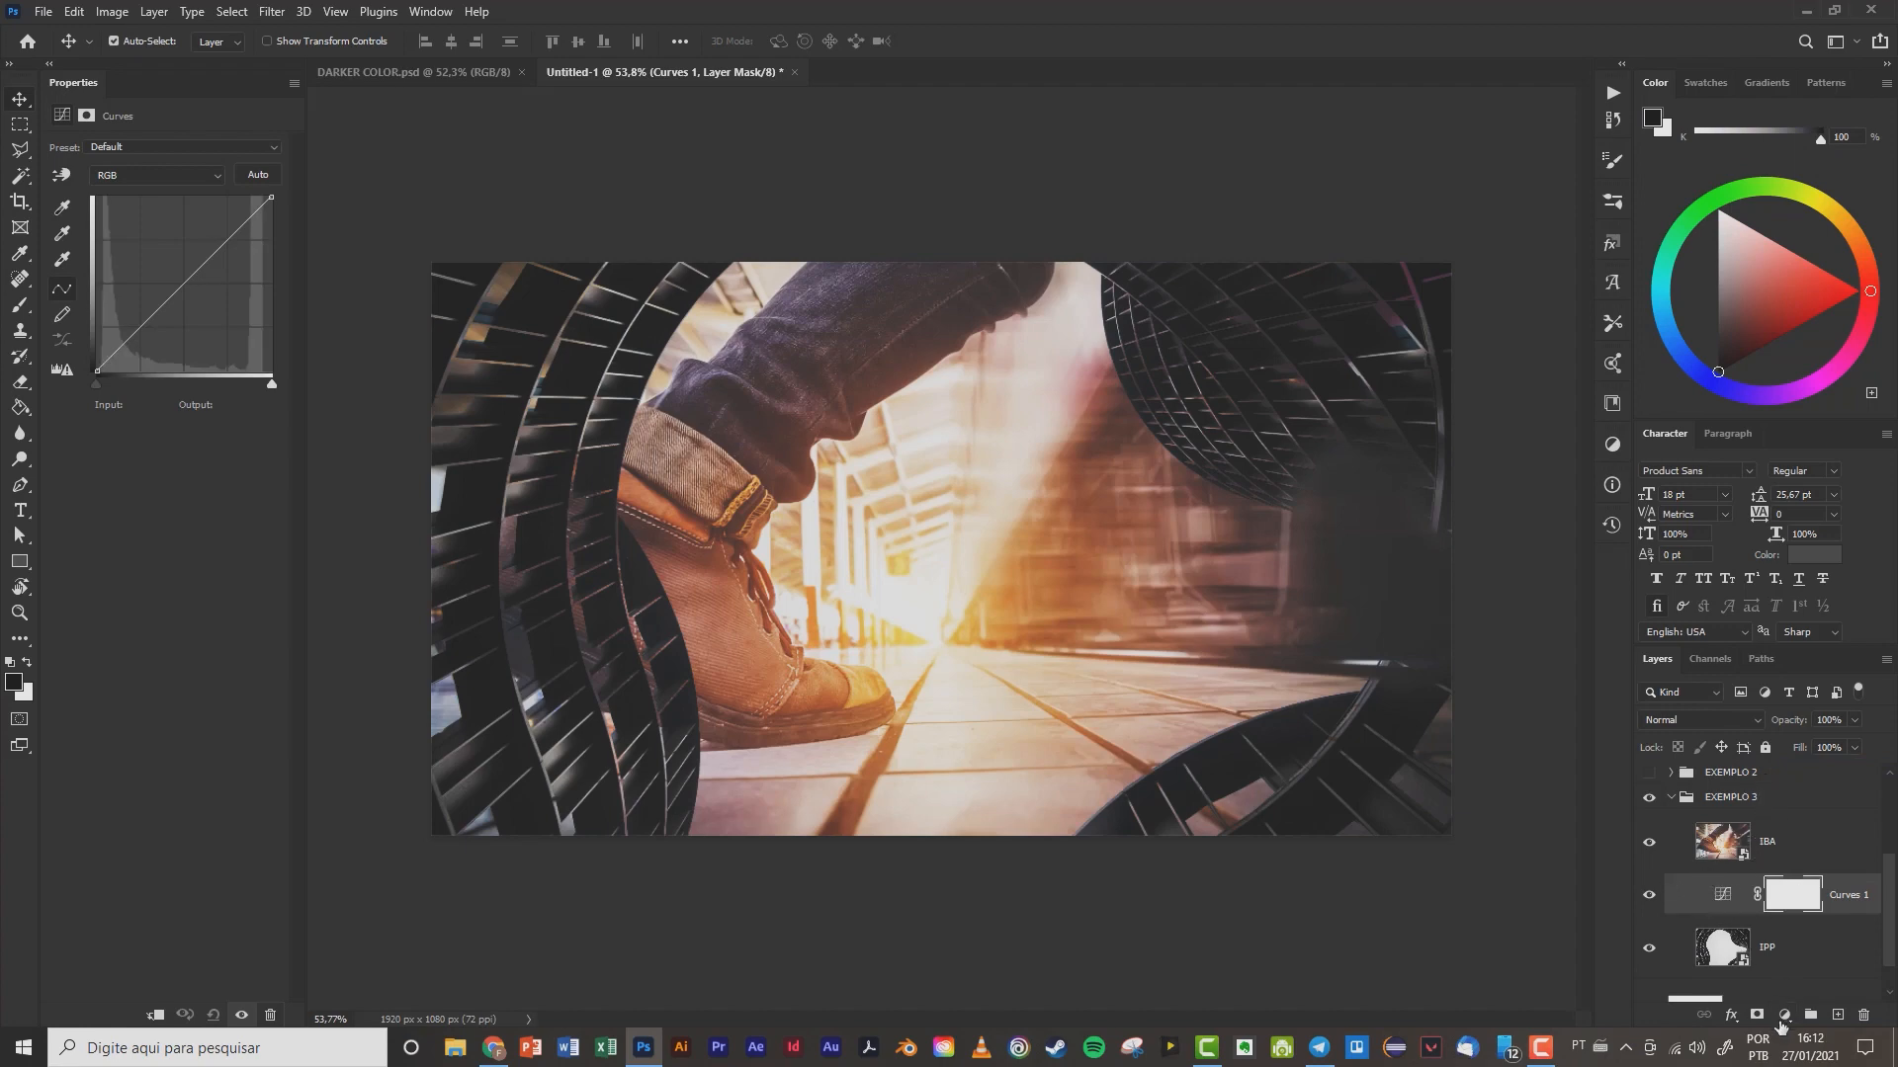
{"action": "left_click", "coordinate": [1784, 1019]}
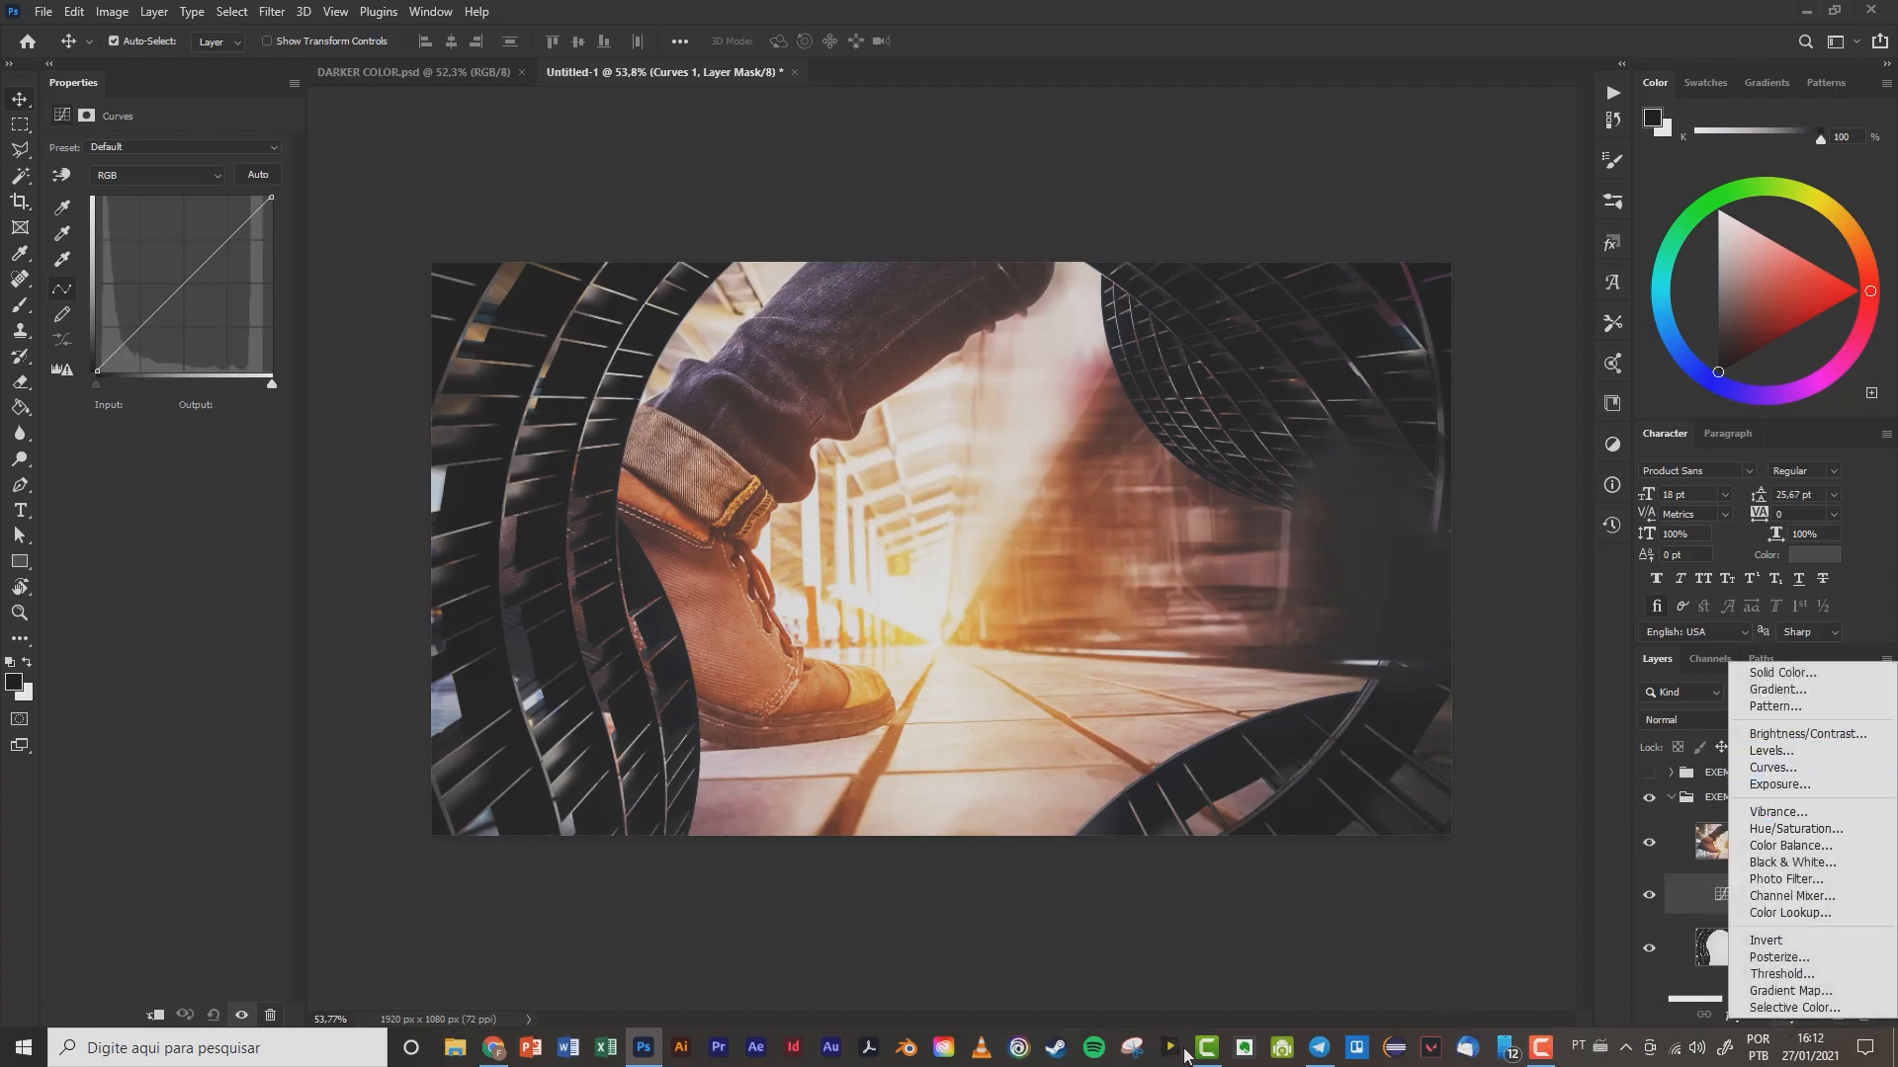
{"action": "left_click", "coordinate": [1673, 897]}
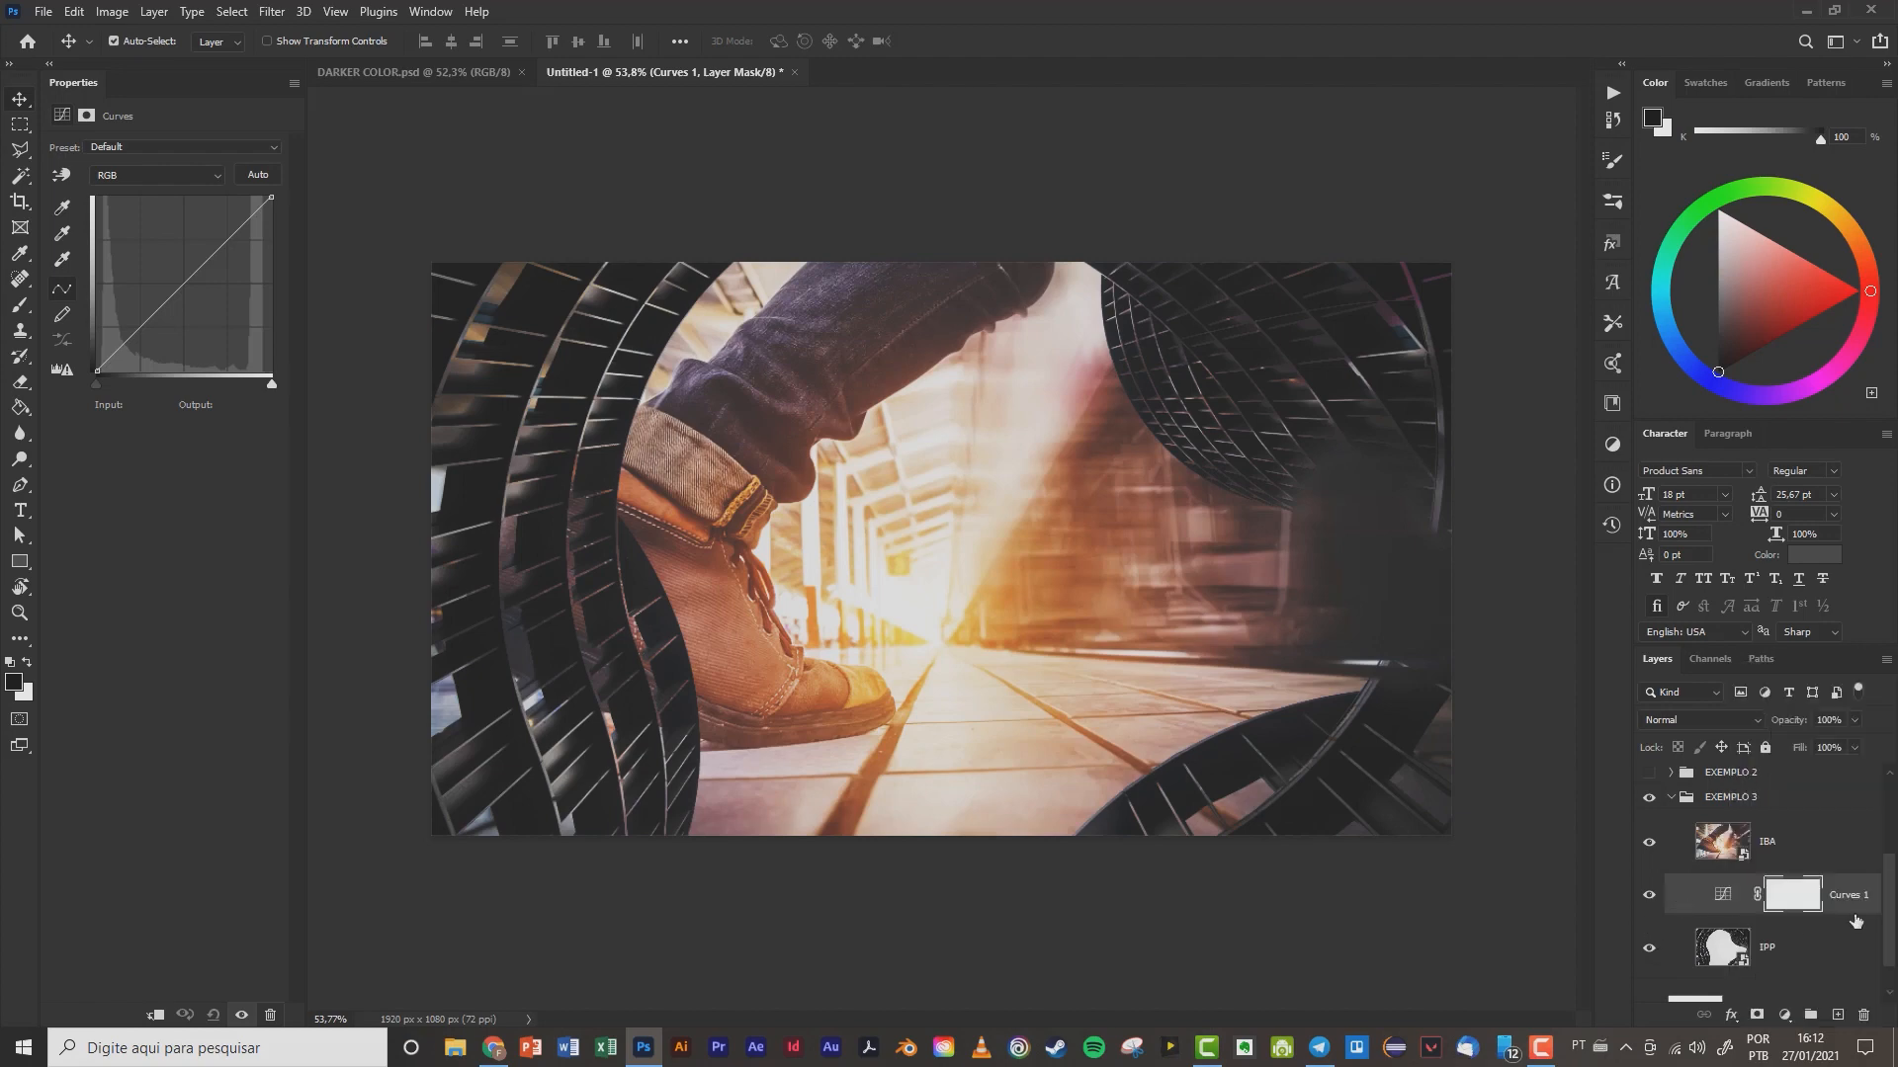
{"action": "left_click", "coordinate": [155, 1016]}
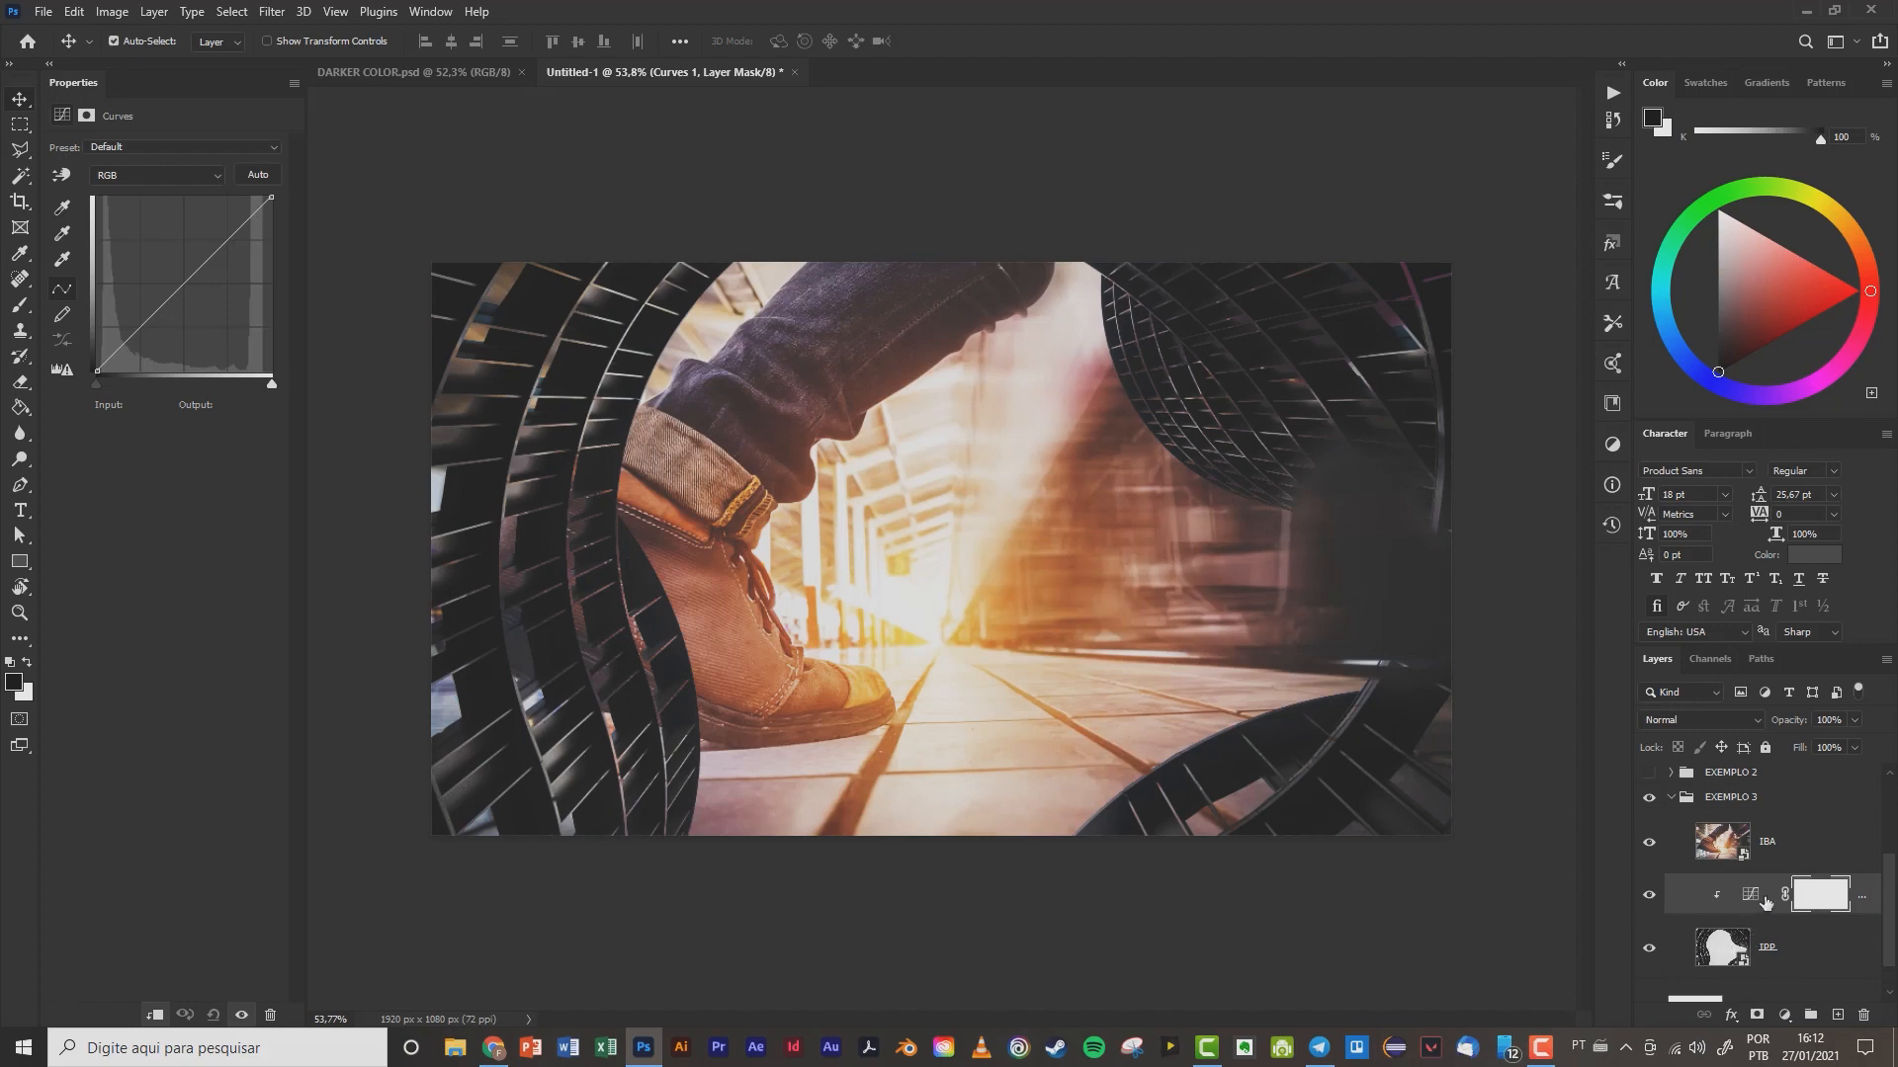
{"action": "scroll", "coordinate": [1771, 929], "scroll_direction": "down", "scroll_amount": 1}
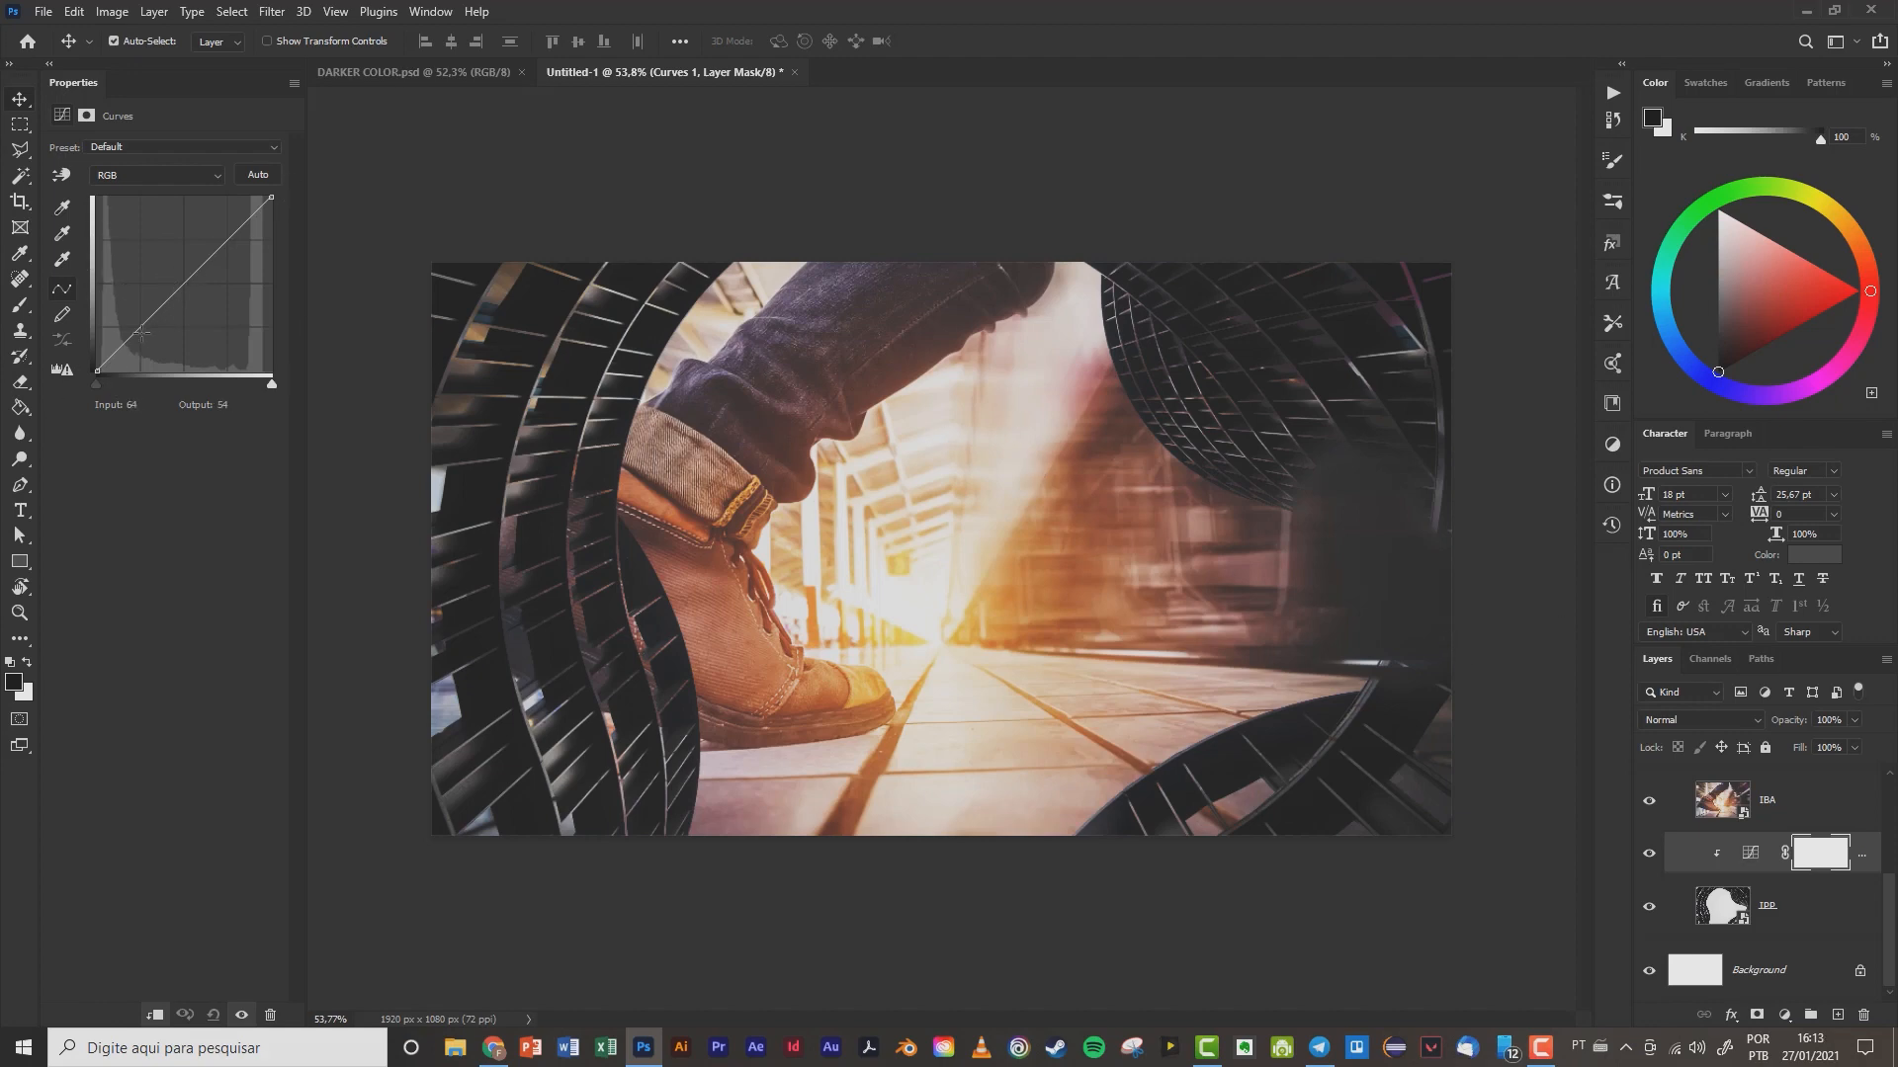
- Lower the white point of the Blue curve to an output of 188
{"action": "left_click", "coordinate": [202, 178]}
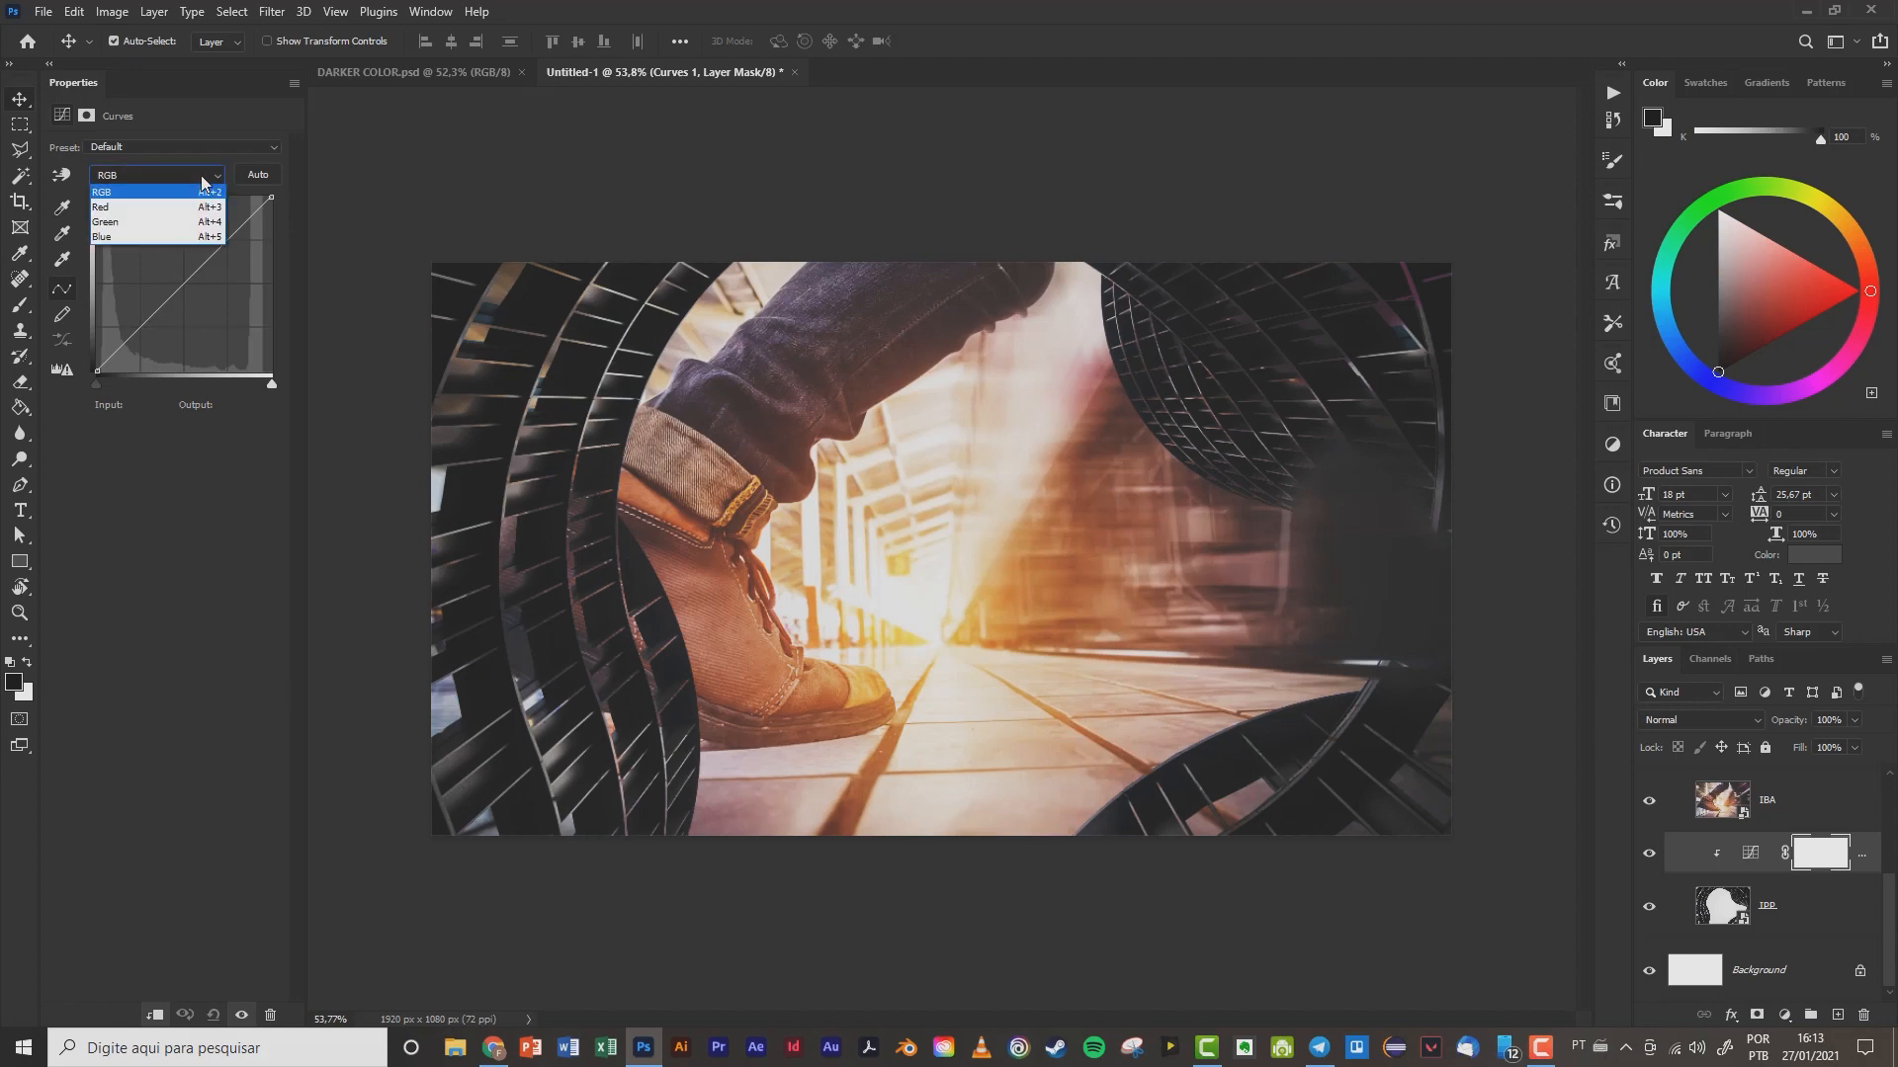
{"action": "left_click", "coordinate": [120, 239]}
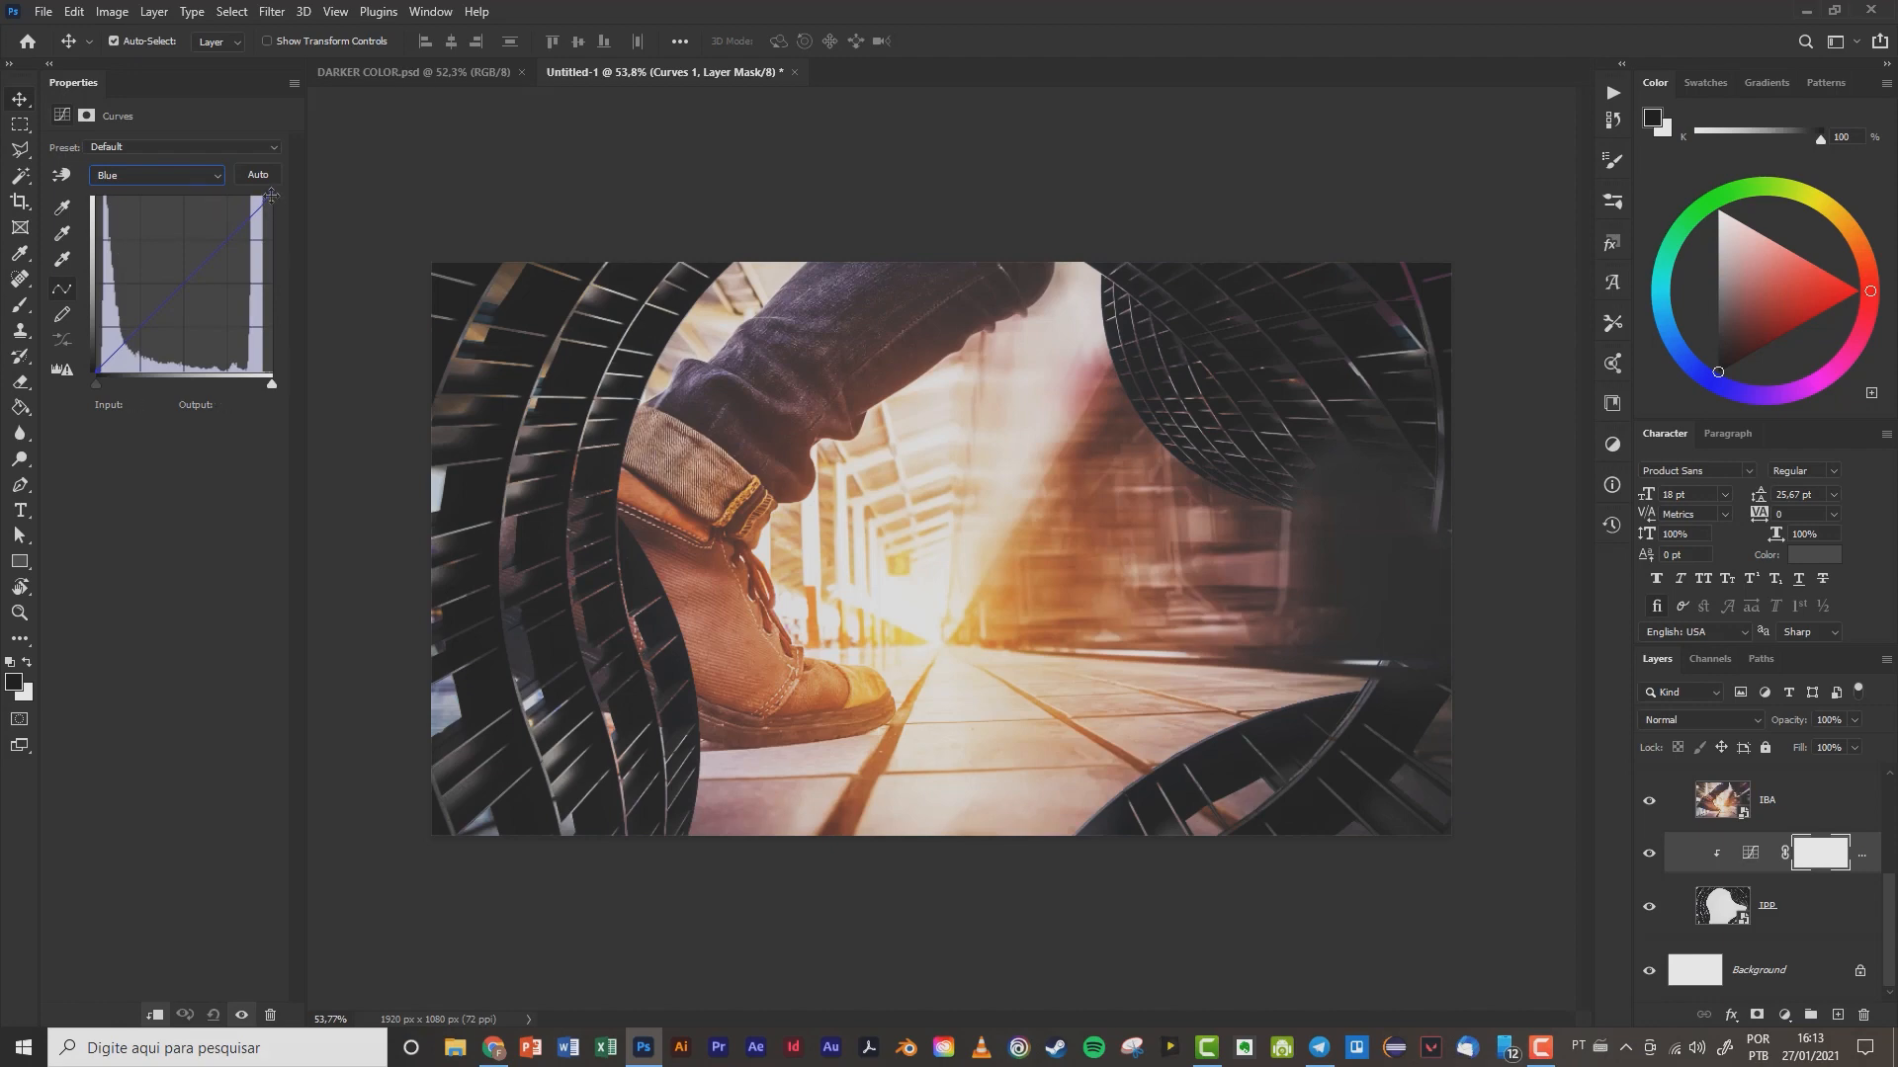
{"action": "left_click_drag", "start_coordinate": [271, 194], "coordinate": [275, 188]}
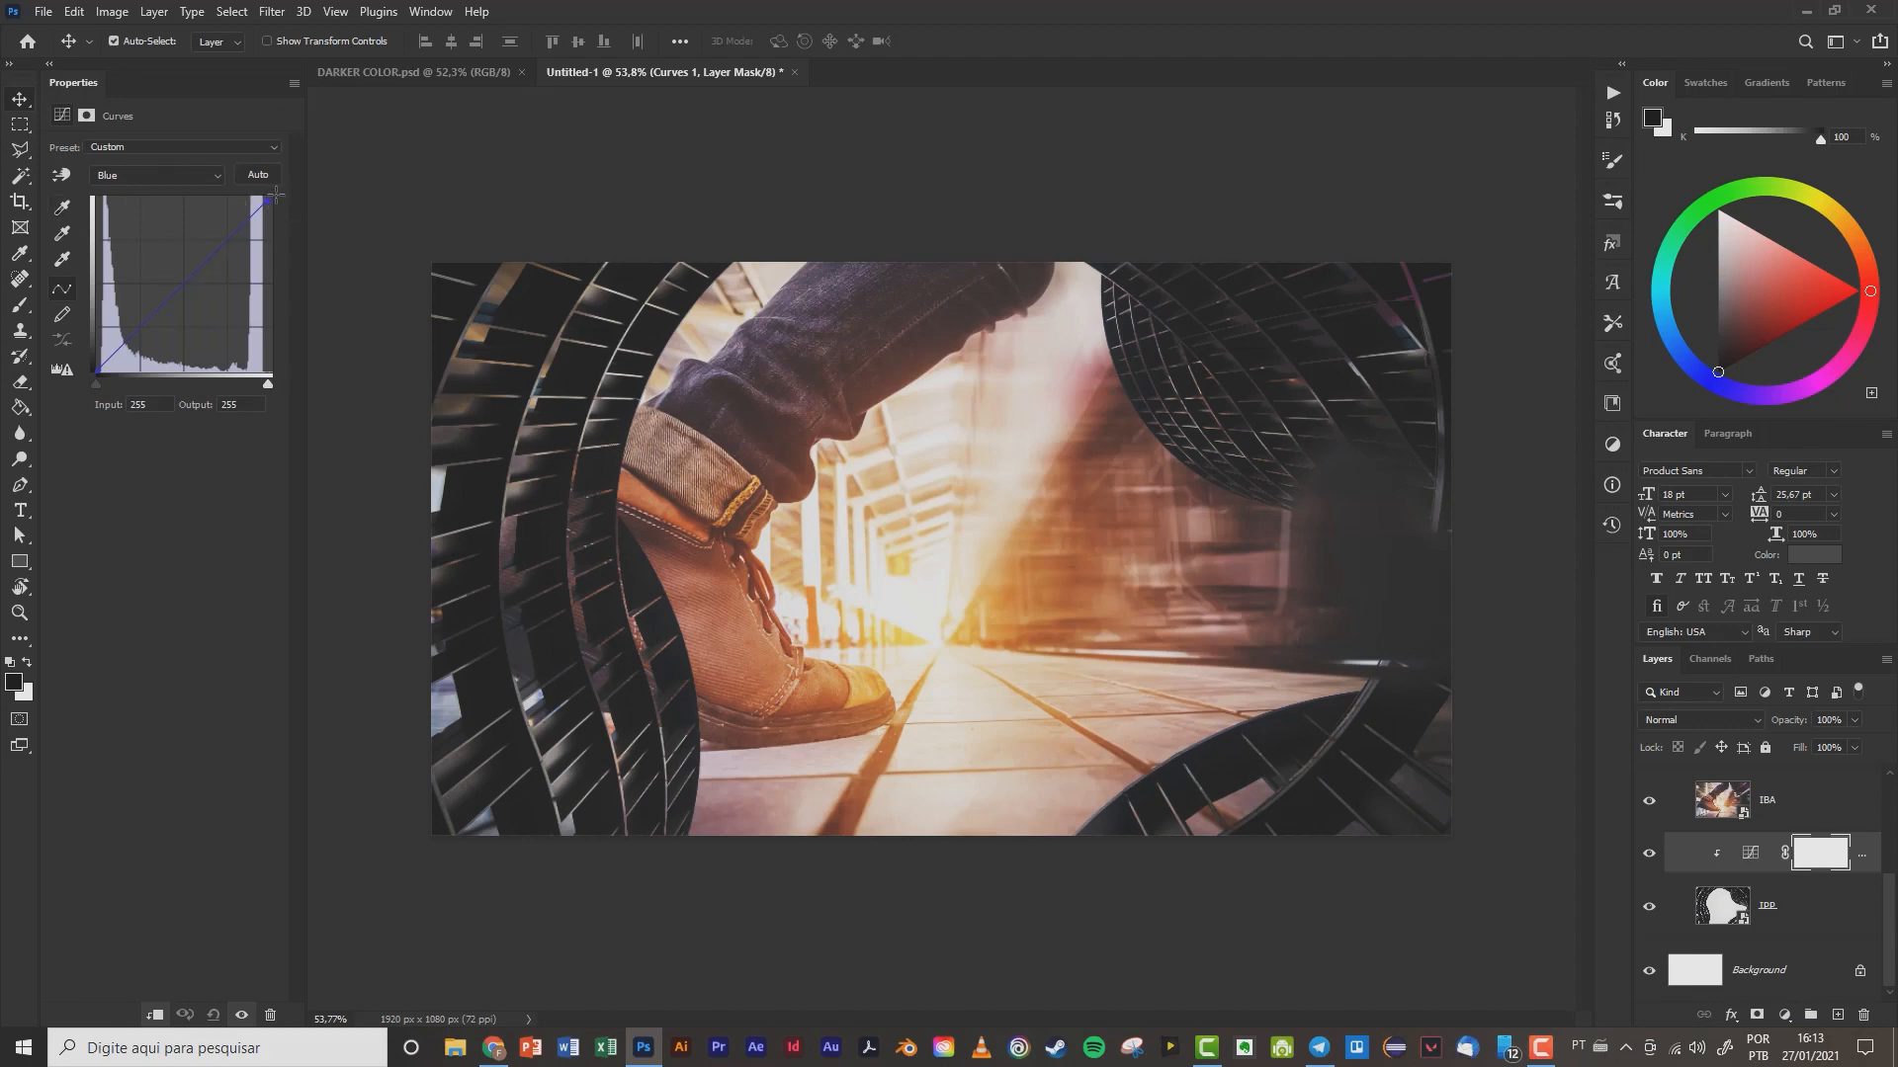
{"action": "left_click_drag", "start_coordinate": [294, 193], "coordinate": [395, 331]}
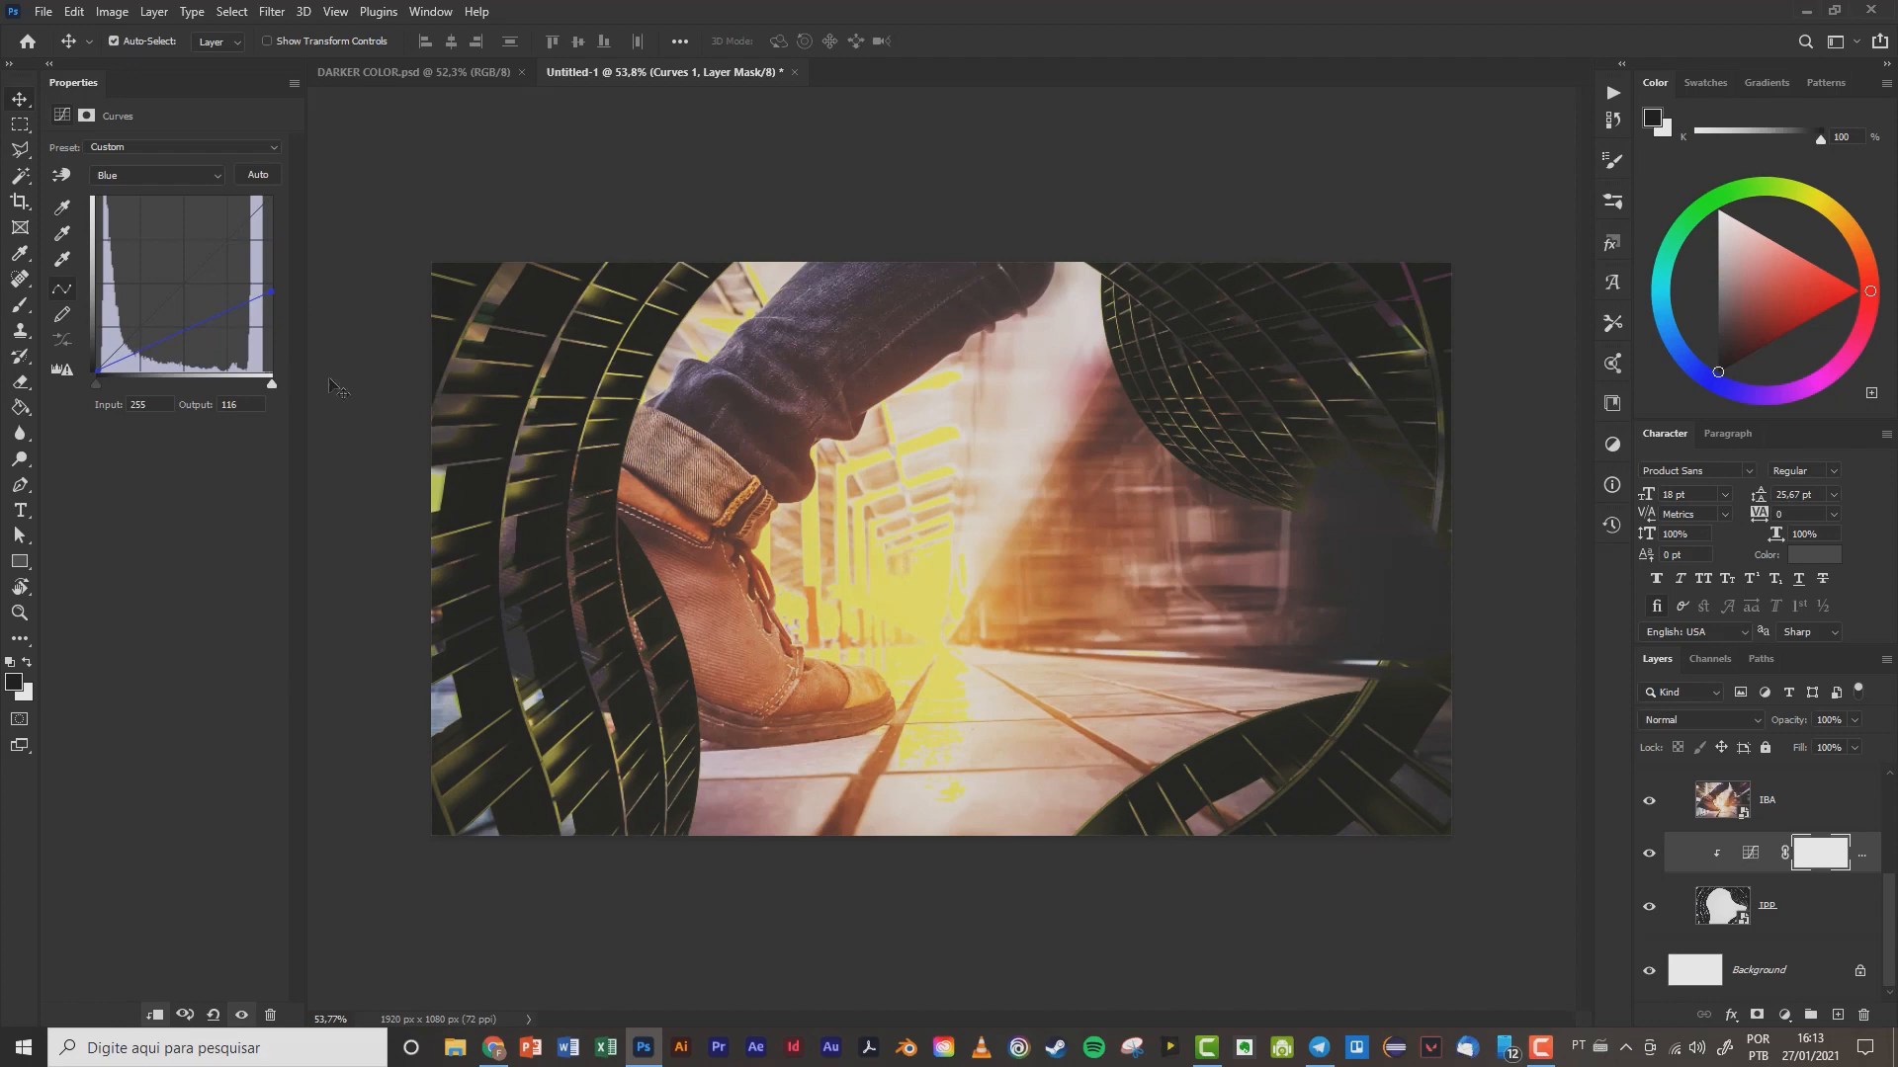
{"action": "left_click_drag", "start_coordinate": [273, 291], "coordinate": [272, 223]}
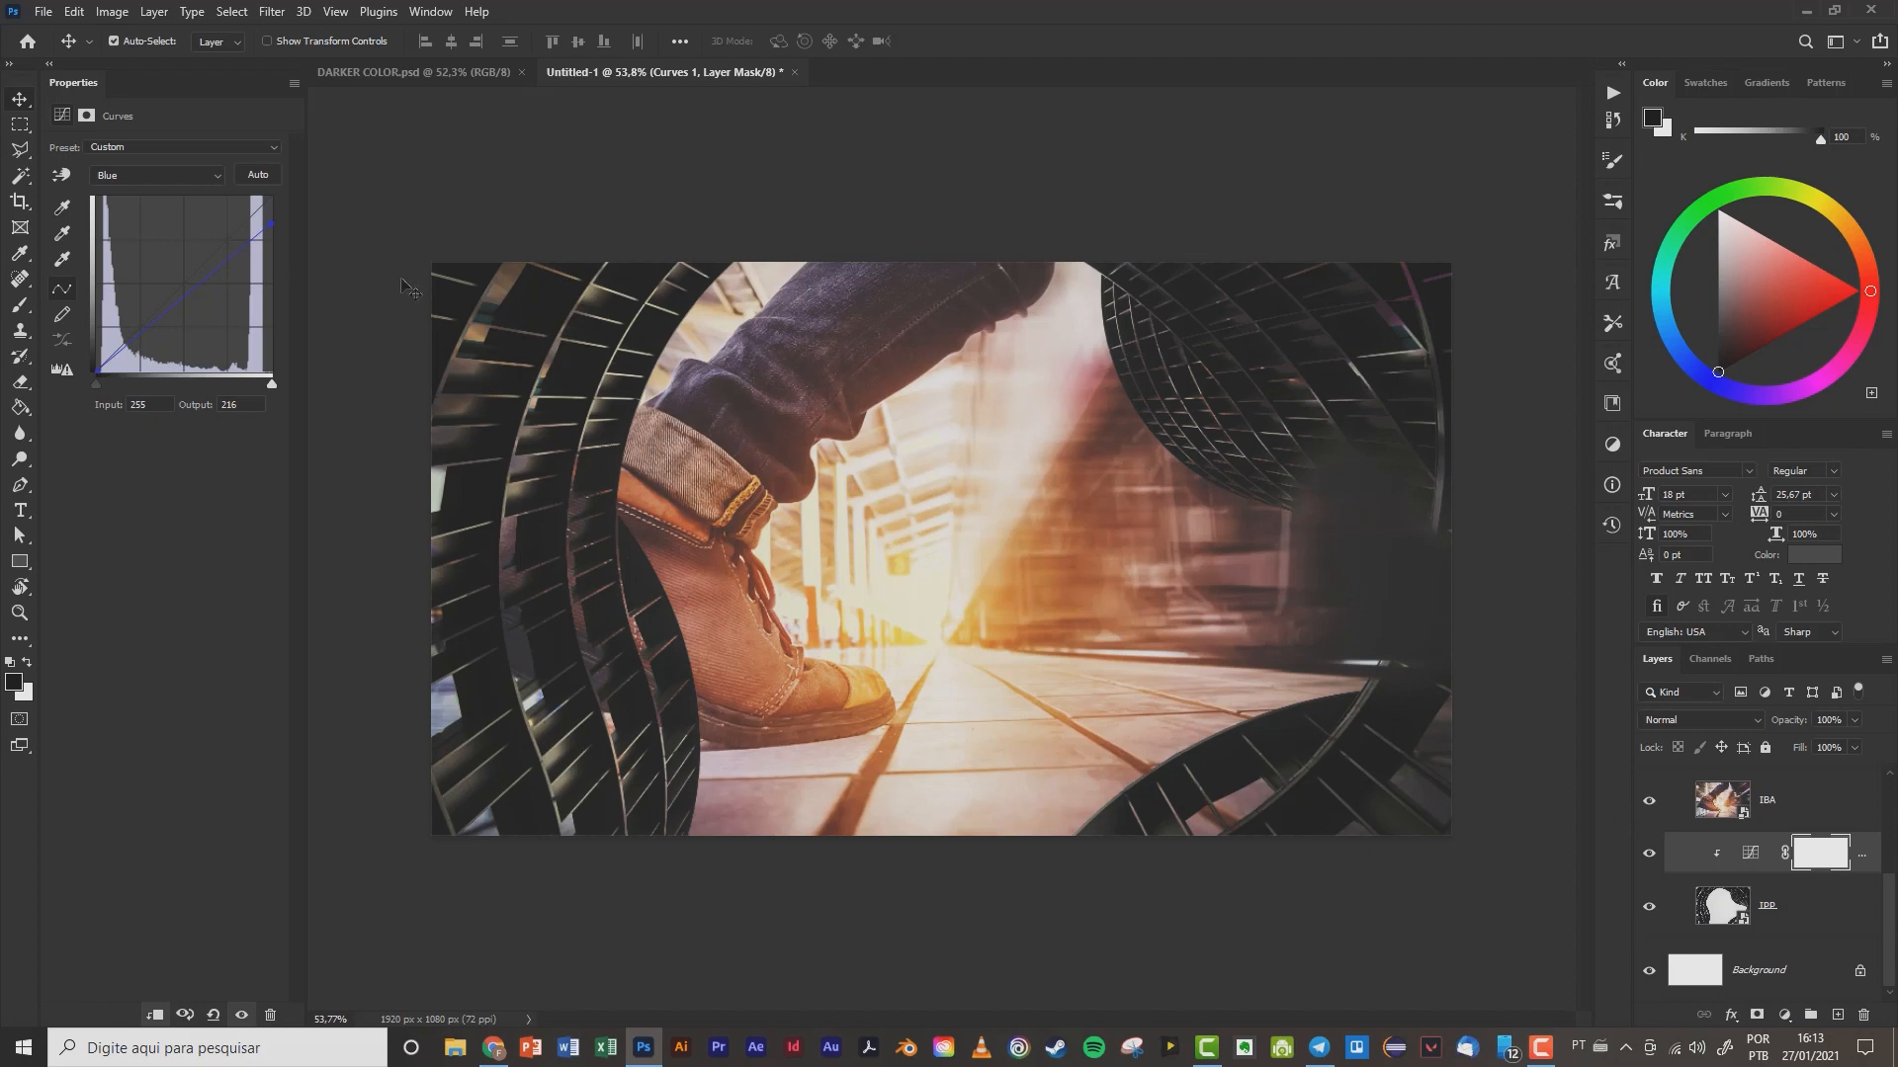
{"action": "left_click_drag", "start_coordinate": [270, 384], "coordinate": [341, 394]}
{"action": "mouse_move", "coordinate": [273, 226]}
{"action": "left_mouse_down"}
{"action": "mouse_move", "coordinate": [282, 166]}
{"action": "mouse_move", "coordinate": [299, 258]}
{"action": "mouse_move", "coordinate": [305, 242]}
{"action": "left_mouse_up"}
- Move the white point of the Red curve to an input of 170, keeping its output at 255
{"action": "left_click", "coordinate": [216, 169]}
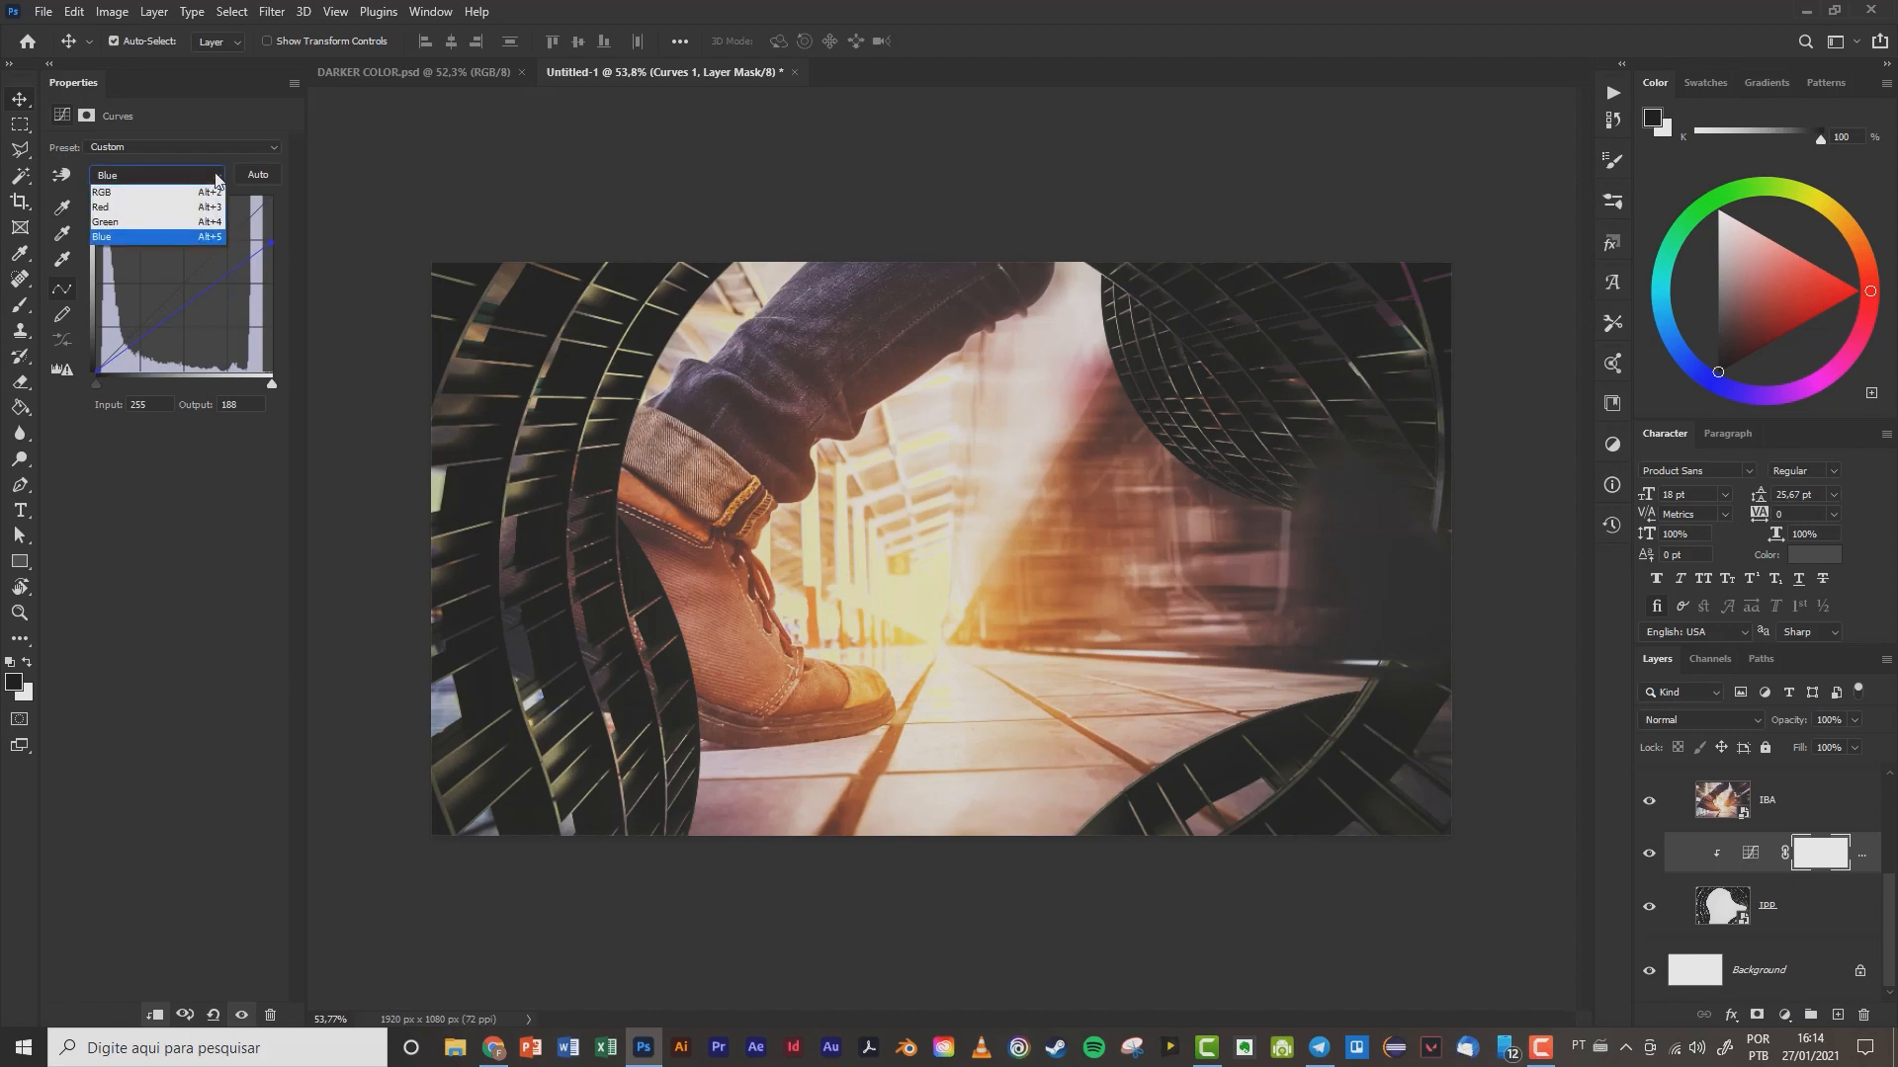
{"action": "left_click", "coordinate": [142, 204]}
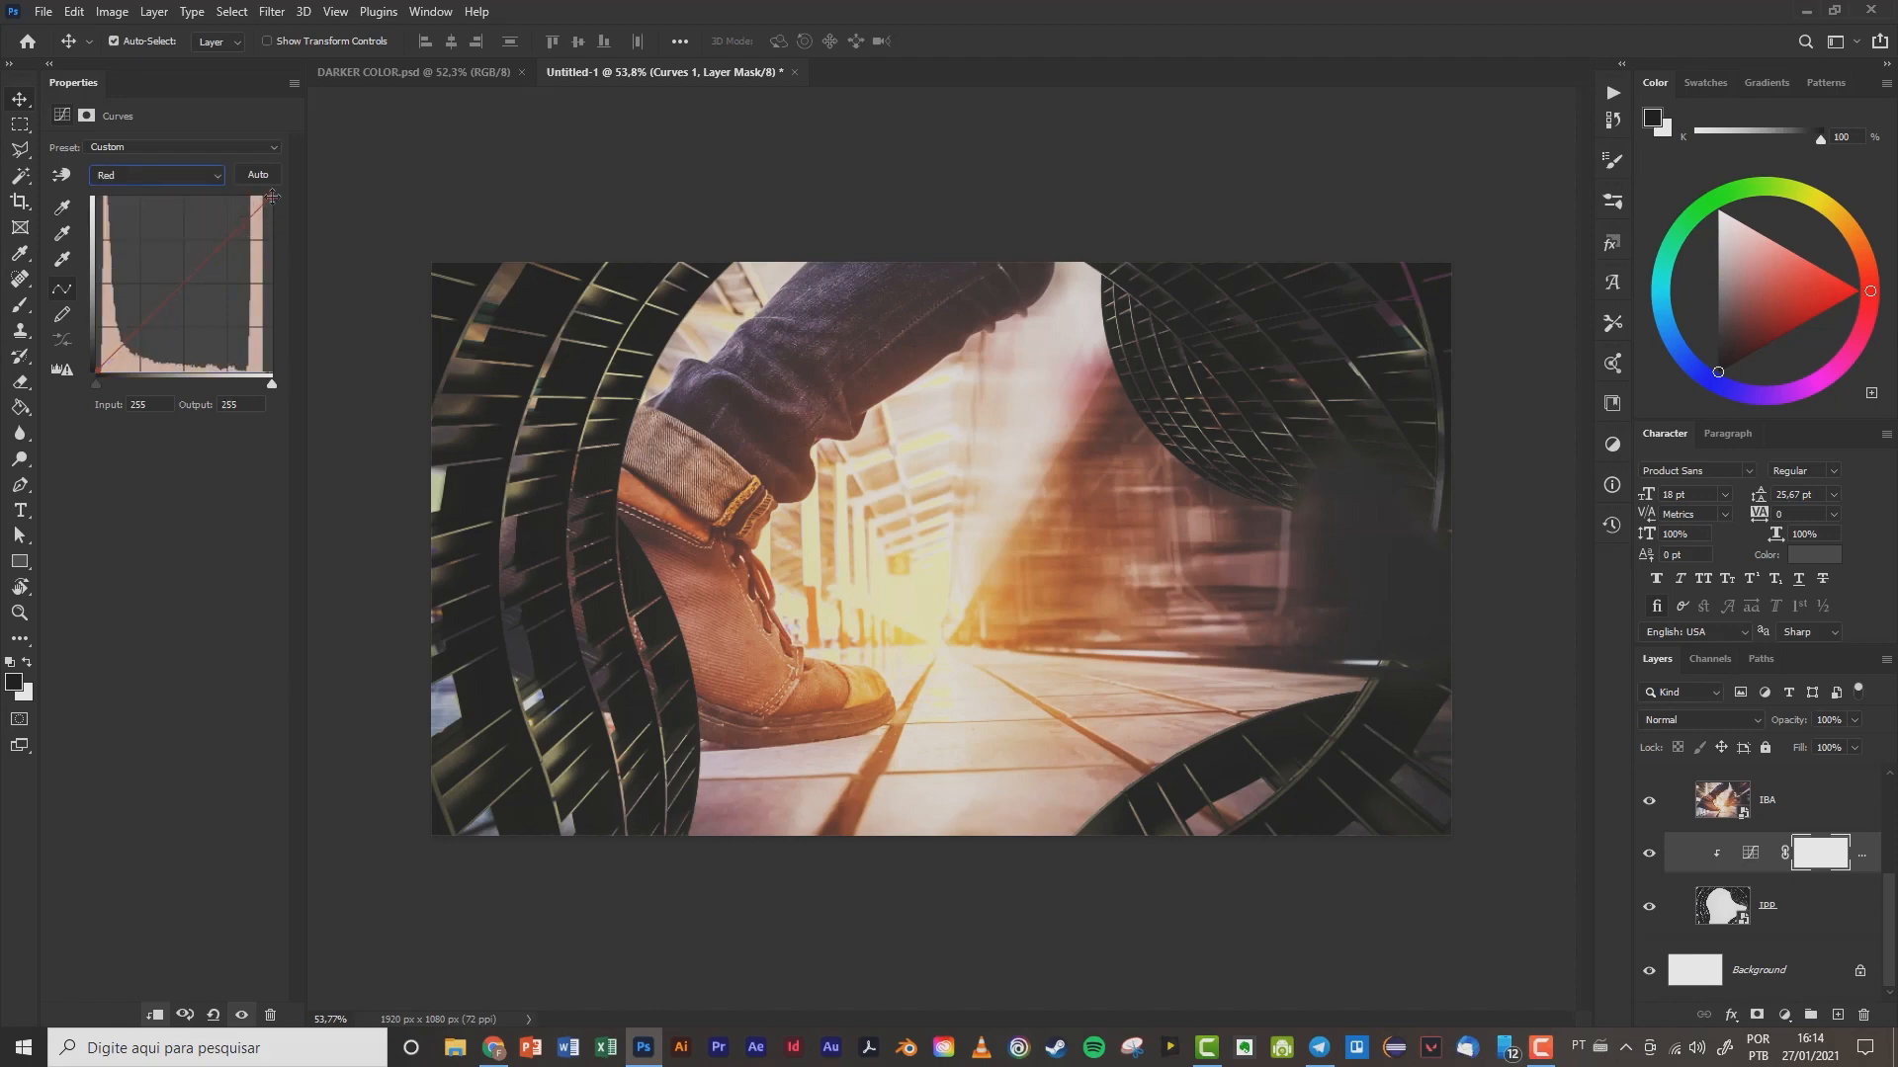
{"action": "left_click_drag", "start_coordinate": [271, 197], "coordinate": [326, 186]}
{"action": "left_click_drag", "start_coordinate": [272, 194], "coordinate": [212, 174]}
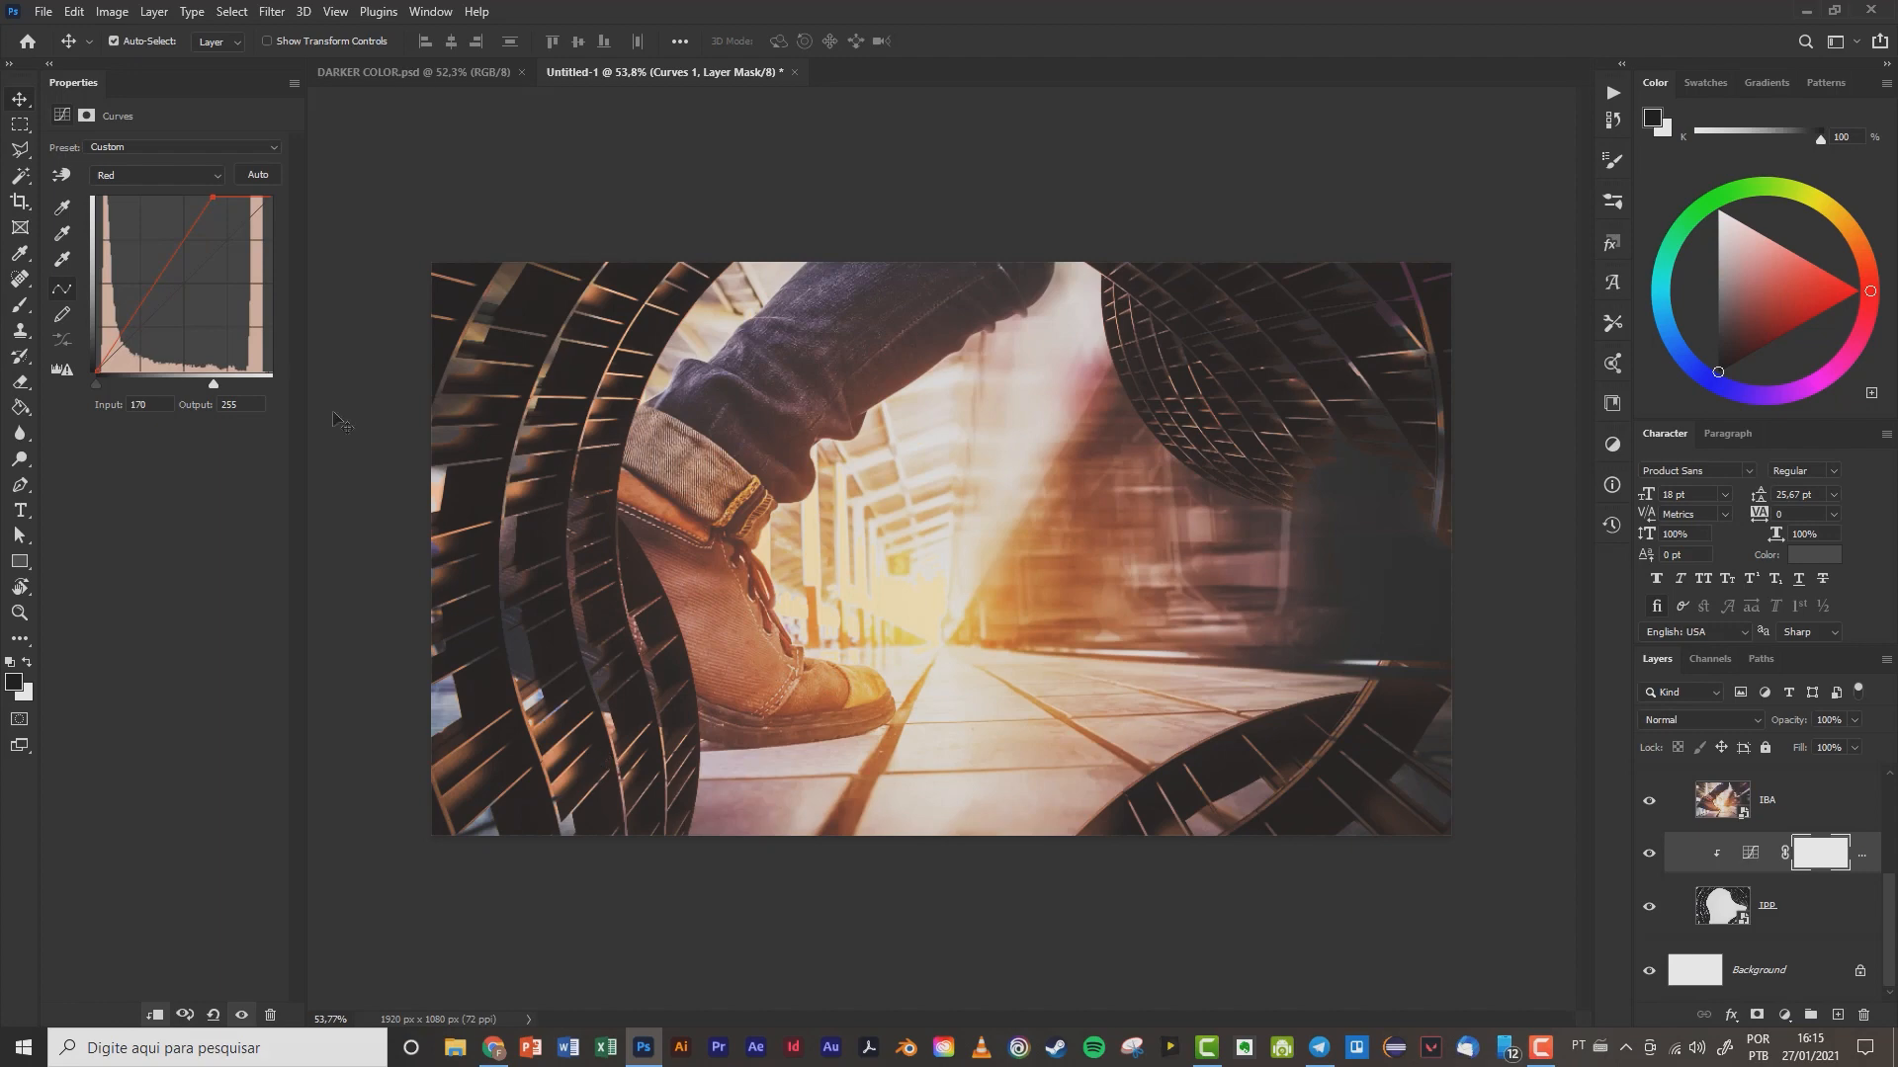
- Try moving the white point of the RGB curve to an input of 179
{"action": "left_click", "coordinate": [206, 175]}
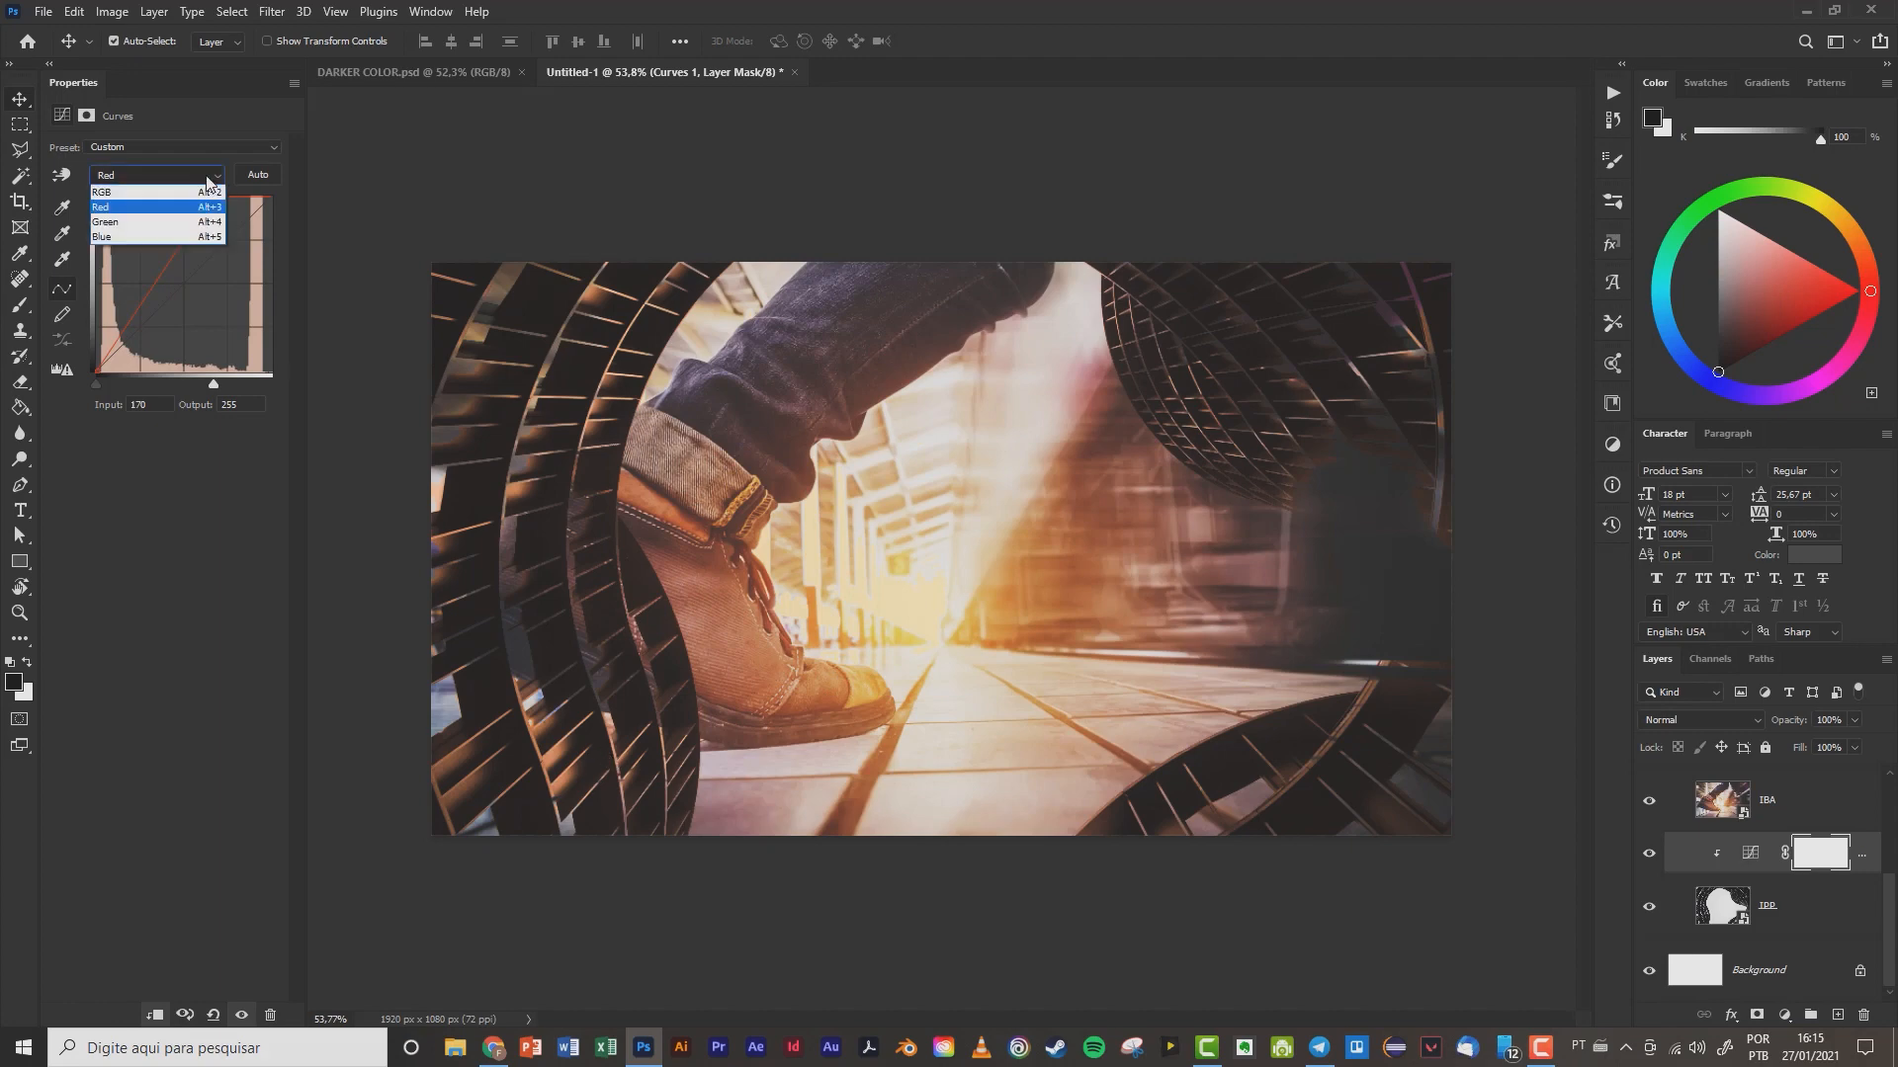
{"action": "left_click", "coordinate": [145, 194]}
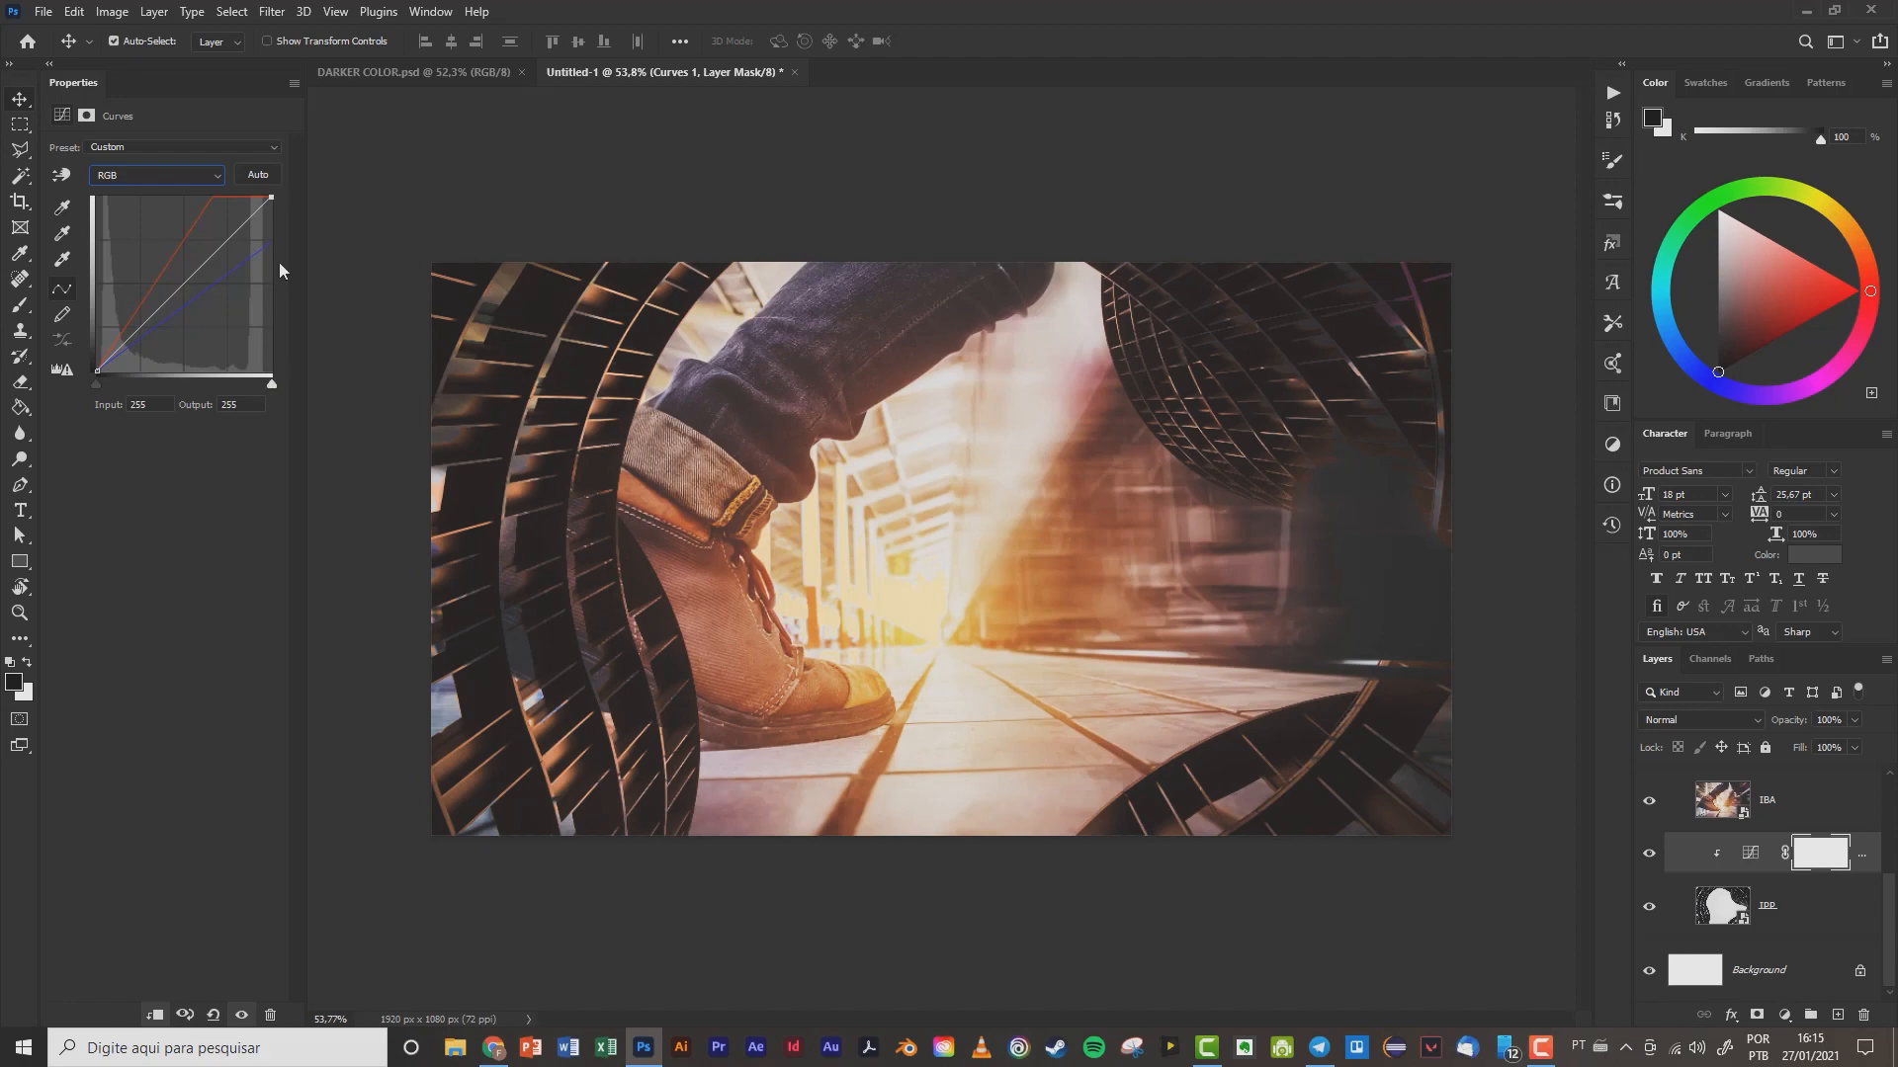
{"action": "left_click", "coordinate": [271, 197]}
{"action": "mouse_move", "coordinate": [270, 197]}
{"action": "left_mouse_down"}
{"action": "mouse_move", "coordinate": [244, 197]}
{"action": "mouse_move", "coordinate": [271, 223]}
{"action": "mouse_move", "coordinate": [286, 180]}
{"action": "left_mouse_up"}
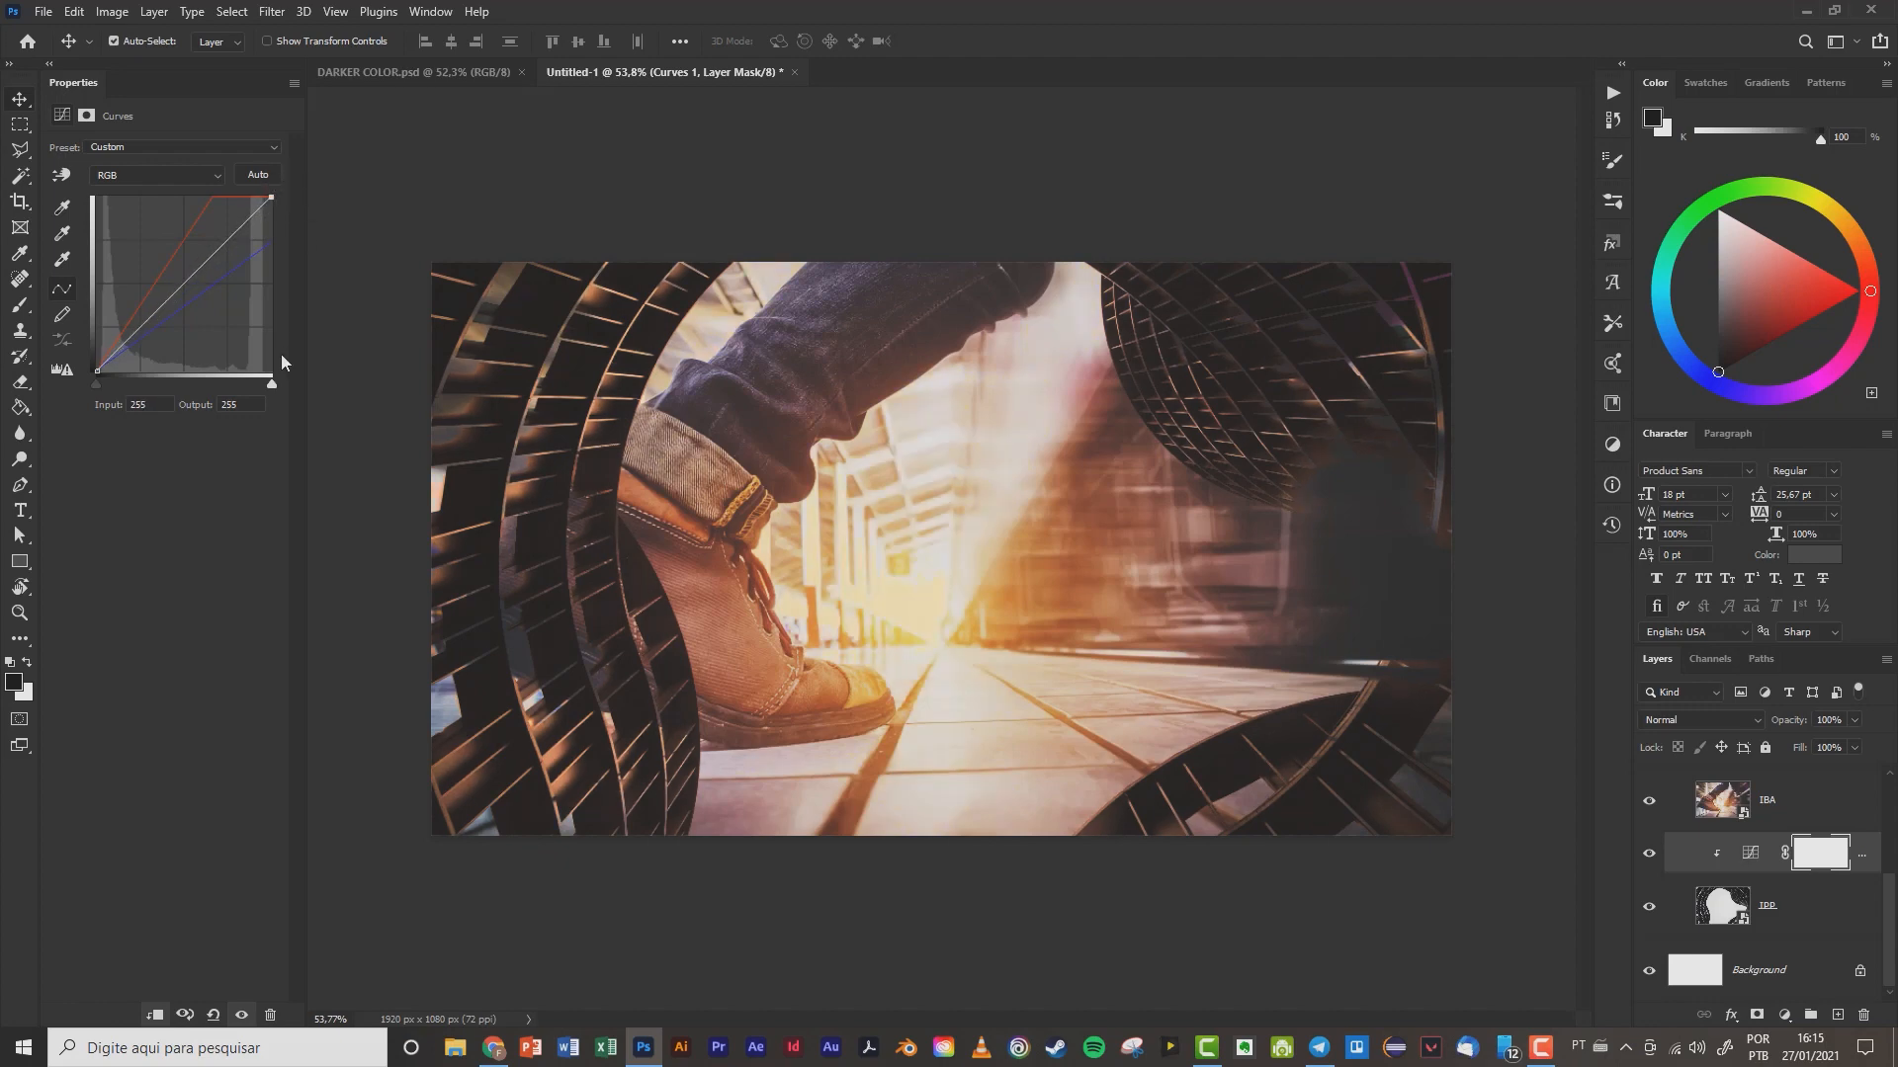
{"action": "left_click_drag", "start_coordinate": [270, 385], "coordinate": [220, 385]}
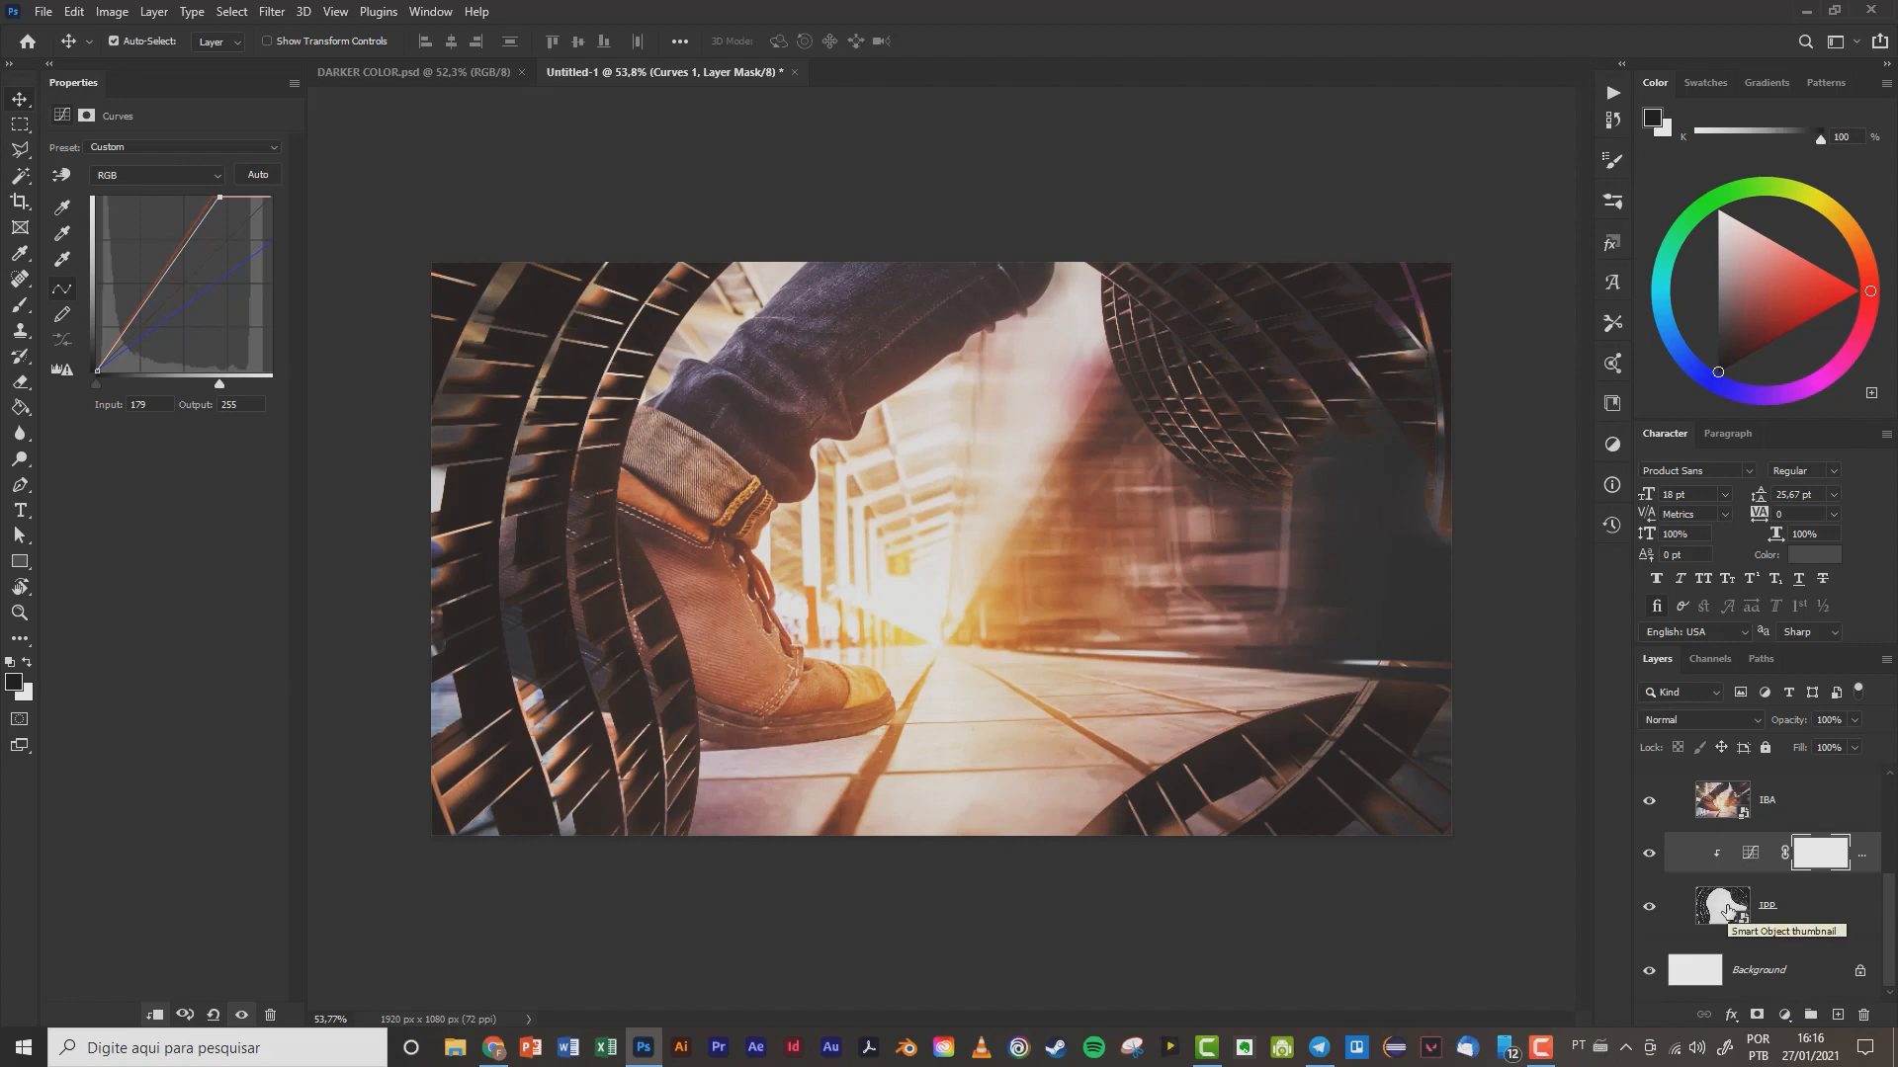
- Set the RGB curve's white point input to 225 and pull its midtones down at input 106, output 65
{"action": "left_click", "coordinate": [1789, 920]}
{"action": "left_click", "coordinate": [1794, 810]}
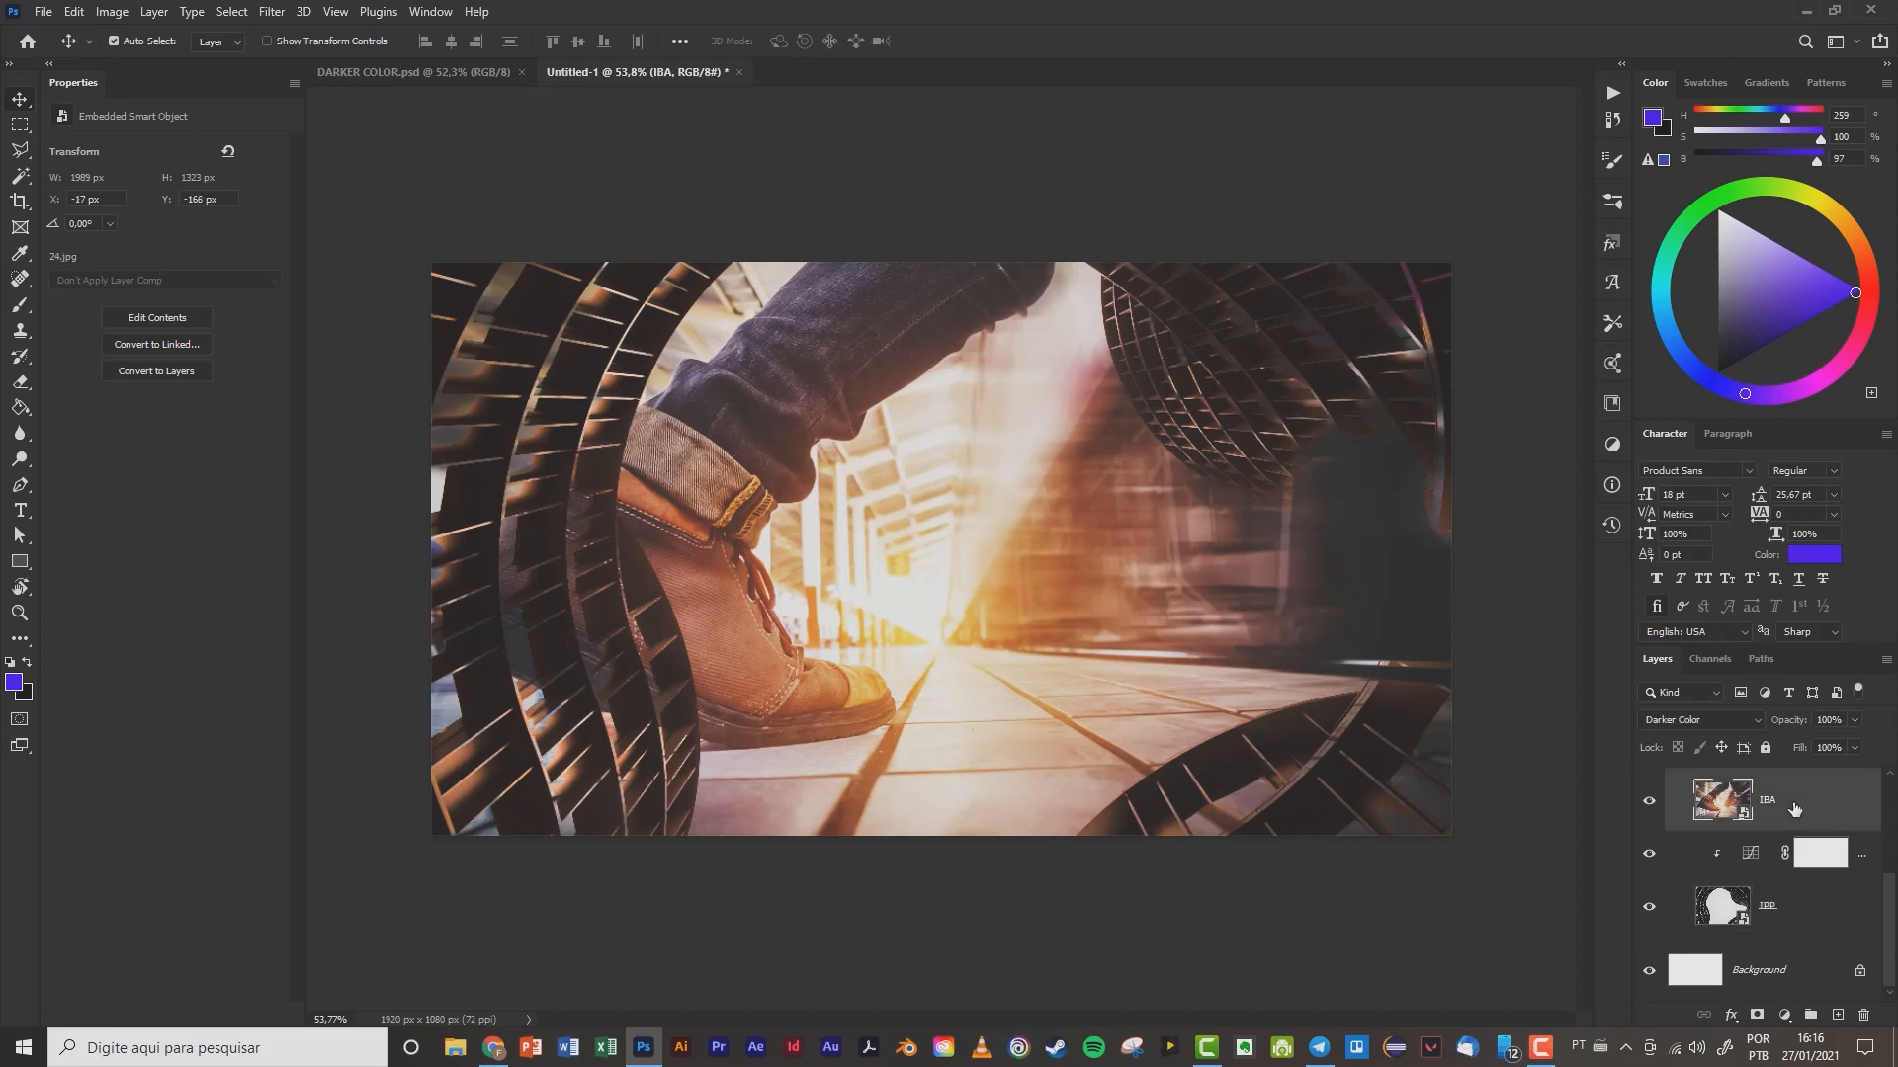
{"action": "left_click", "coordinate": [1751, 854]}
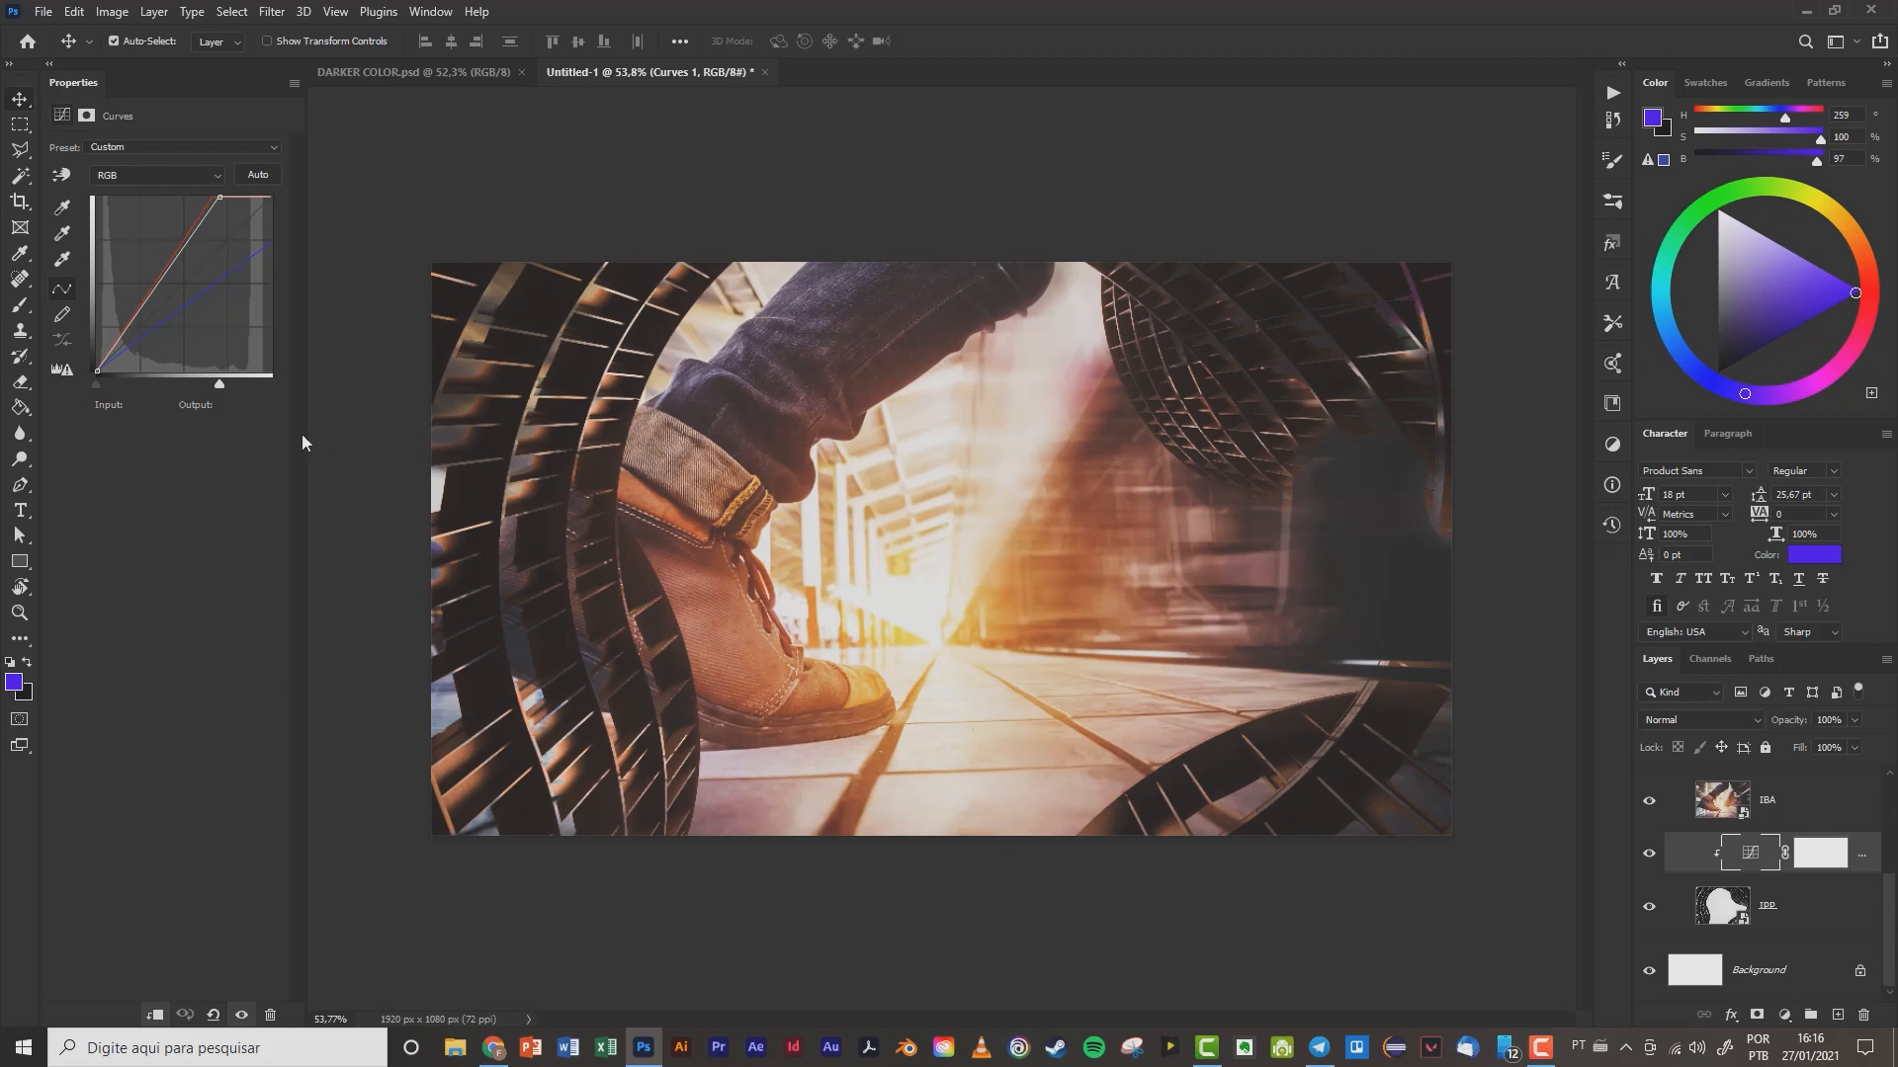
{"action": "left_click_drag", "start_coordinate": [209, 382], "coordinate": [251, 390]}
{"action": "mouse_move", "coordinate": [245, 391]}
{"action": "left_mouse_down"}
{"action": "mouse_move", "coordinate": [275, 387]}
{"action": "mouse_move", "coordinate": [236, 391]}
{"action": "mouse_move", "coordinate": [253, 390]}
{"action": "left_mouse_up"}
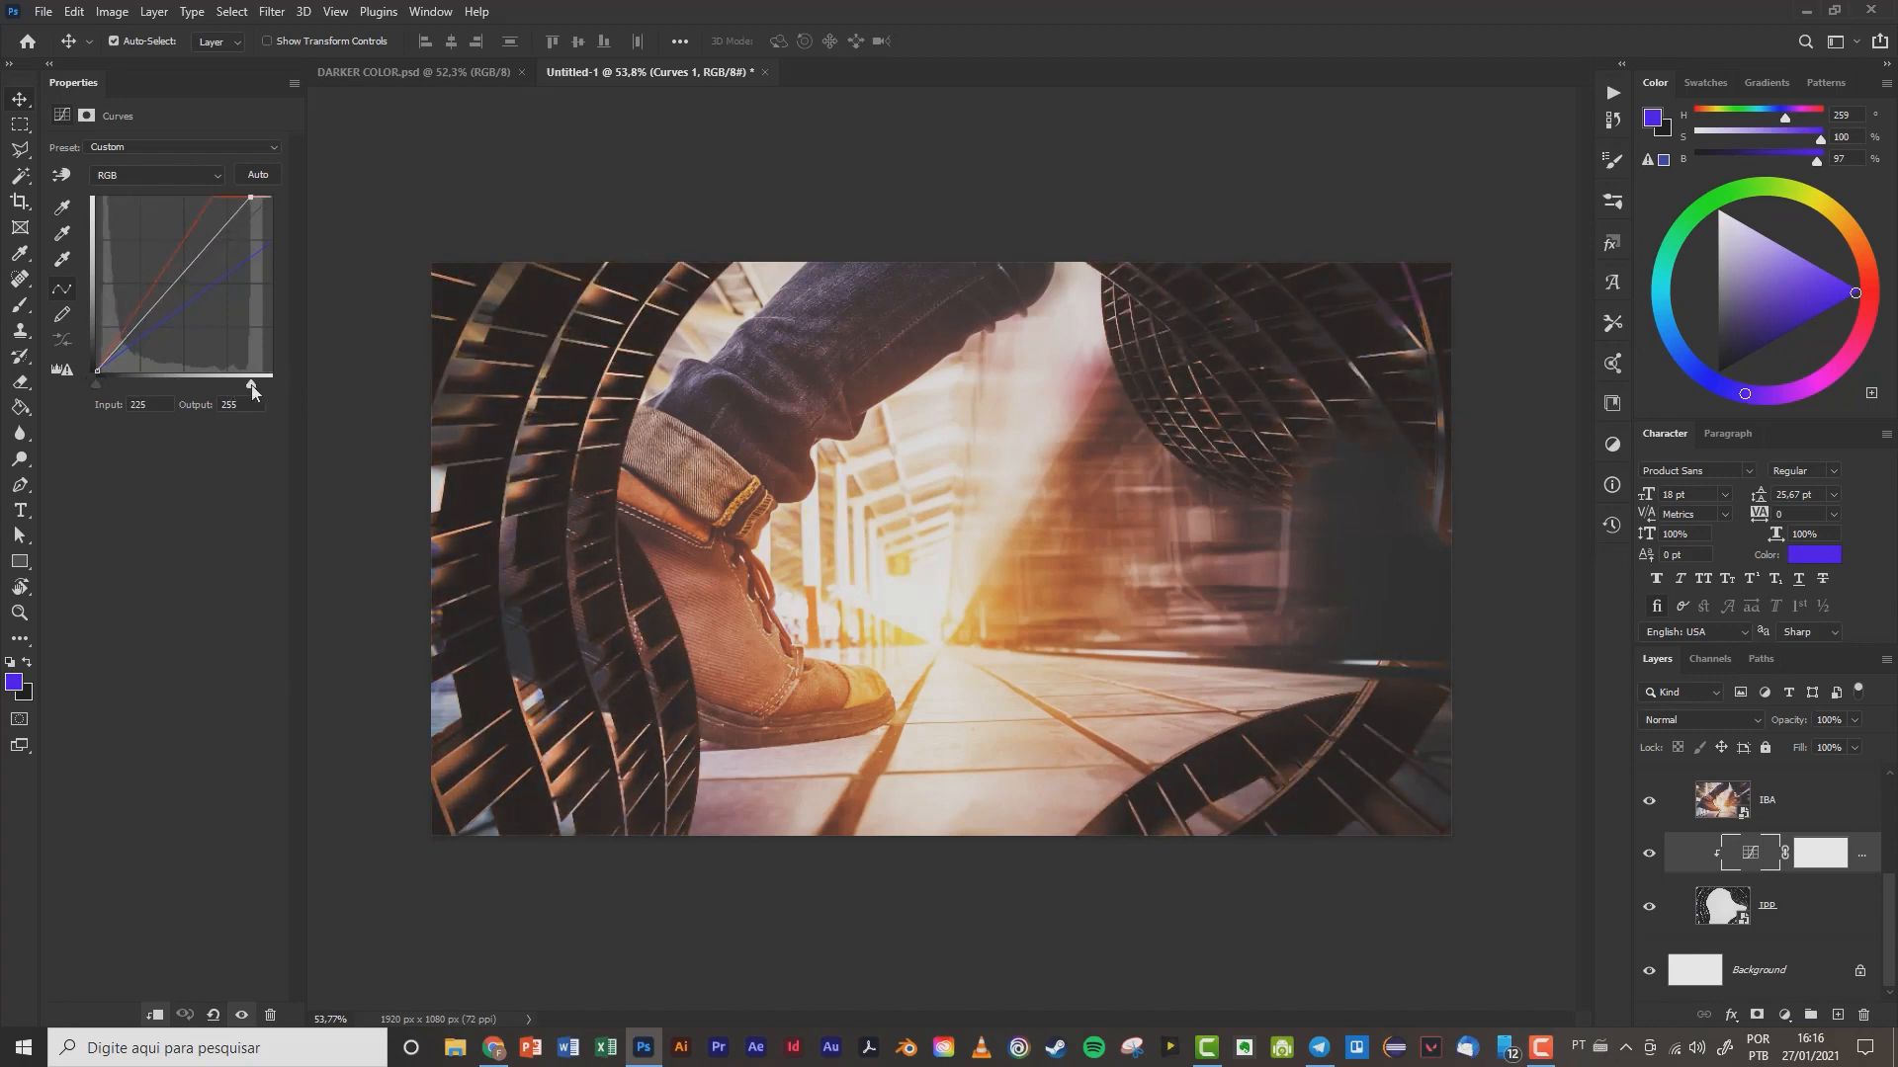
{"action": "left_click_drag", "start_coordinate": [179, 279], "coordinate": [178, 300]}
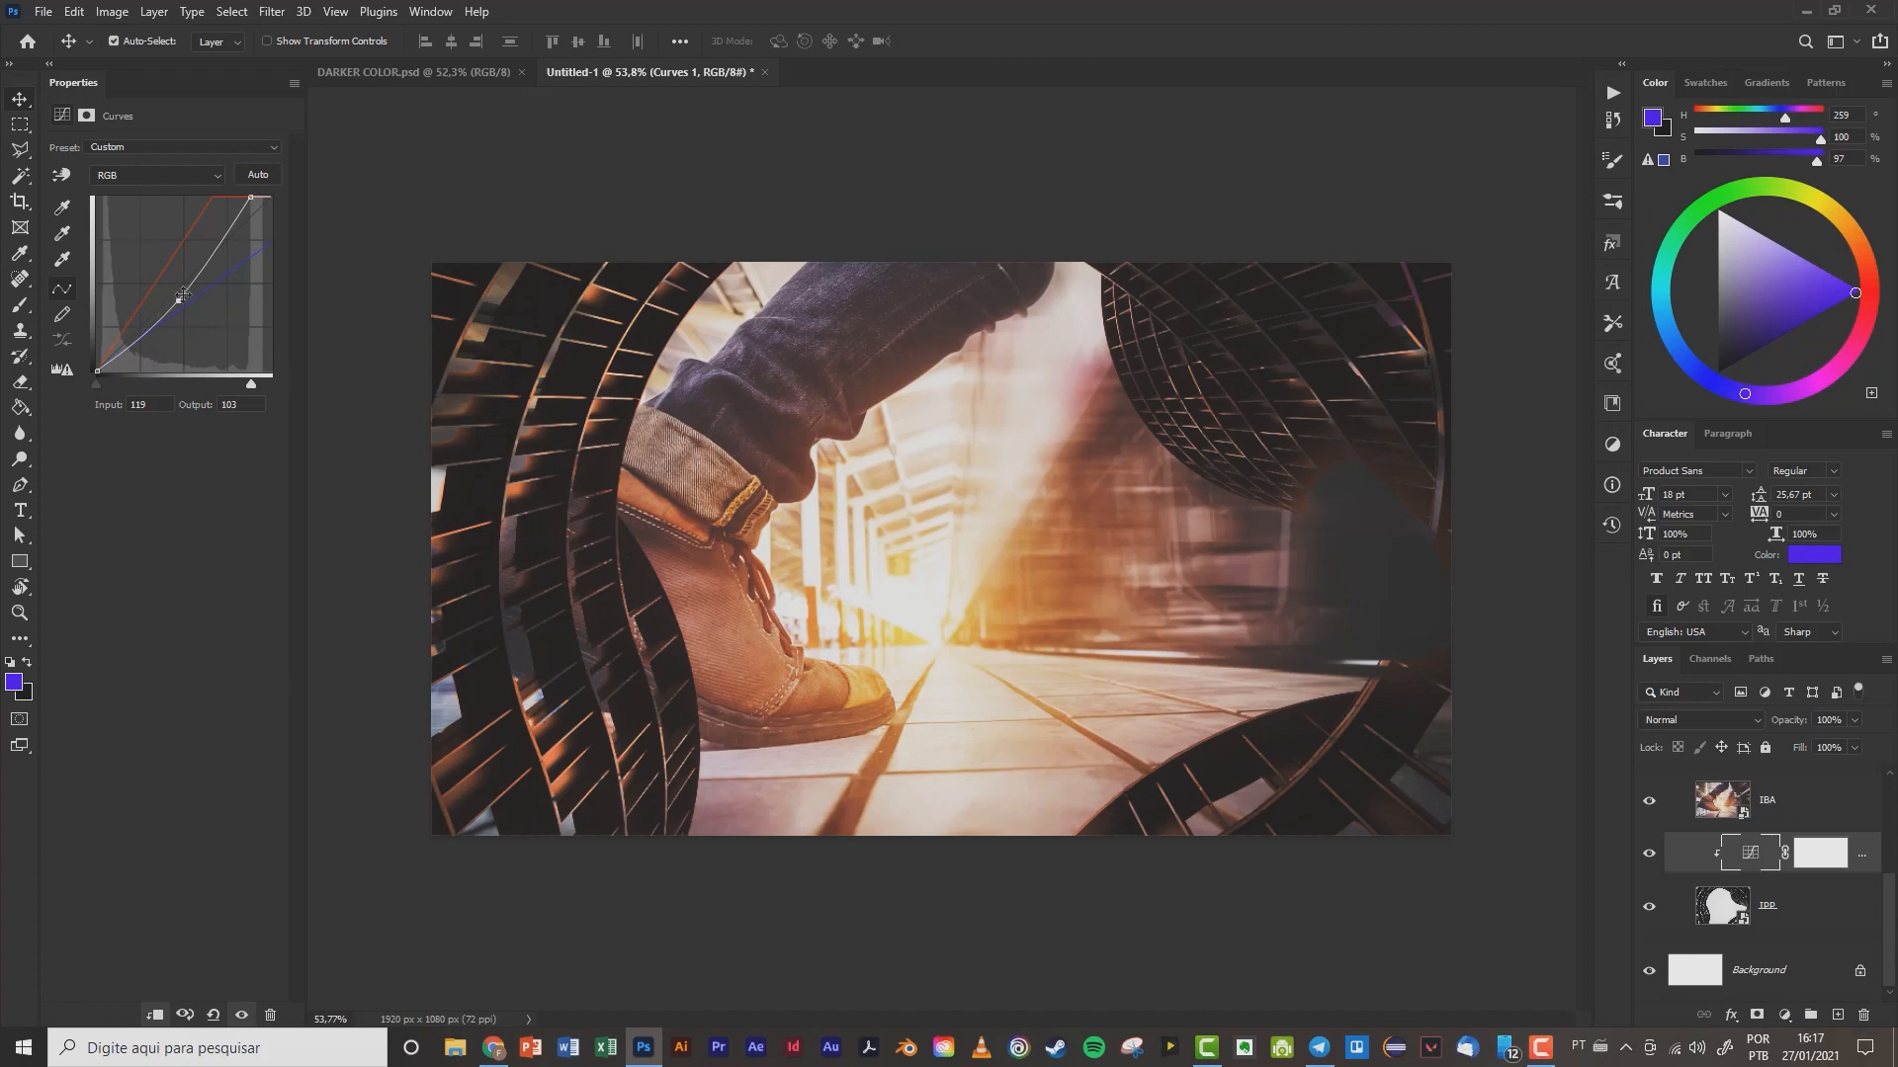
{"action": "mouse_move", "coordinate": [177, 299]}
{"action": "left_mouse_down"}
{"action": "mouse_move", "coordinate": [184, 326]}
{"action": "mouse_move", "coordinate": [179, 246]}
{"action": "mouse_move", "coordinate": [169, 326]}
{"action": "left_mouse_up"}
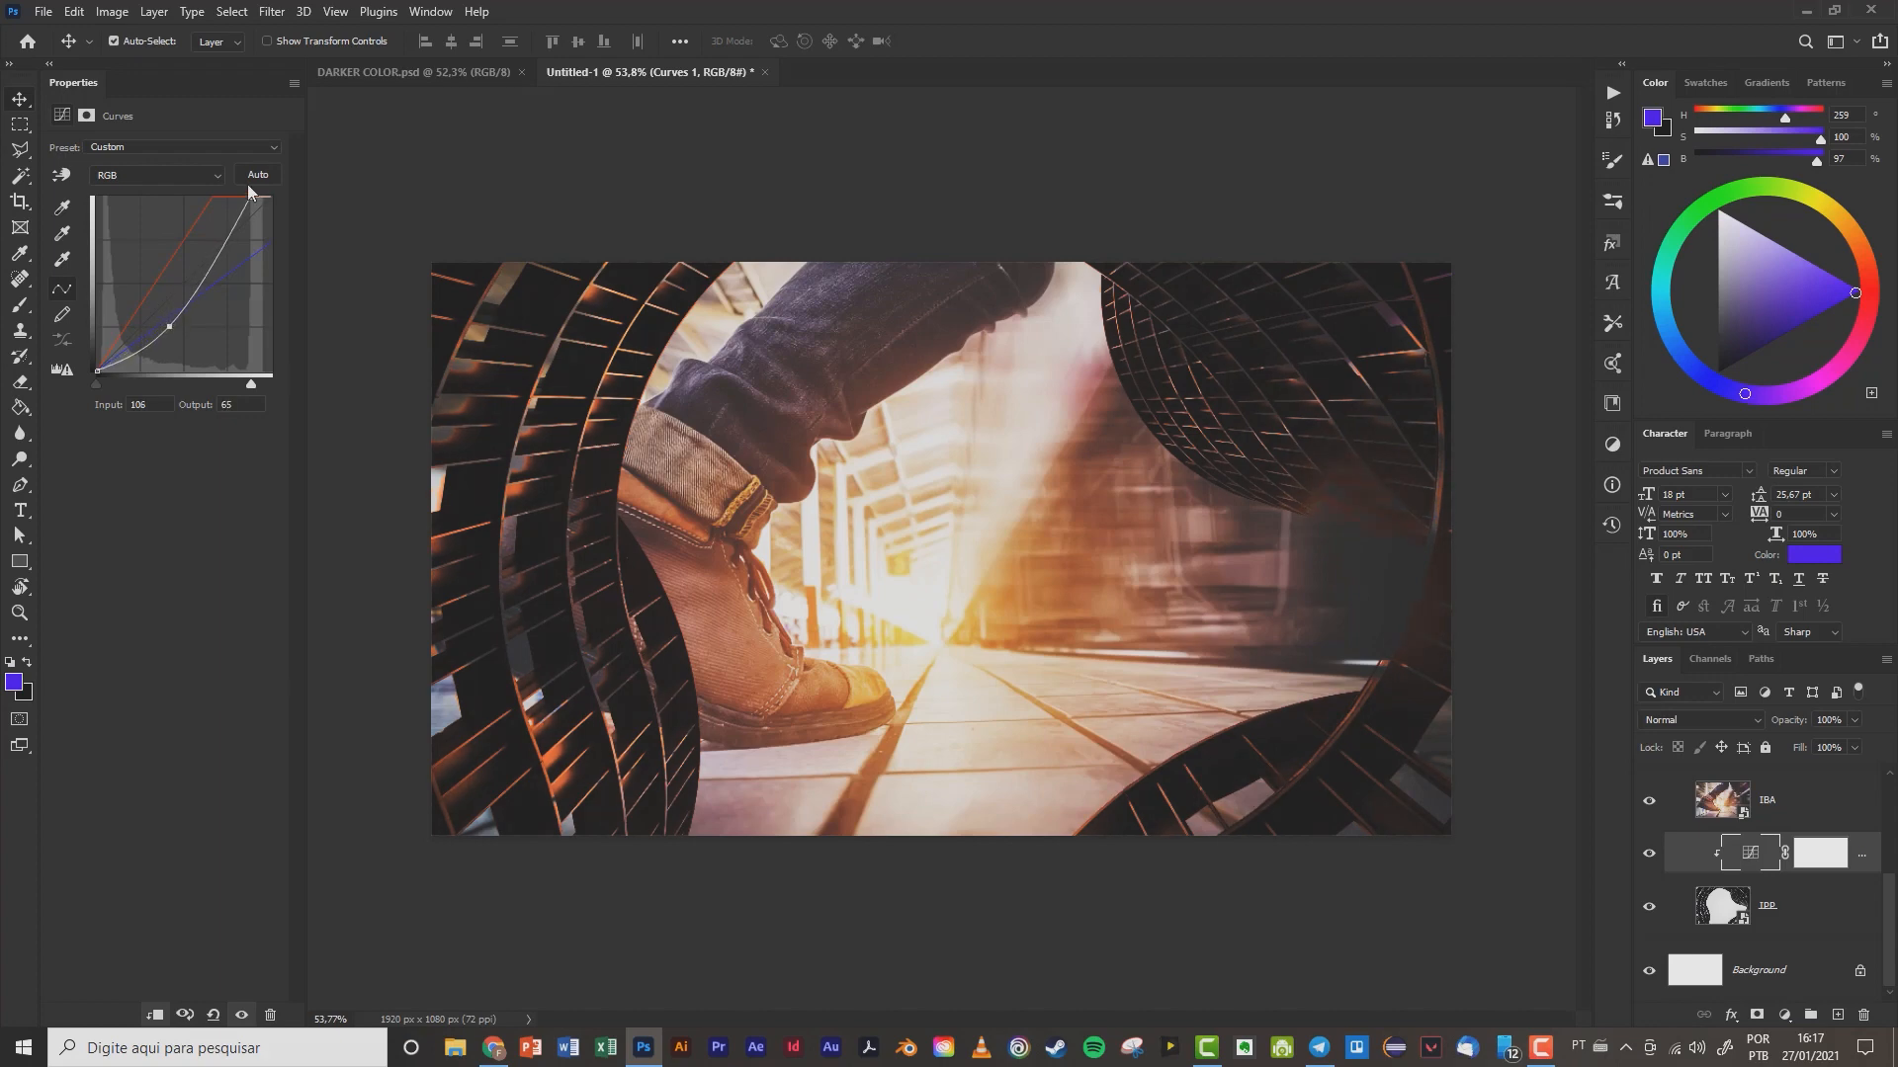
- Add a Red curve point at input 124, output 201, and a Blue curve point at input 200, output 137
{"action": "left_click", "coordinate": [216, 176]}
{"action": "left_click", "coordinate": [220, 205]}
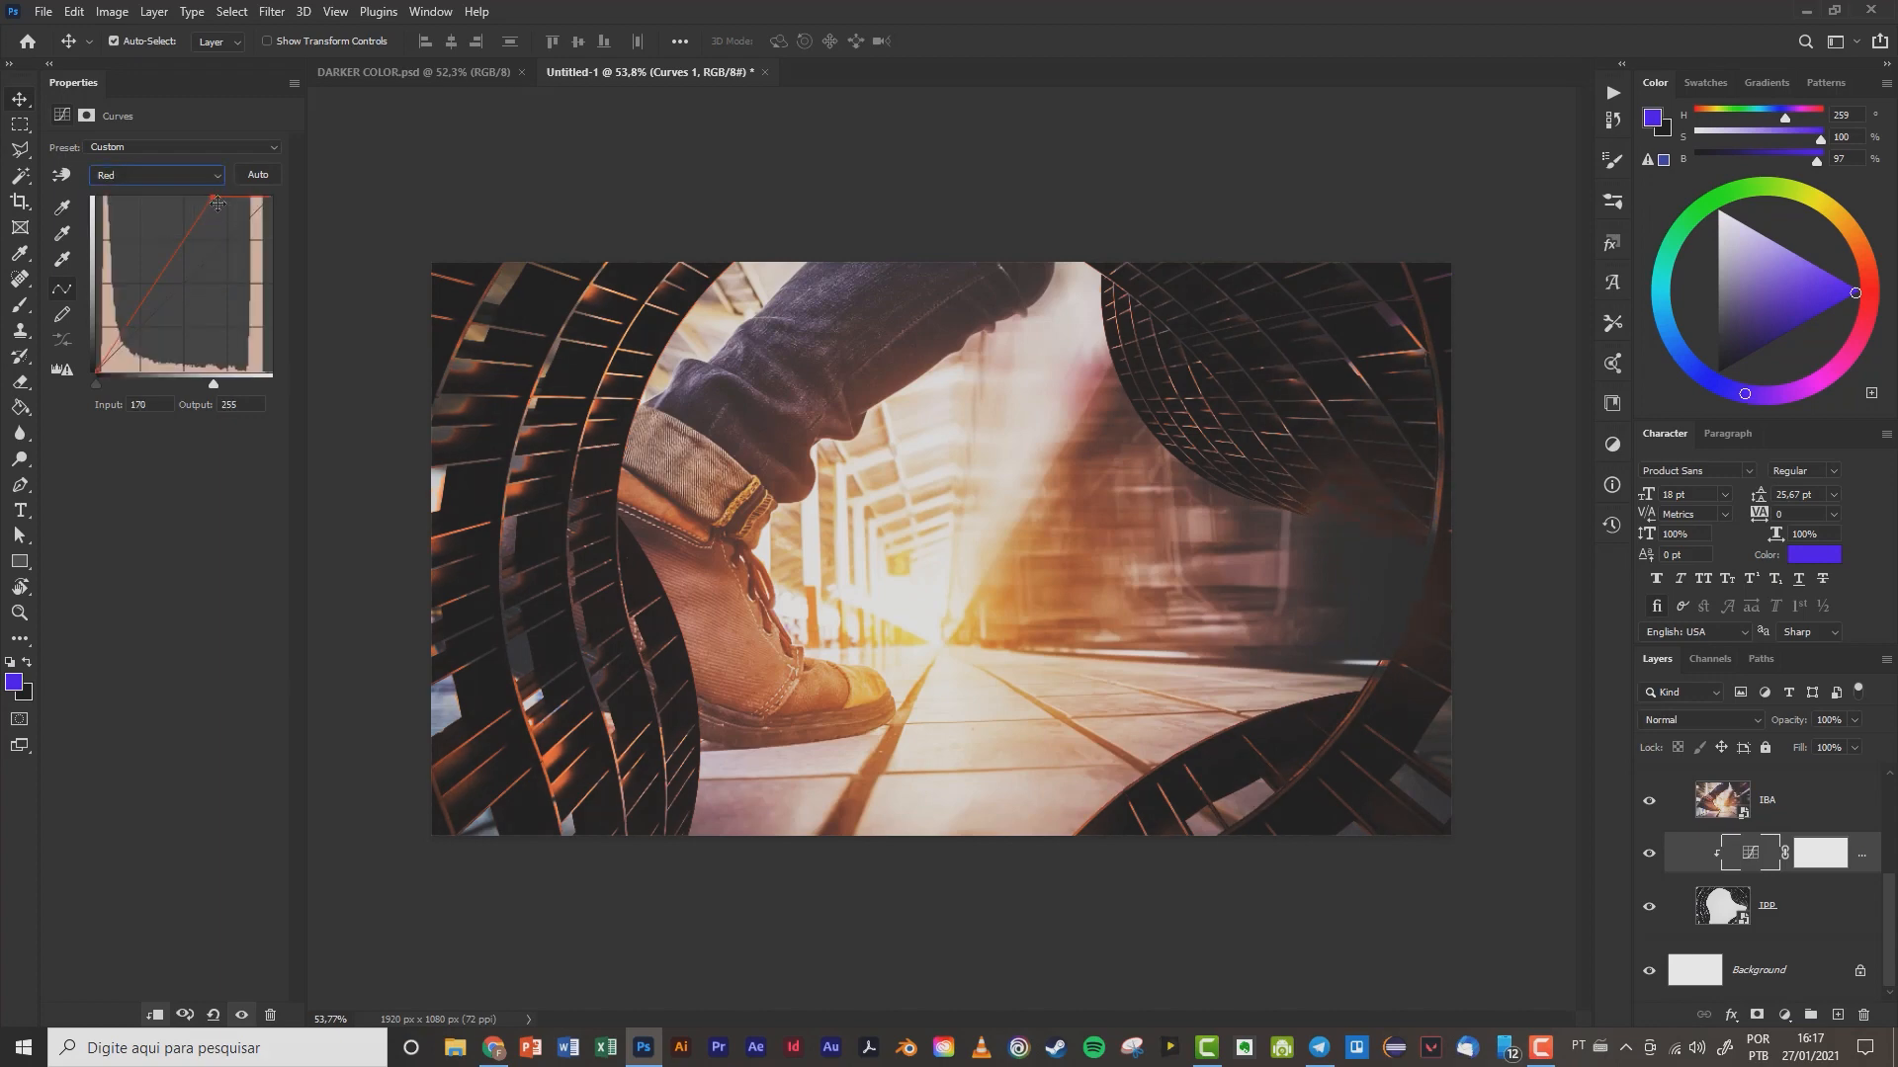
{"action": "left_click_drag", "start_coordinate": [186, 233], "coordinate": [181, 237]}
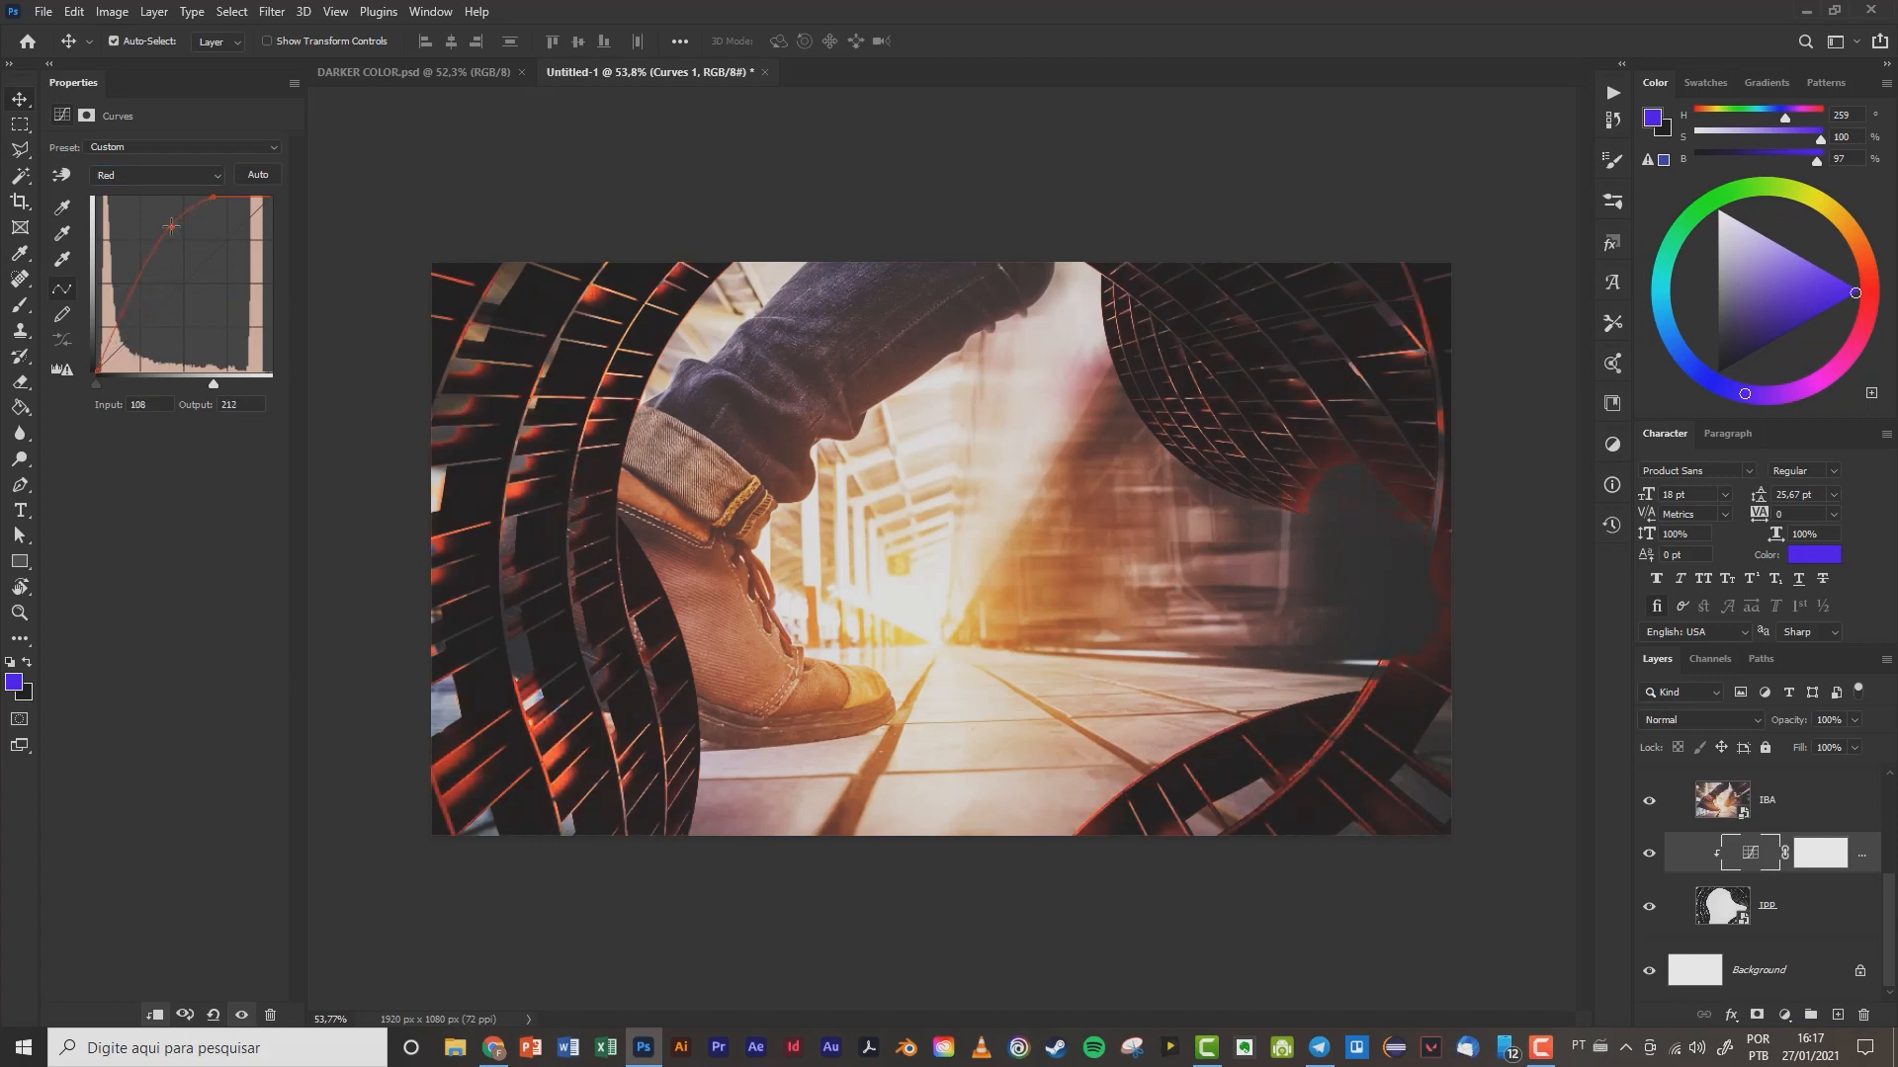
{"action": "left_click", "coordinate": [210, 176]}
{"action": "left_click", "coordinate": [130, 235]}
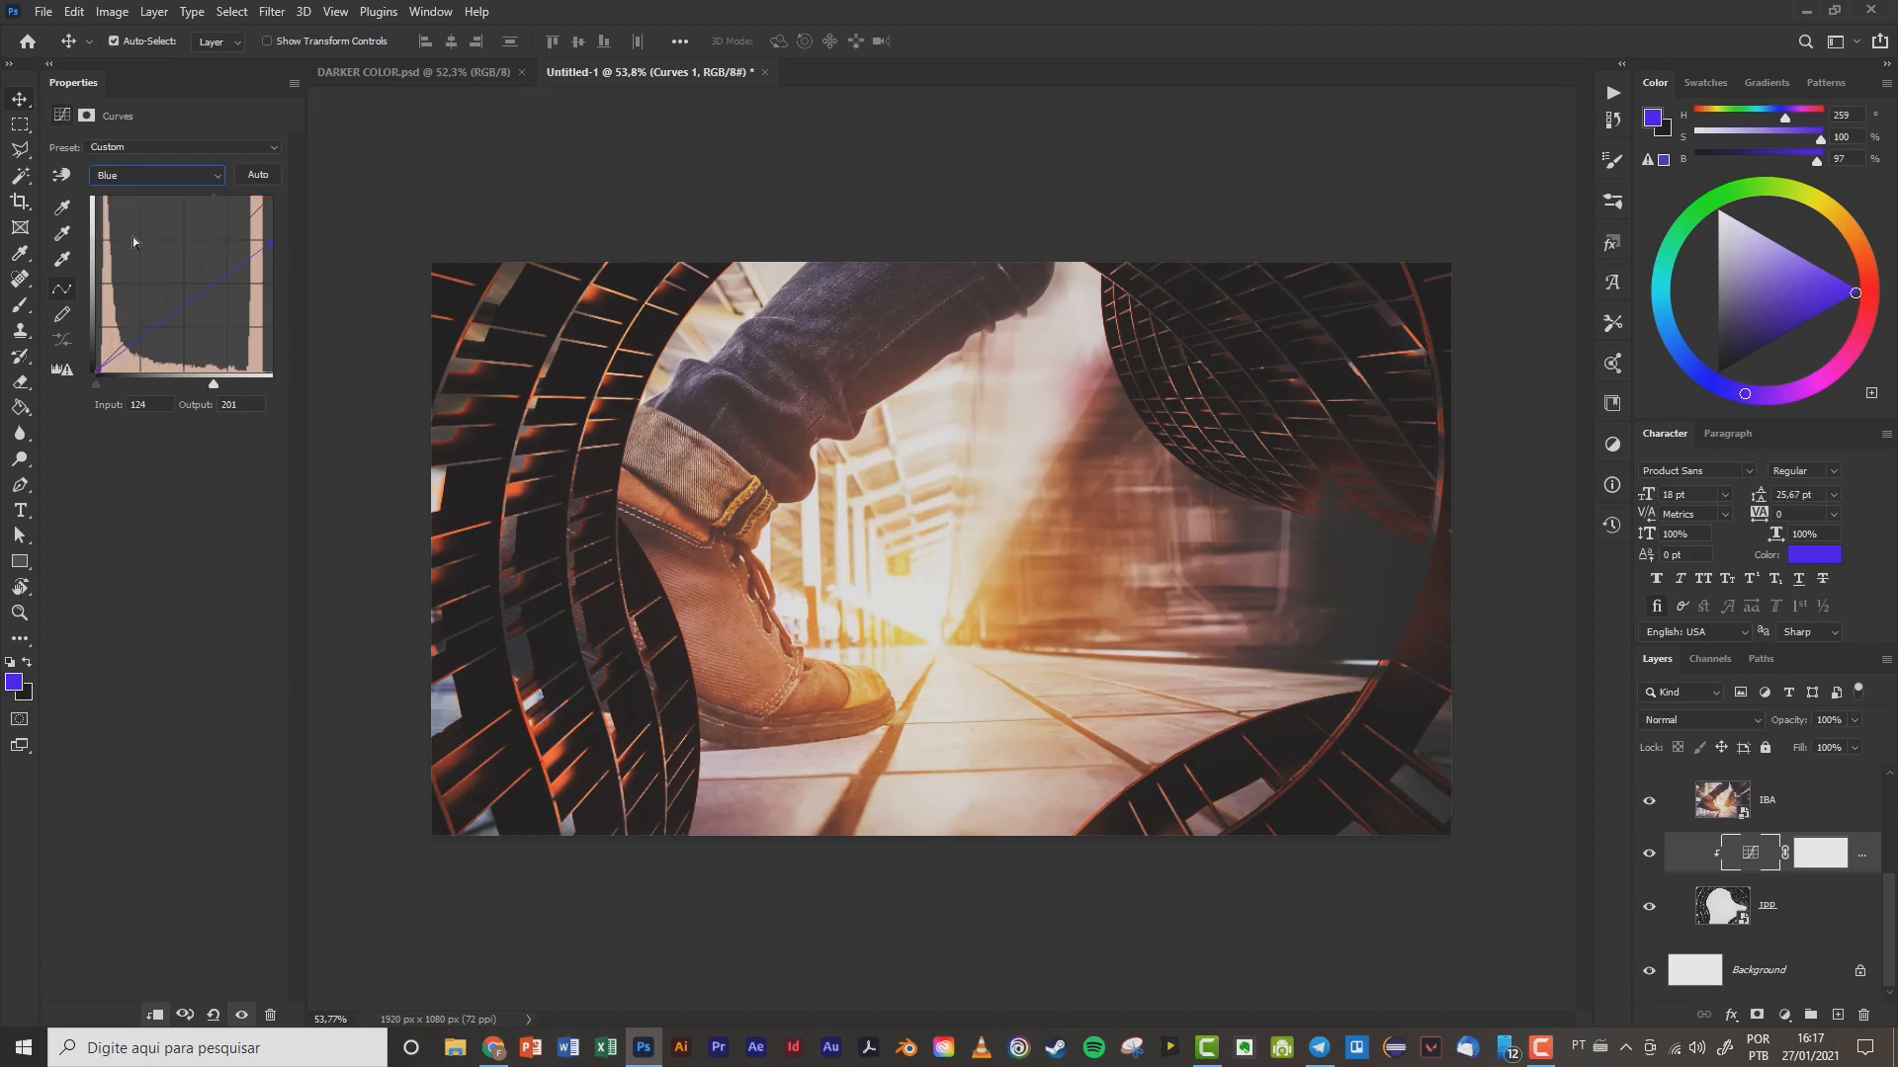
{"action": "left_click_drag", "start_coordinate": [234, 268], "coordinate": [236, 279]}
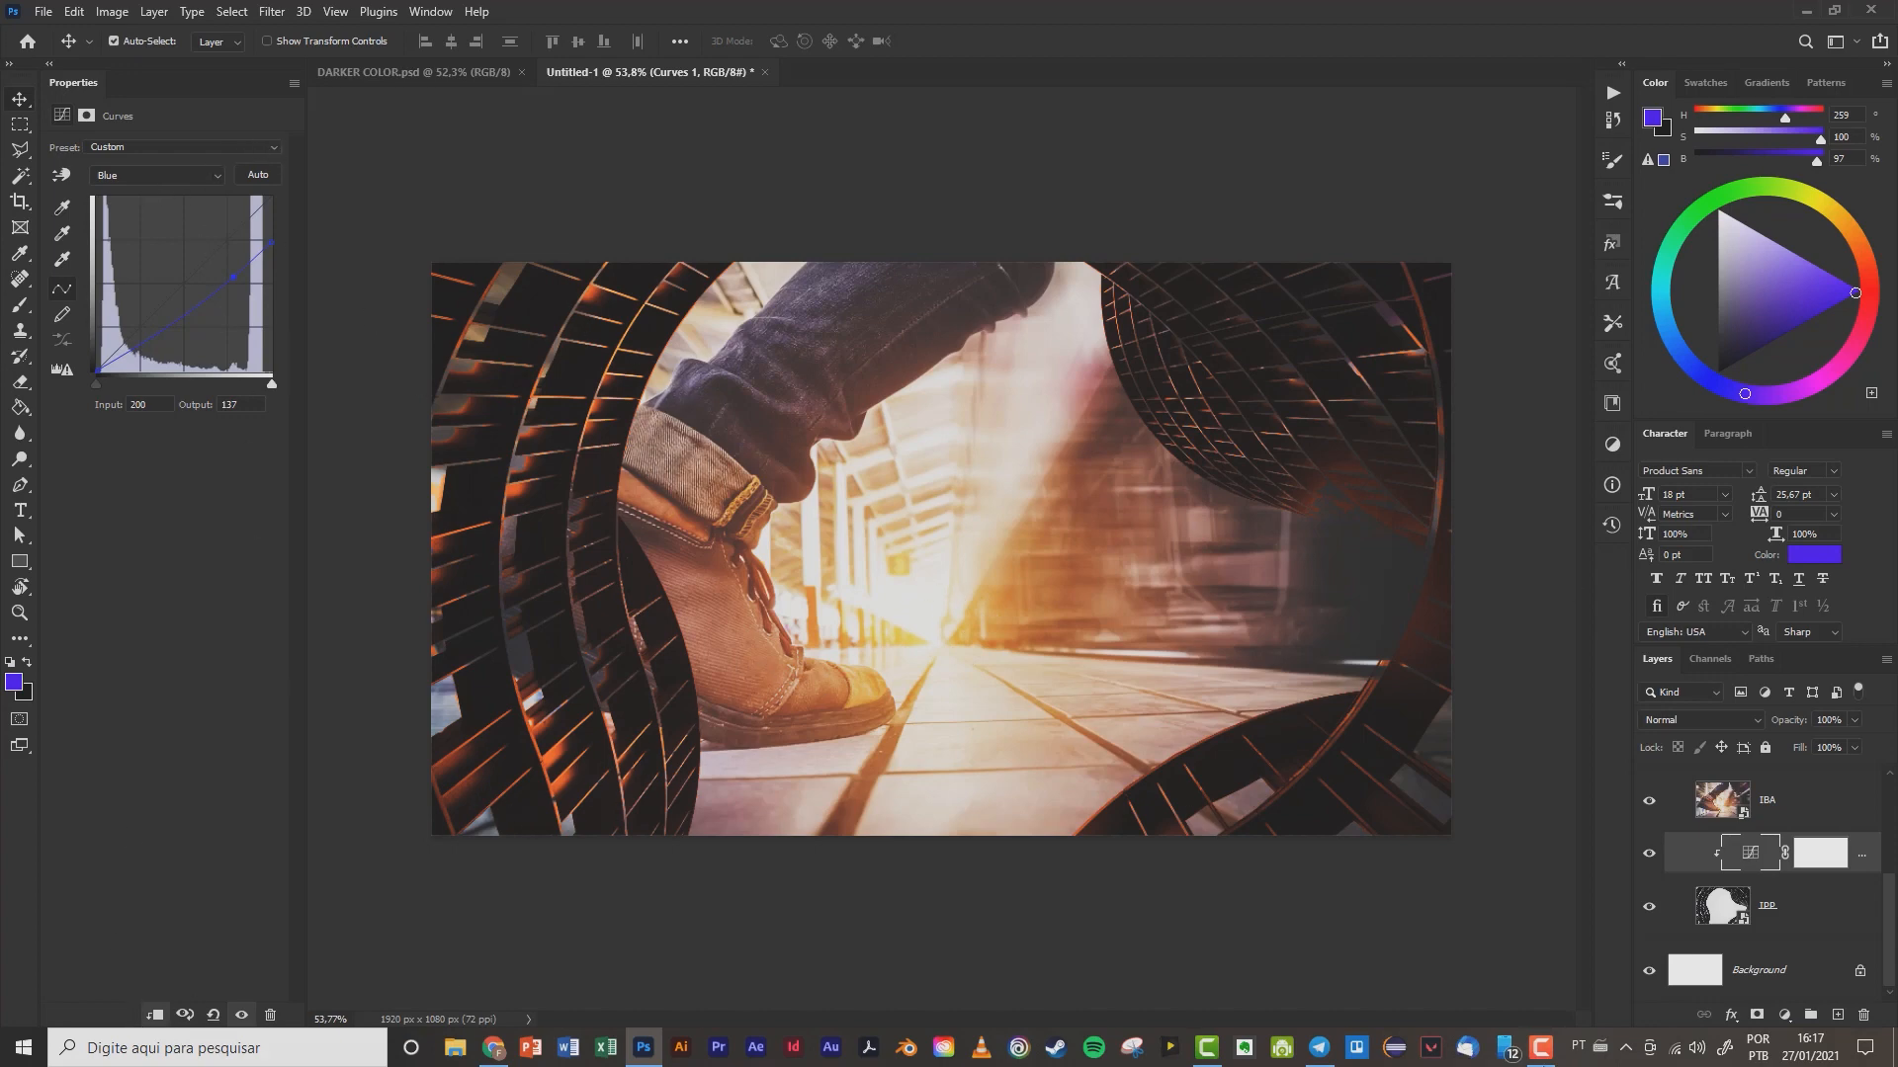
- Add a Brightness/Contrast adjustment clipped to the IPP layer and set its brightness to -9
{"action": "left_click", "coordinate": [1813, 908]}
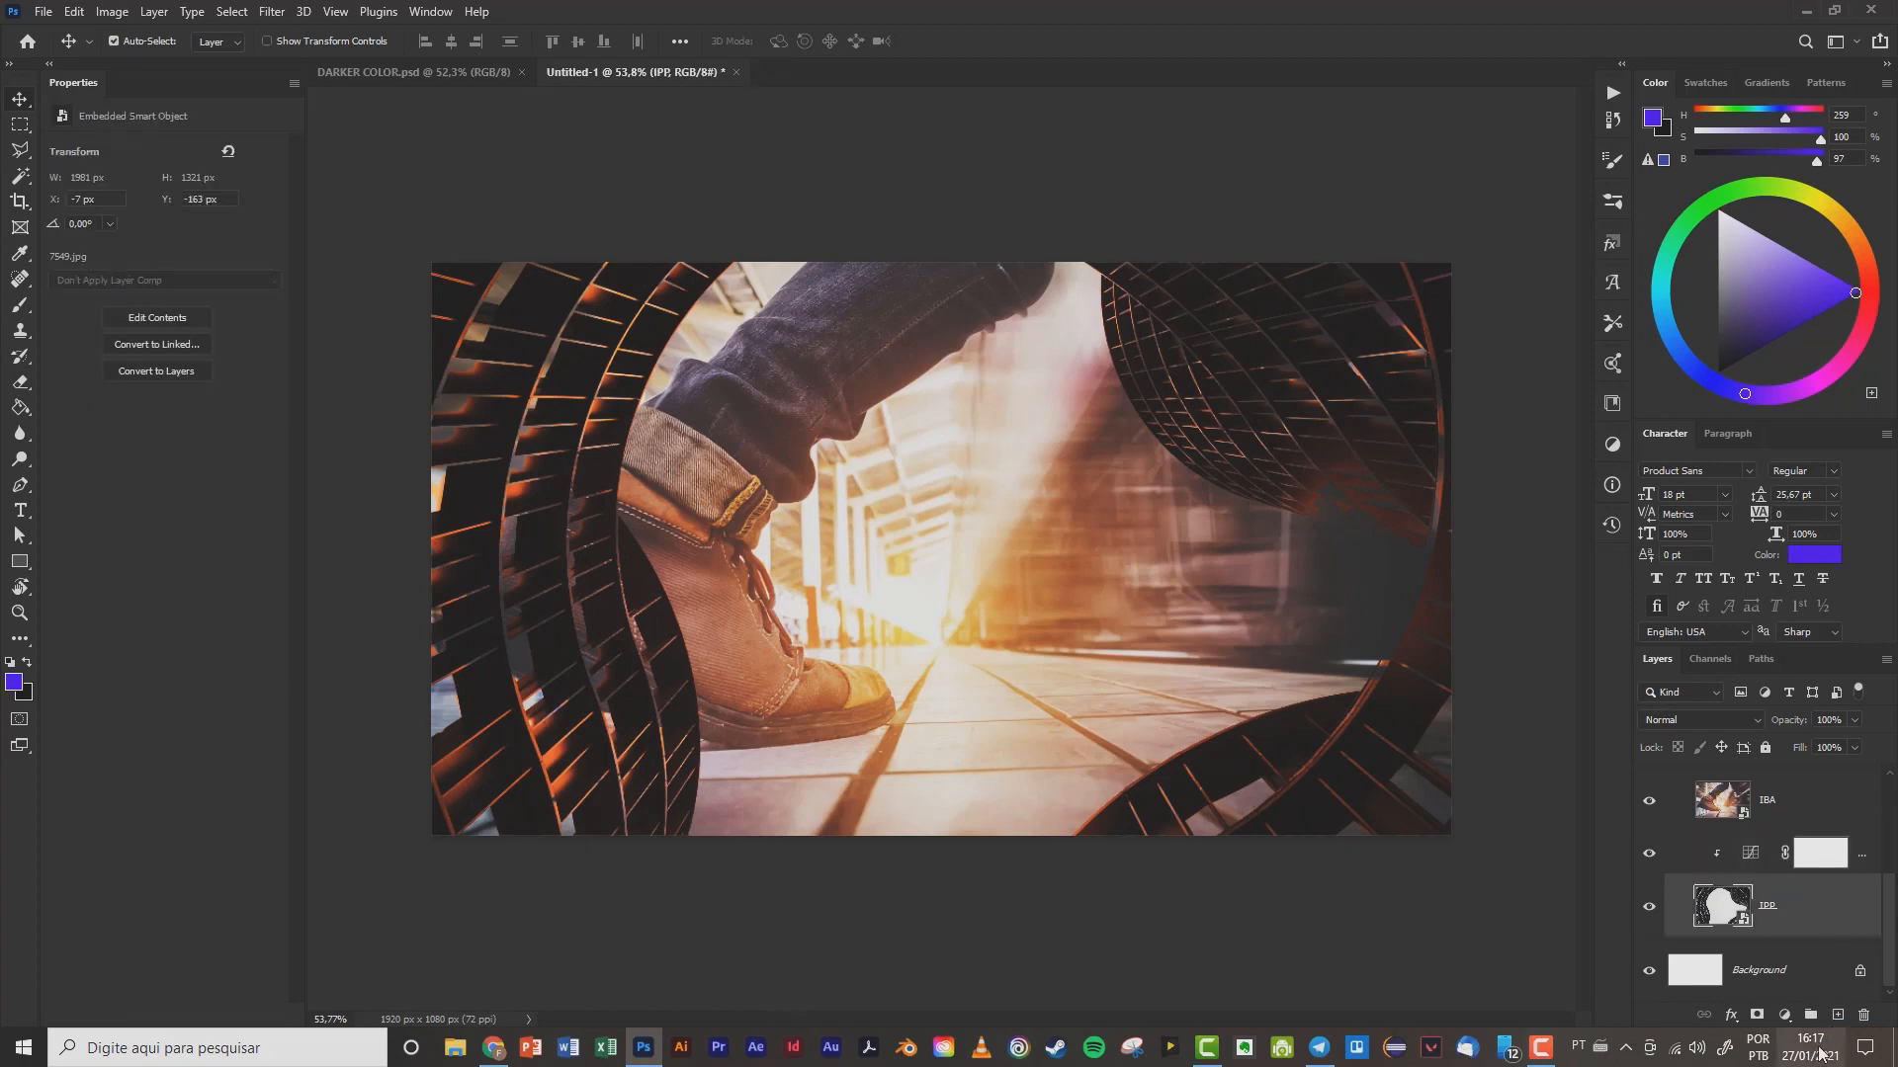
{"action": "left_click", "coordinate": [1785, 1017]}
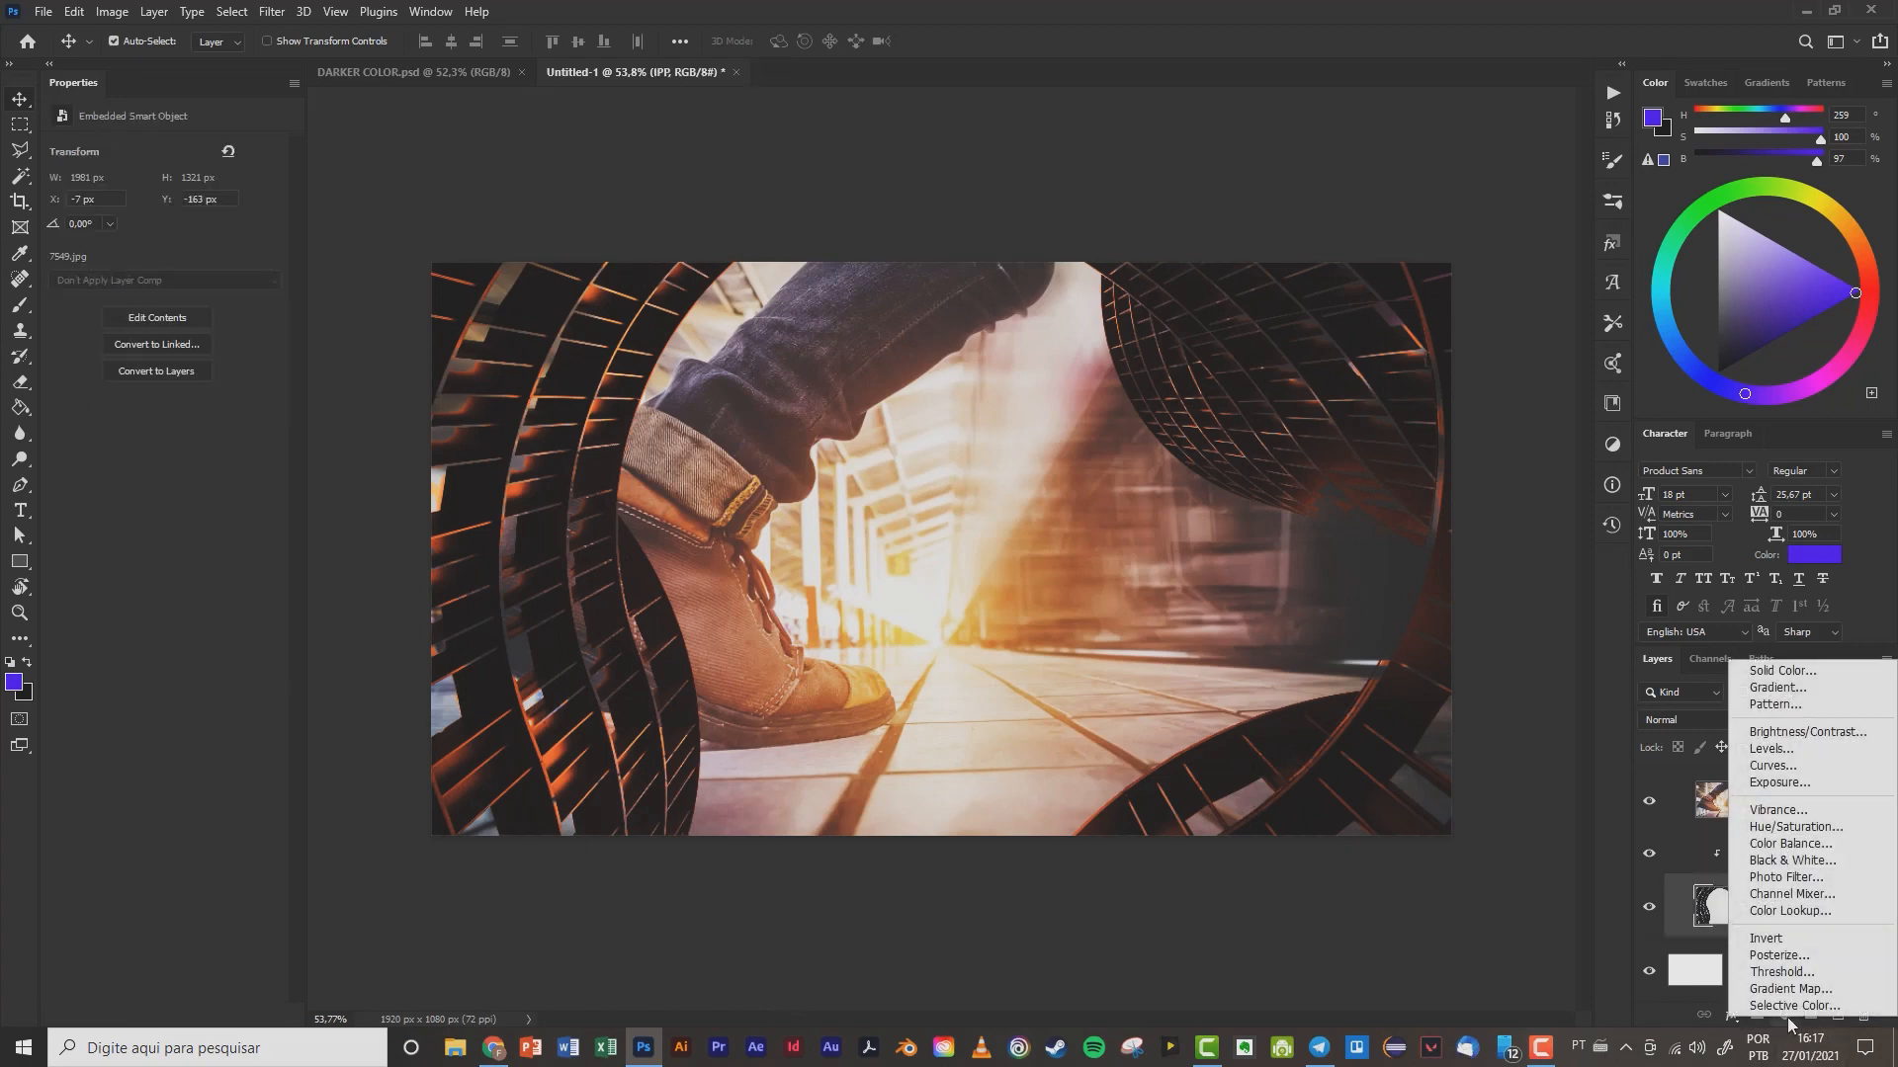
{"action": "left_click", "coordinate": [1799, 732]}
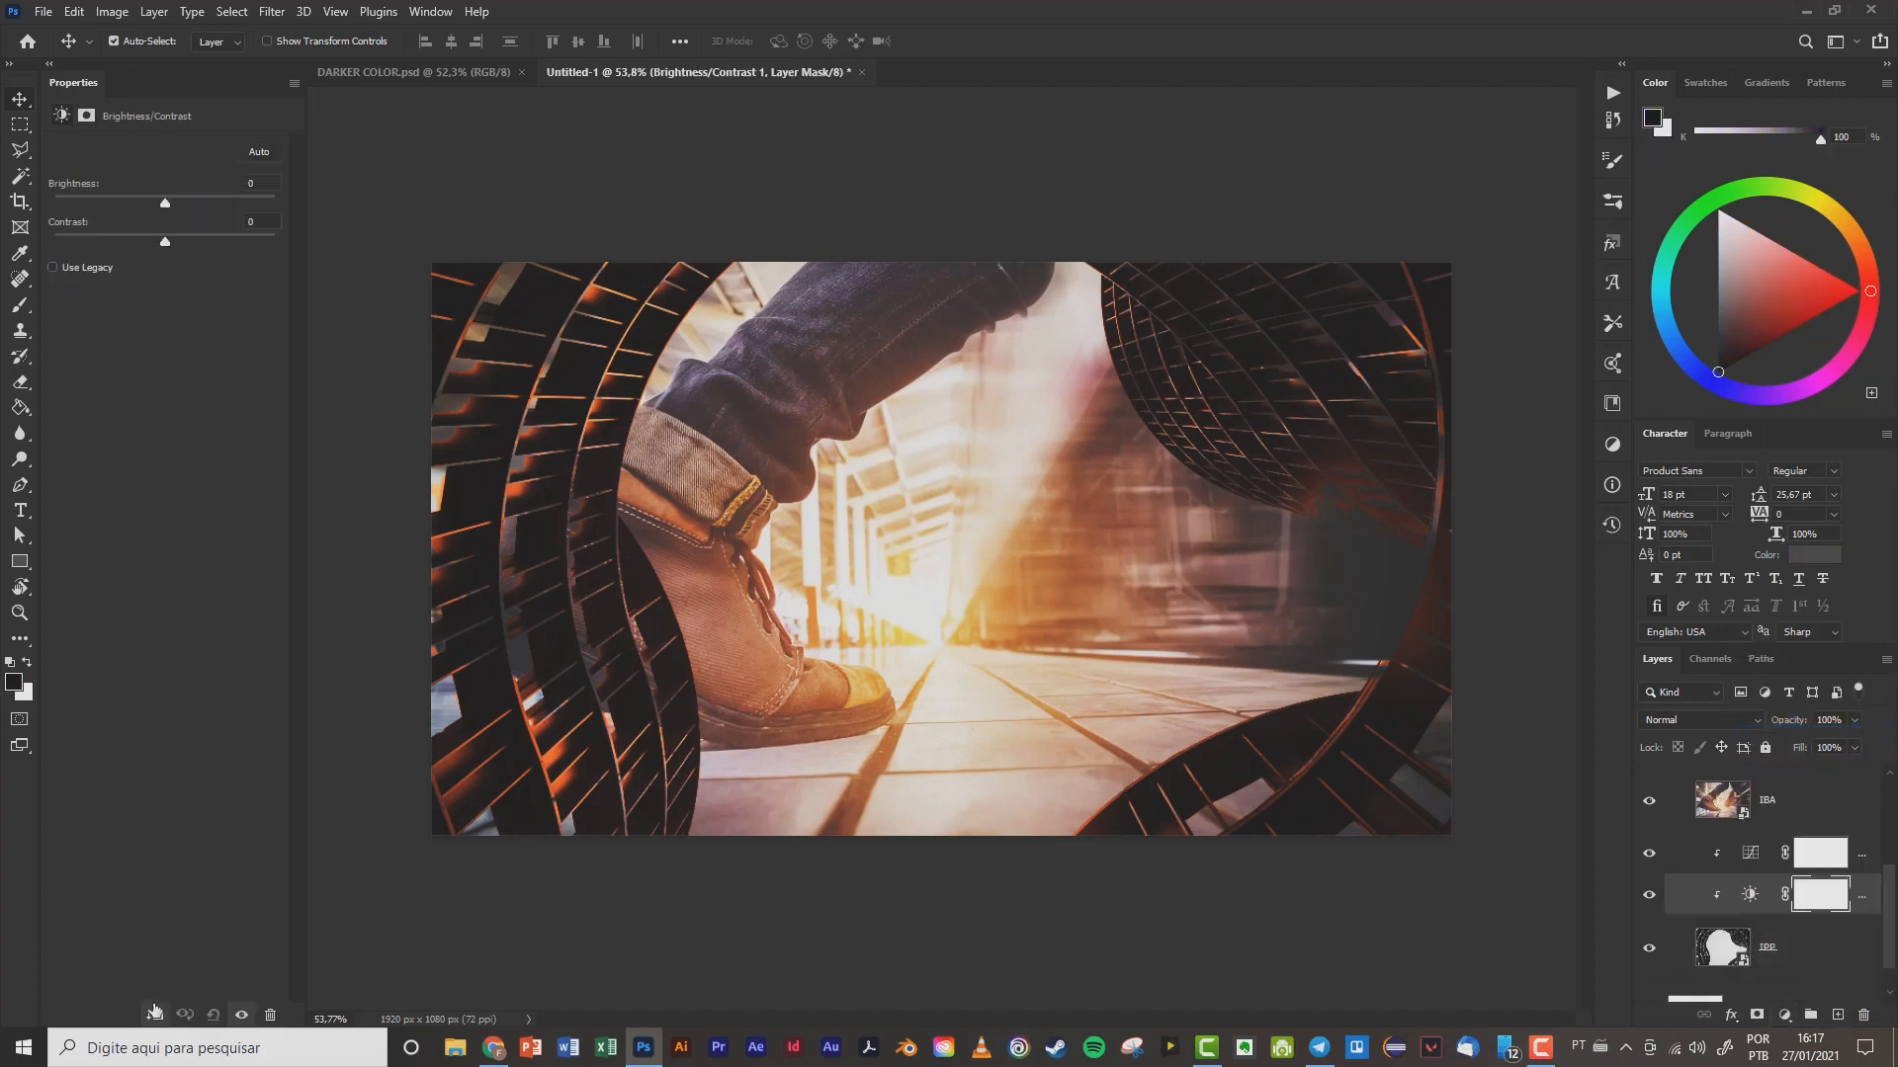
{"action": "mouse_move", "coordinate": [165, 206]}
{"action": "left_mouse_down"}
{"action": "mouse_move", "coordinate": [141, 204]}
{"action": "mouse_move", "coordinate": [210, 195]}
{"action": "mouse_move", "coordinate": [56, 181]}
{"action": "mouse_move", "coordinate": [163, 188]}
{"action": "left_mouse_up"}
- Examine close up how the dark building structure blends with the boot, comparing it with the full image
{"action": "scroll", "coordinate": [623, 680], "scroll_direction": "up", "scroll_amount": 10}
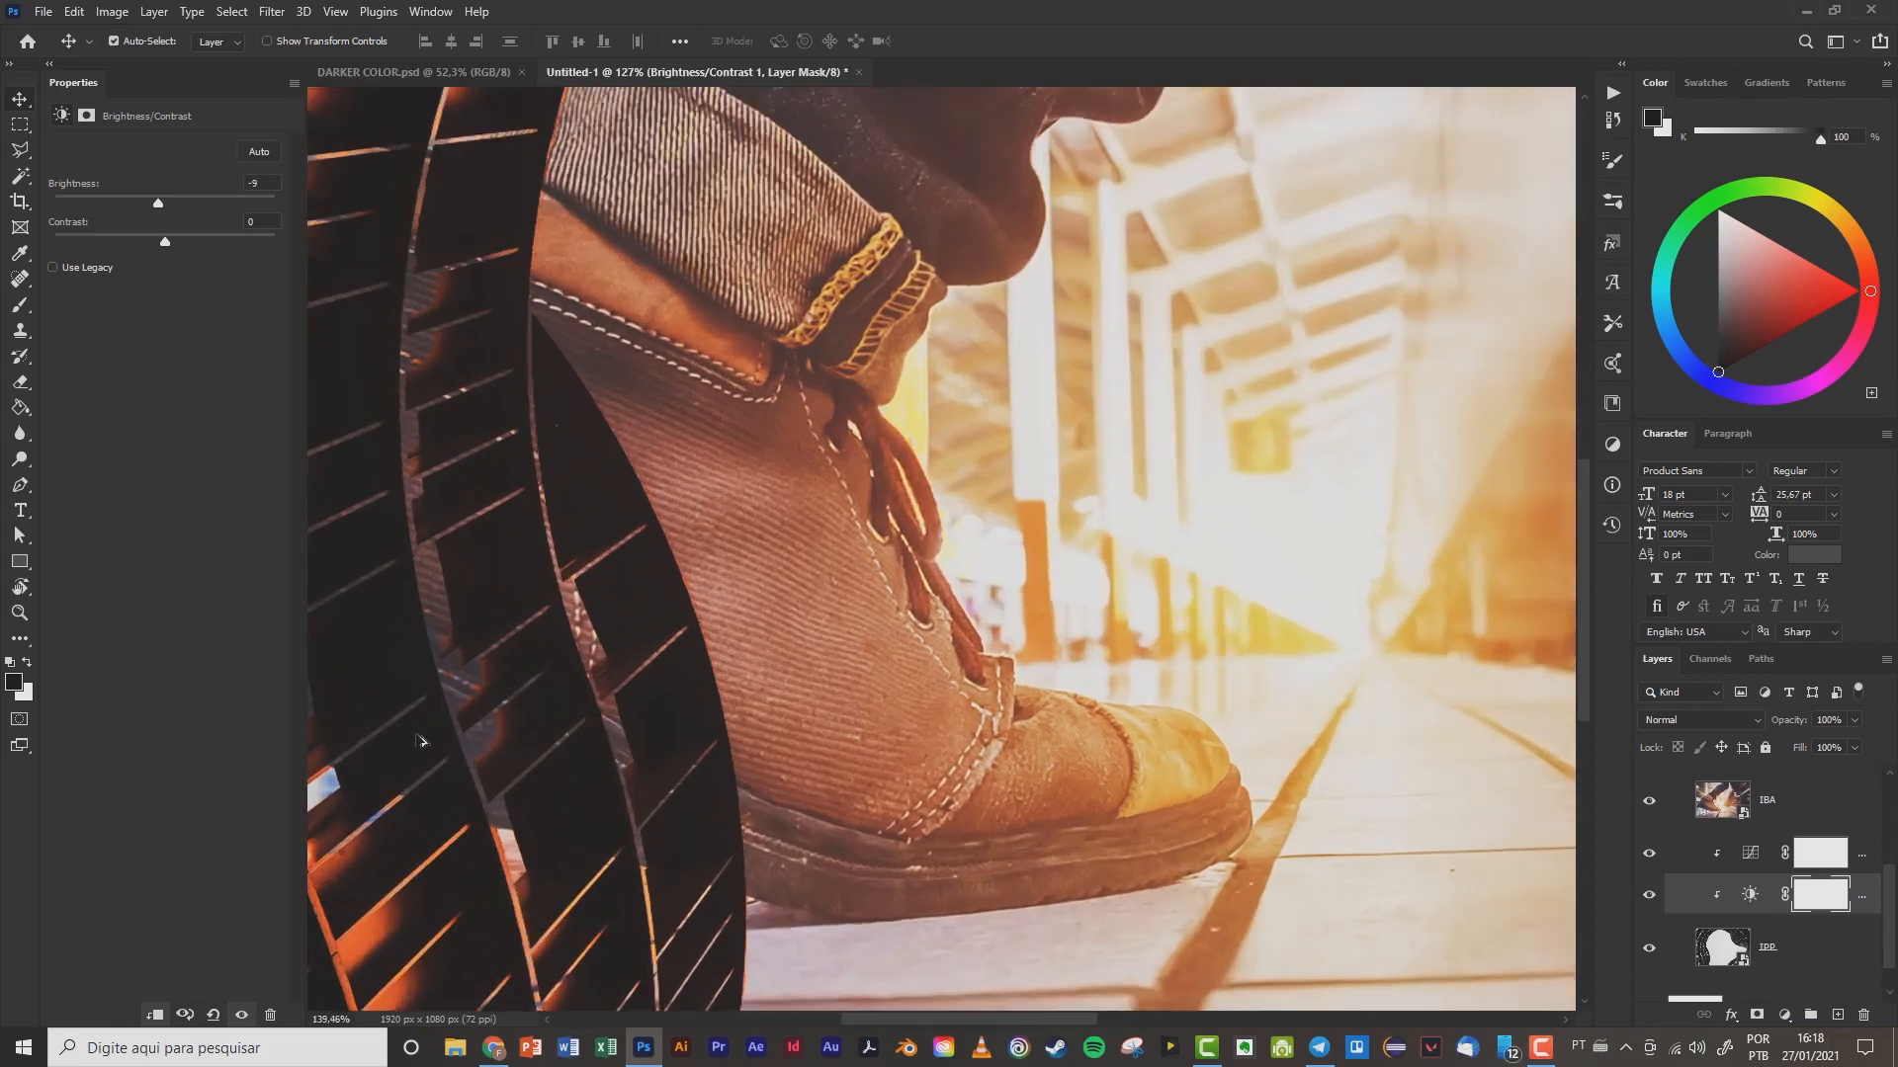
{"action": "scroll", "coordinate": [524, 682], "scroll_direction": "down", "scroll_amount": 3}
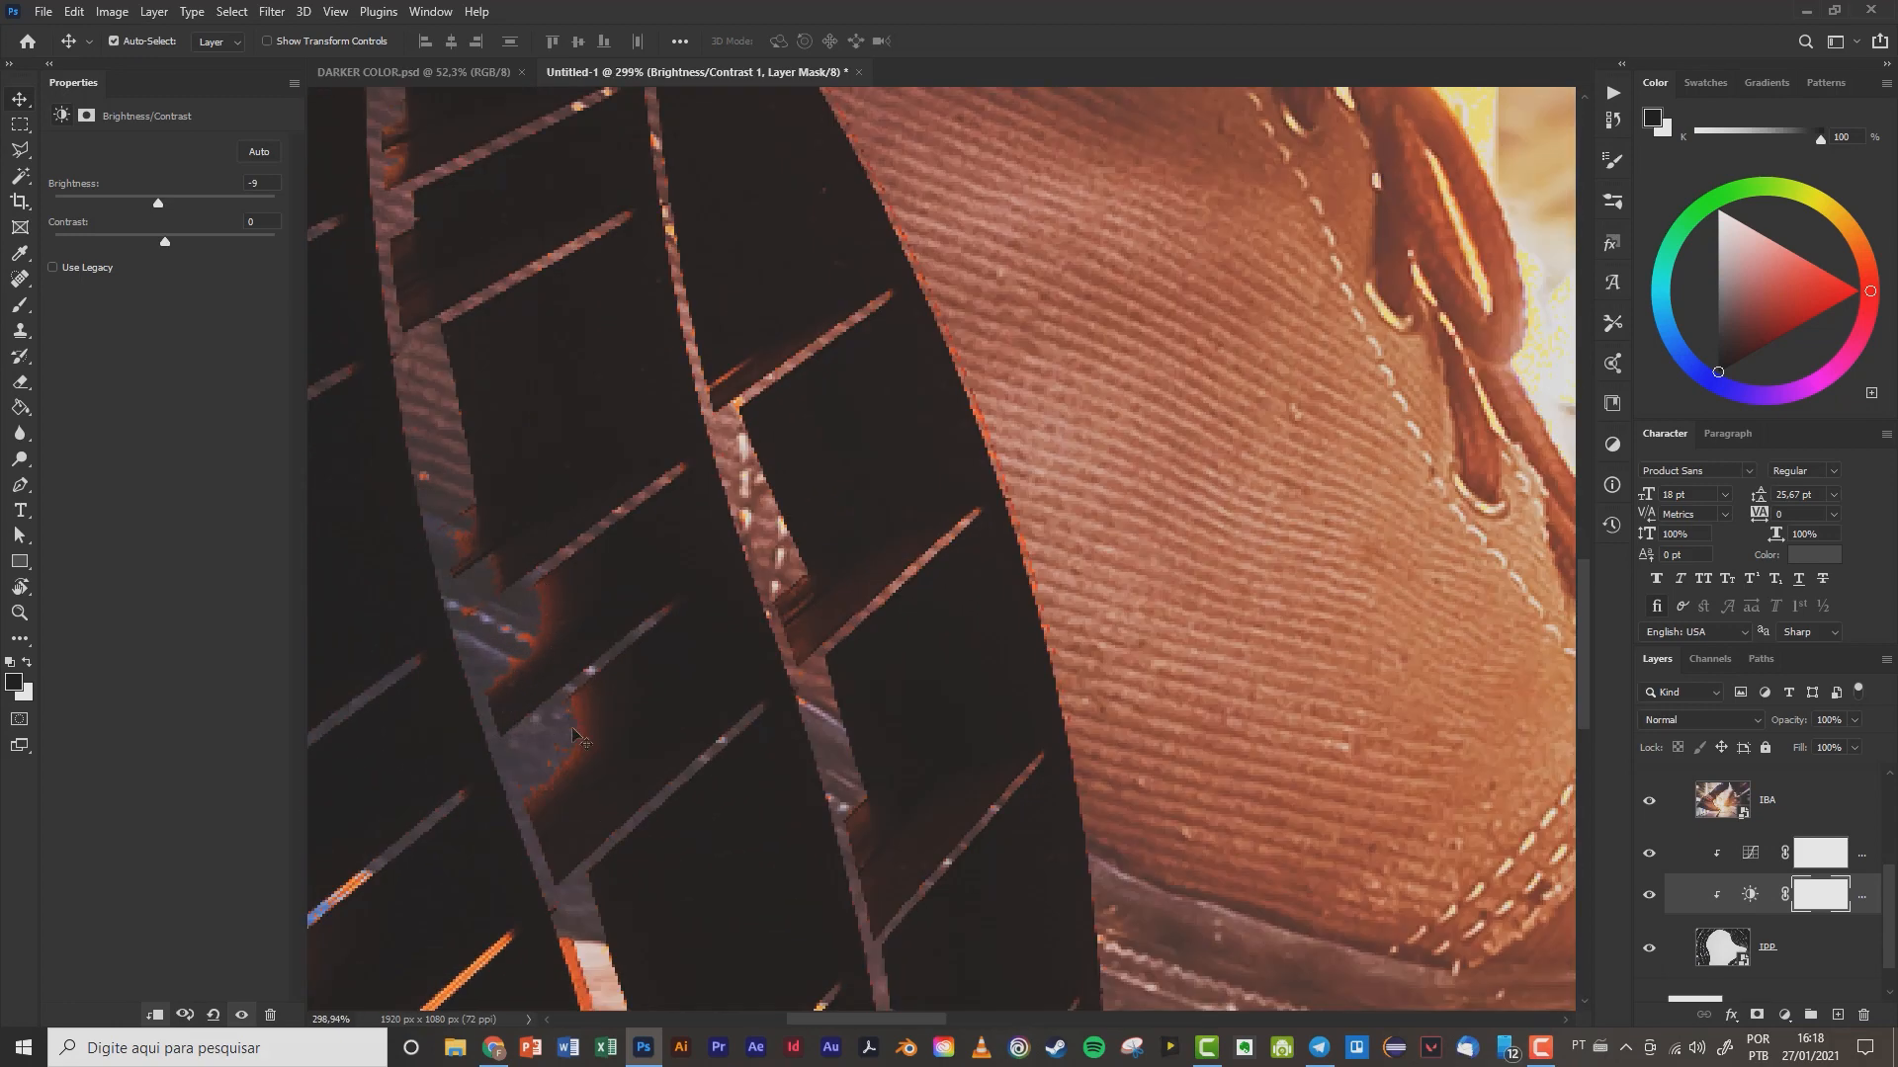
{"action": "scroll", "coordinate": [527, 766], "scroll_direction": "down", "scroll_amount": 4}
{"action": "scroll", "coordinate": [527, 766], "scroll_direction": "down", "scroll_amount": 4}
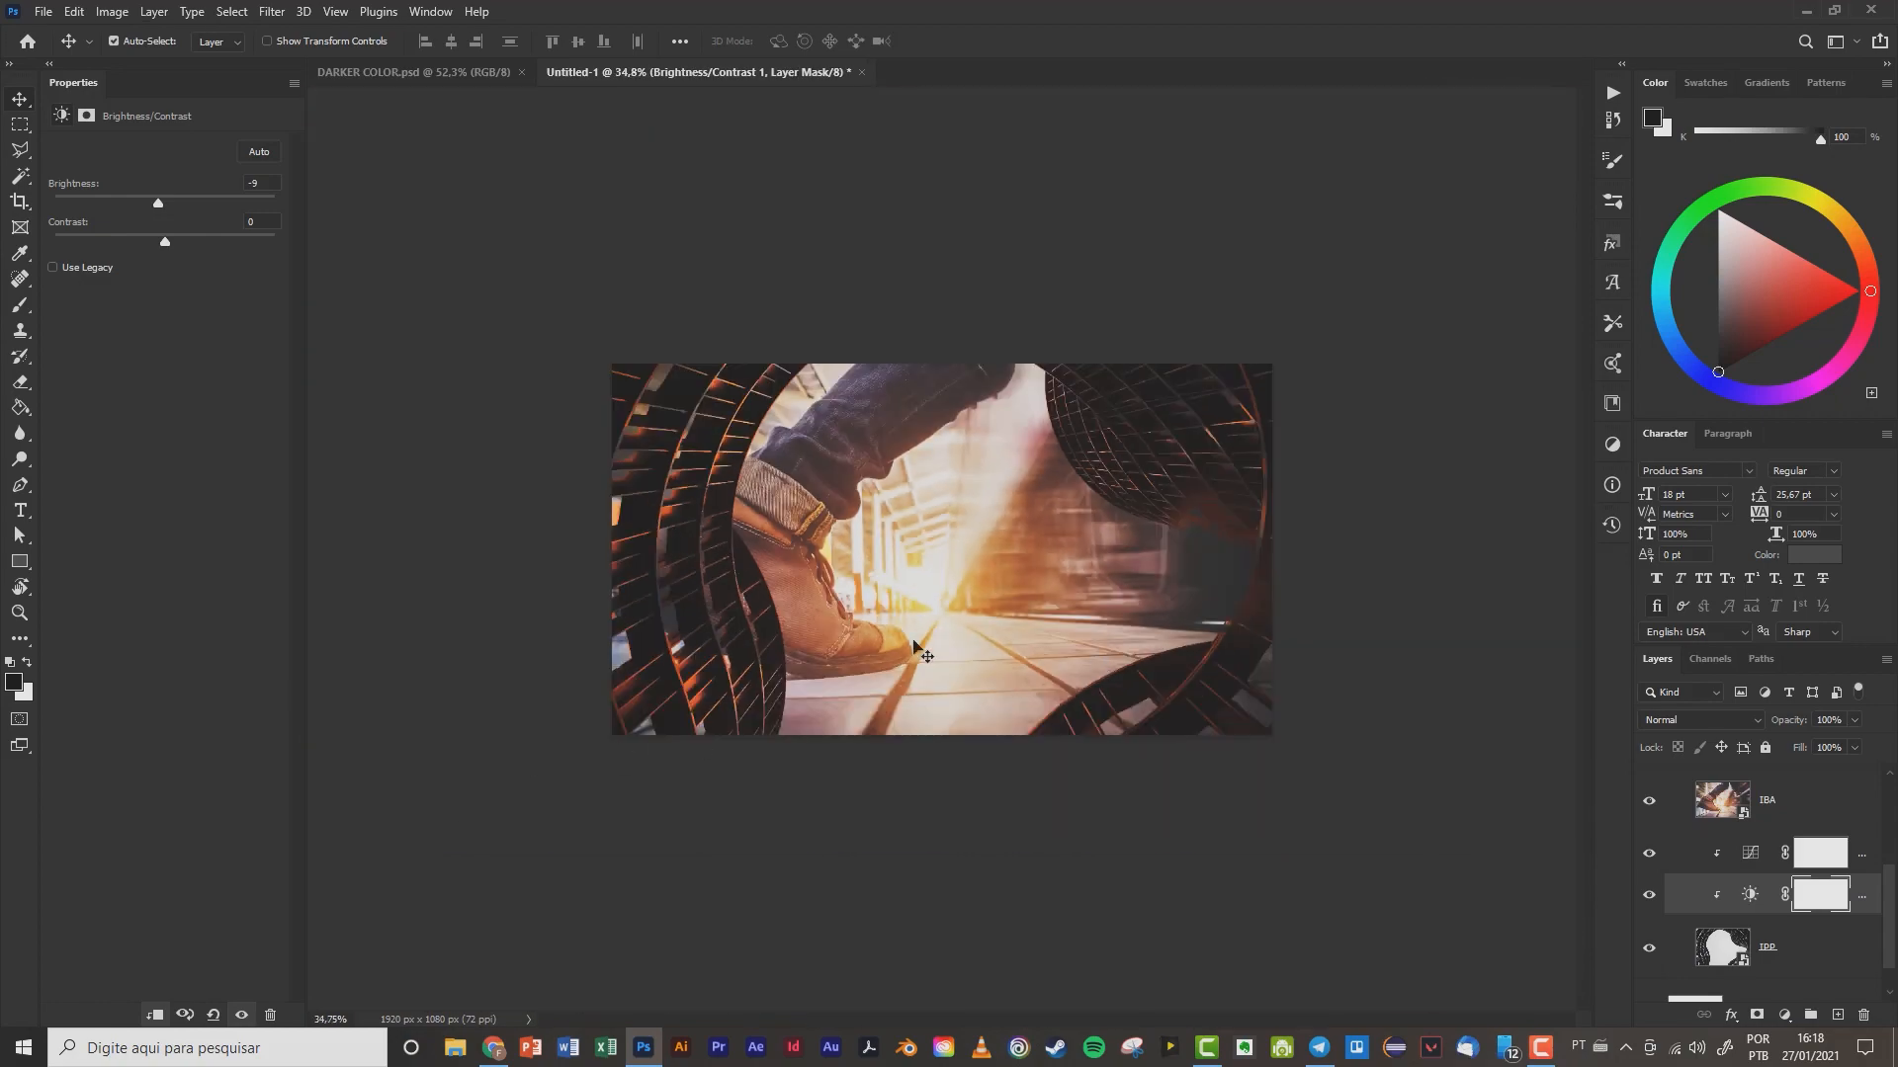
{"action": "scroll", "coordinate": [668, 634], "scroll_direction": "up", "scroll_amount": 12}
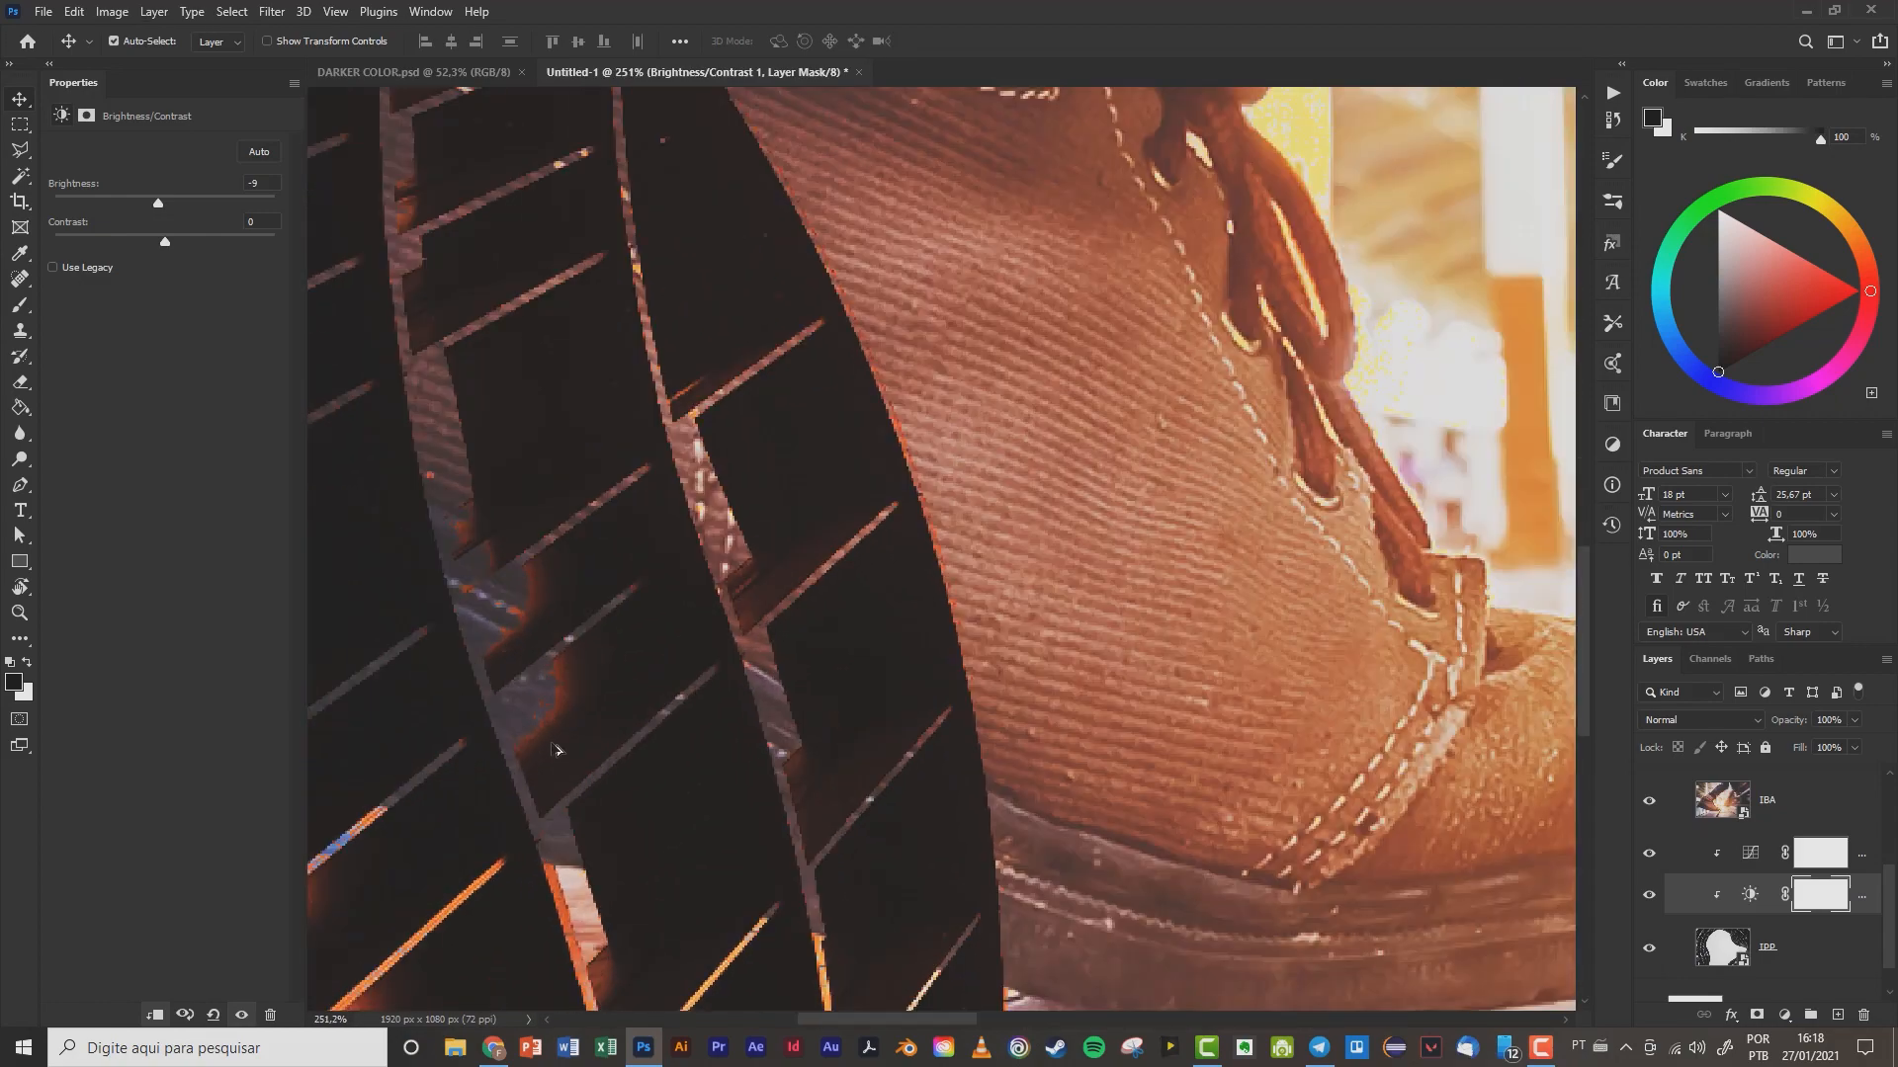
- Set the clipped Brightness/Contrast adjustment's brightness to -100 and invert its layer mask to black
{"action": "scroll", "coordinate": [531, 746], "scroll_direction": "up", "scroll_amount": 1}
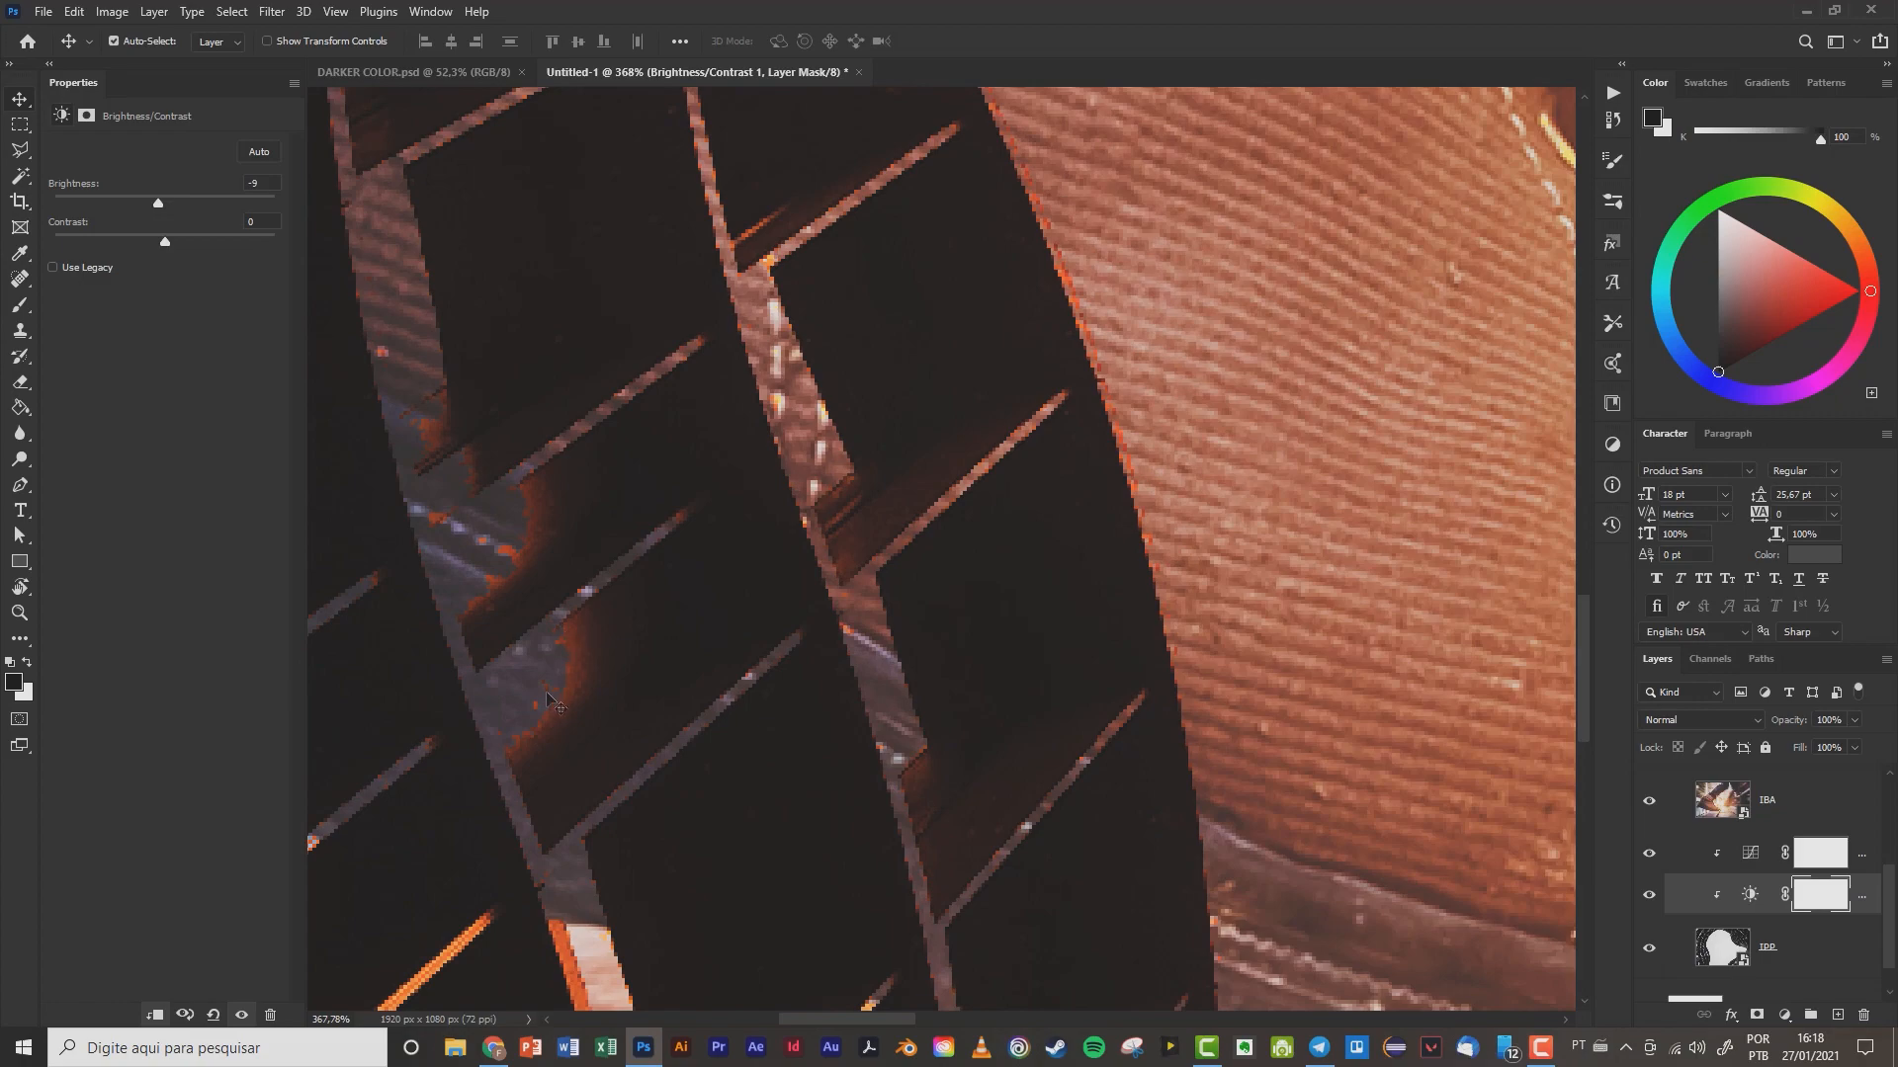
{"action": "scroll", "coordinate": [556, 694], "scroll_direction": "down", "scroll_amount": 11}
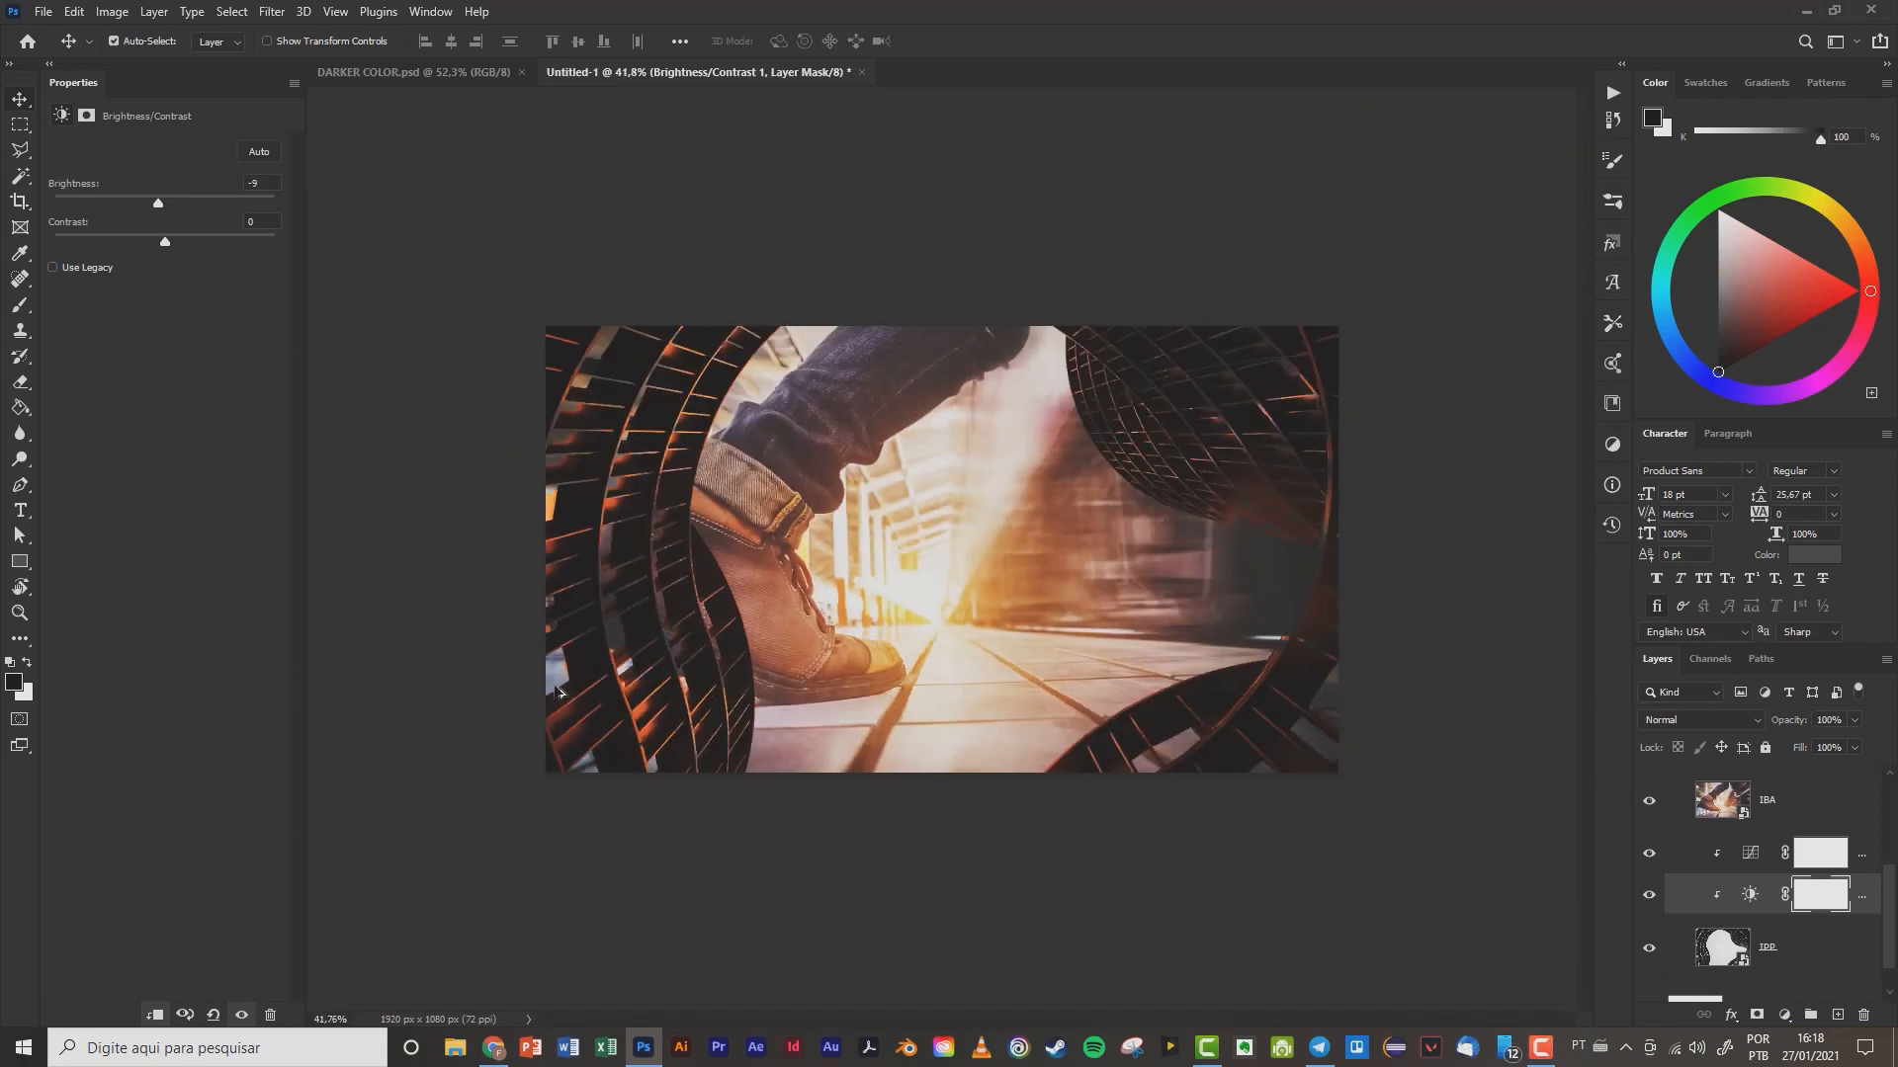
{"action": "left_click_drag", "start_coordinate": [159, 205], "coordinate": [83, 210]}
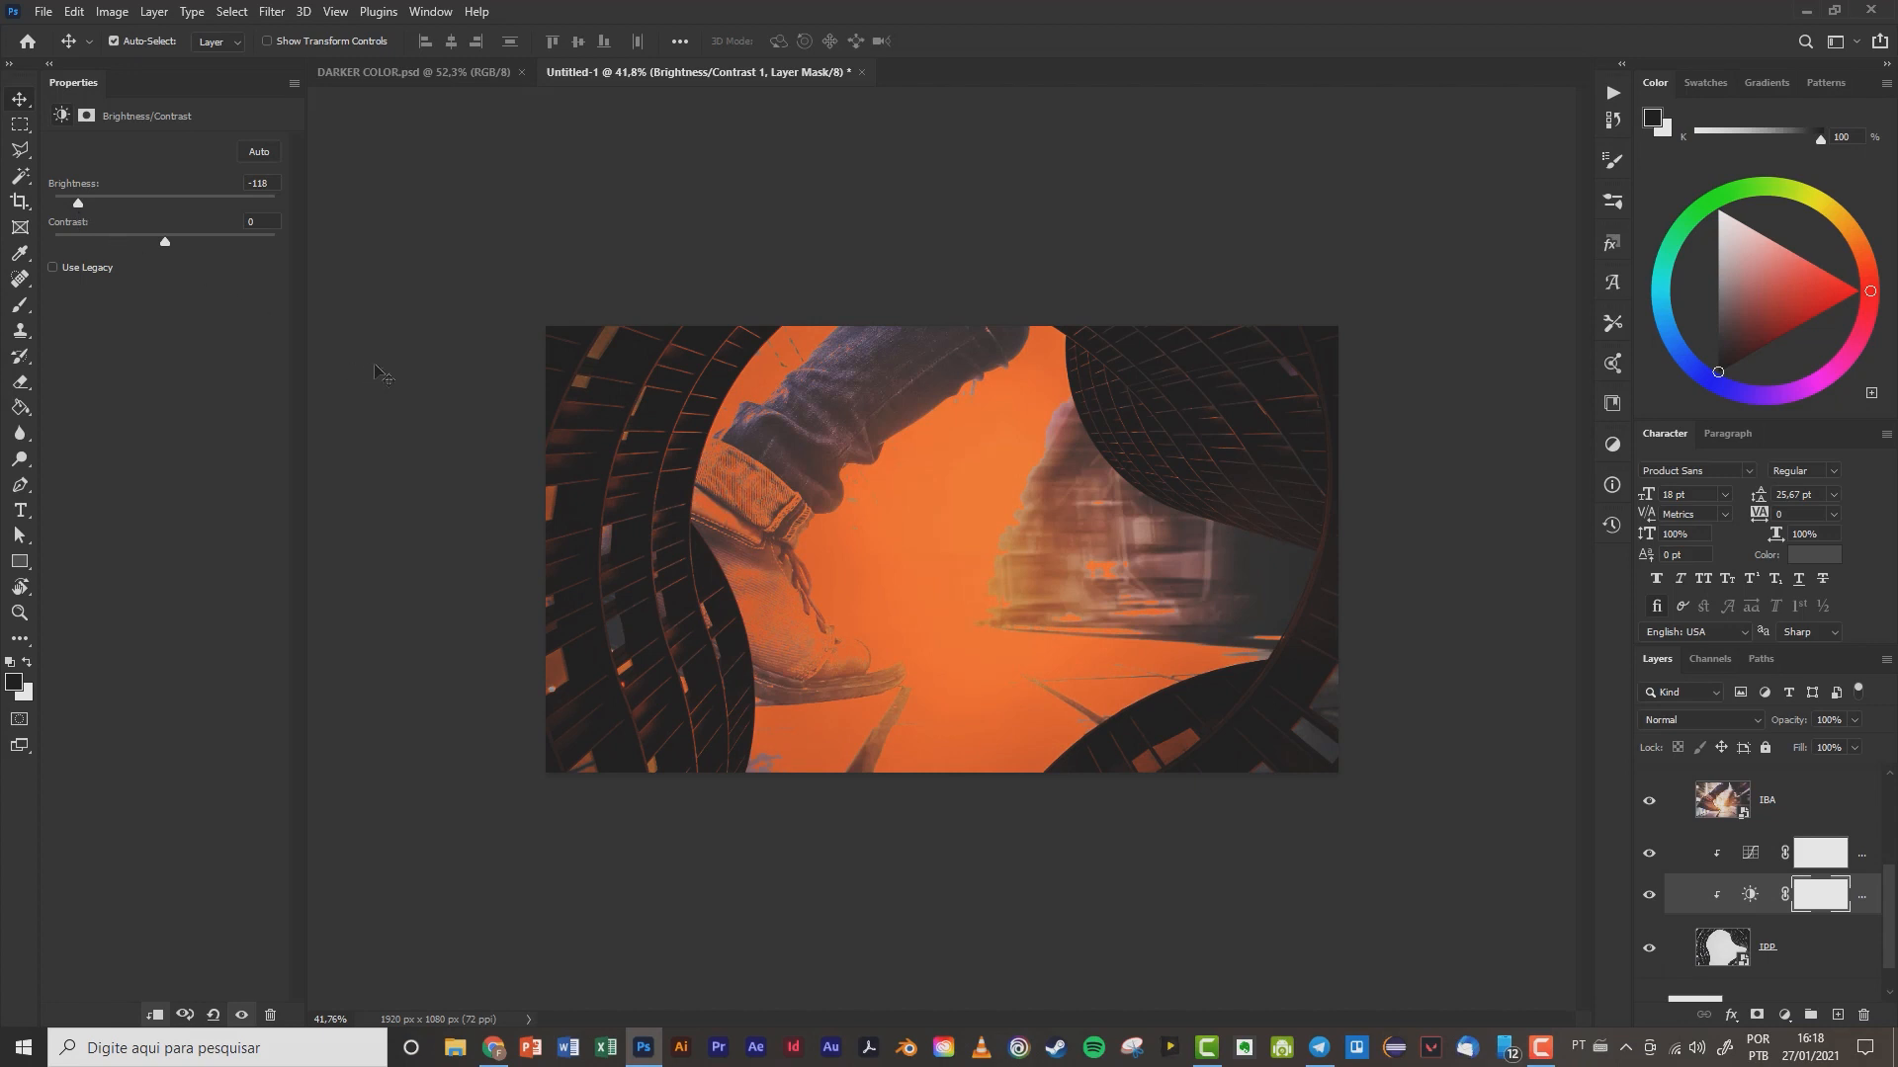
{"action": "mouse_move", "coordinate": [78, 204]}
{"action": "left_mouse_down"}
{"action": "mouse_move", "coordinate": [154, 206]}
{"action": "mouse_move", "coordinate": [80, 204]}
{"action": "left_mouse_up"}
{"action": "mouse_move", "coordinate": [79, 206]}
{"action": "left_mouse_down"}
{"action": "mouse_move", "coordinate": [127, 204]}
{"action": "mouse_move", "coordinate": [54, 203]}
{"action": "left_mouse_up"}
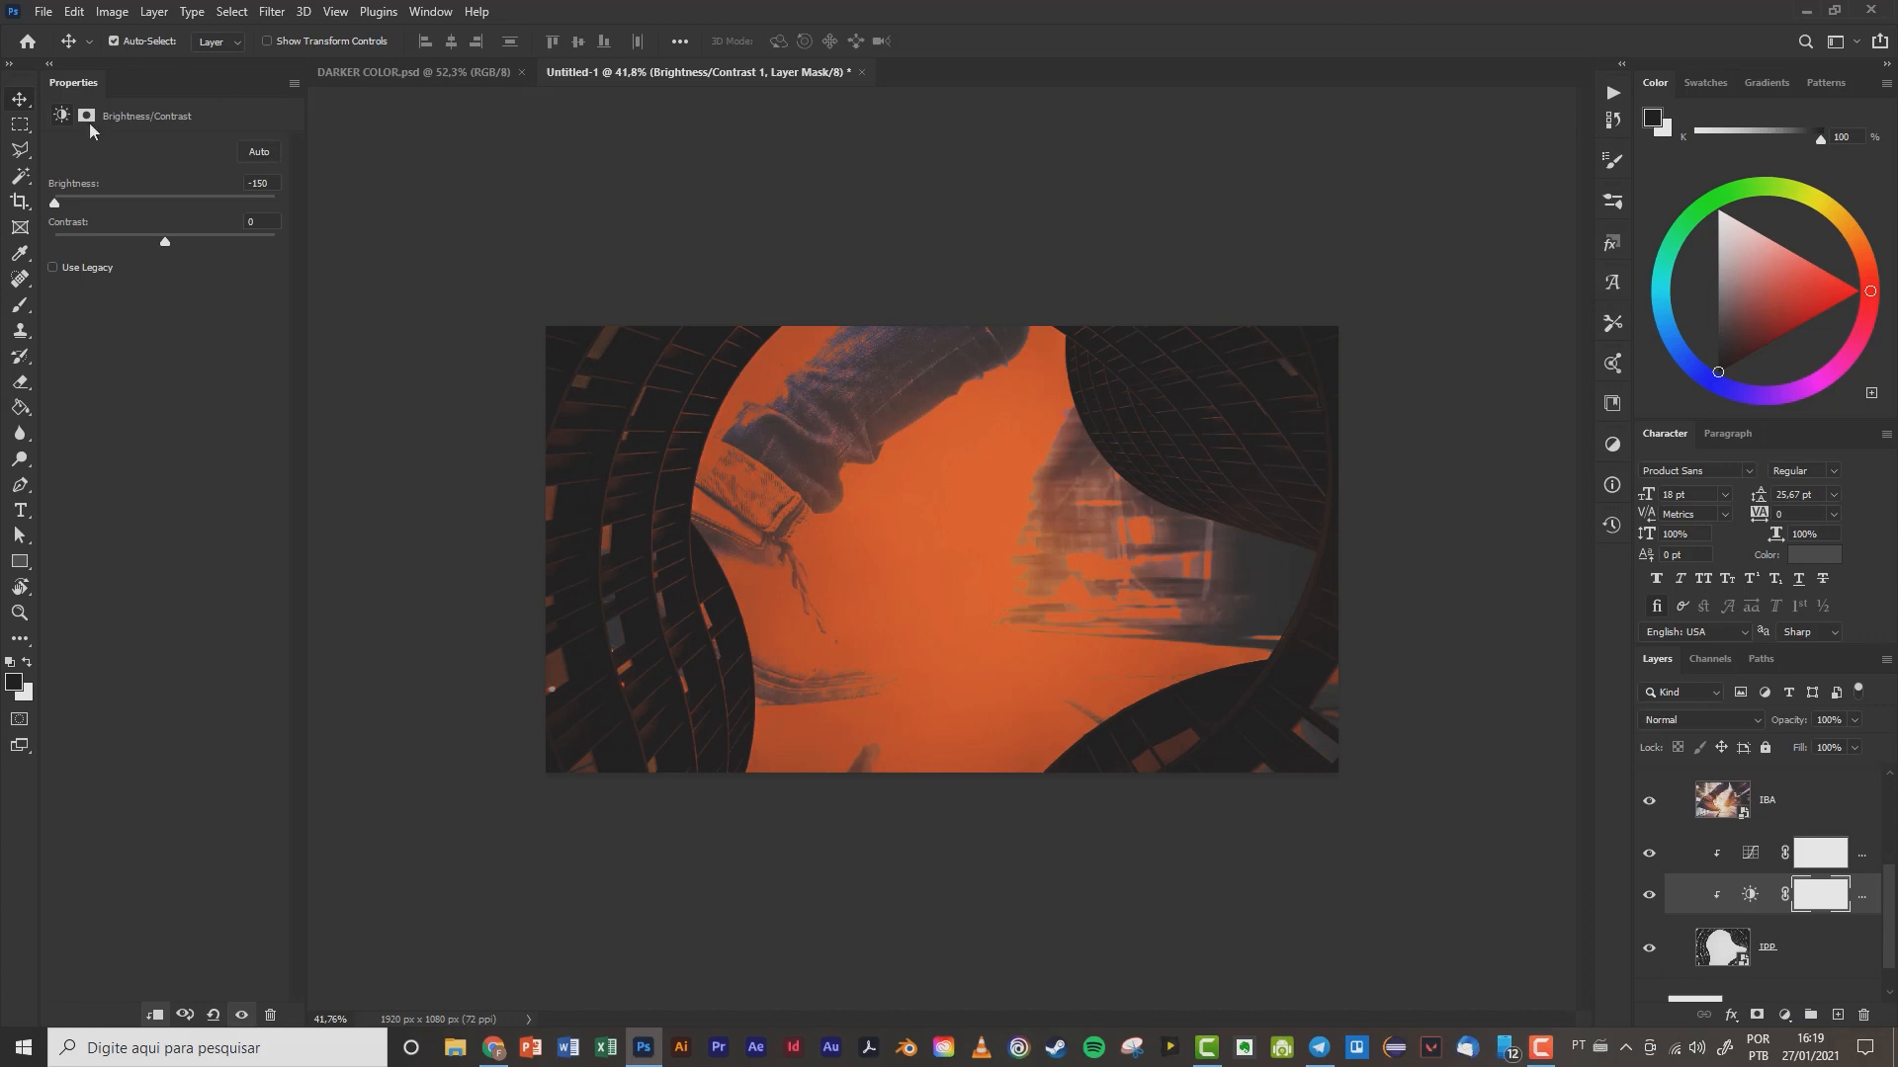
{"action": "mouse_move", "coordinate": [54, 205]}
{"action": "left_mouse_down"}
{"action": "mouse_move", "coordinate": [122, 205]}
{"action": "mouse_move", "coordinate": [91, 205]}
{"action": "left_mouse_up"}
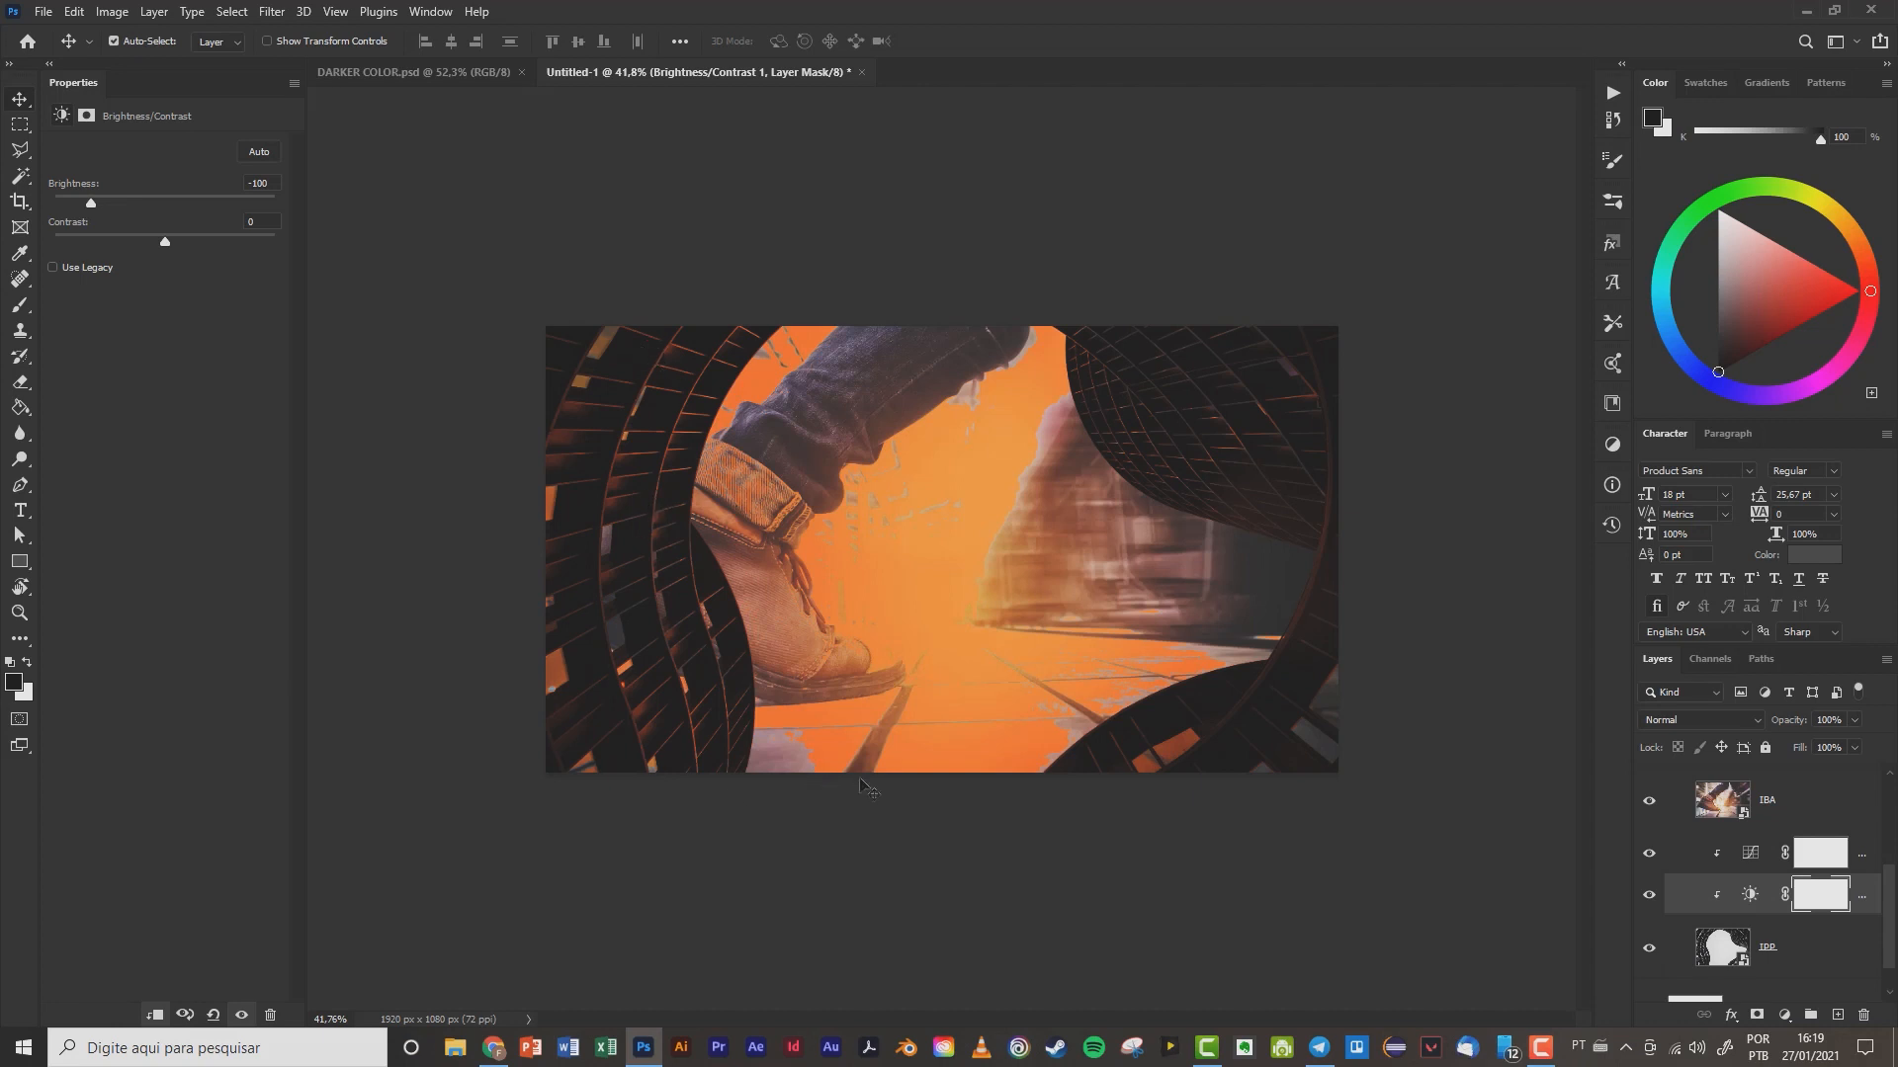
{"action": "left_click", "coordinate": [1819, 896]}
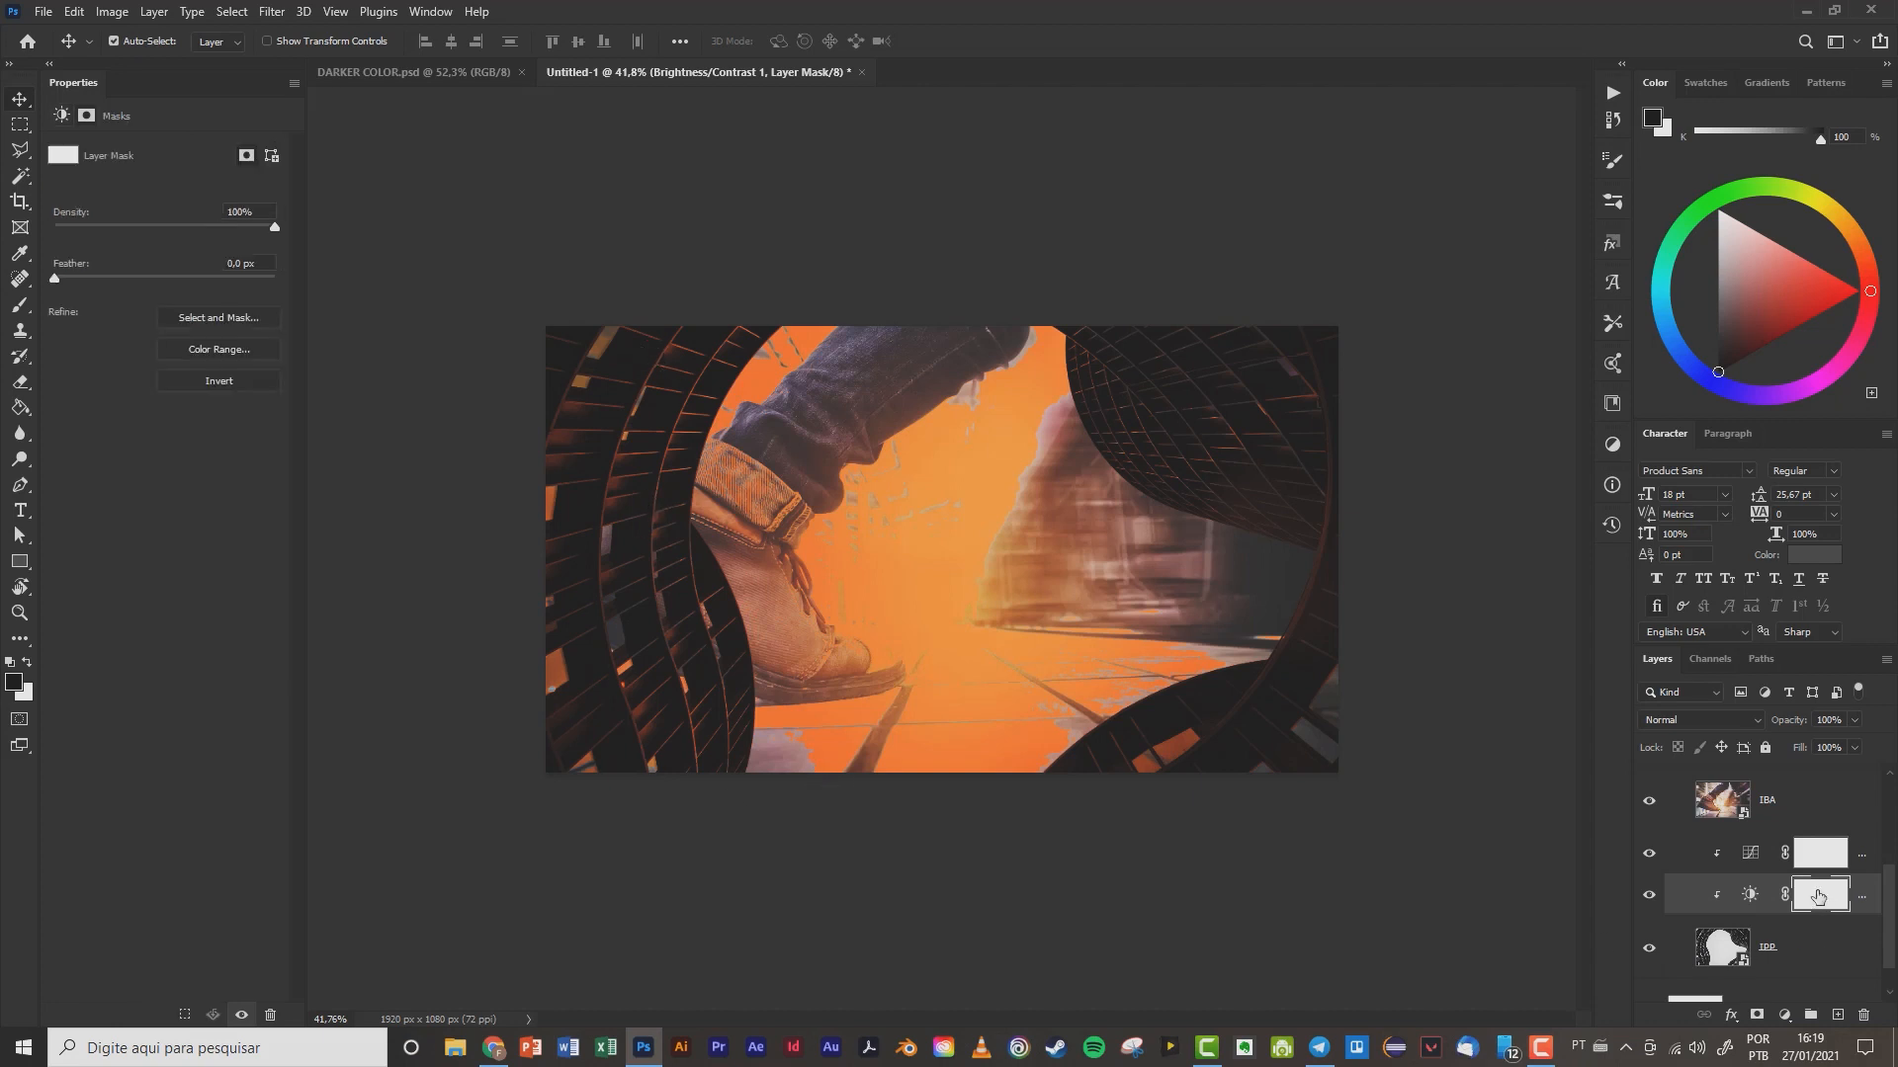
{"action": "key", "text": "ctrl+i"}
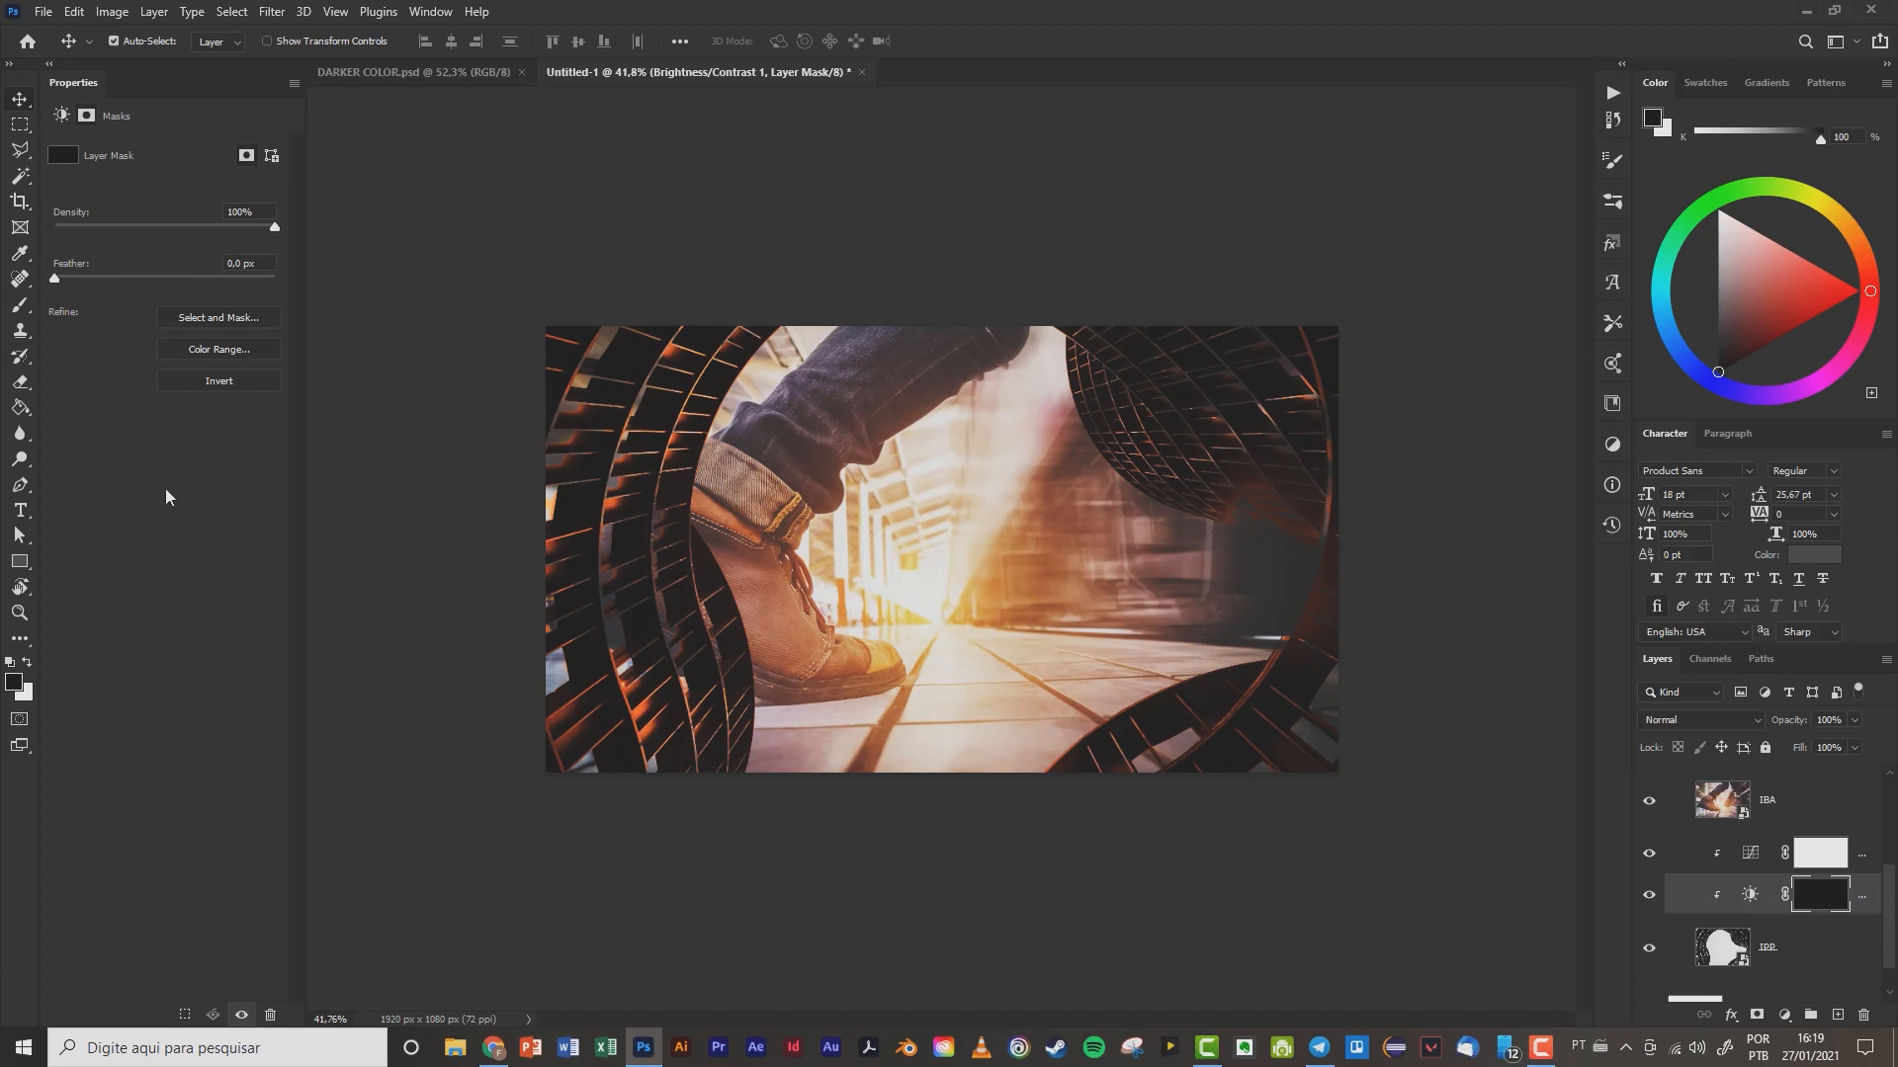
- Paint white with a soft brush on the Brightness/Contrast mask over the structure in the photo's upper-right area
{"action": "left_click", "coordinate": [20, 305]}
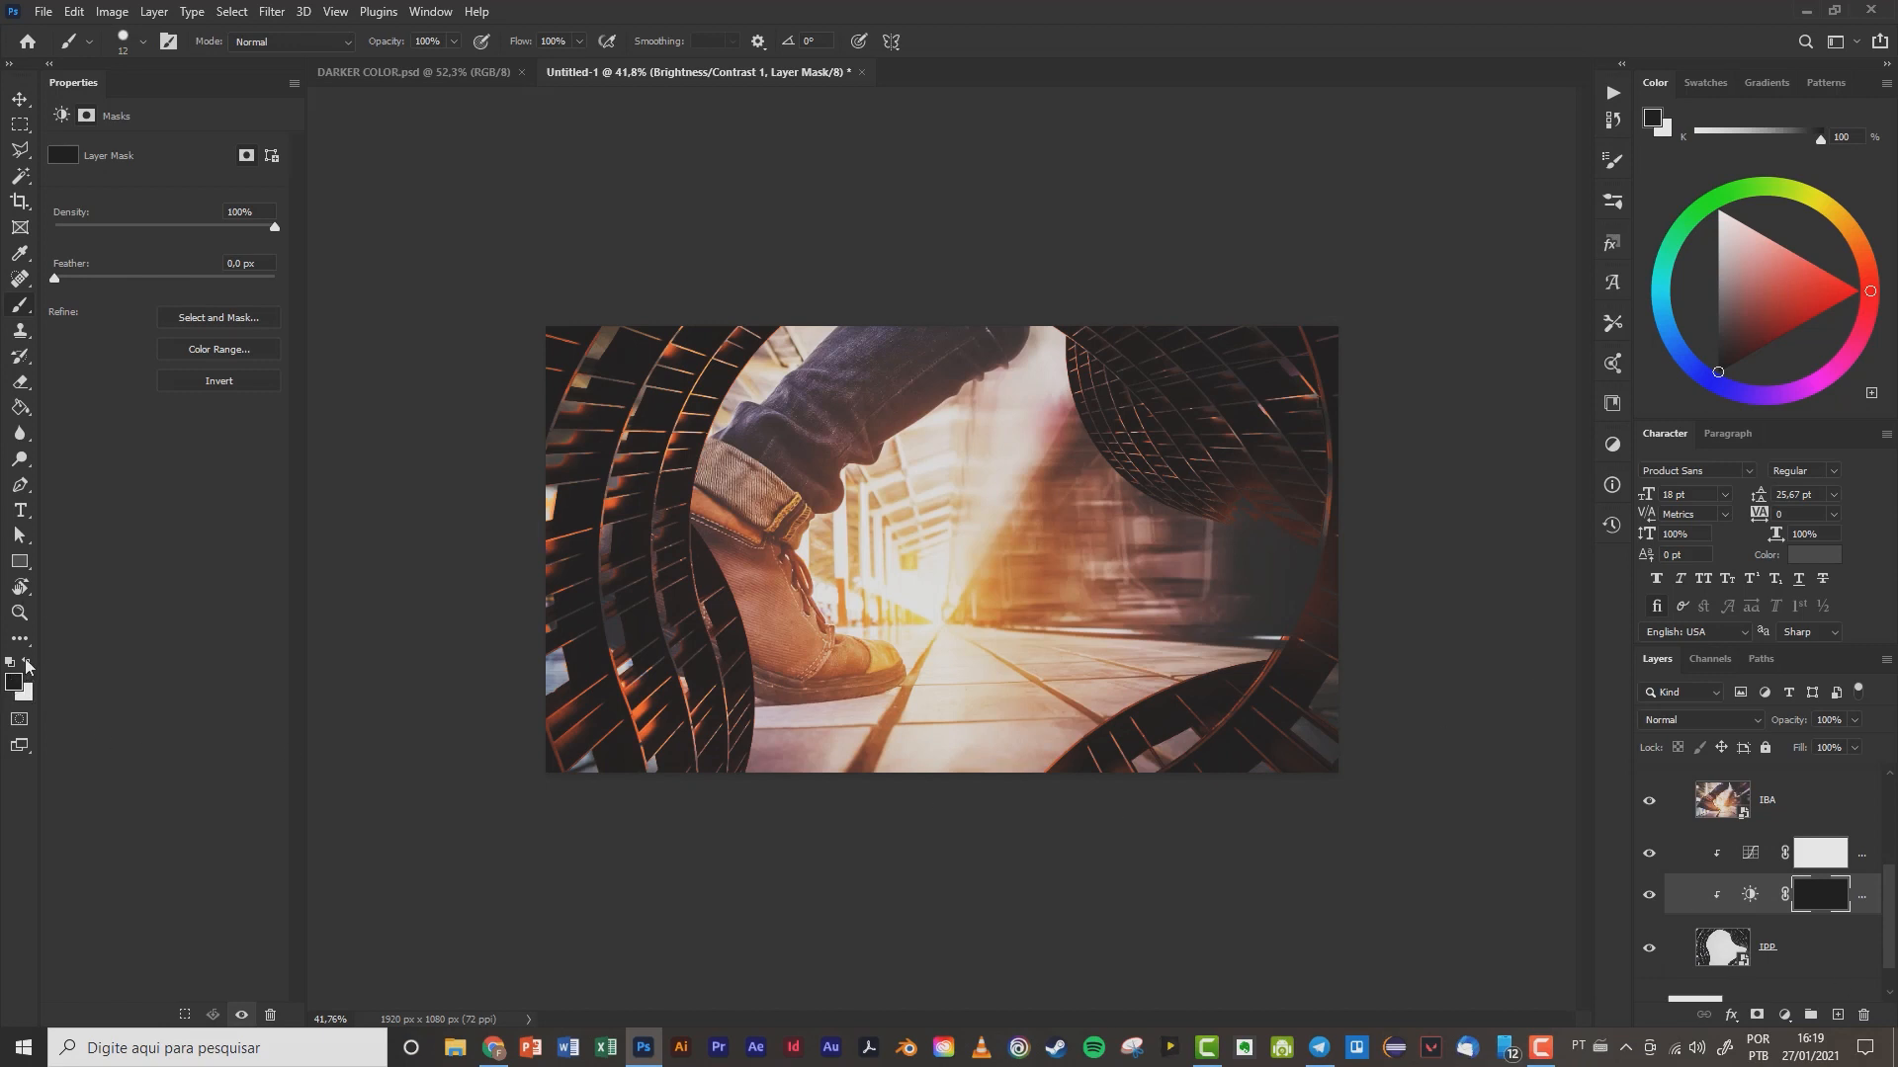
{"action": "key", "text": "x"}
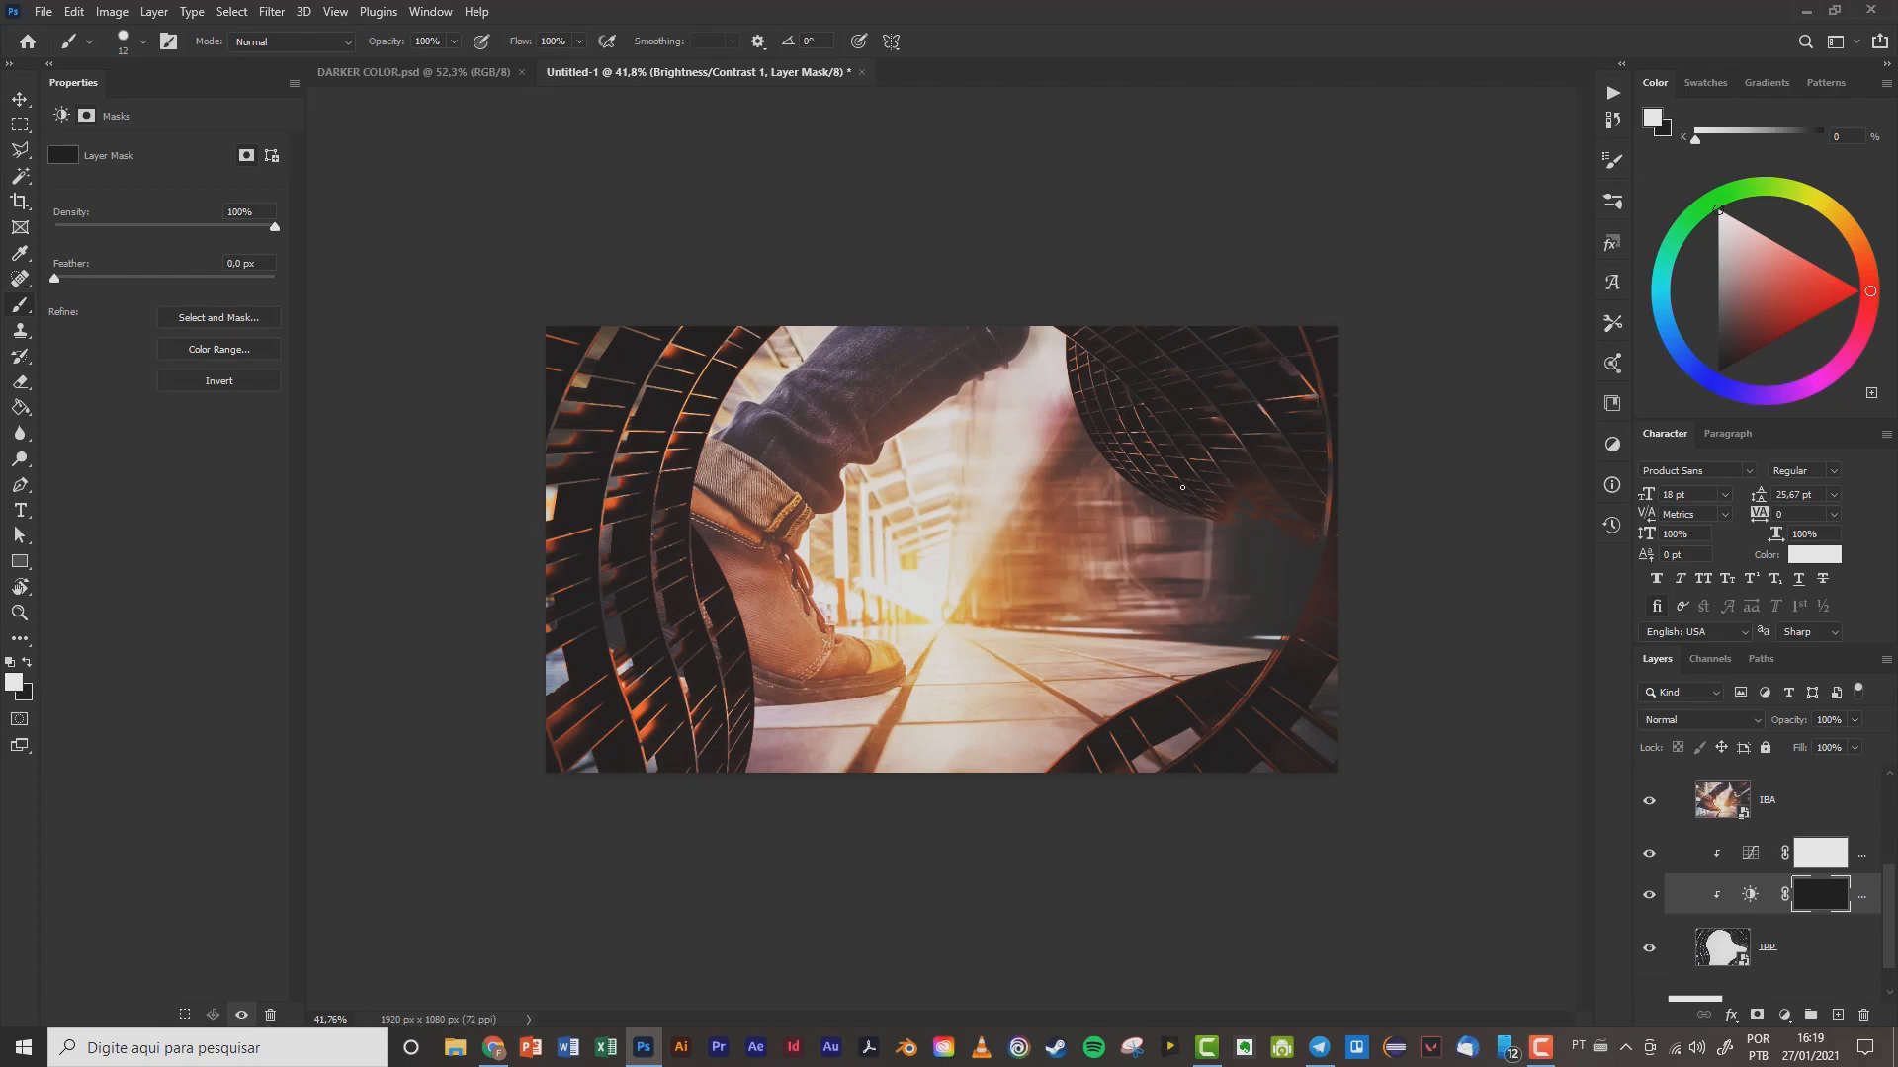
{"action": "left_click_drag", "start_coordinate": [1212, 509], "coordinate": [1245, 509]}
{"action": "scroll", "coordinate": [1213, 529], "scroll_direction": "up", "scroll_amount": 13}
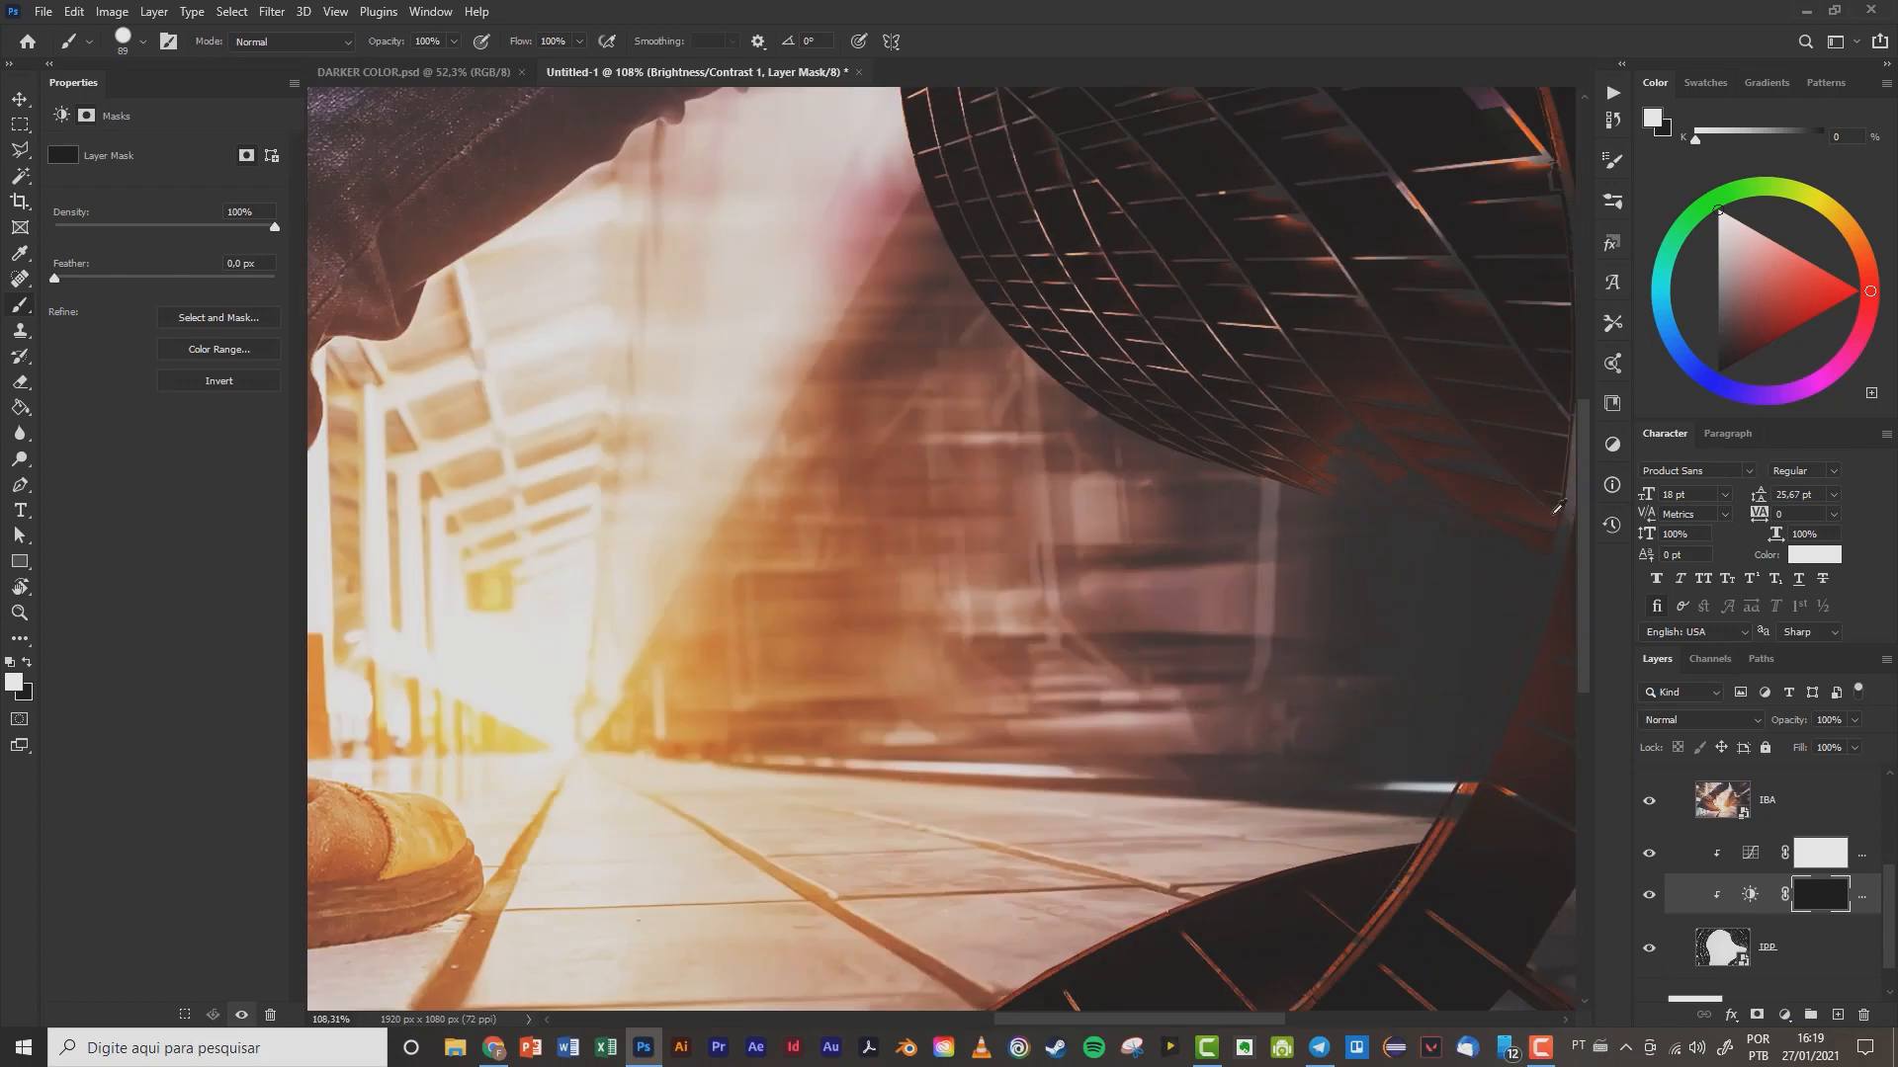
{"action": "left_click_drag", "start_coordinate": [1355, 442], "coordinate": [1330, 230]}
{"action": "mouse_move", "coordinate": [1288, 368]}
{"action": "left_mouse_down"}
{"action": "mouse_move", "coordinate": [1376, 387]}
{"action": "mouse_move", "coordinate": [1351, 408]}
{"action": "mouse_move", "coordinate": [1258, 397]}
{"action": "mouse_move", "coordinate": [1554, 480]}
{"action": "mouse_move", "coordinate": [1178, 378]}
{"action": "left_mouse_up"}
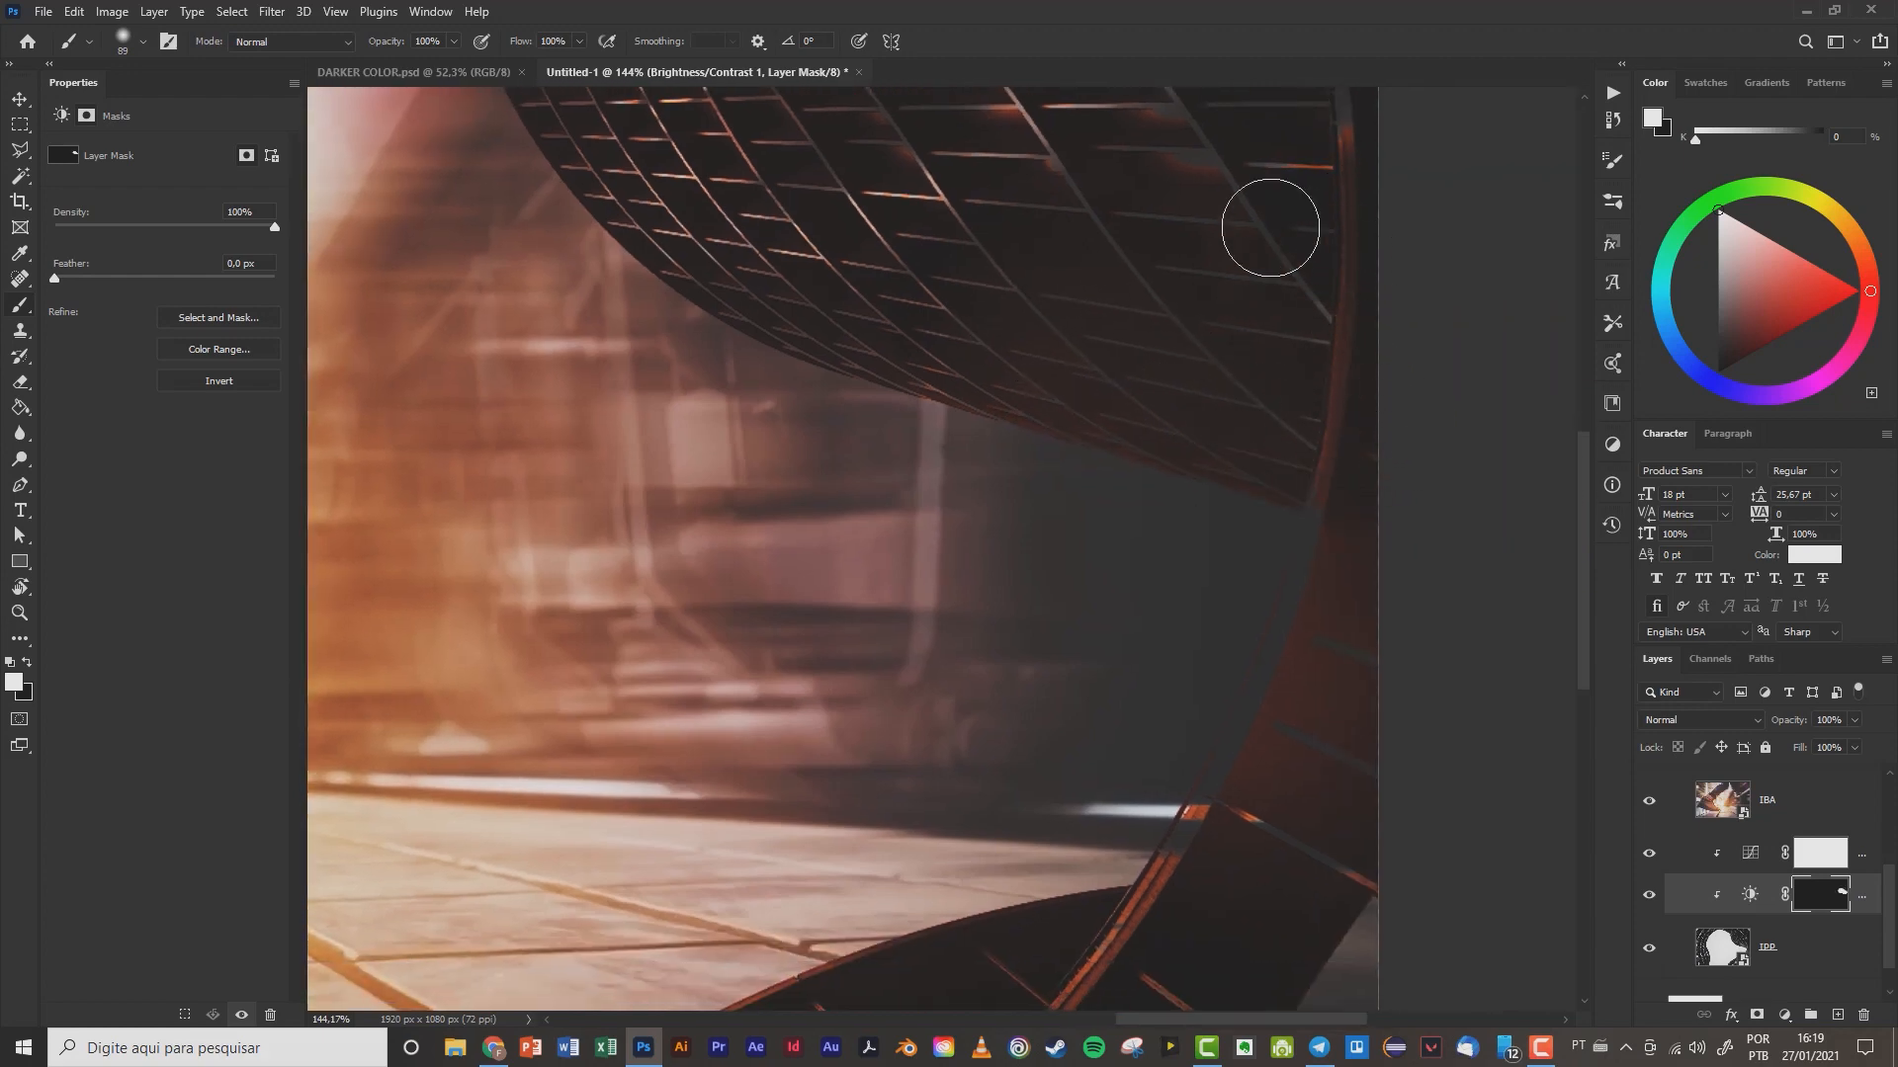
{"action": "left_click_drag", "start_coordinate": [1183, 279], "coordinate": [1173, 512]}
{"action": "left_click_drag", "start_coordinate": [1170, 435], "coordinate": [1134, 601]}
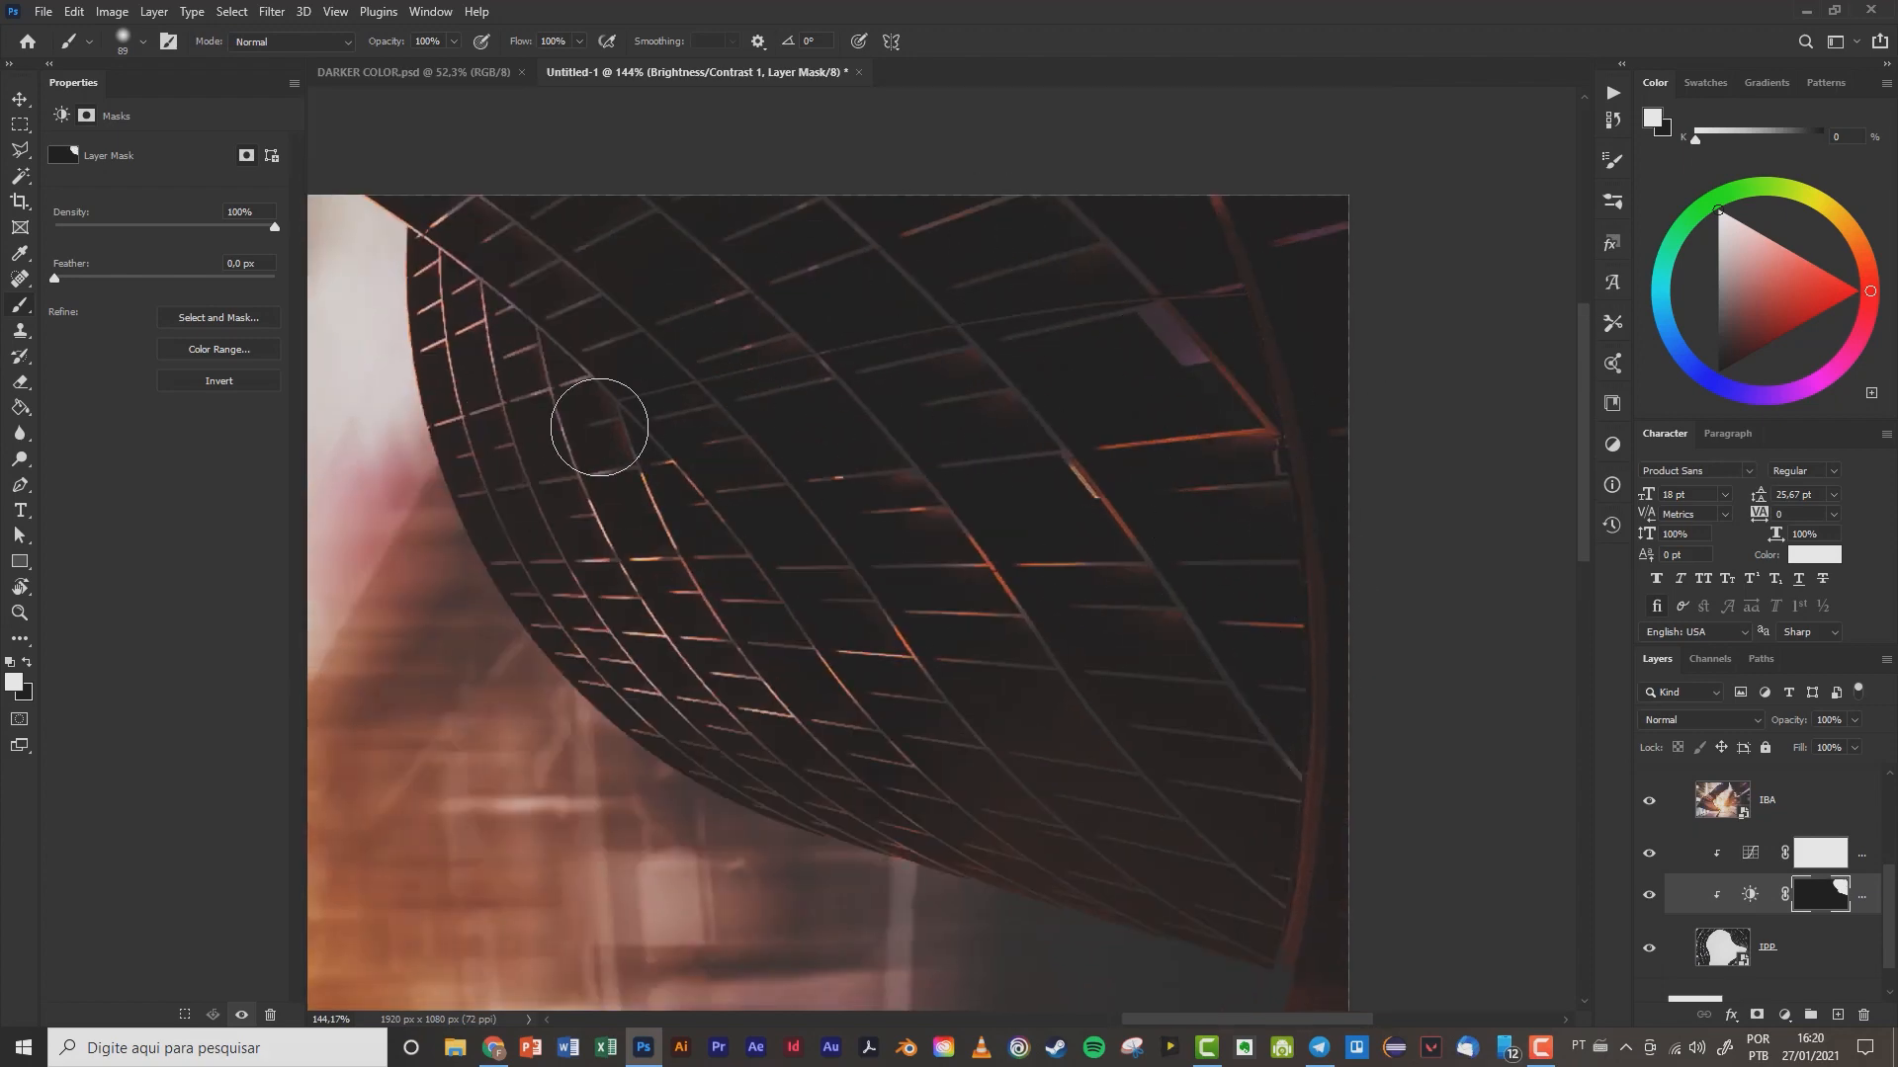
{"action": "left_click_drag", "start_coordinate": [964, 354], "coordinate": [963, 347]}
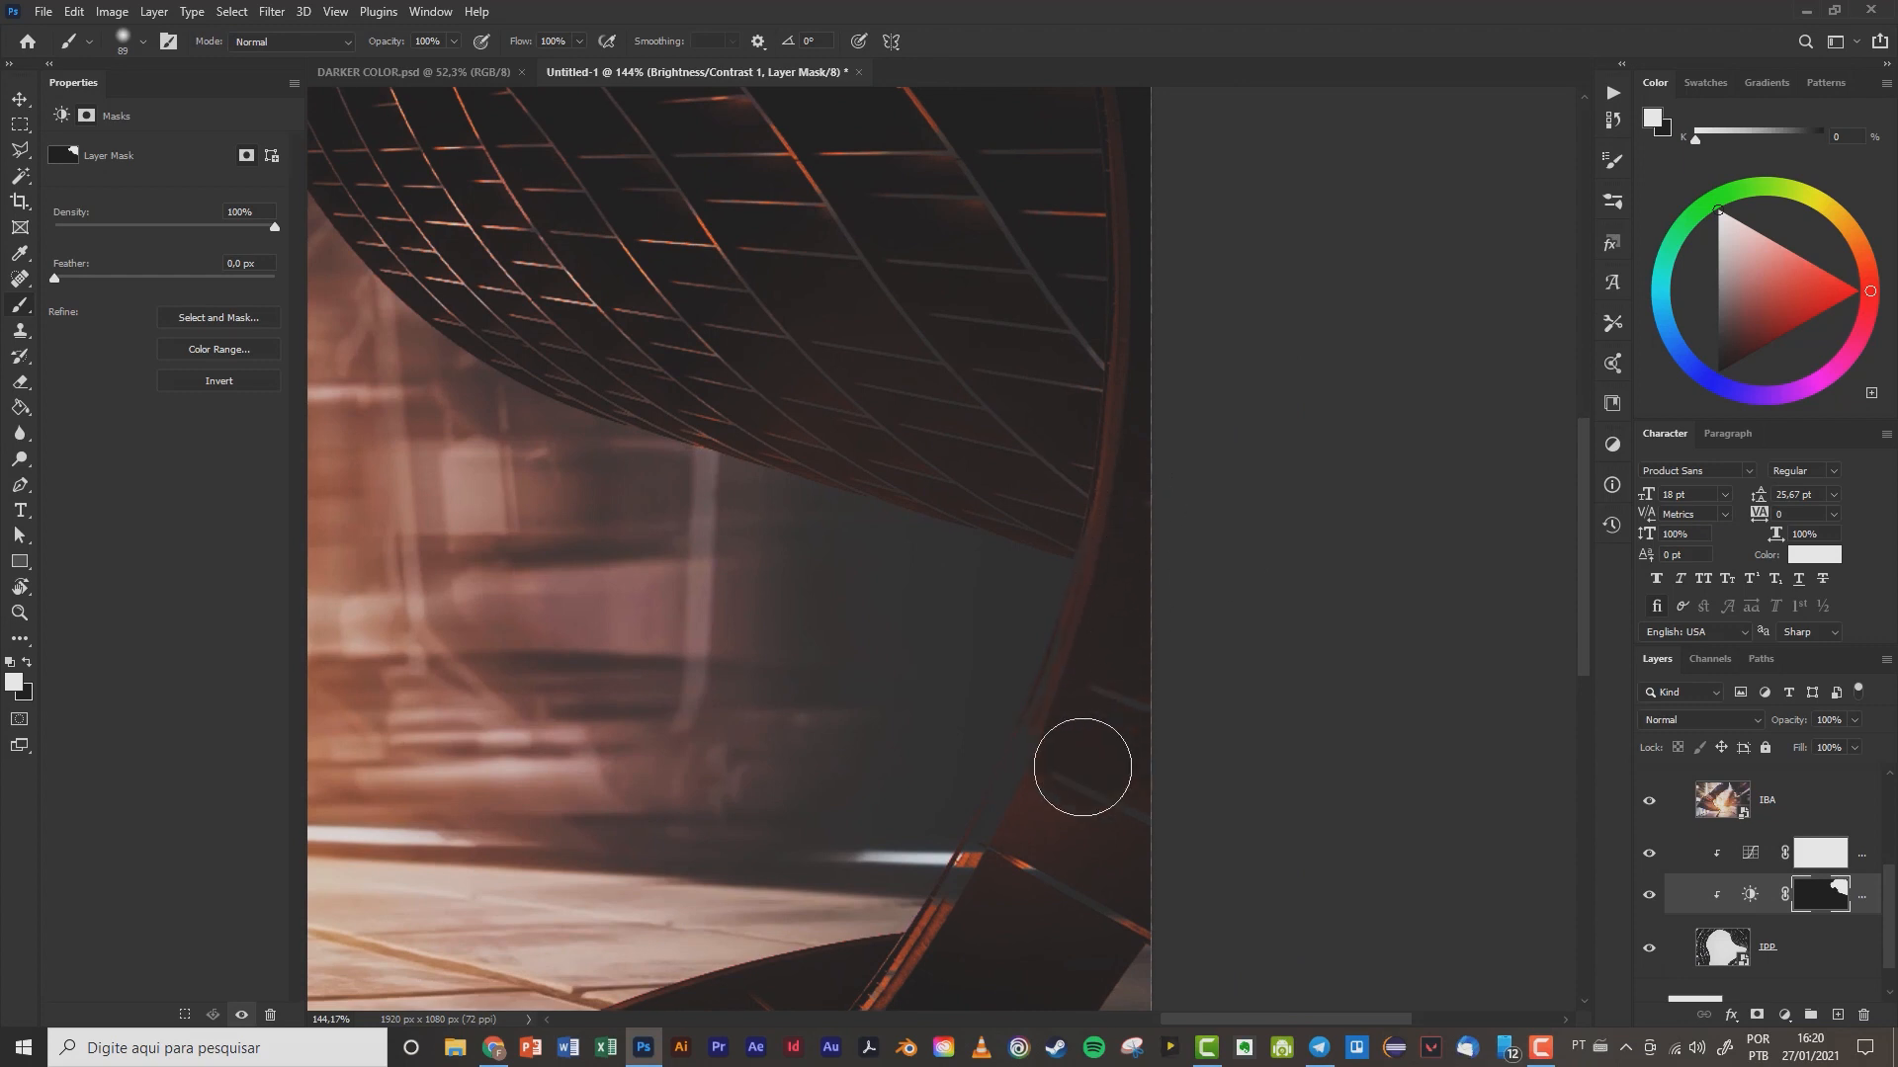
- Paint white on the mask over the lower-right part of the structure, using a small brush along its thin bright rim
{"action": "left_click_drag", "start_coordinate": [1097, 898], "coordinate": [1201, 594]}
{"action": "mouse_move", "coordinate": [1210, 460]}
{"action": "left_mouse_down"}
{"action": "mouse_move", "coordinate": [1105, 674]}
{"action": "mouse_move", "coordinate": [1207, 476]}
{"action": "mouse_move", "coordinate": [1085, 667]}
{"action": "mouse_move", "coordinate": [1192, 477]}
{"action": "mouse_move", "coordinate": [1142, 682]}
{"action": "mouse_move", "coordinate": [1202, 619]}
{"action": "left_mouse_up"}
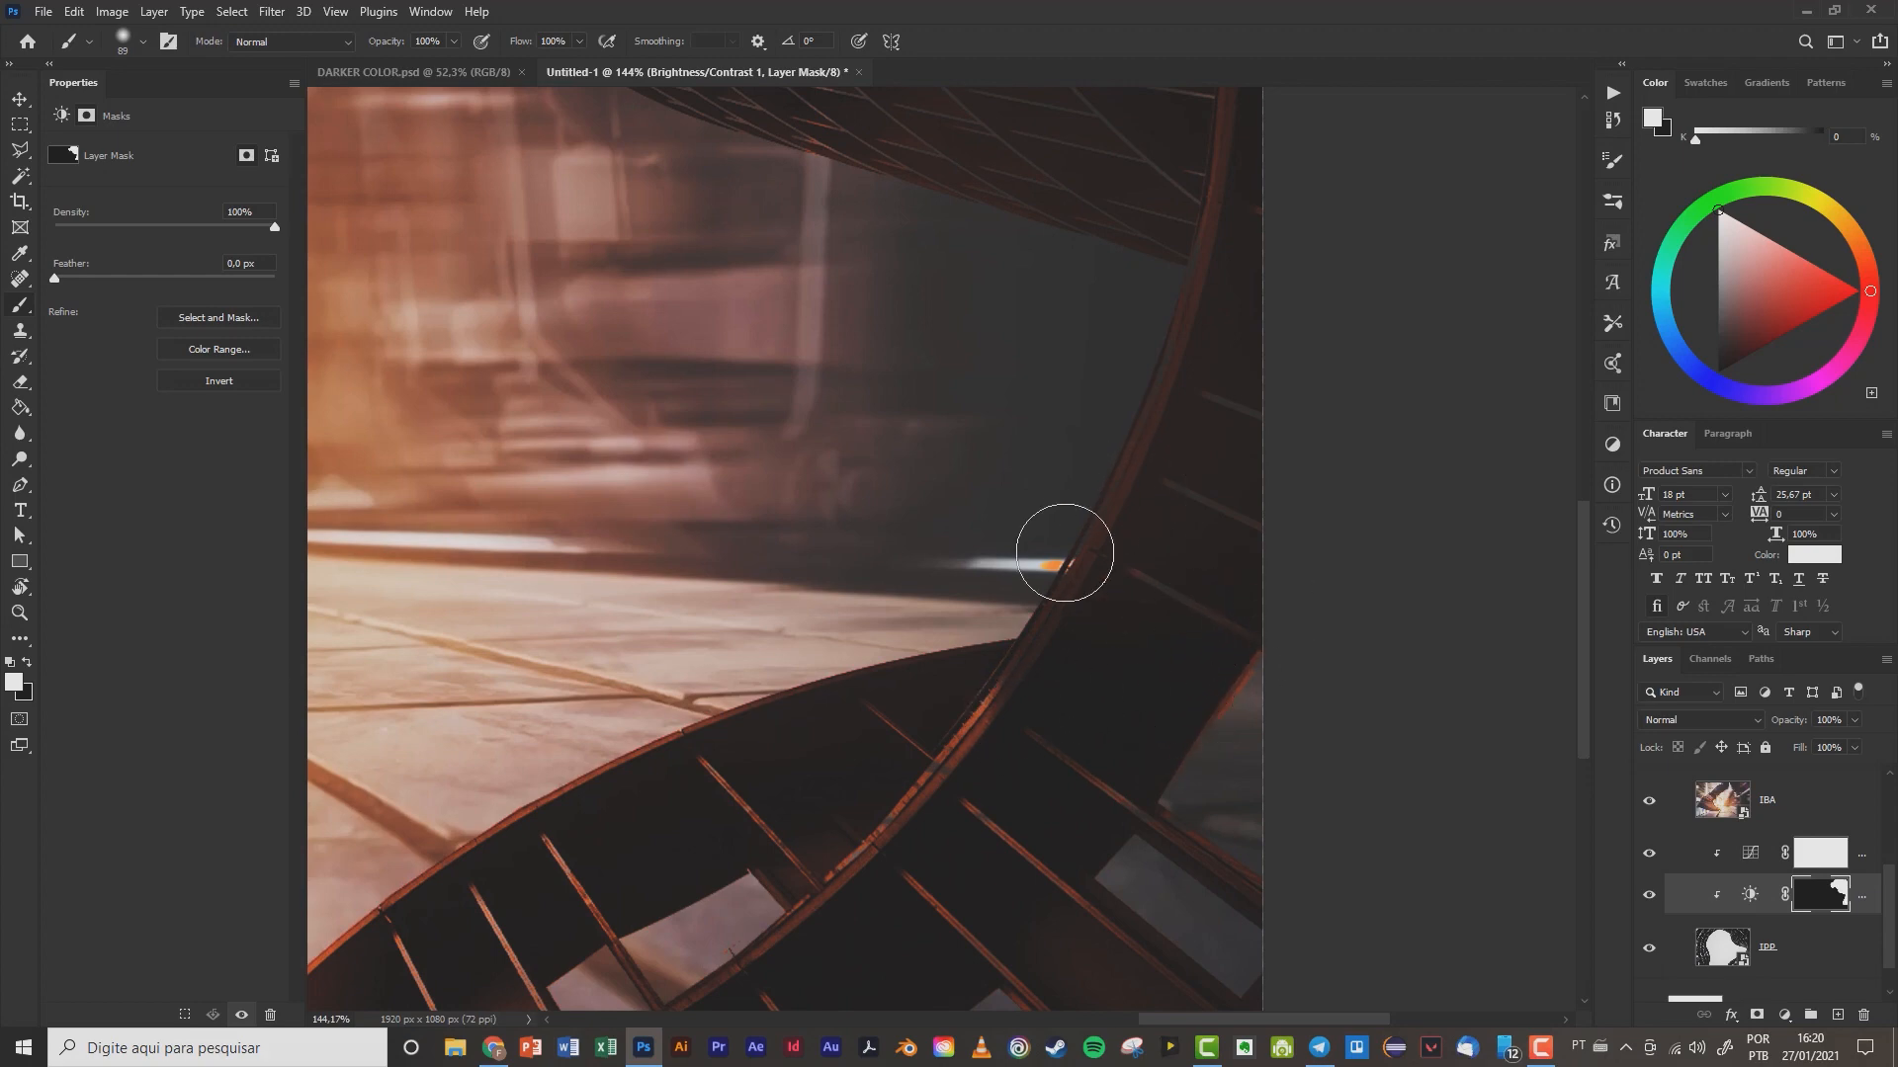
{"action": "left_click_drag", "start_coordinate": [1042, 707], "coordinate": [869, 910]}
{"action": "key", "text": "ctrl+z"}
{"action": "left_click_drag", "start_coordinate": [957, 780], "coordinate": [889, 784]}
{"action": "scroll", "coordinate": [952, 767], "scroll_direction": "up", "scroll_amount": 6}
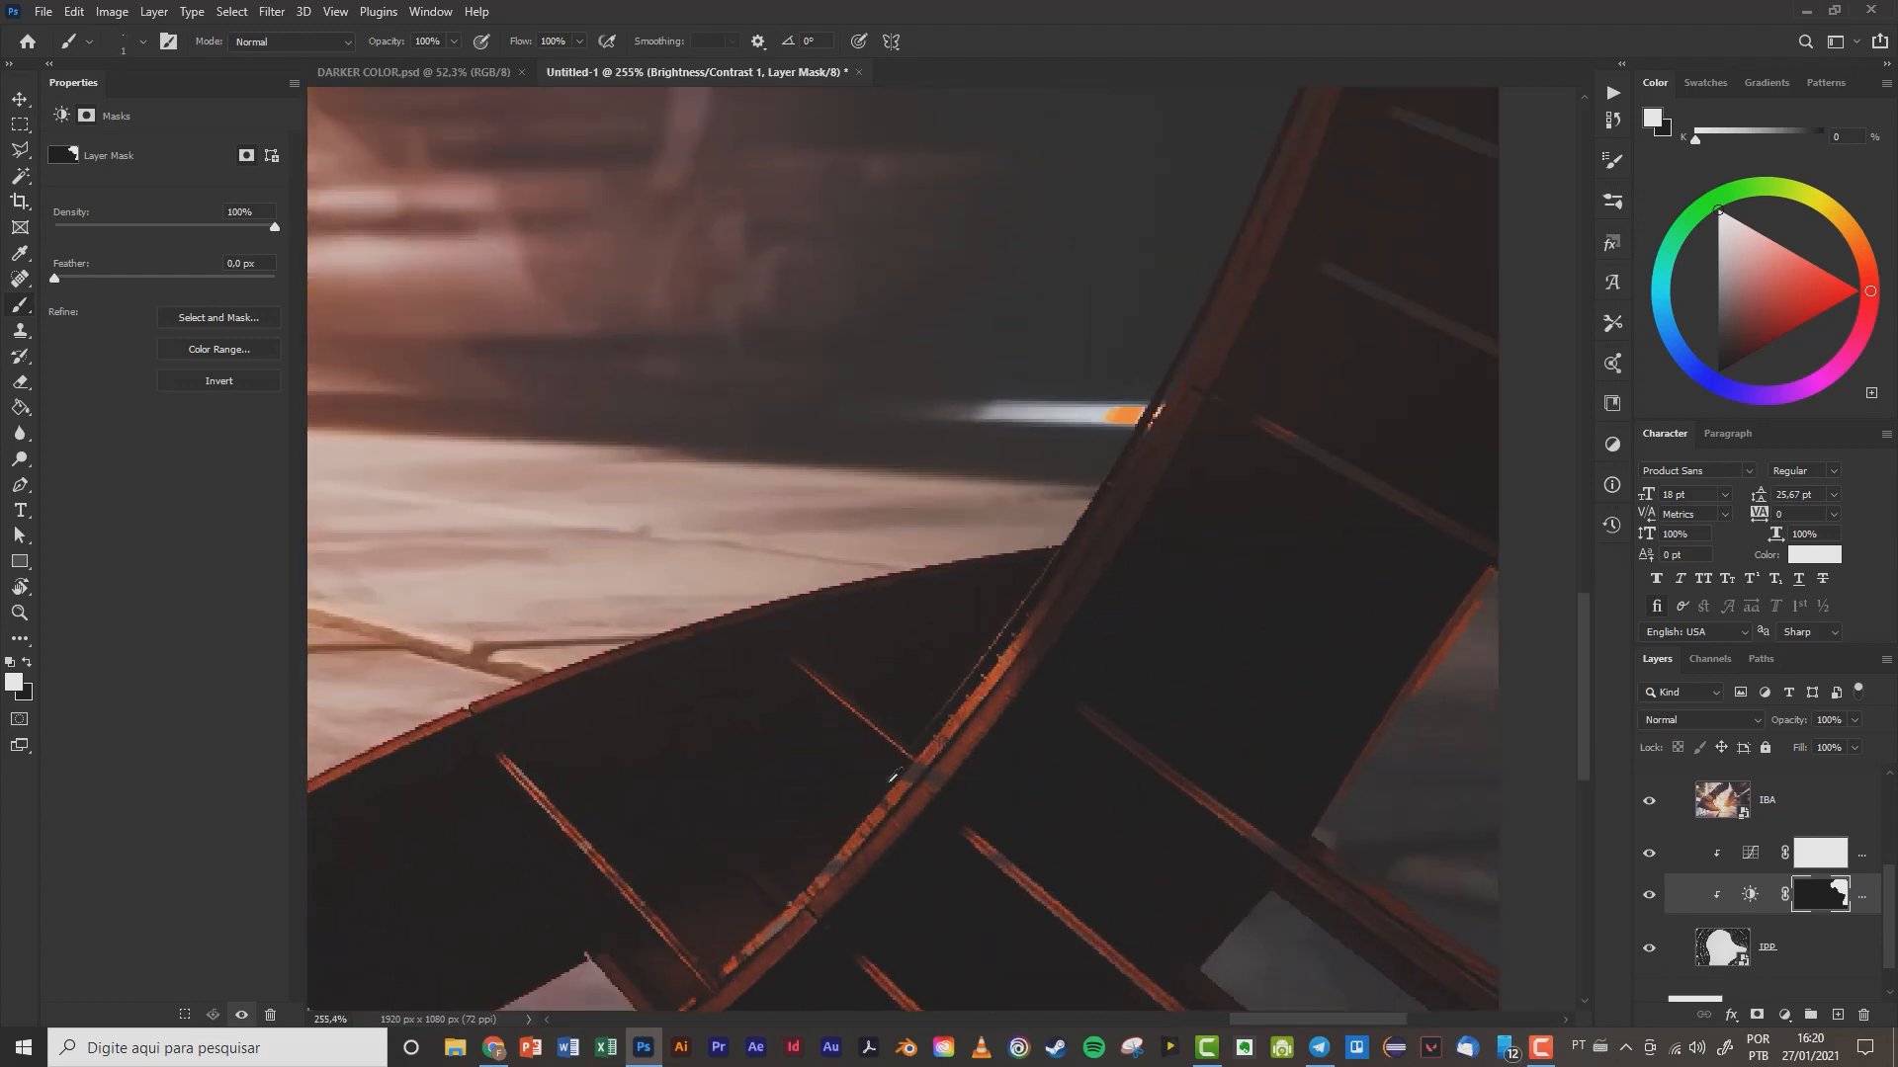
{"action": "scroll", "coordinate": [919, 771], "scroll_direction": "up", "scroll_amount": 8}
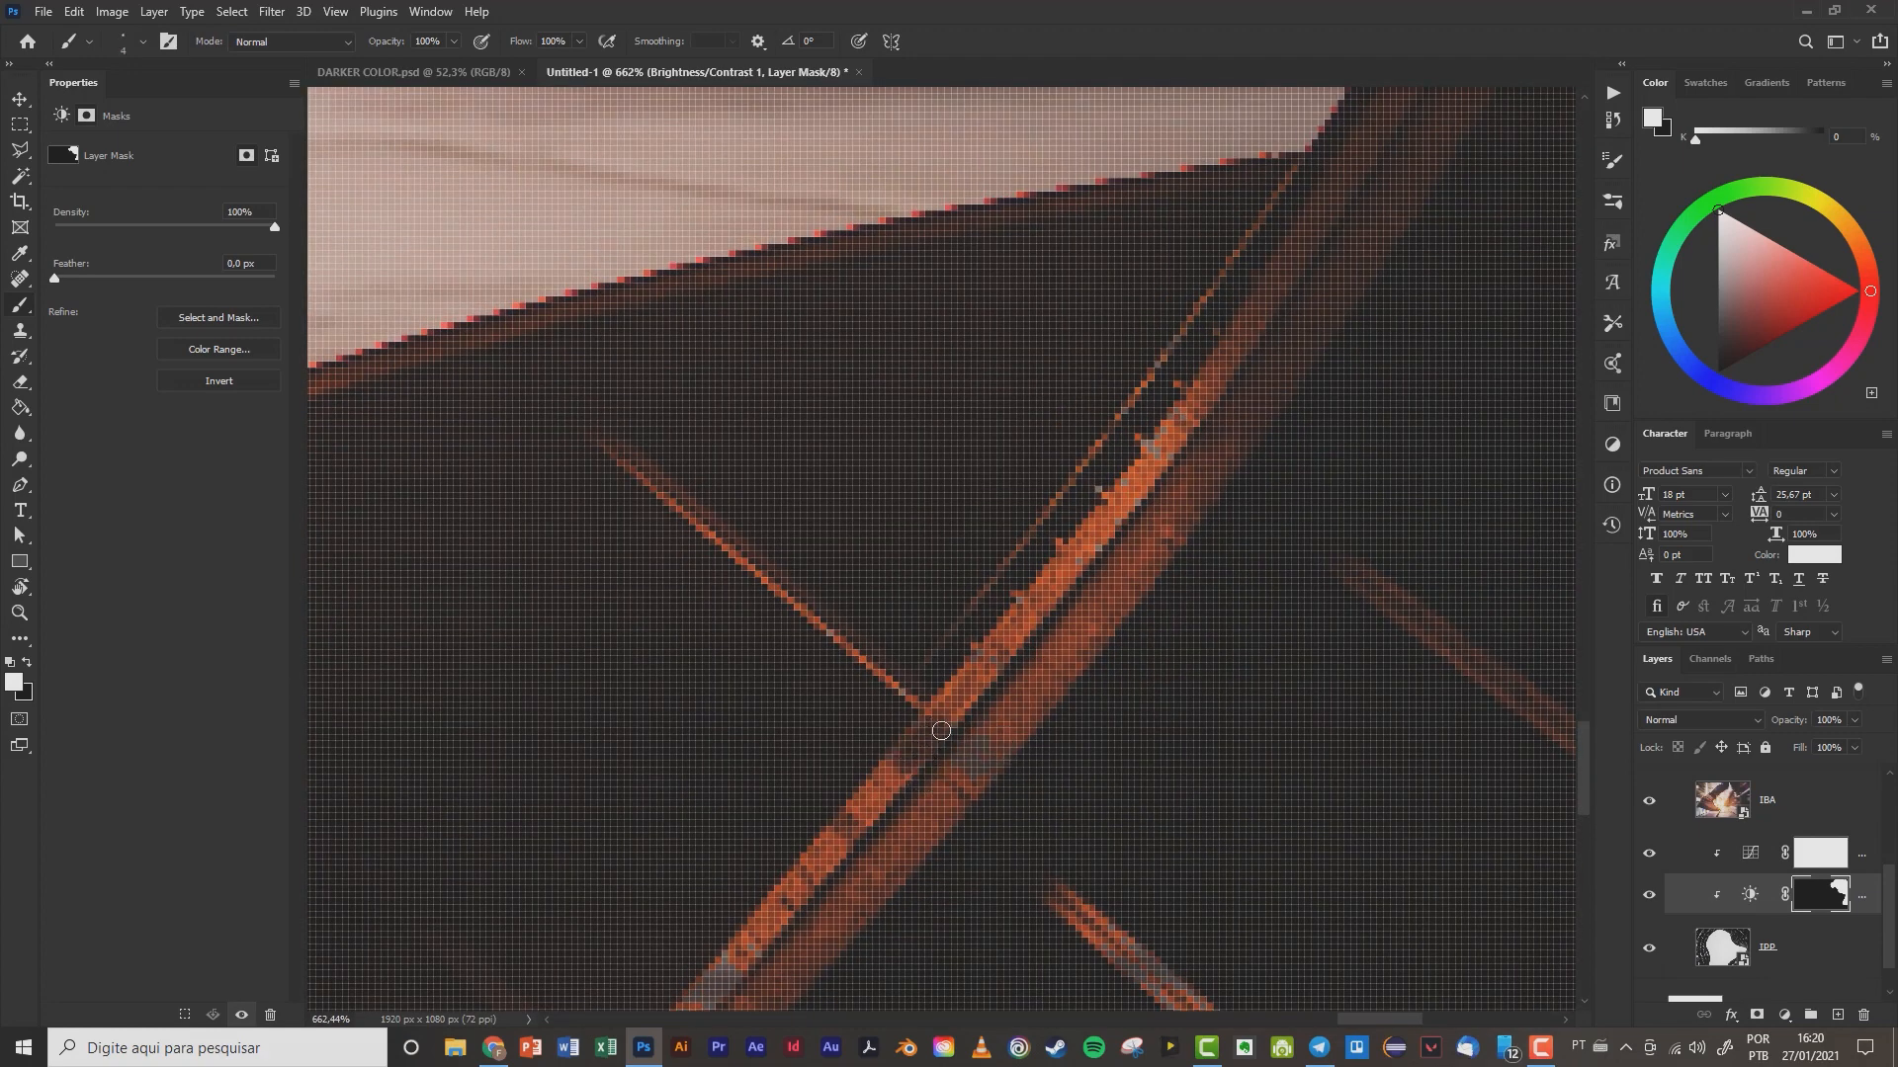
{"action": "scroll", "coordinate": [979, 757], "scroll_direction": "down", "scroll_amount": 8}
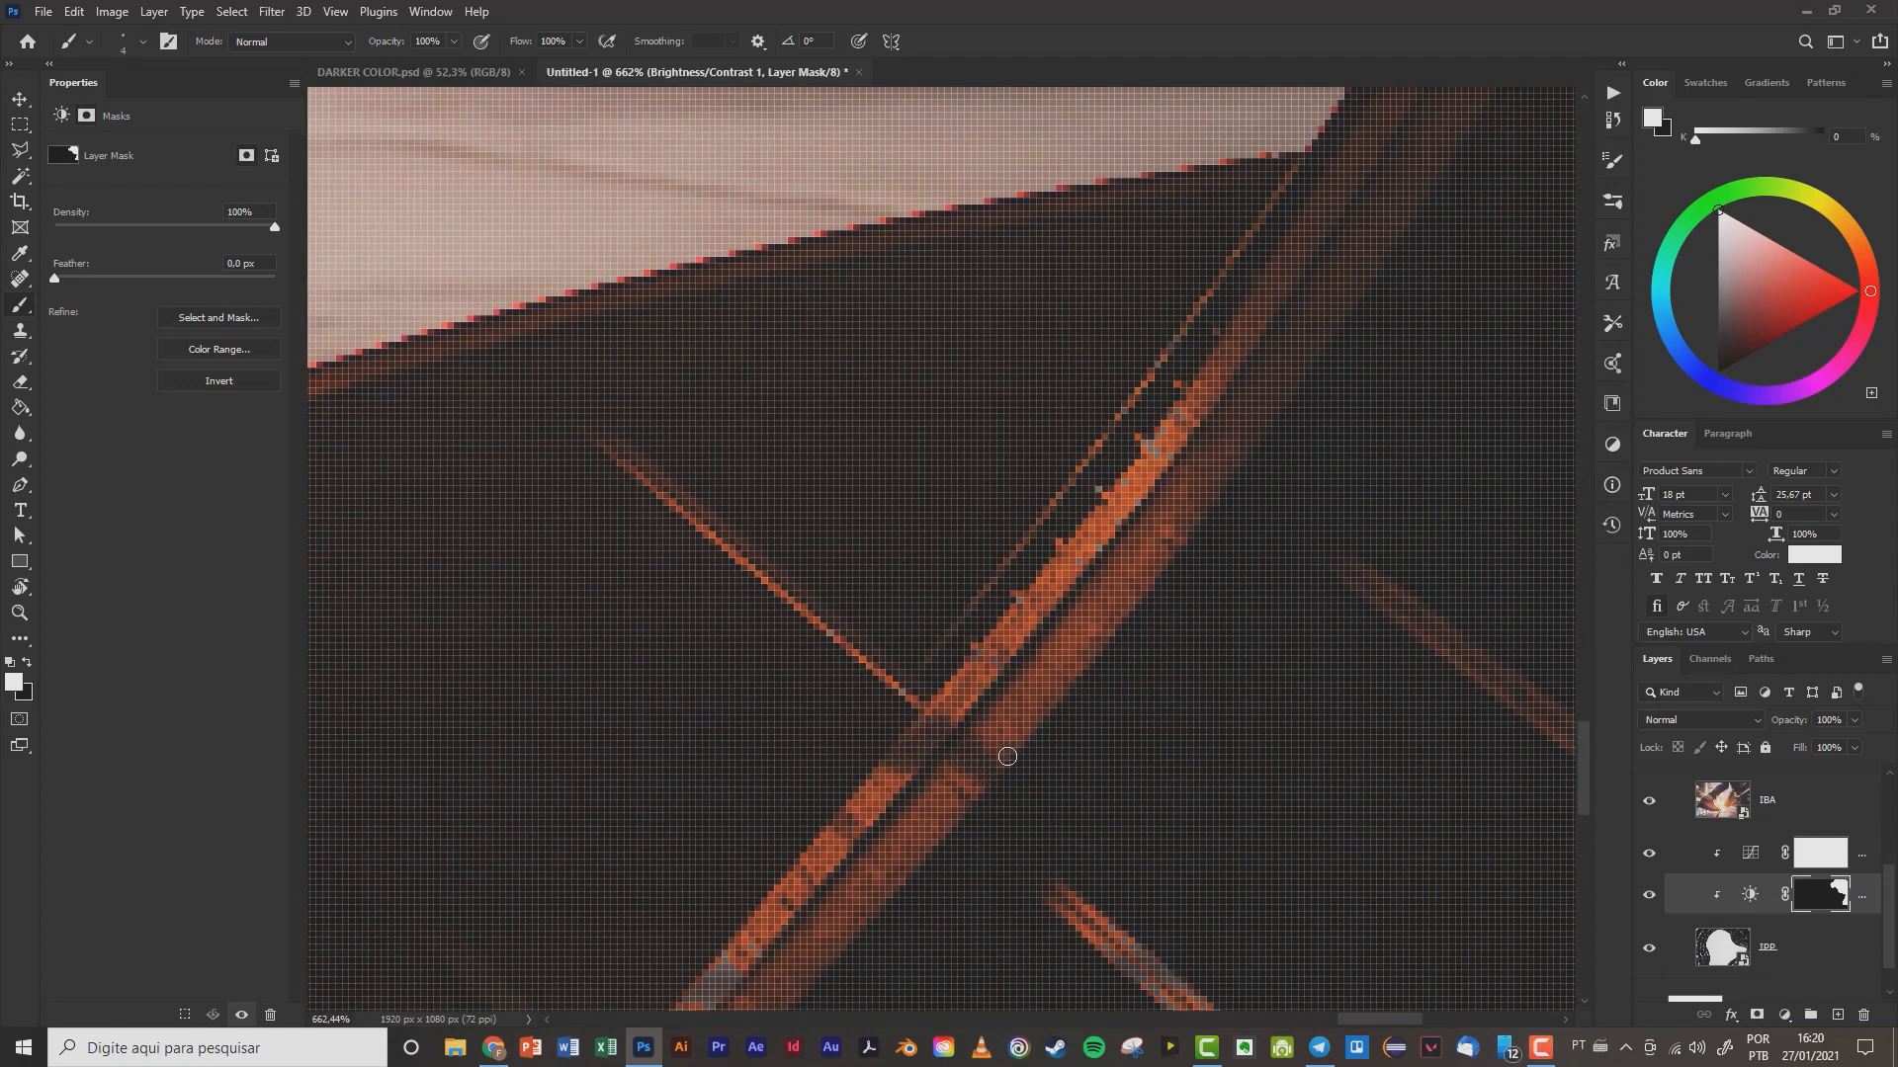
{"action": "scroll", "coordinate": [1016, 849], "scroll_direction": "down", "scroll_amount": 6}
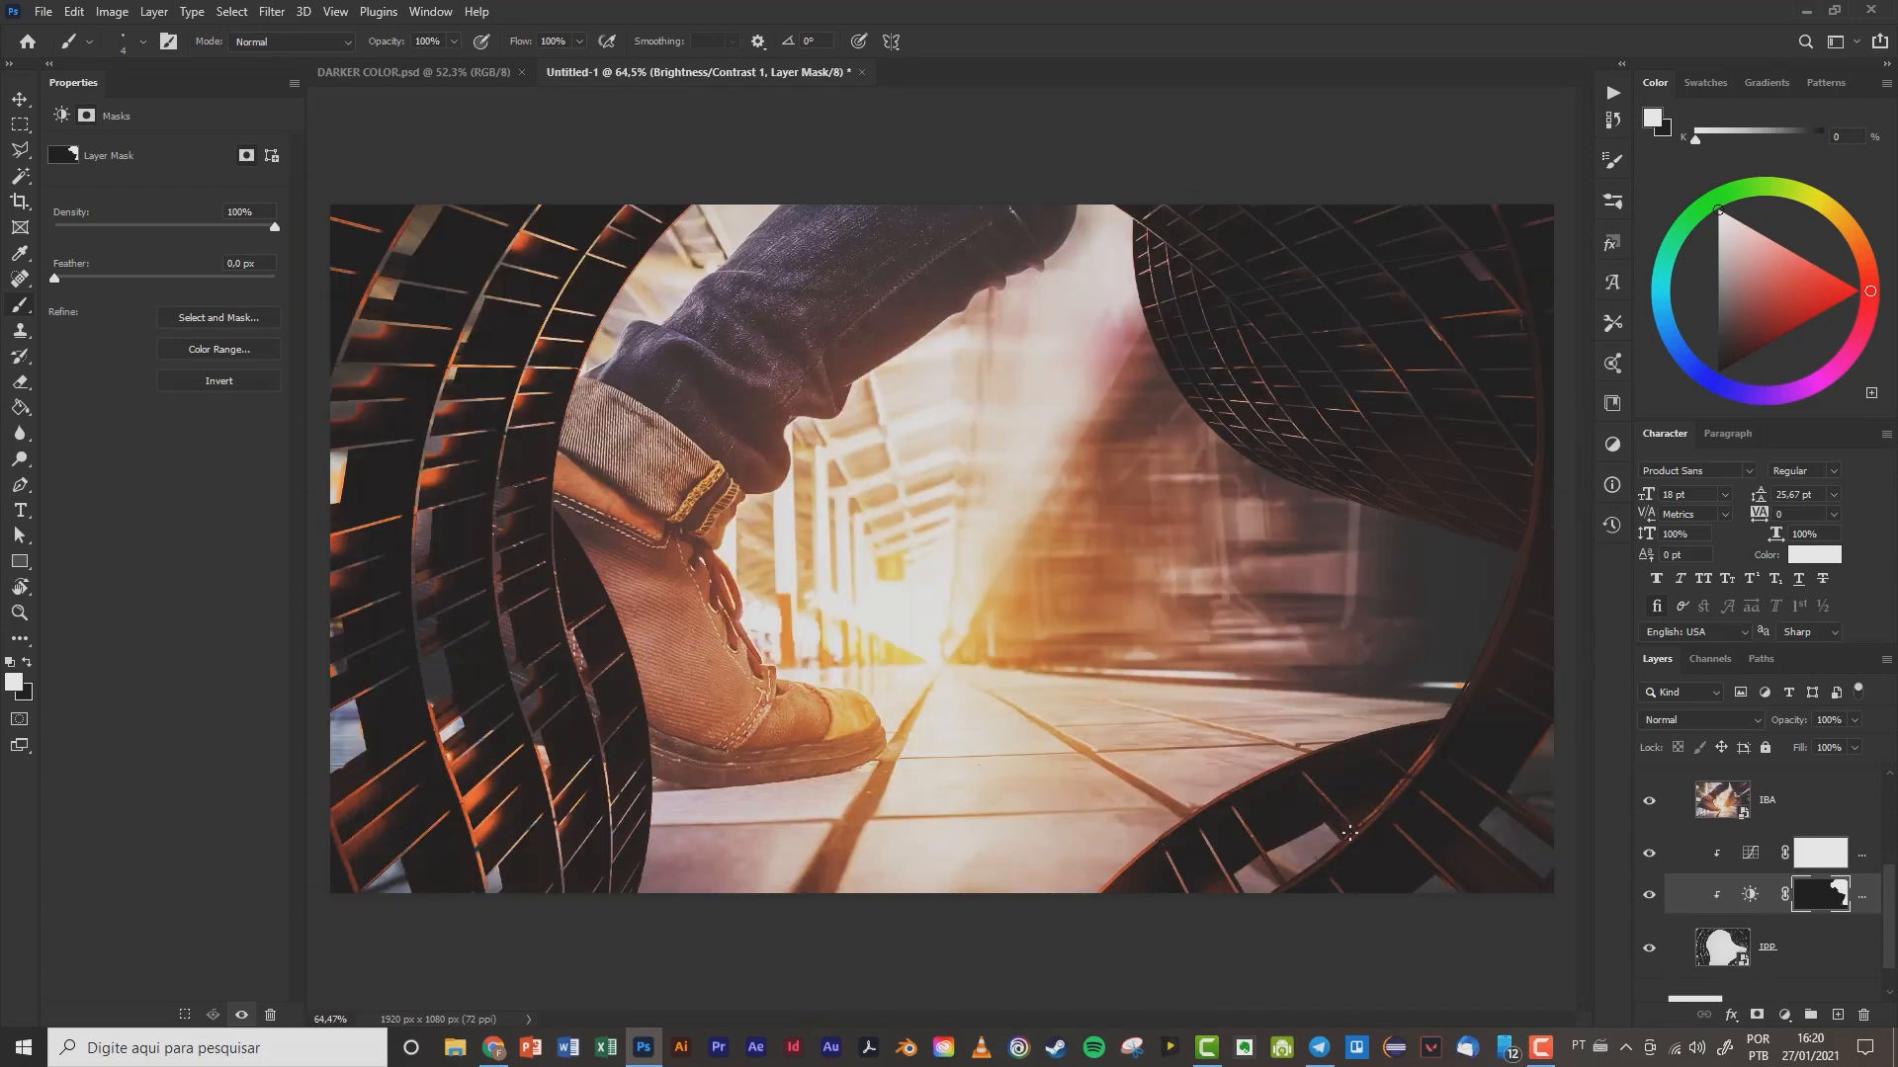
- Paint white on the mask with a soft 122 px brush over the structure beside the boot, then over the lower-right curve
{"action": "scroll", "coordinate": [465, 751], "scroll_direction": "up", "scroll_amount": 3}
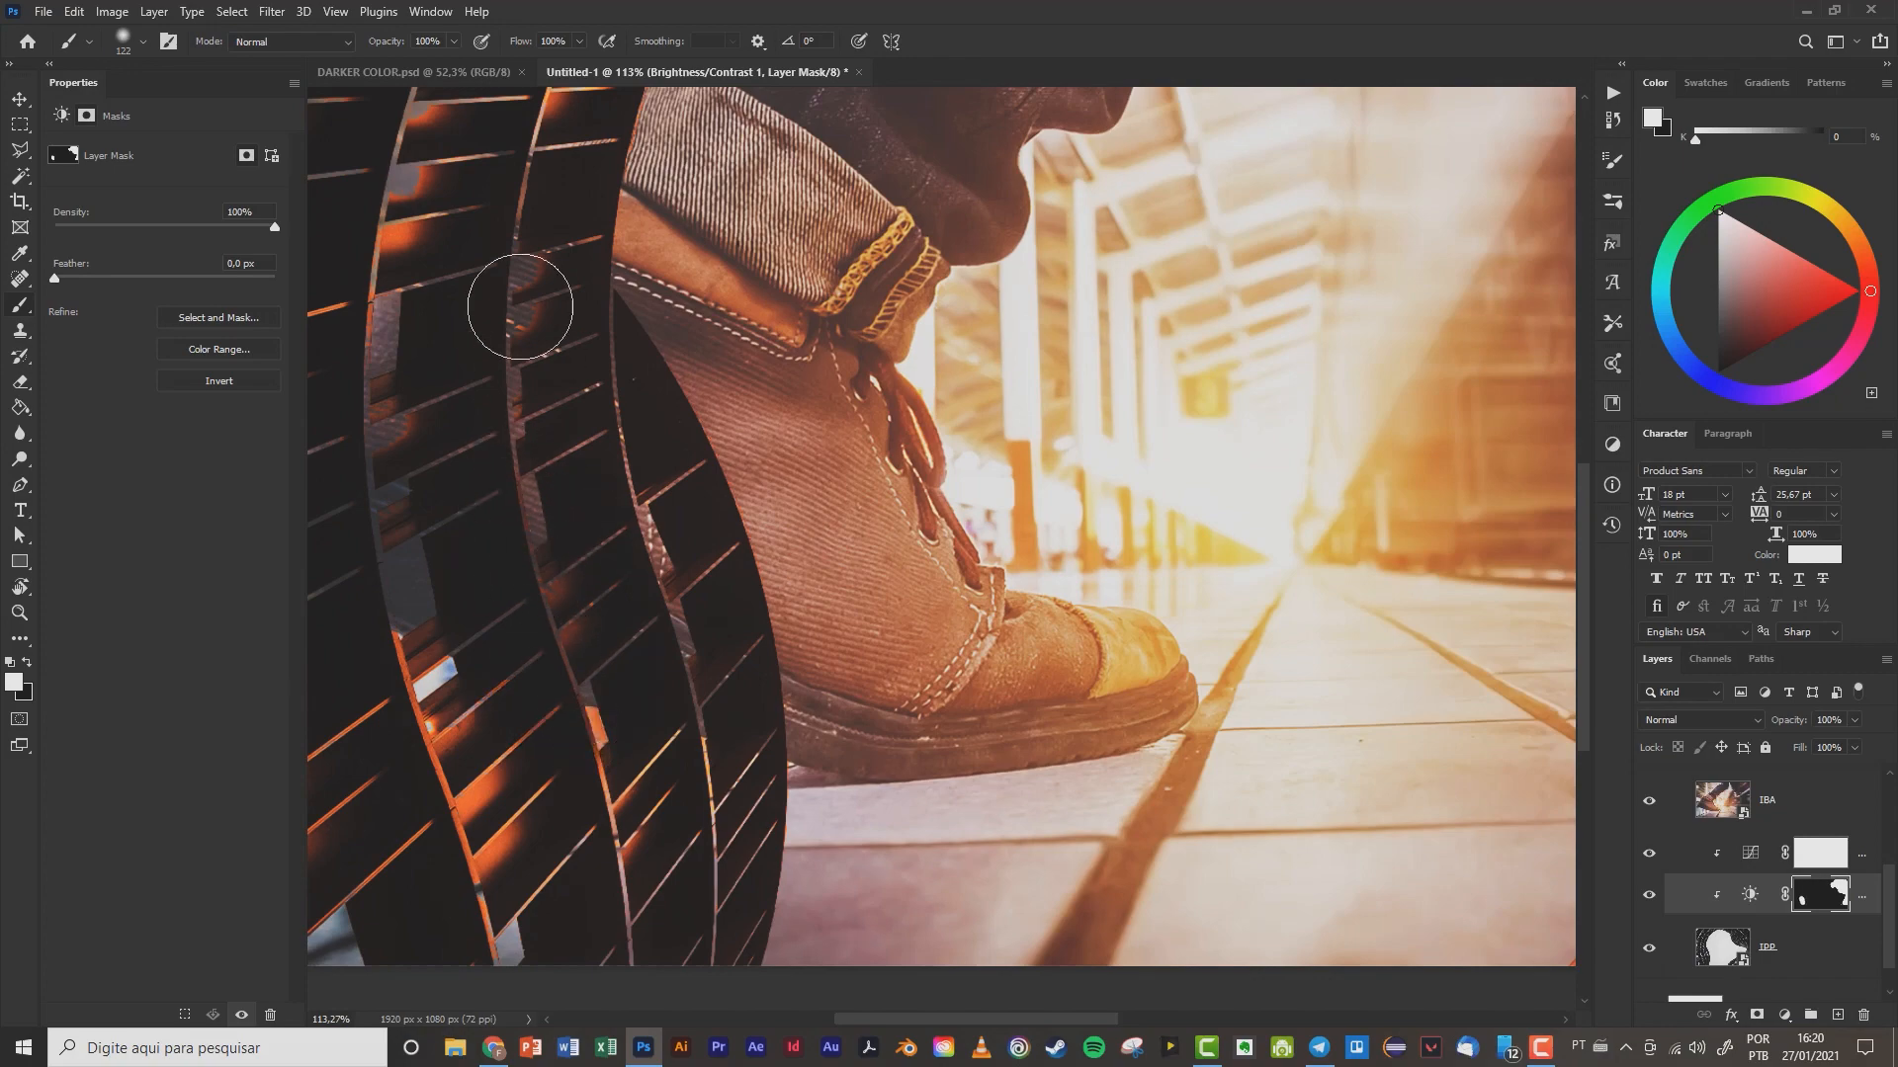
{"action": "scroll", "coordinate": [481, 696], "scroll_direction": "down", "scroll_amount": 2}
{"action": "mouse_move", "coordinate": [480, 696]}
{"action": "left_mouse_down"}
{"action": "mouse_move", "coordinate": [415, 754]}
{"action": "mouse_move", "coordinate": [411, 982]}
{"action": "mouse_move", "coordinate": [368, 788]}
{"action": "mouse_move", "coordinate": [421, 609]}
{"action": "left_mouse_up"}
{"action": "scroll", "coordinate": [421, 609], "scroll_direction": "up", "scroll_amount": 4}
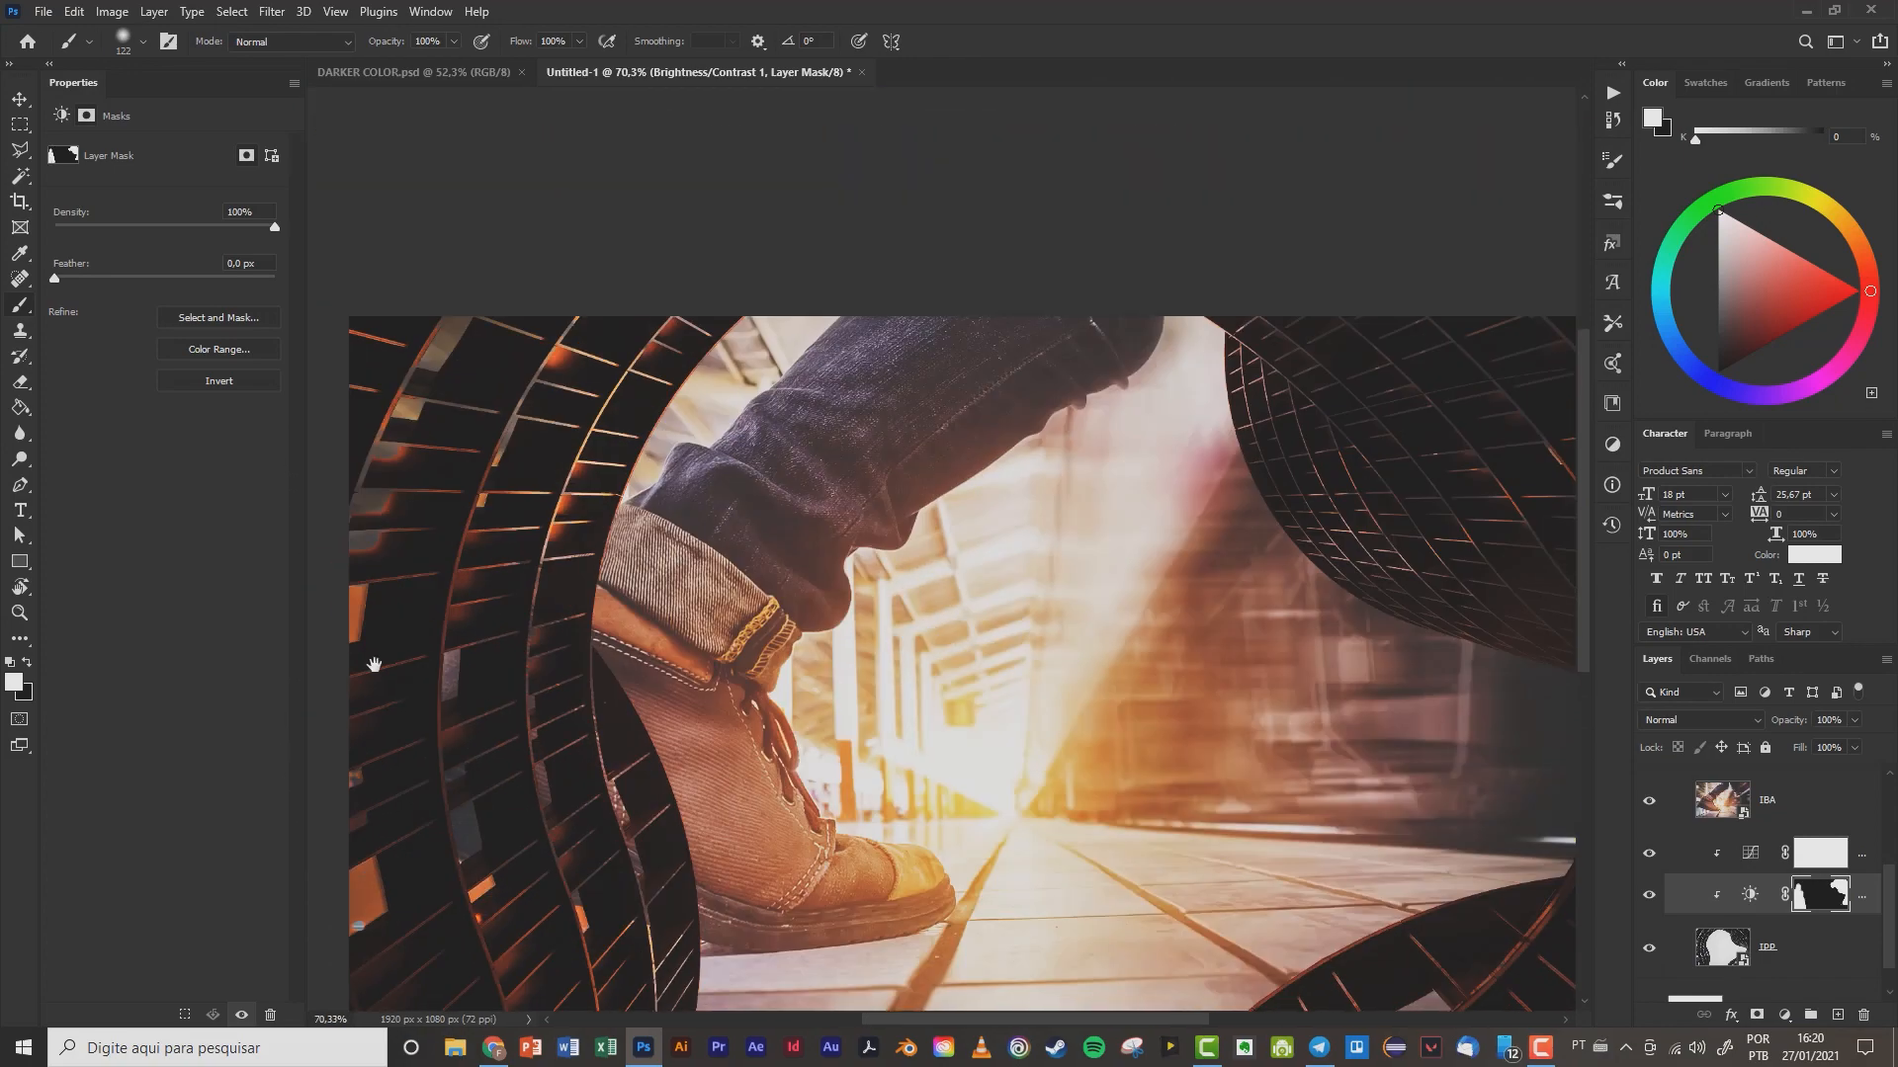
{"action": "mouse_move", "coordinate": [546, 315]}
{"action": "left_mouse_down"}
{"action": "mouse_move", "coordinate": [534, 420]}
{"action": "mouse_move", "coordinate": [554, 546]}
{"action": "left_mouse_up"}
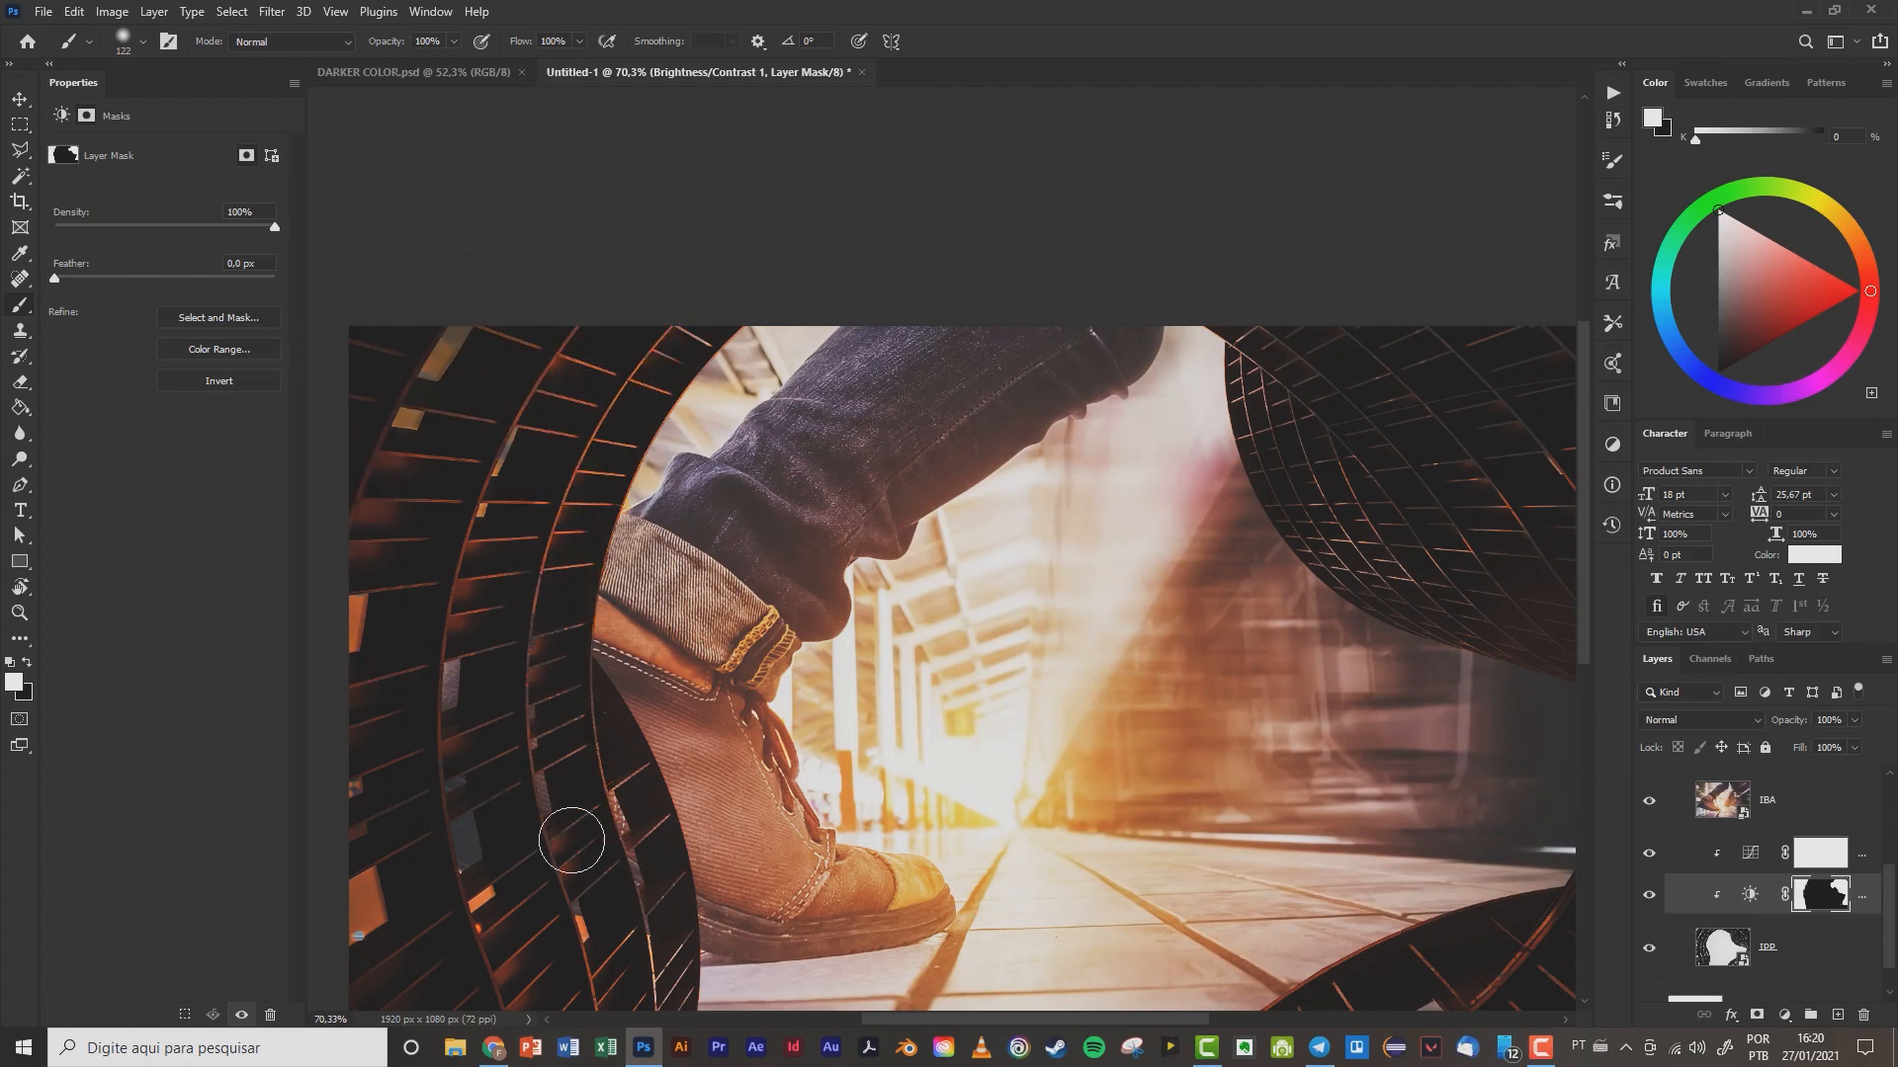
{"action": "scroll", "coordinate": [583, 937], "scroll_direction": "down", "scroll_amount": 3}
{"action": "left_click_drag", "start_coordinate": [1177, 784], "coordinate": [1151, 763]}
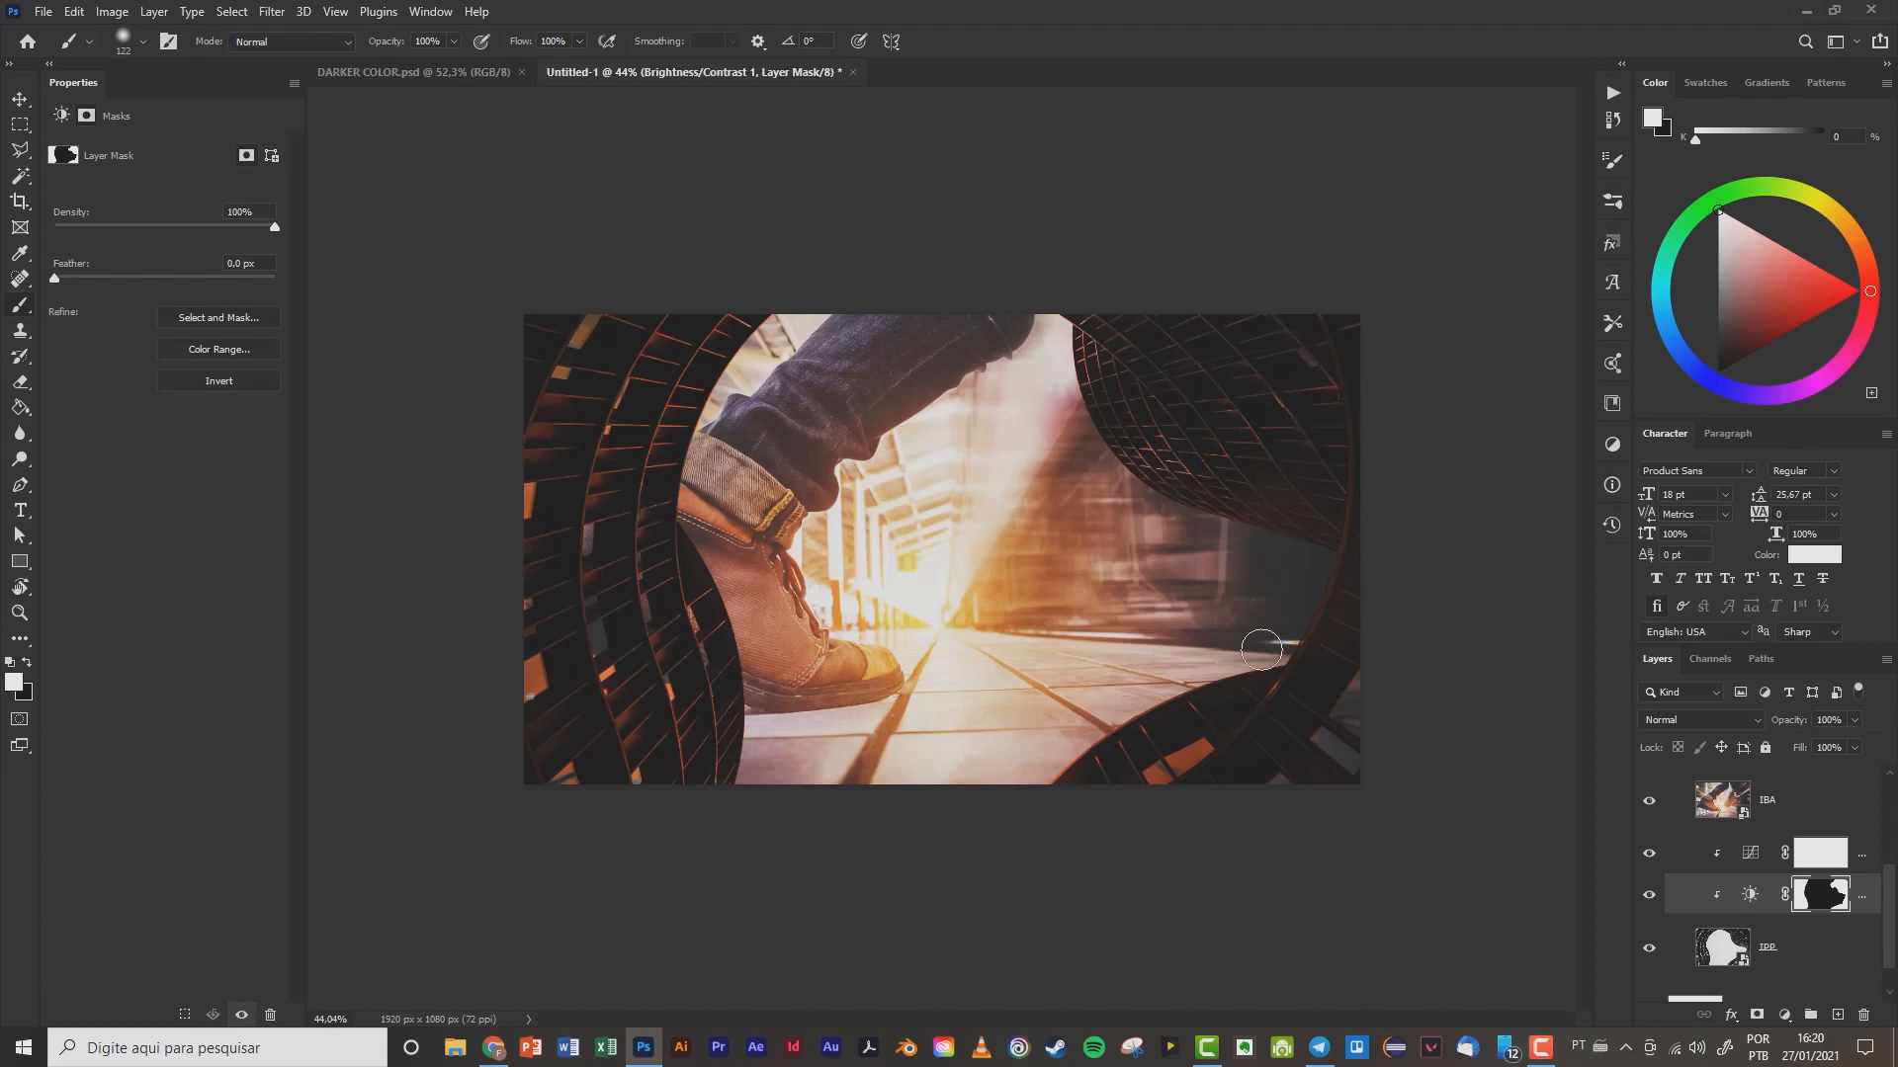
- Add a second Curves adjustment above the existing one and clip it to the IPP layer
{"action": "scroll", "coordinate": [976, 630], "scroll_direction": "down", "scroll_amount": 3, "text": "alt"}
{"action": "scroll", "coordinate": [976, 629], "scroll_direction": "up", "scroll_amount": 5, "text": "alt"}
{"action": "scroll", "coordinate": [975, 629], "scroll_direction": "down", "scroll_amount": 2}
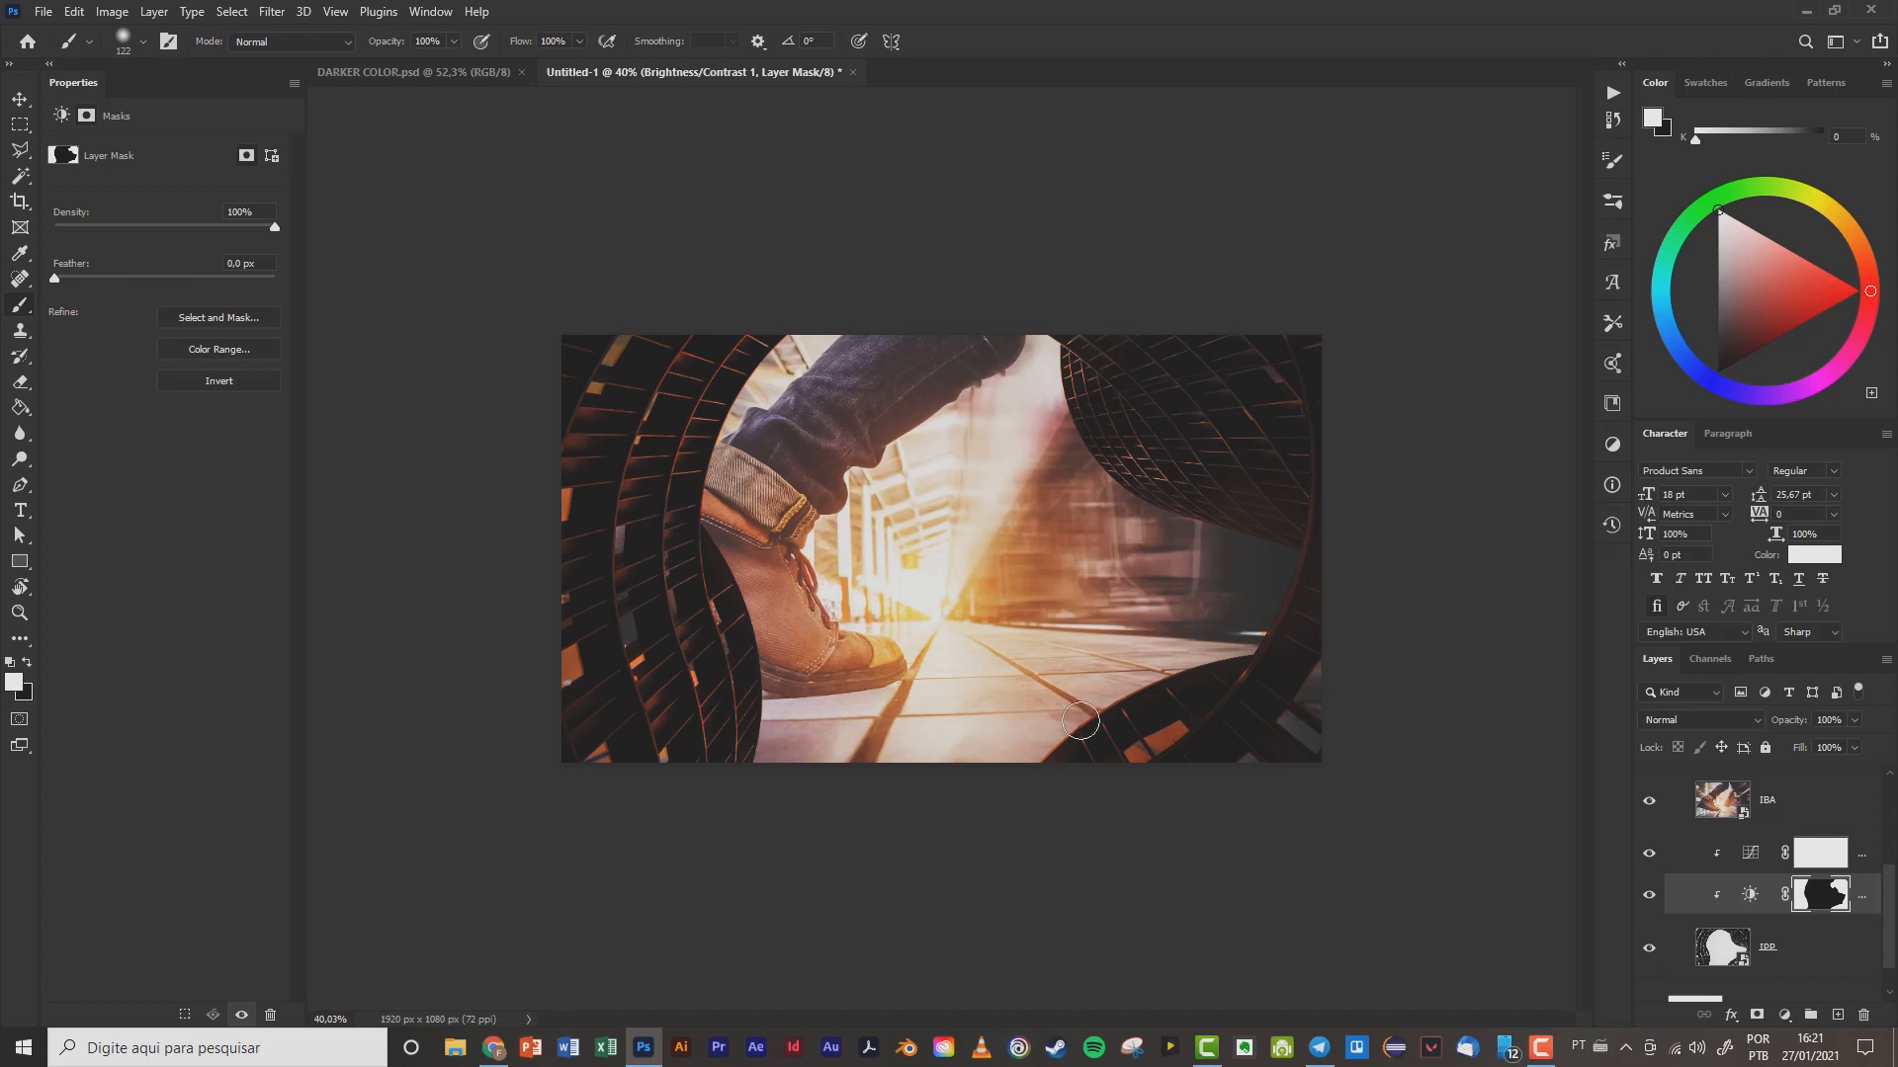
{"action": "left_click", "coordinate": [1834, 860]}
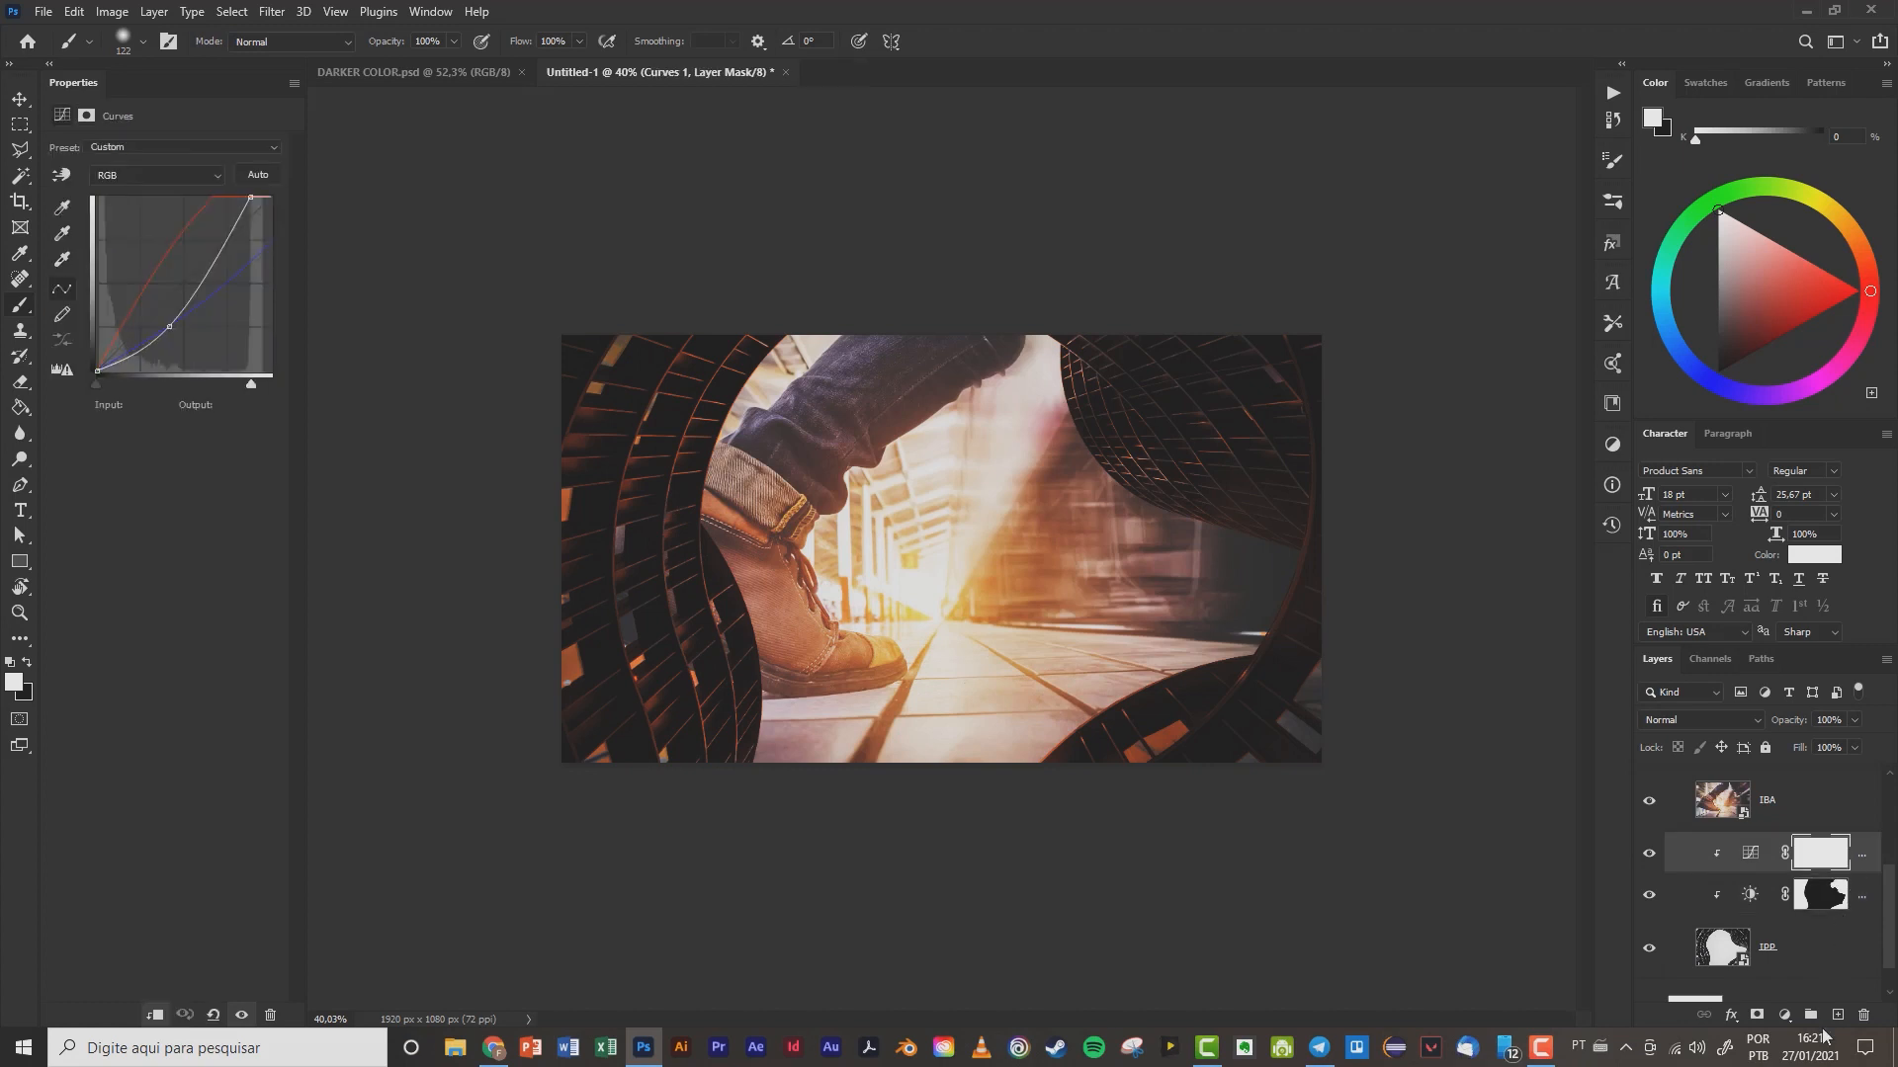
{"action": "left_click", "coordinate": [1785, 1015]}
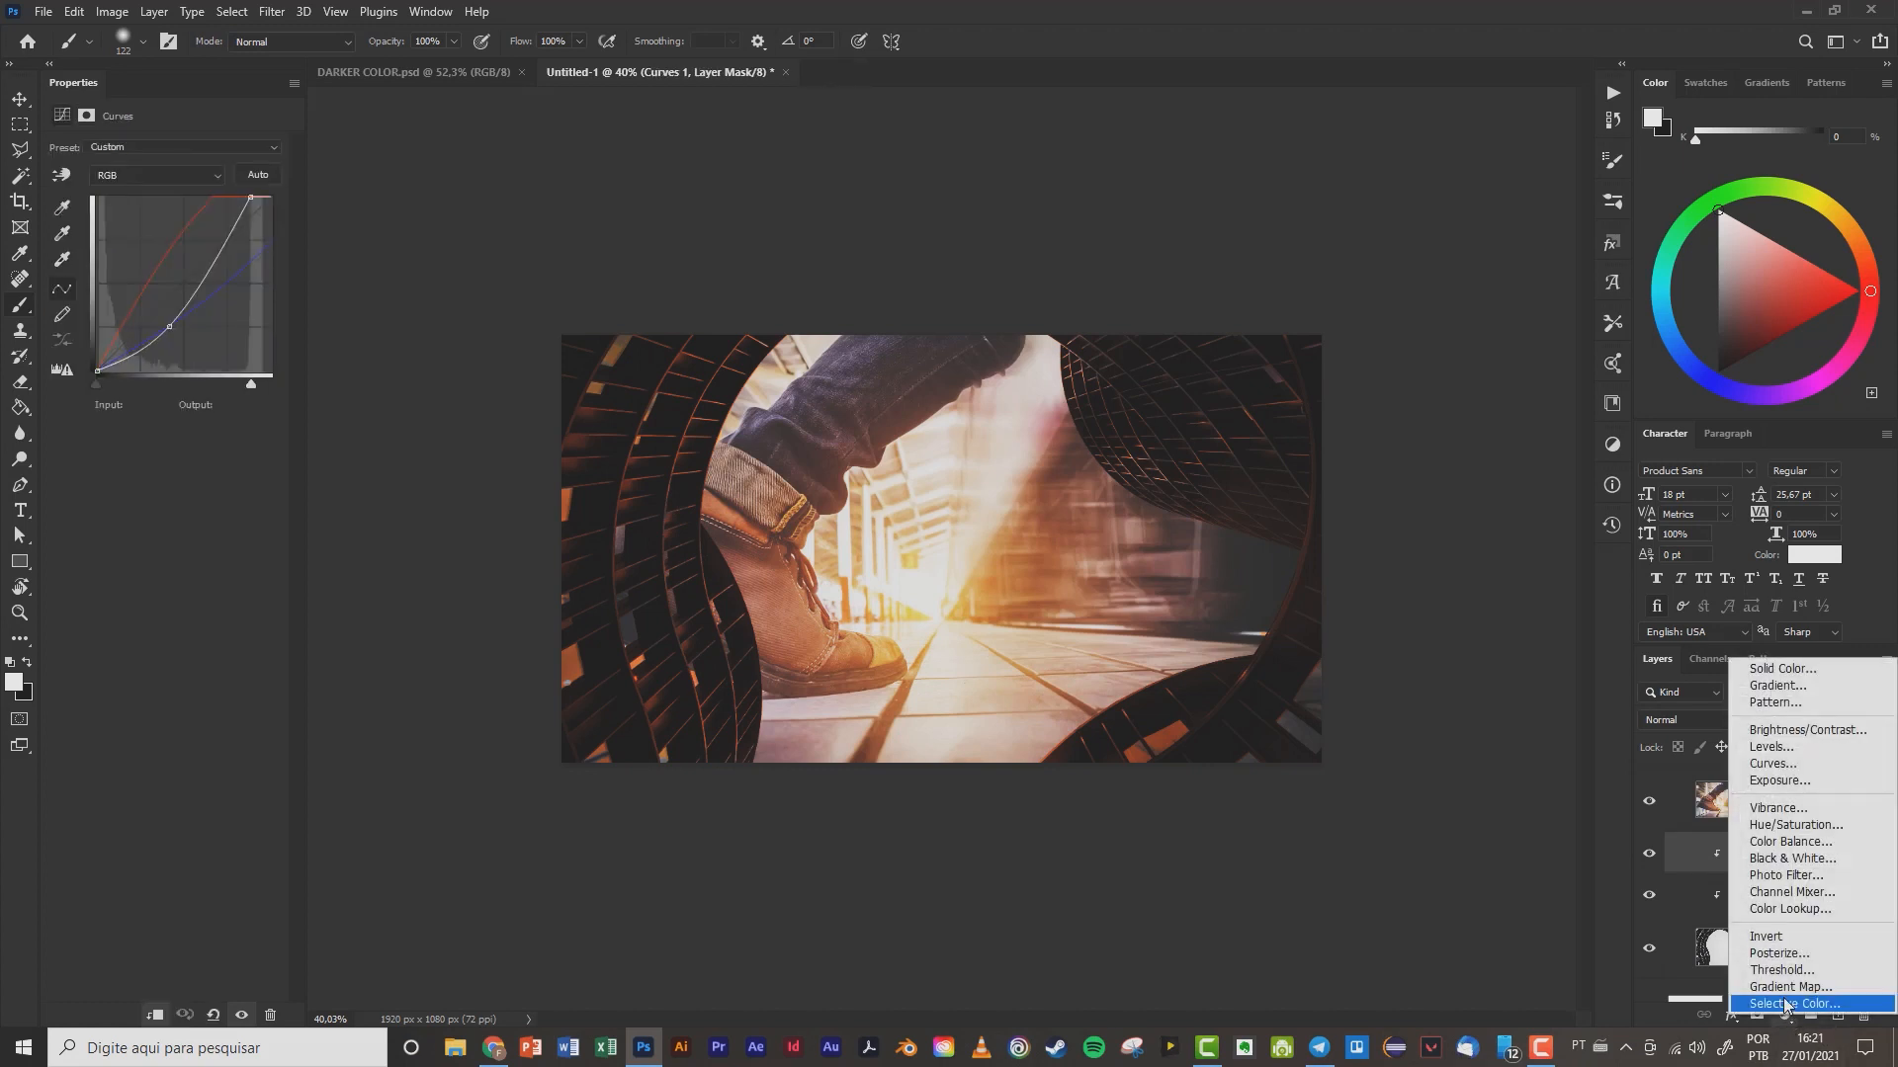
{"action": "left_click", "coordinate": [1777, 764]}
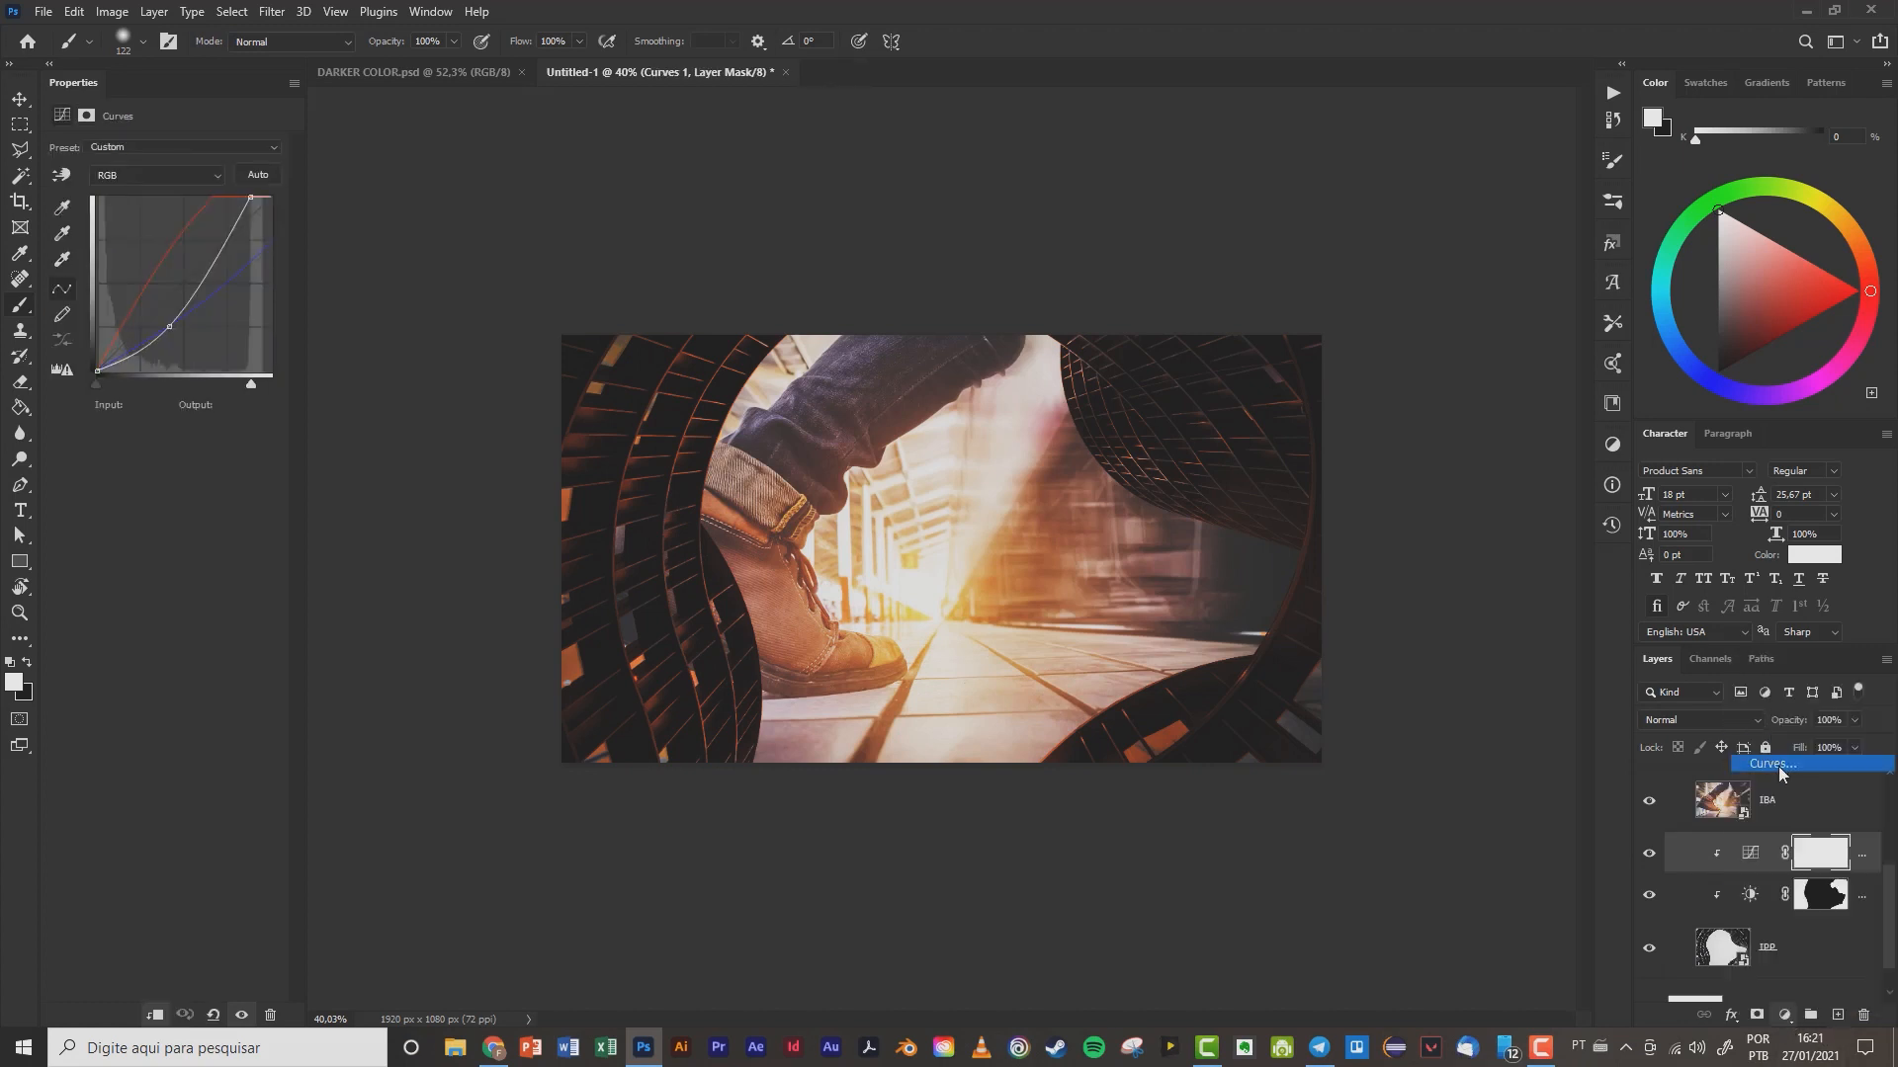
{"action": "left_click", "coordinate": [1752, 878], "text": "alt"}
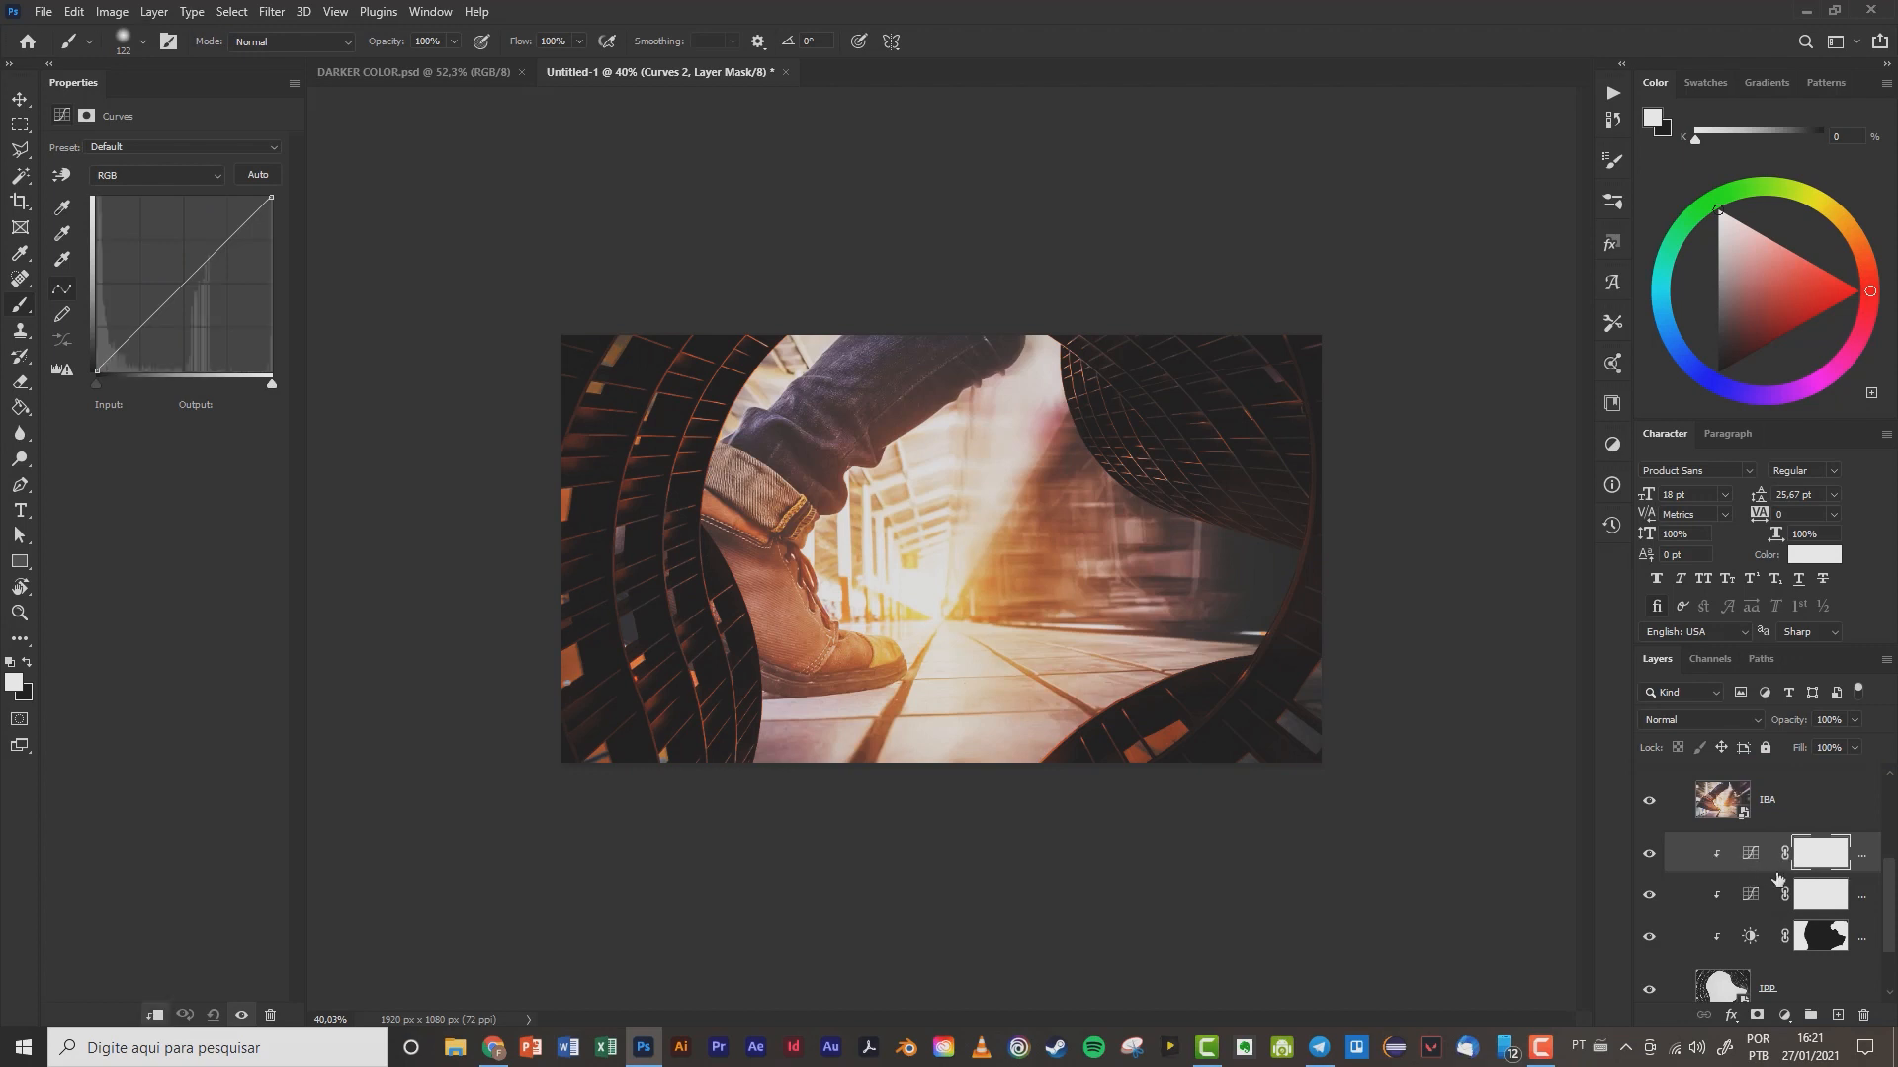
- Add anchor points along the new RGB curve, raise its black point to output 17 and slightly lower its white point
{"action": "left_click", "coordinate": [141, 326]}
{"action": "left_click", "coordinate": [182, 280]}
{"action": "left_click_drag", "start_coordinate": [272, 198], "coordinate": [273, 214]}
{"action": "left_click_drag", "start_coordinate": [99, 371], "coordinate": [89, 359]}
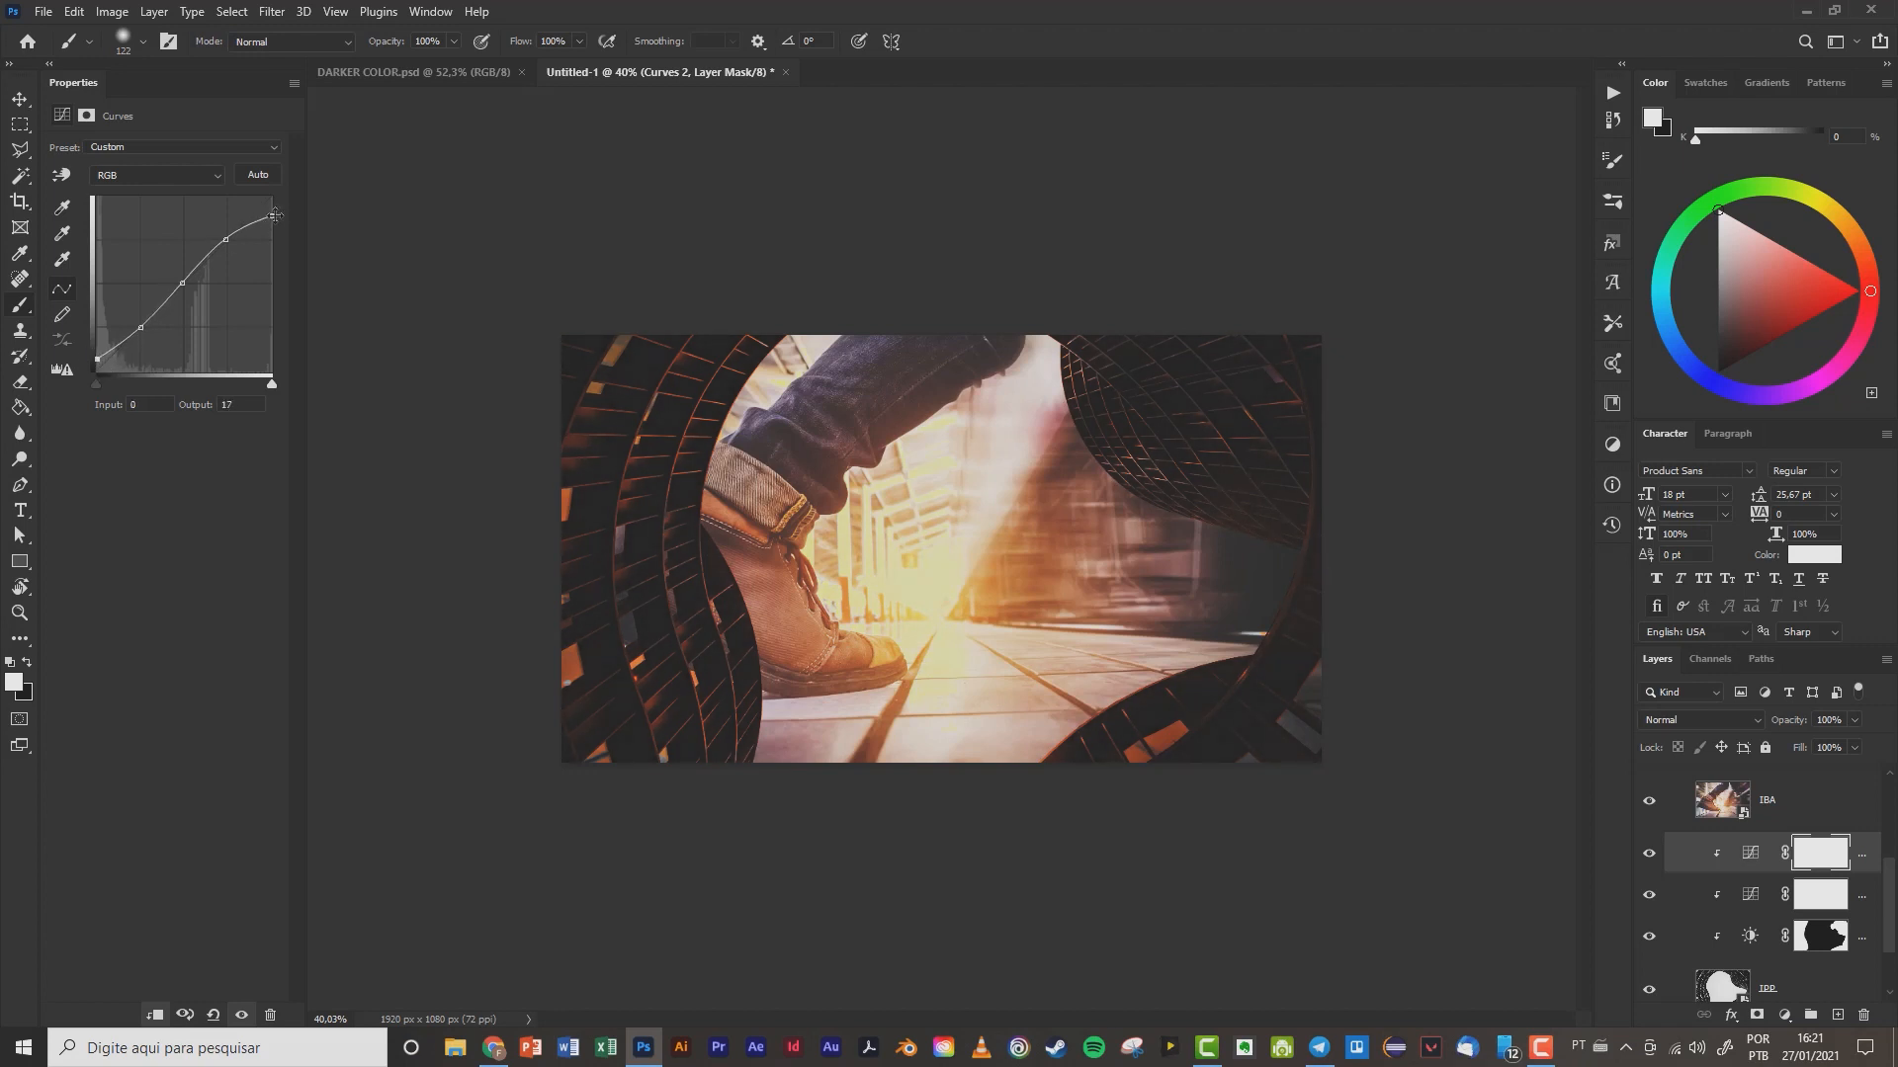
{"action": "left_click_drag", "start_coordinate": [272, 216], "coordinate": [273, 211]}
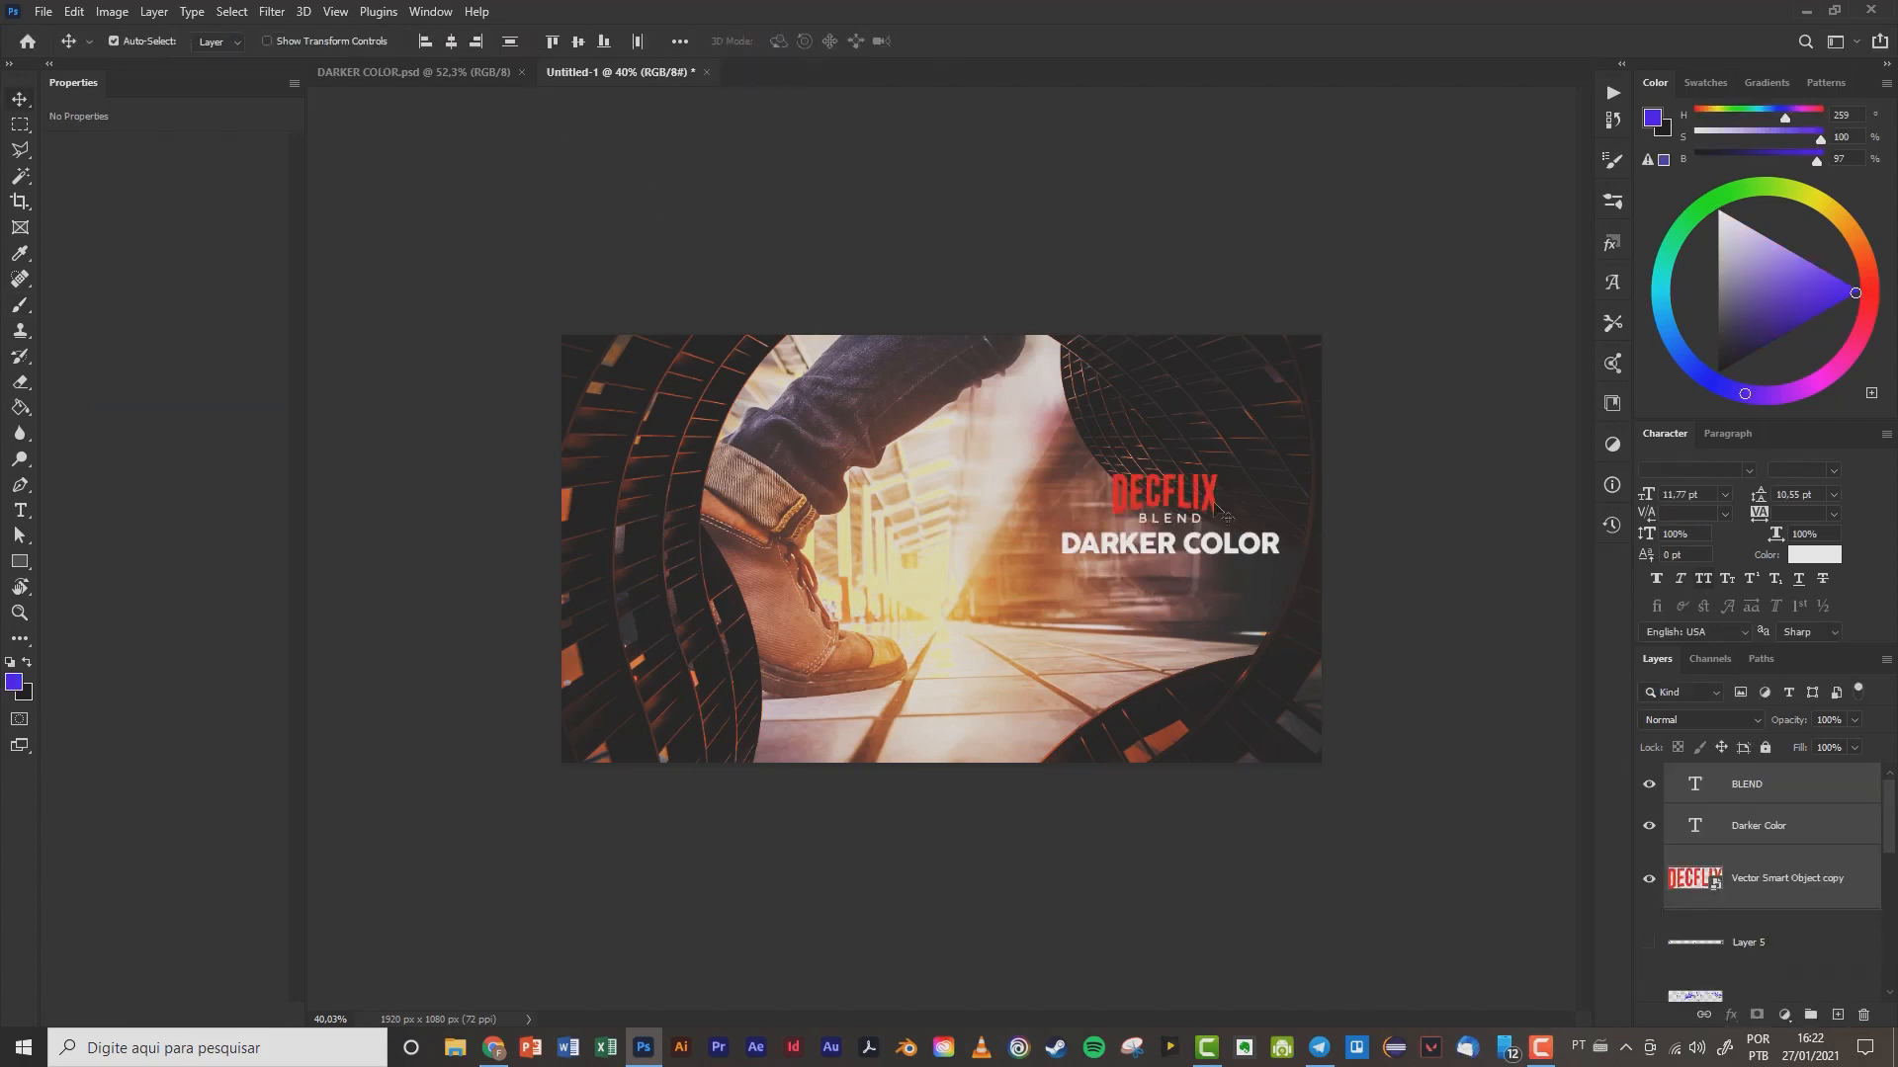
- Move the DECFLIX, BLEND and DARKER COLOR title layers slightly down and left, and select the IBA photo layer
{"action": "left_click_drag", "start_coordinate": [1186, 551], "coordinate": [1159, 581]}
{"action": "left_click", "coordinate": [1137, 452]}
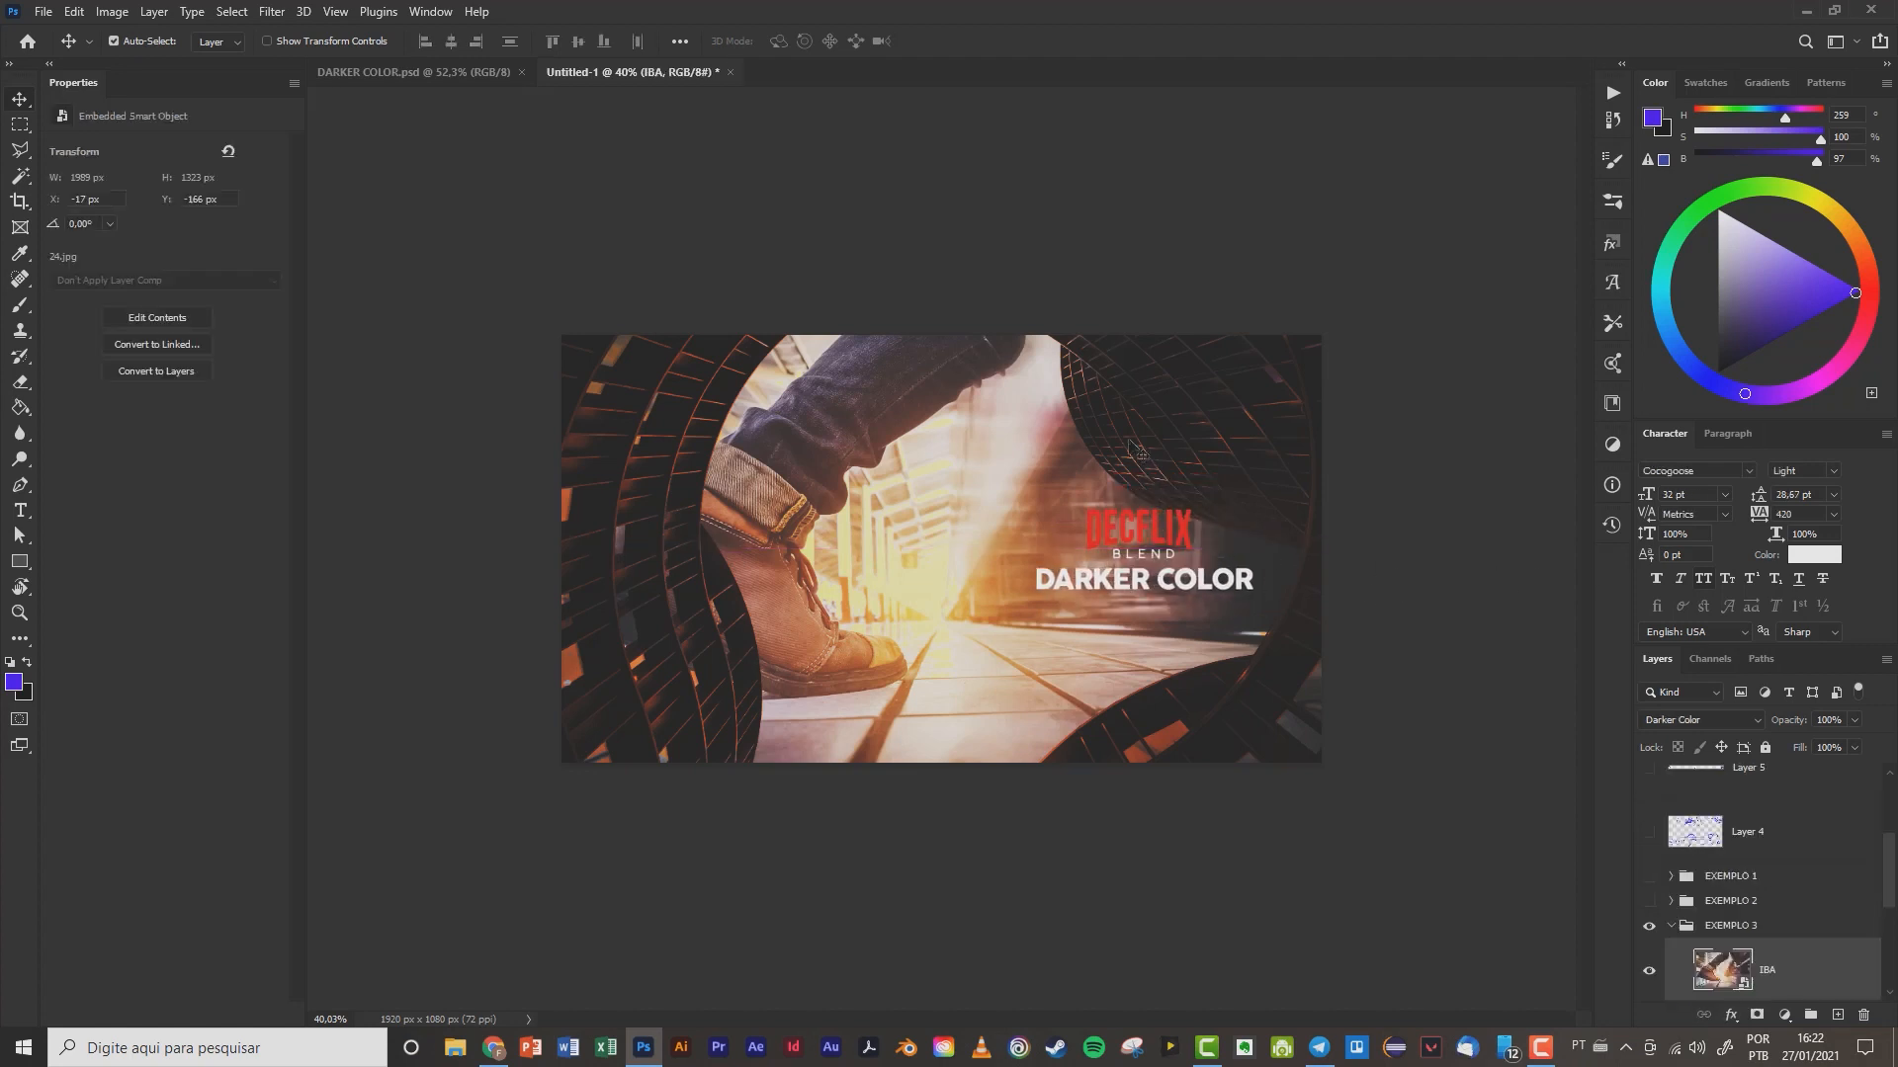
- Release the Curves 2 adjustment from the clipping mask, clip it back, and review the clipped adjustments beneath the IBA layer
{"action": "scroll", "coordinate": [1741, 864], "scroll_direction": "down", "scroll_amount": 3}
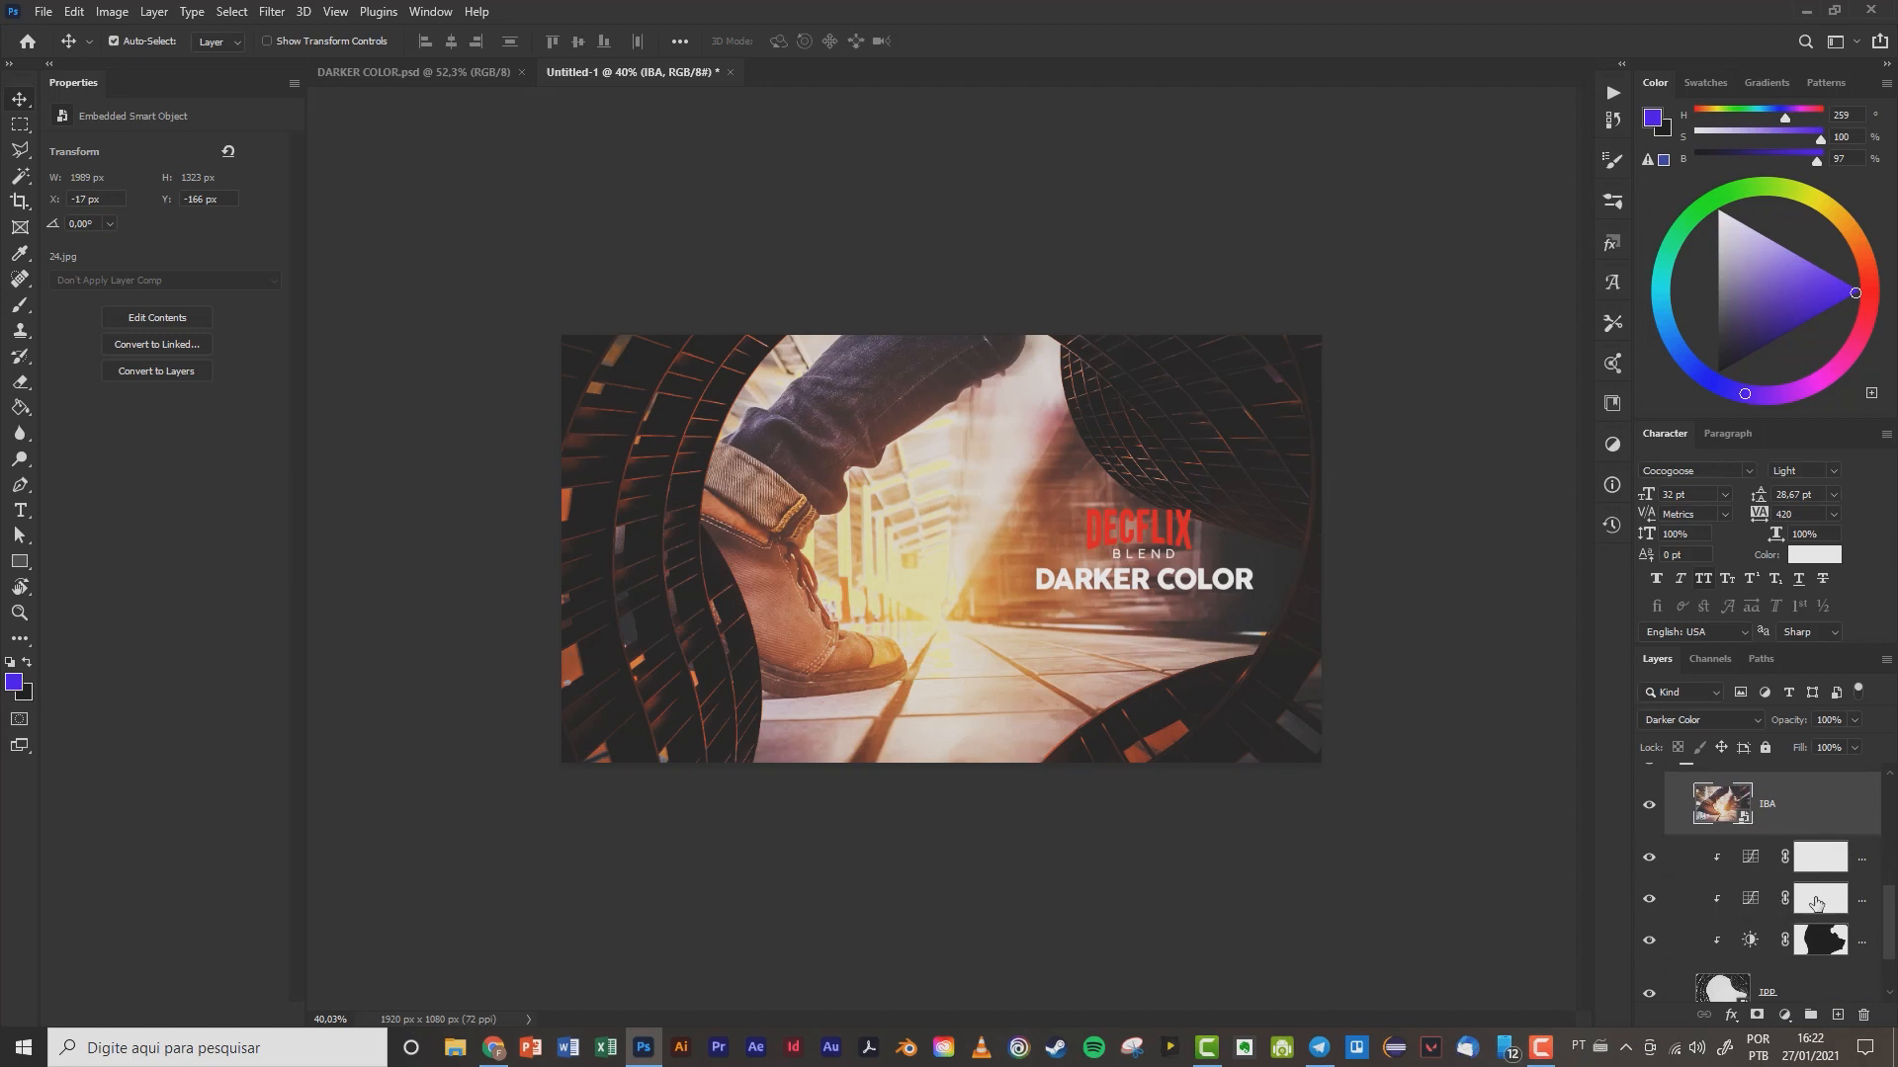
{"action": "left_click_drag", "start_coordinate": [1823, 907], "coordinate": [1848, 870]}
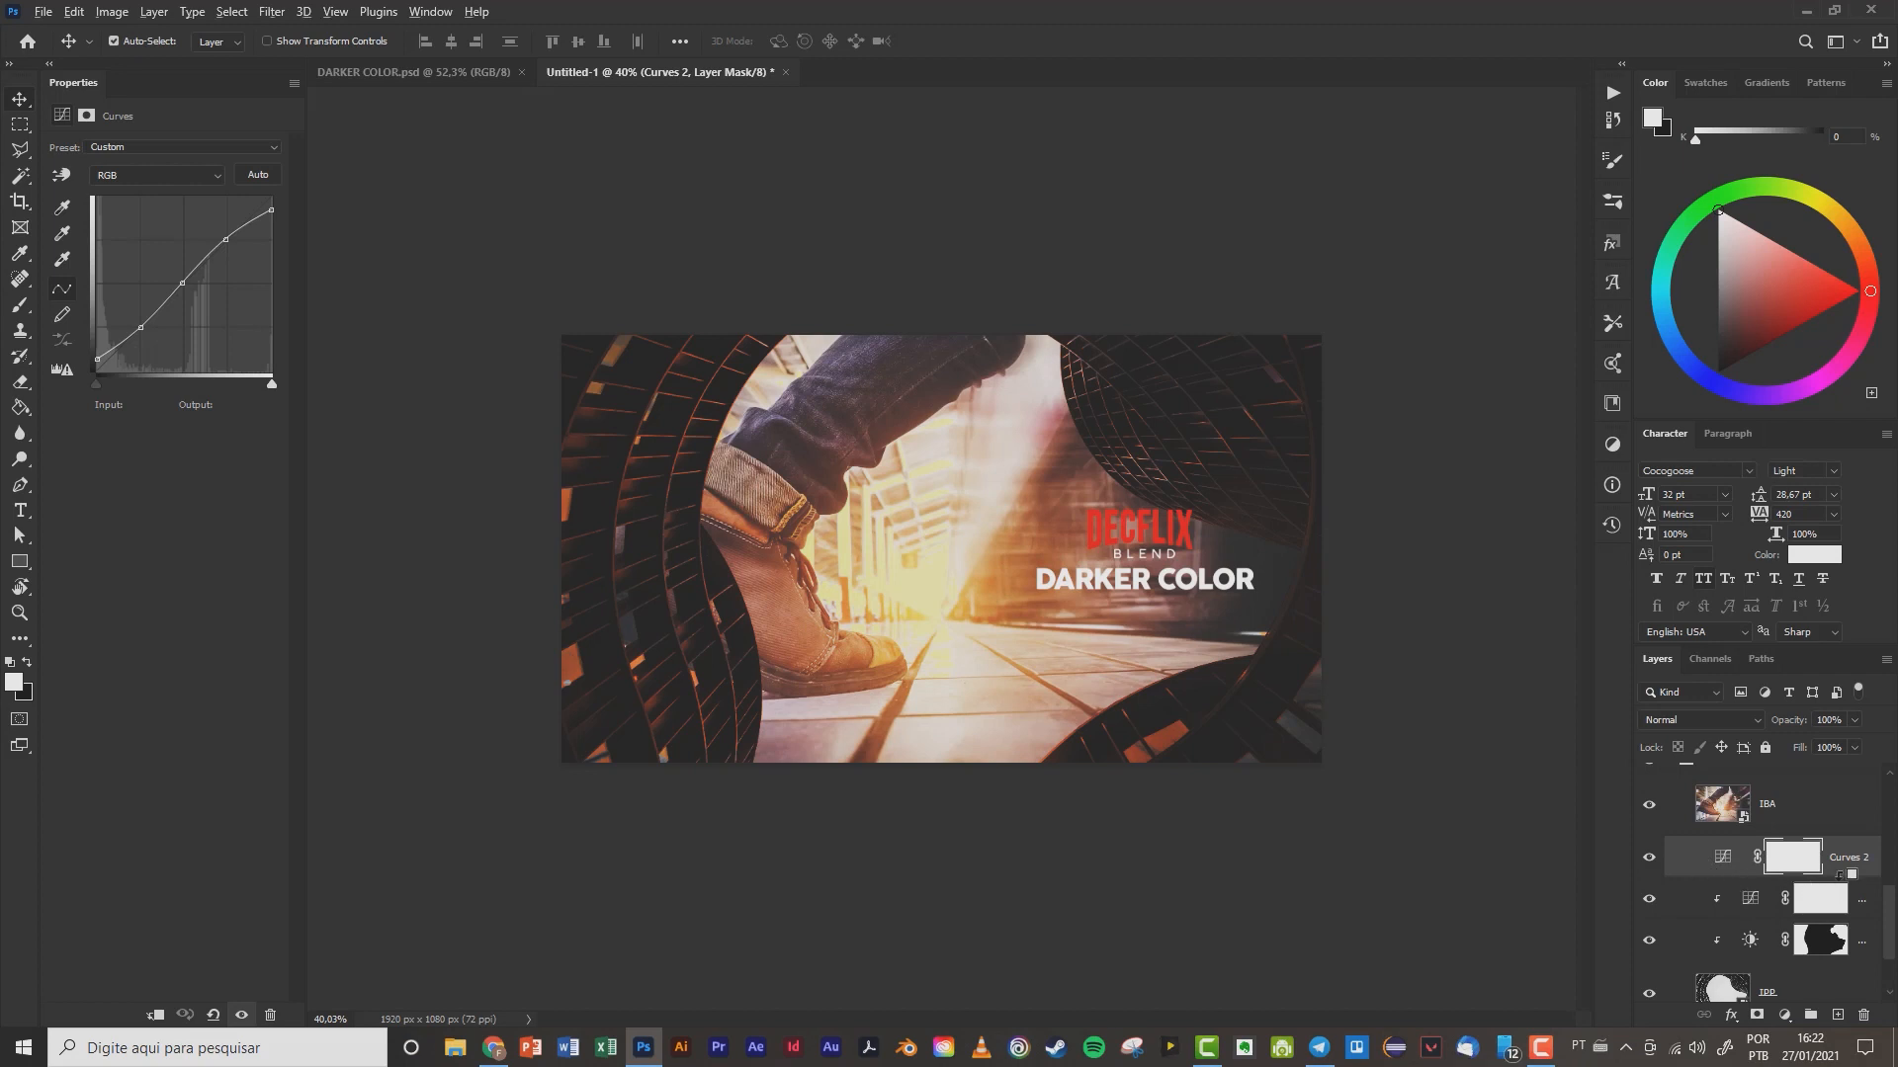
{"action": "left_click", "coordinate": [1762, 878], "text": "alt"}
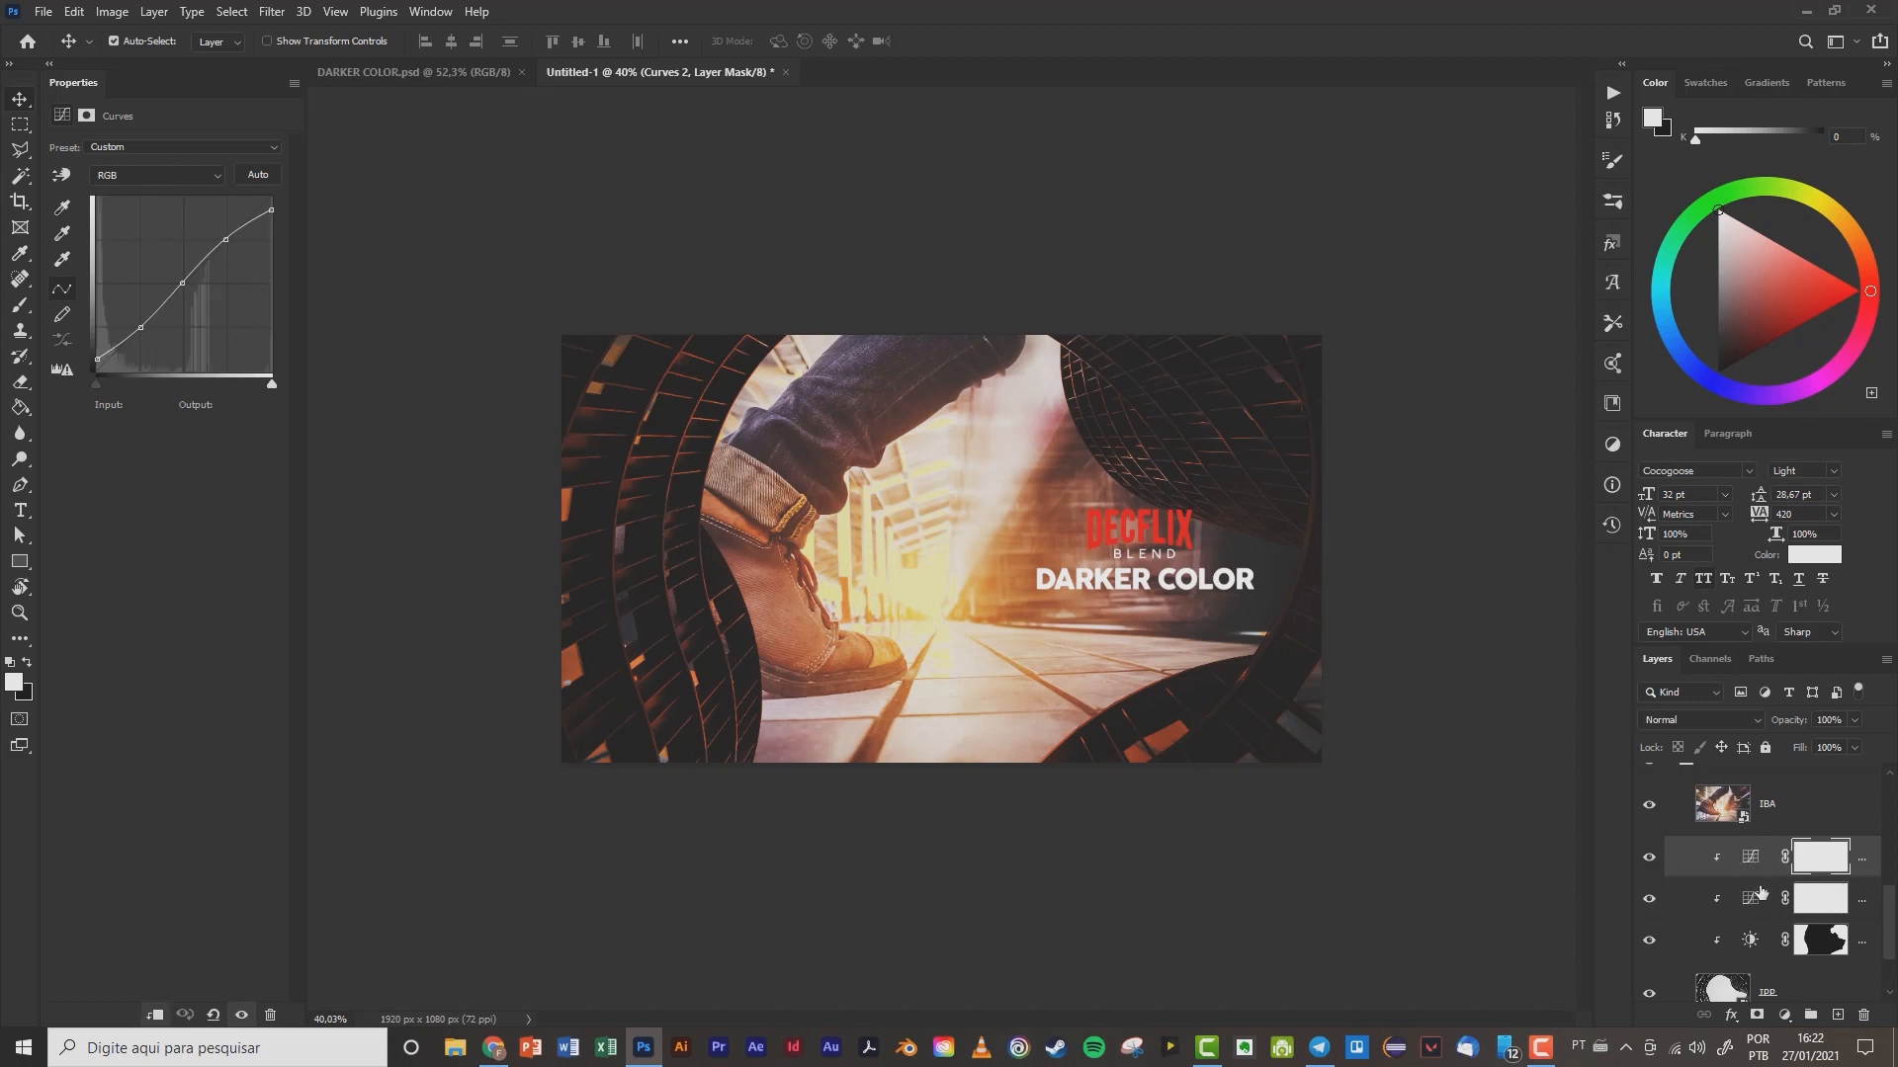
{"action": "scroll", "coordinate": [1744, 978], "scroll_direction": "down", "scroll_amount": 1}
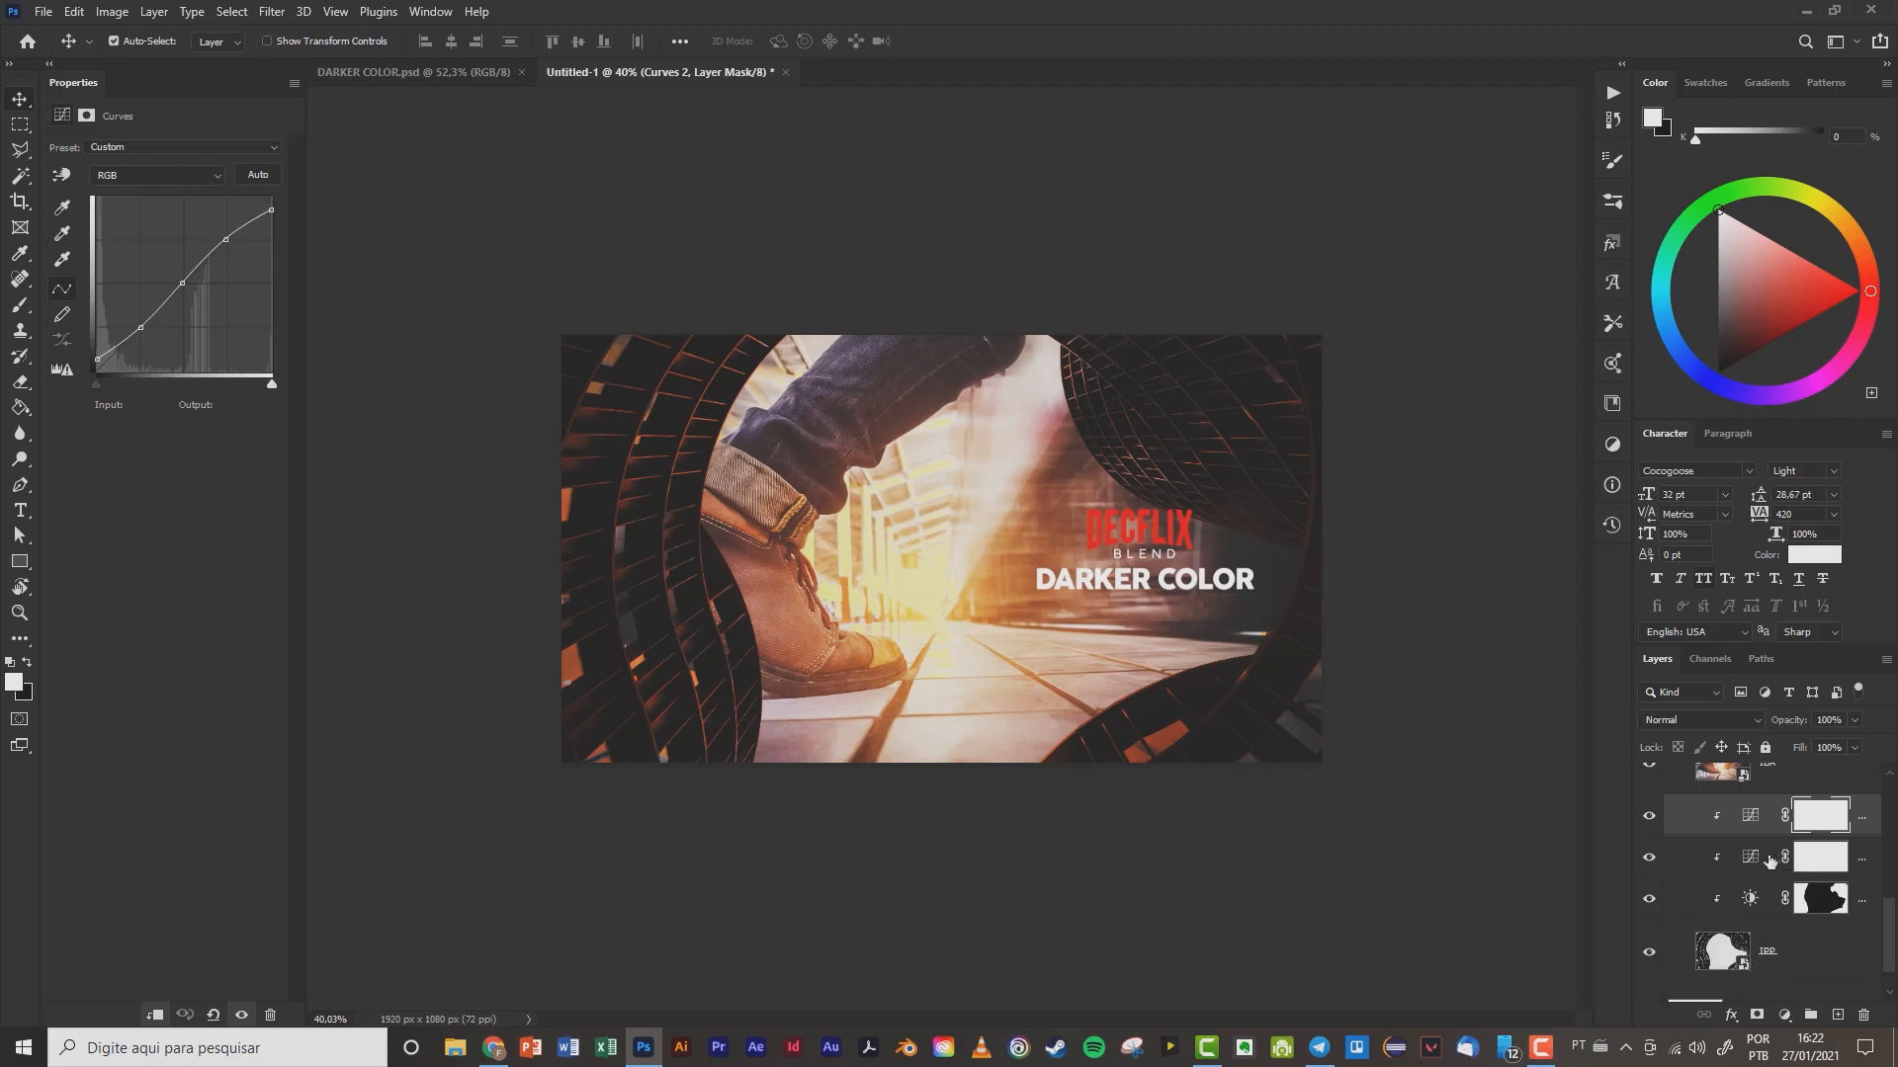
{"action": "scroll", "coordinate": [1770, 887], "scroll_direction": "up", "scroll_amount": 2}
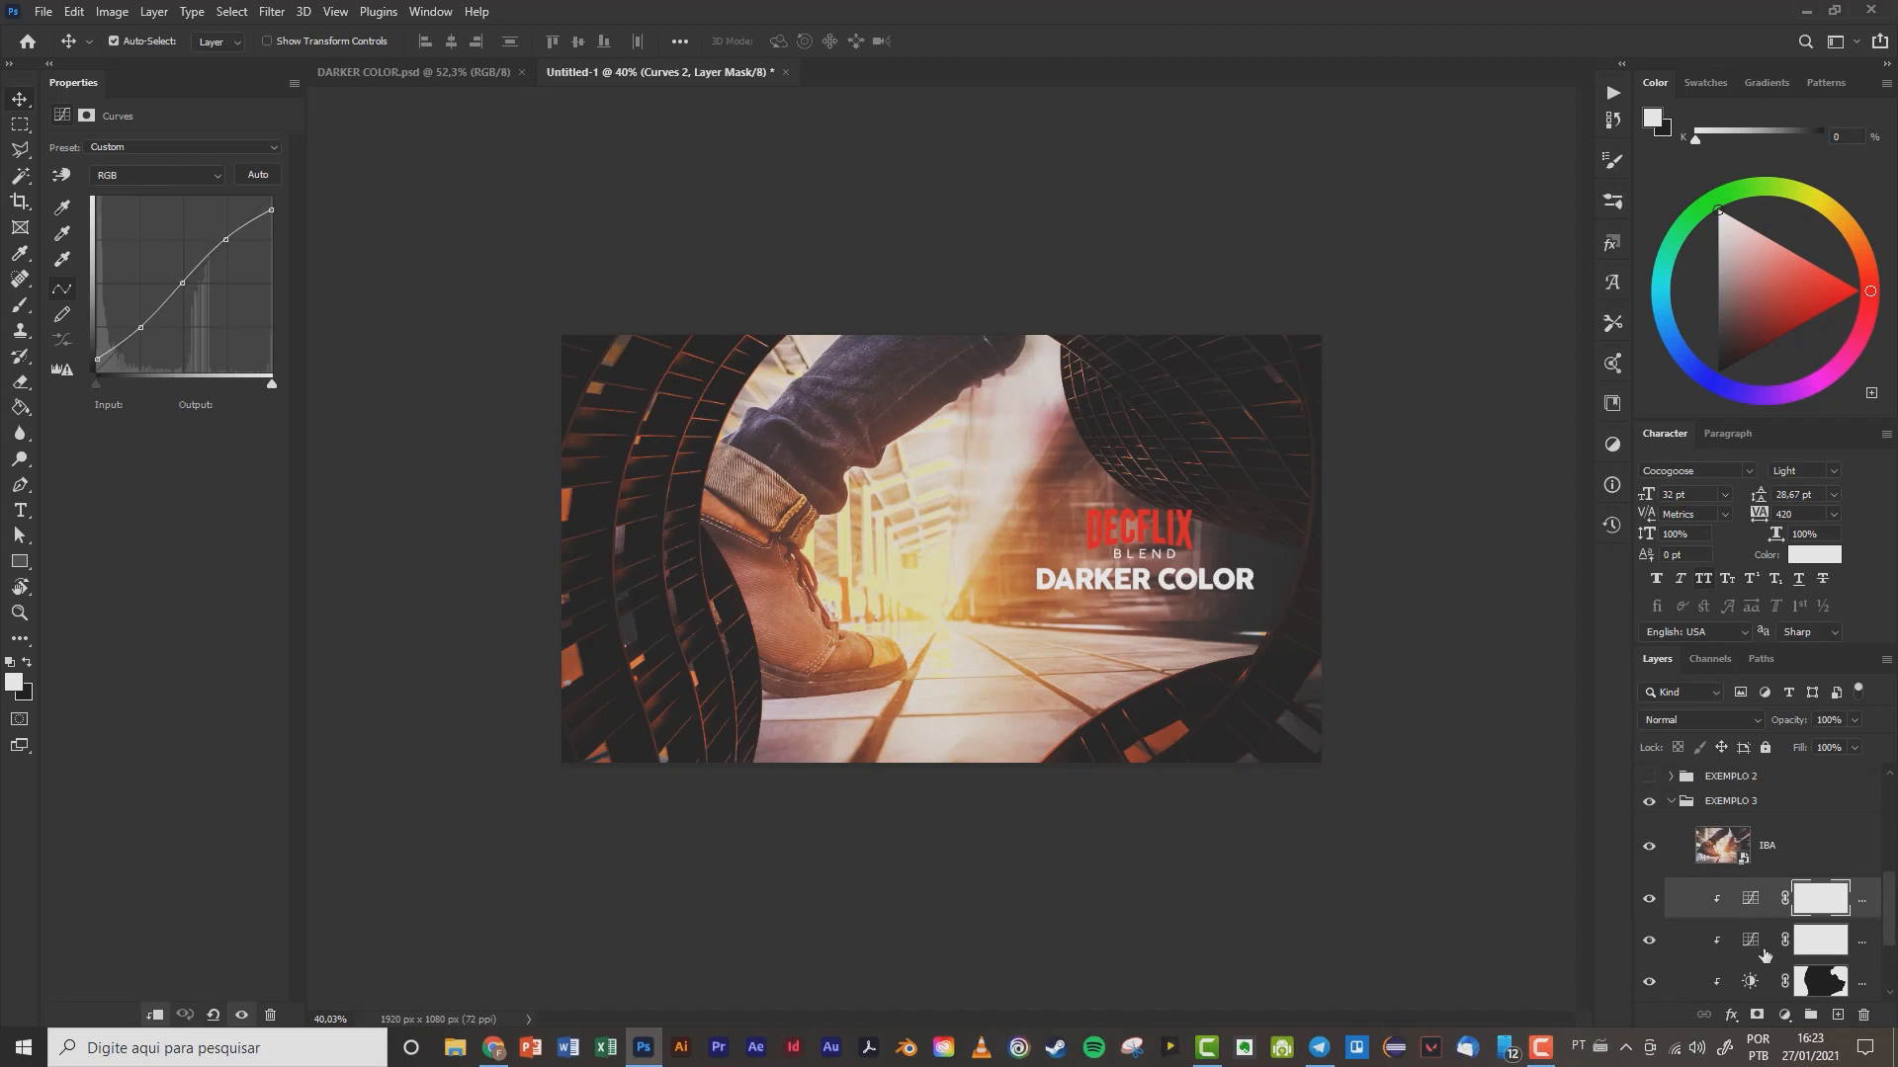
- Try moving both Curves adjustments above the IBA photo layer, and undo the move
{"action": "left_click", "coordinate": [1765, 944]}
{"action": "left_click", "coordinate": [1766, 911], "text": "shift"}
{"action": "left_click_drag", "start_coordinate": [1766, 911], "coordinate": [1769, 828]}
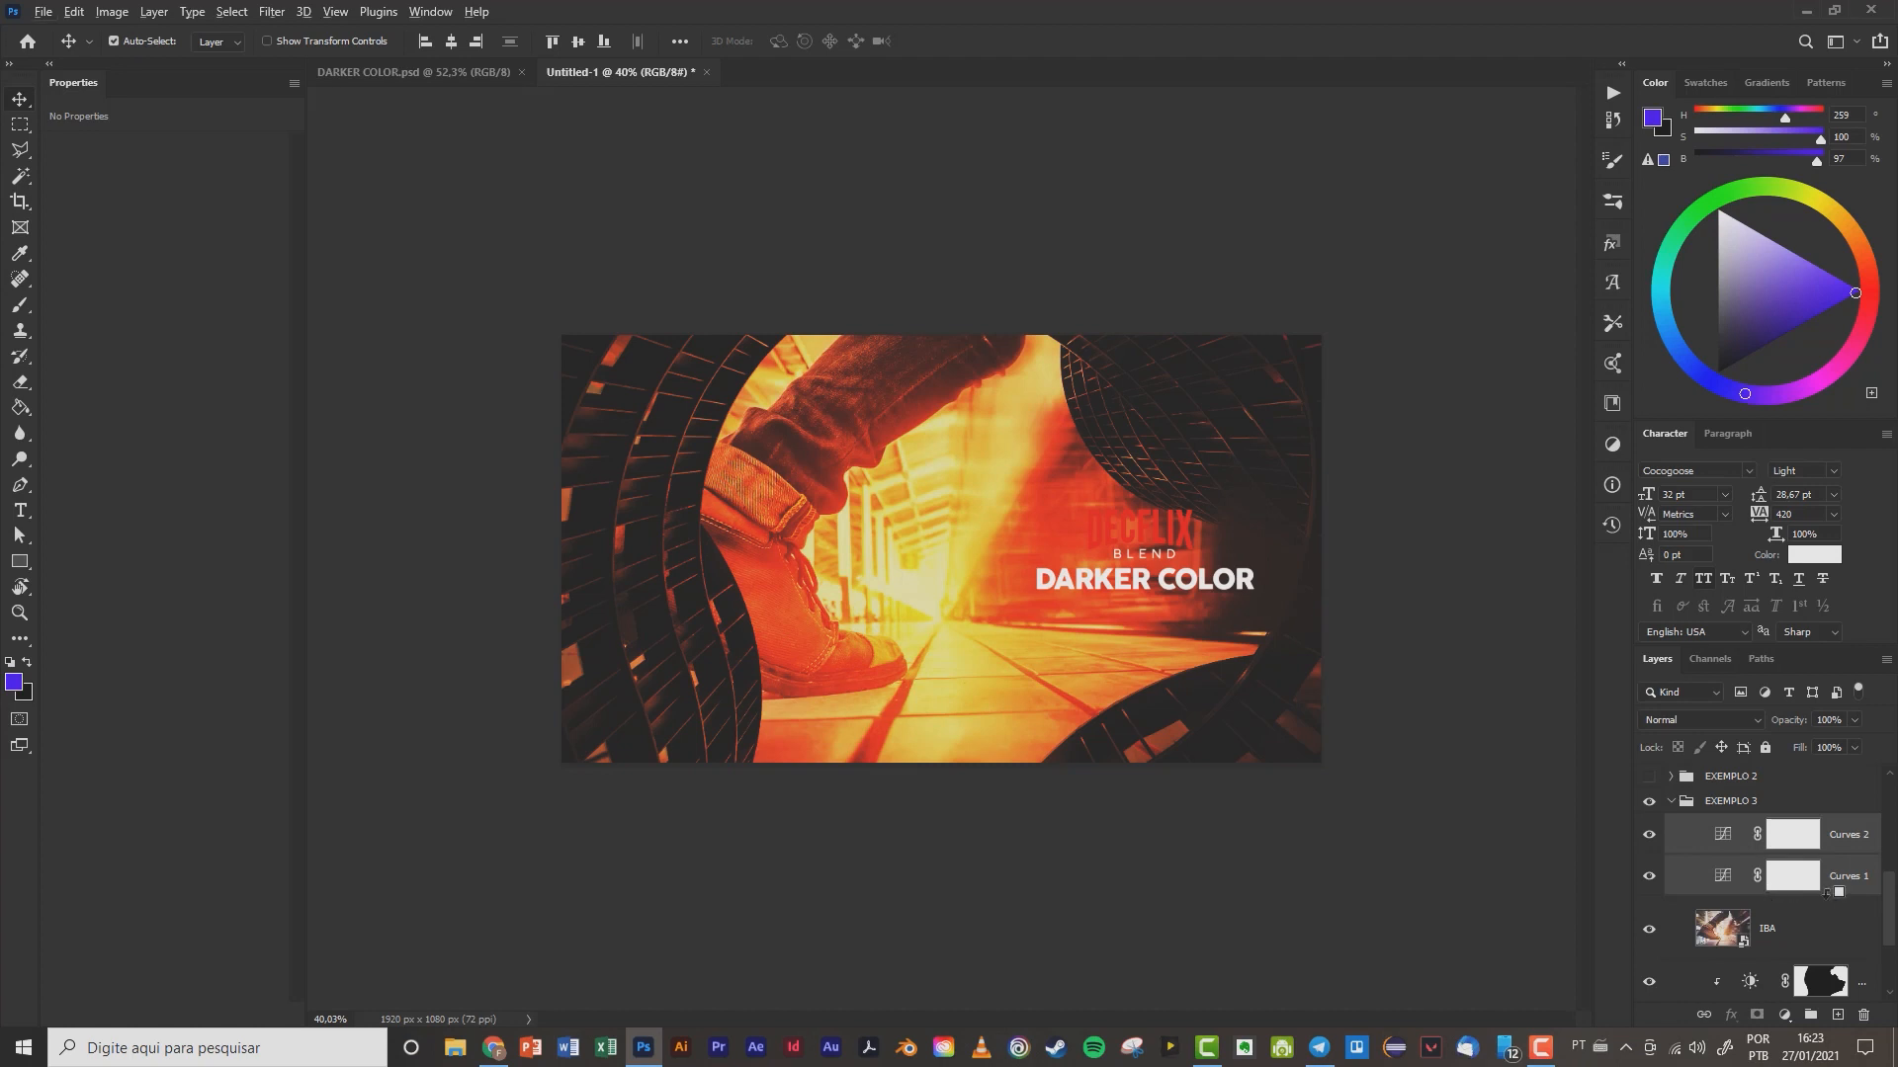
{"action": "key", "text": "ctrl+z"}
{"action": "left_click", "coordinate": [1838, 856]}
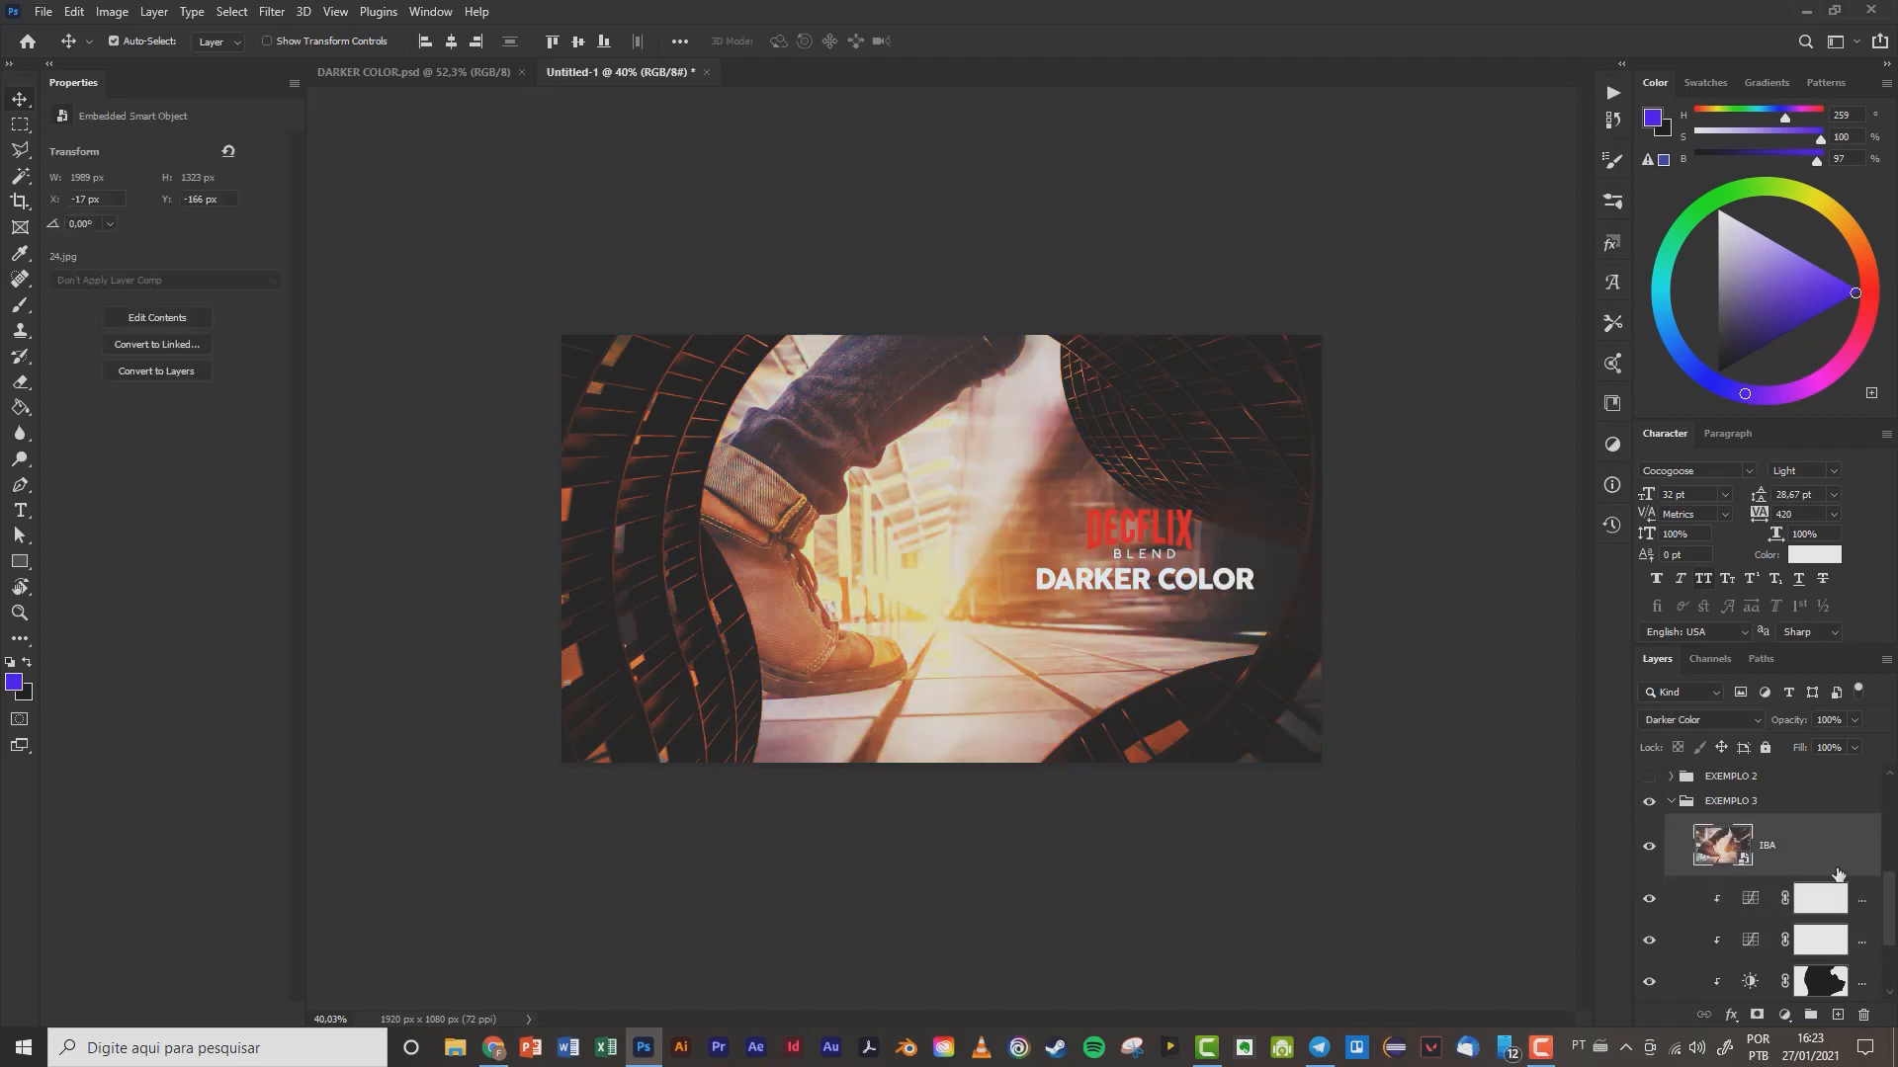
- Move only the Curves 2 adjustment above the IBA layer, unclipped, and compare the image before and after the move
{"action": "left_click", "coordinate": [1838, 911]}
{"action": "left_click_drag", "start_coordinate": [1771, 911], "coordinate": [1767, 839]}
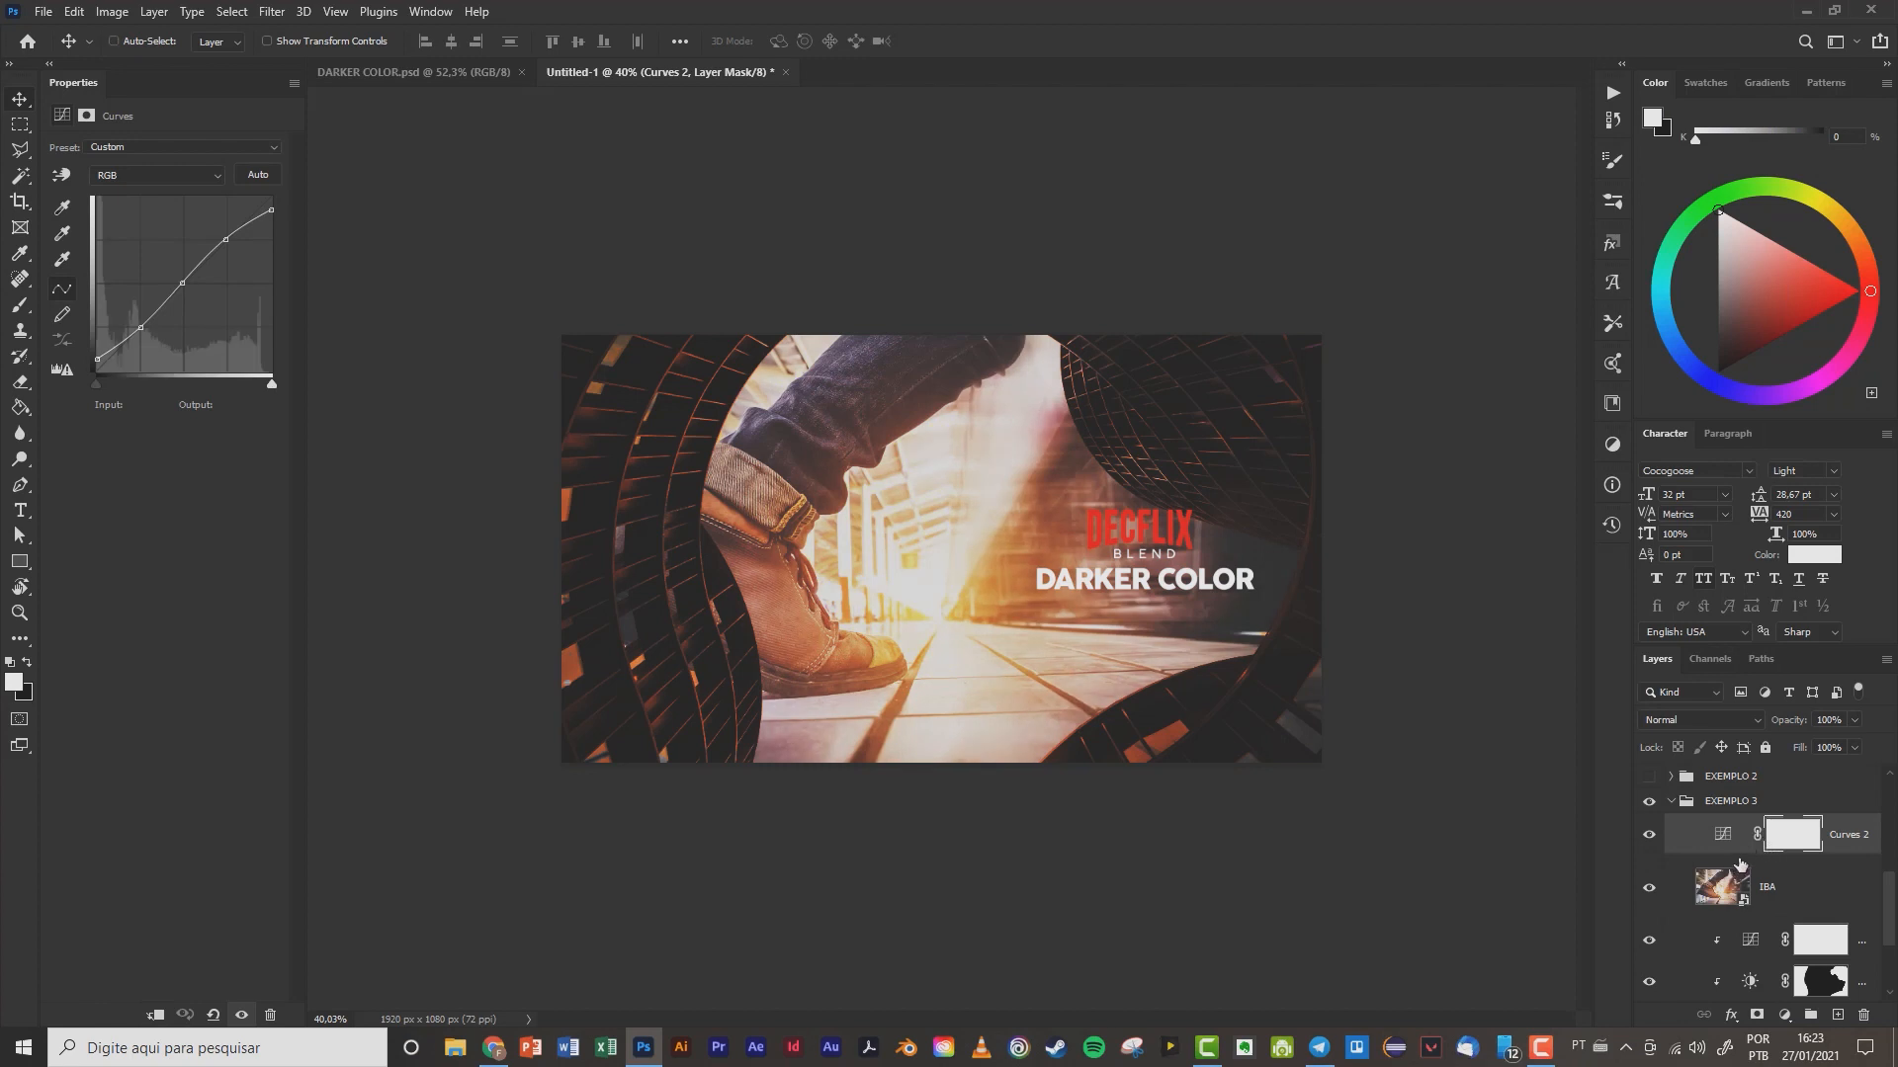
{"action": "key", "text": "ctrl+z"}
{"action": "key", "text": "ctrl+shift+z"}
- Examine the Curves 1 and Brightness/Contrast adjustments clipped beneath the IBA layer, toggling the Brightness/Contrast visibility to compare its effect
{"action": "scroll", "coordinate": [1740, 885], "scroll_direction": "down", "scroll_amount": 3}
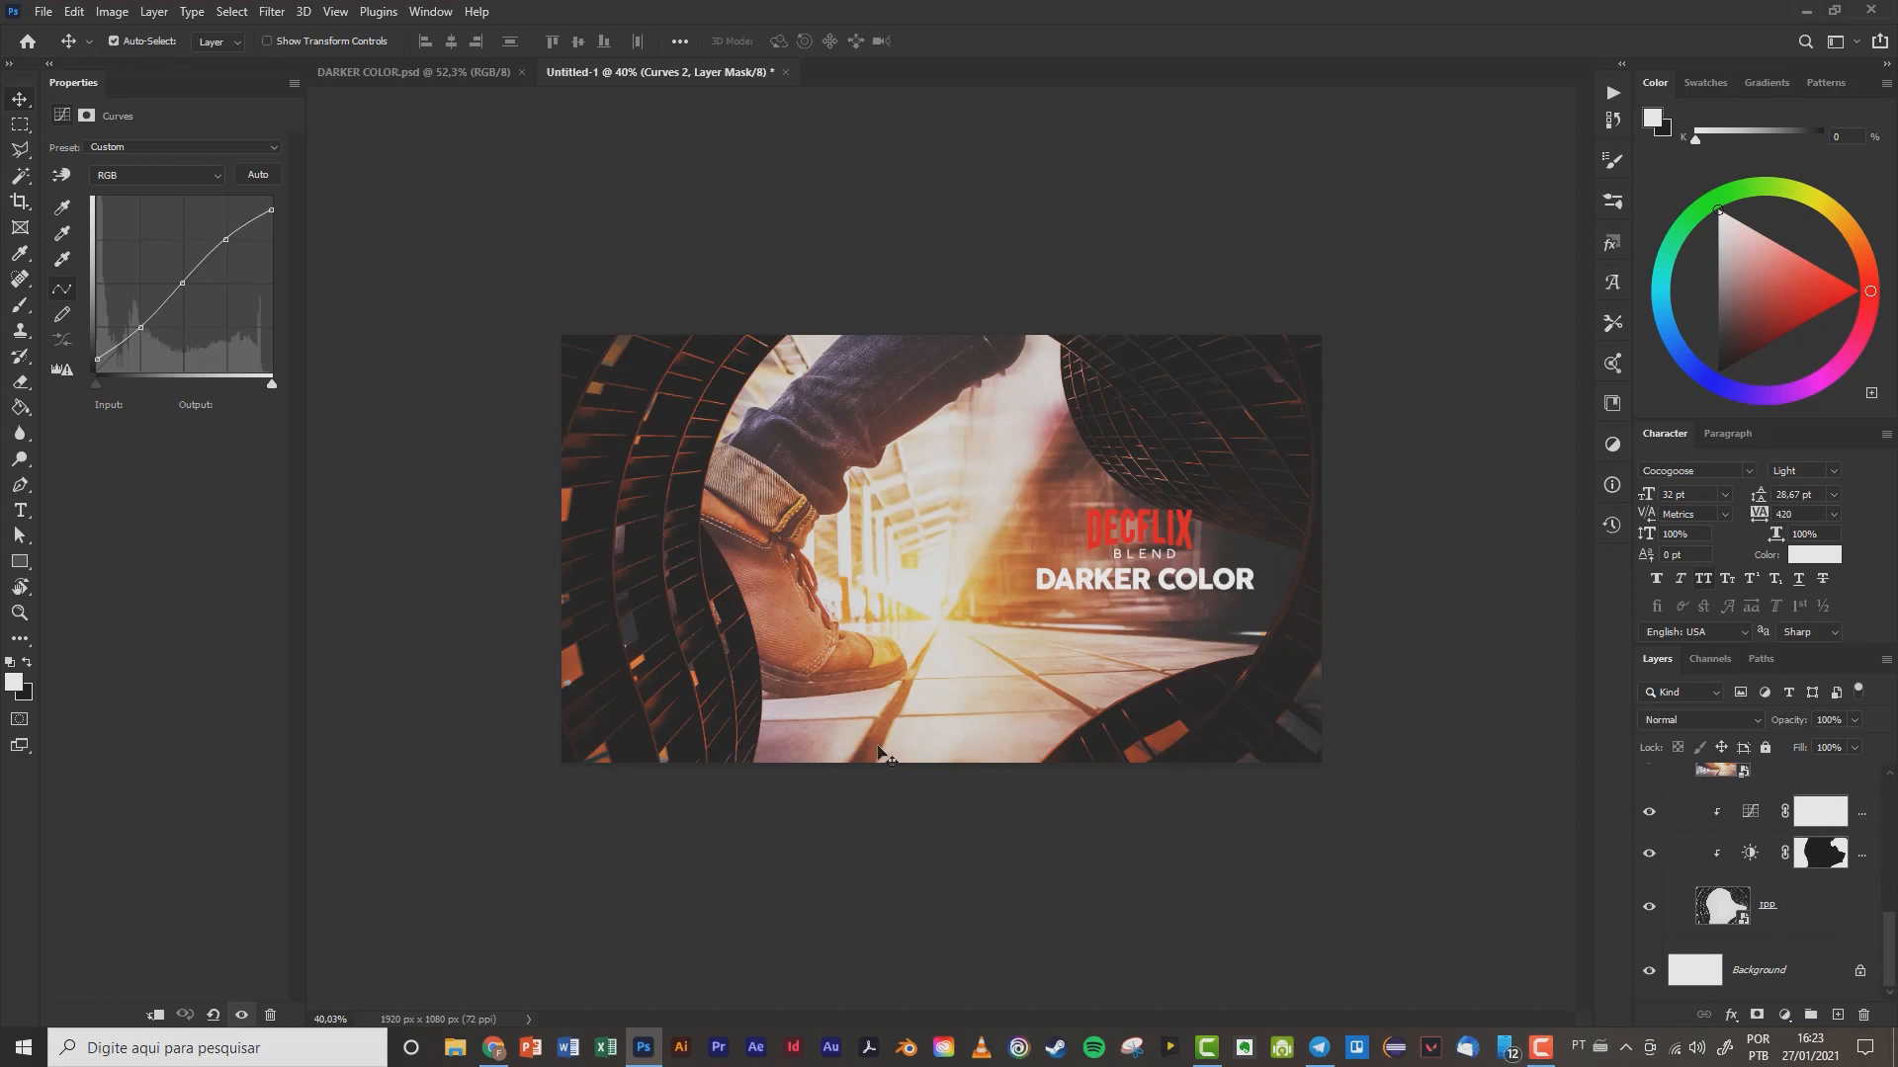
{"action": "scroll", "coordinate": [1759, 918], "scroll_direction": "up", "scroll_amount": 2}
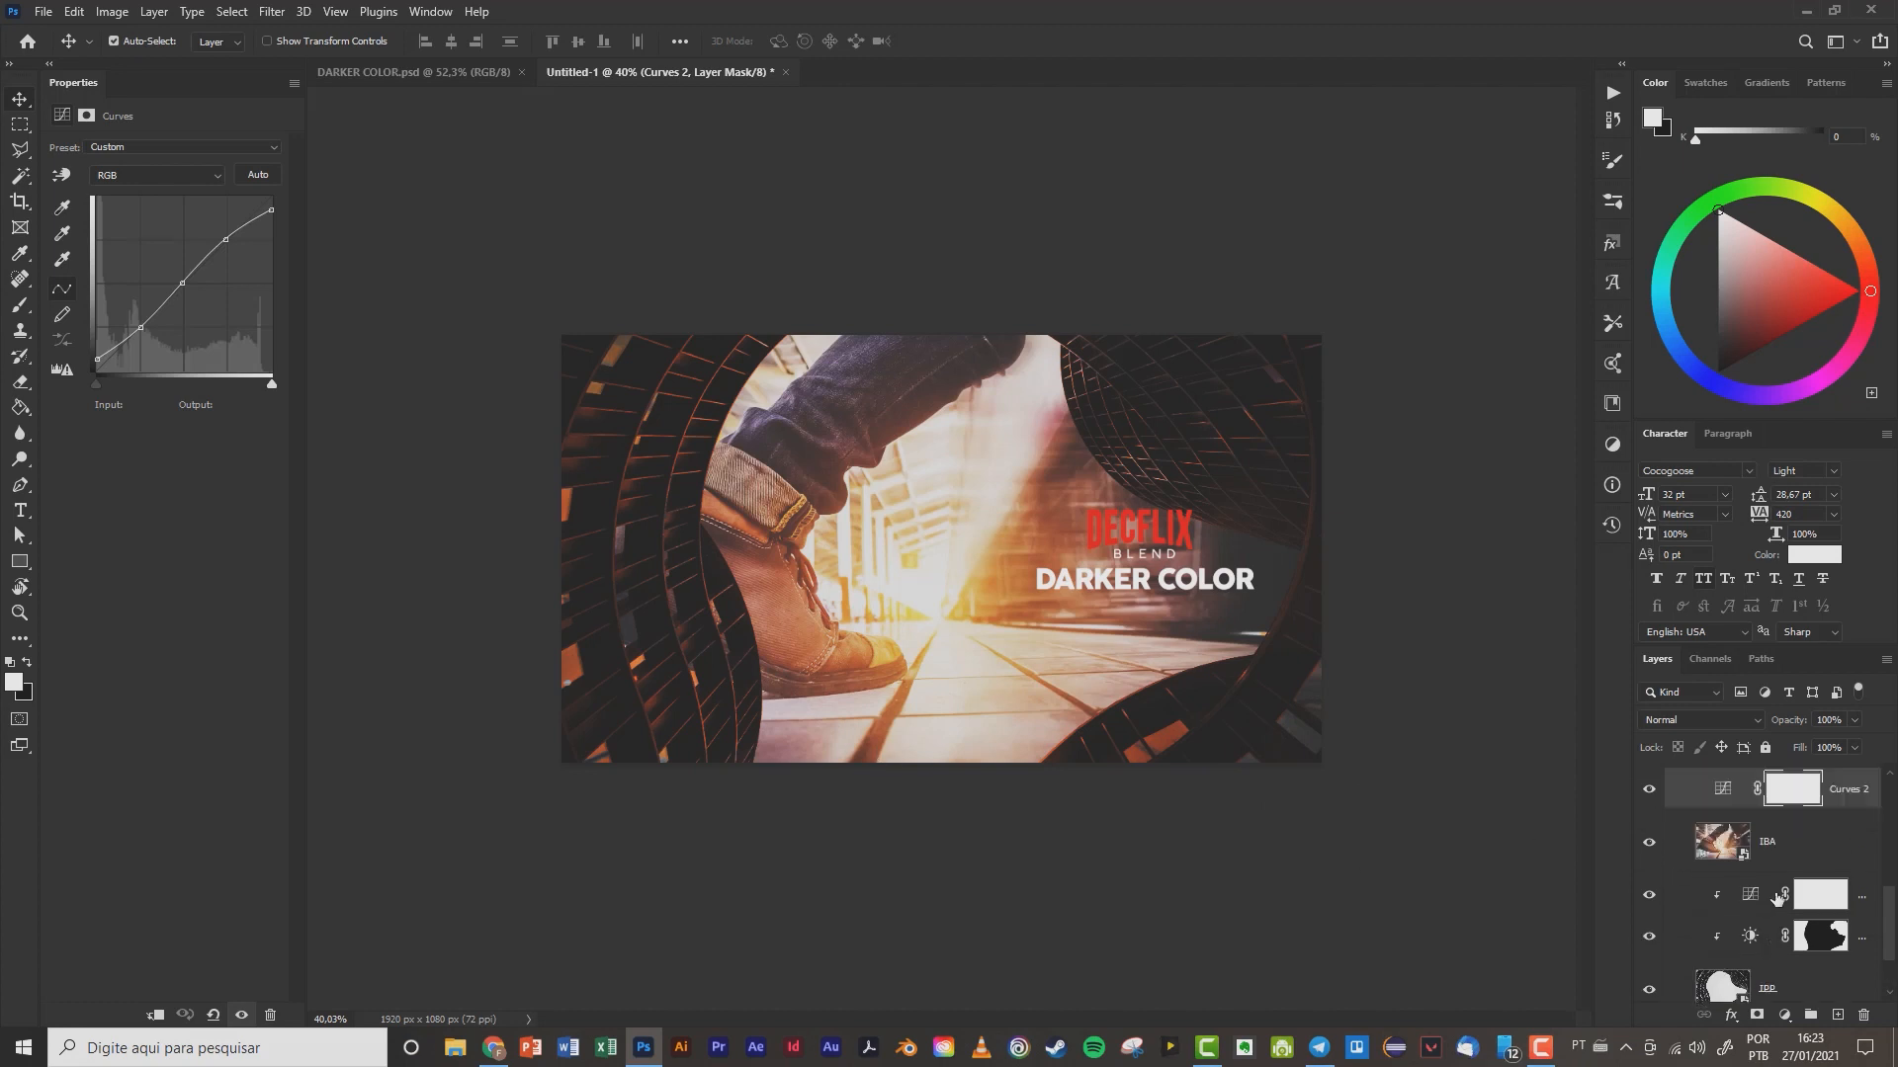
{"action": "left_click", "coordinate": [1747, 900]}
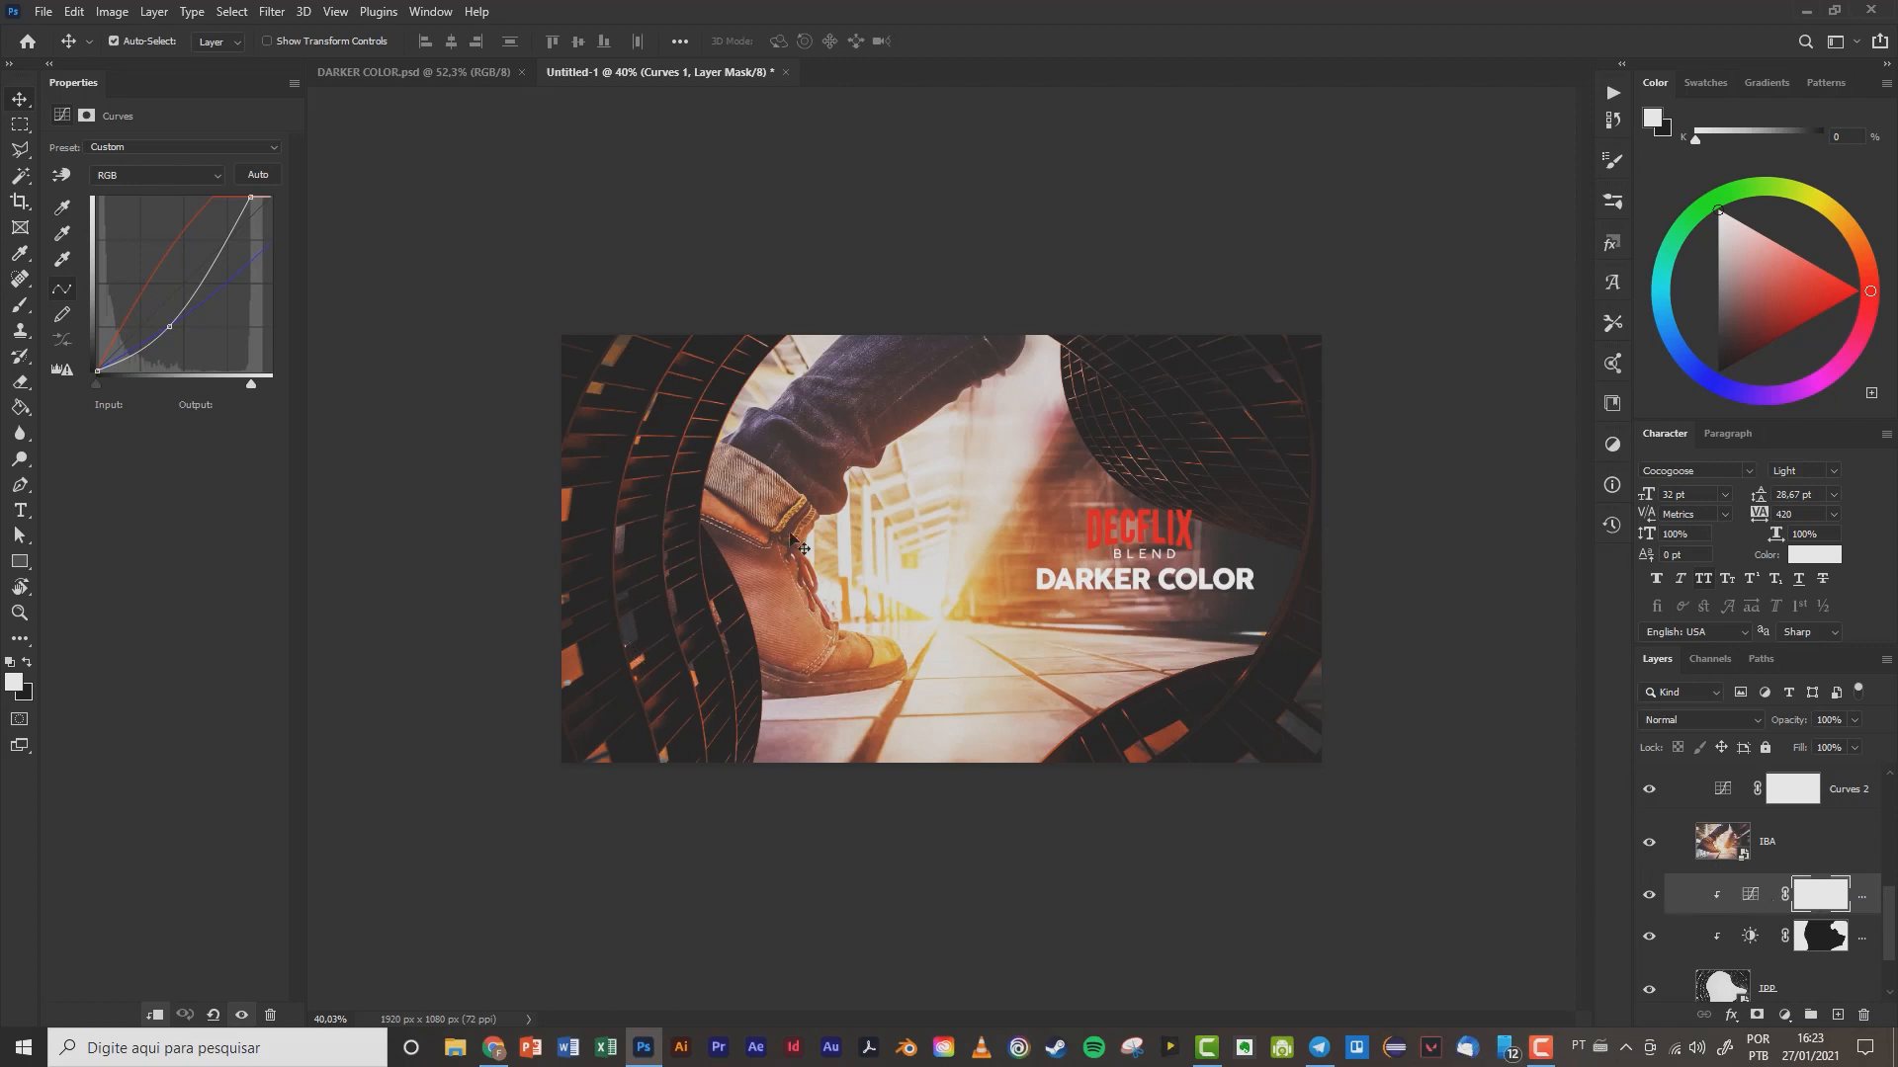
{"action": "left_click", "coordinate": [1750, 942]}
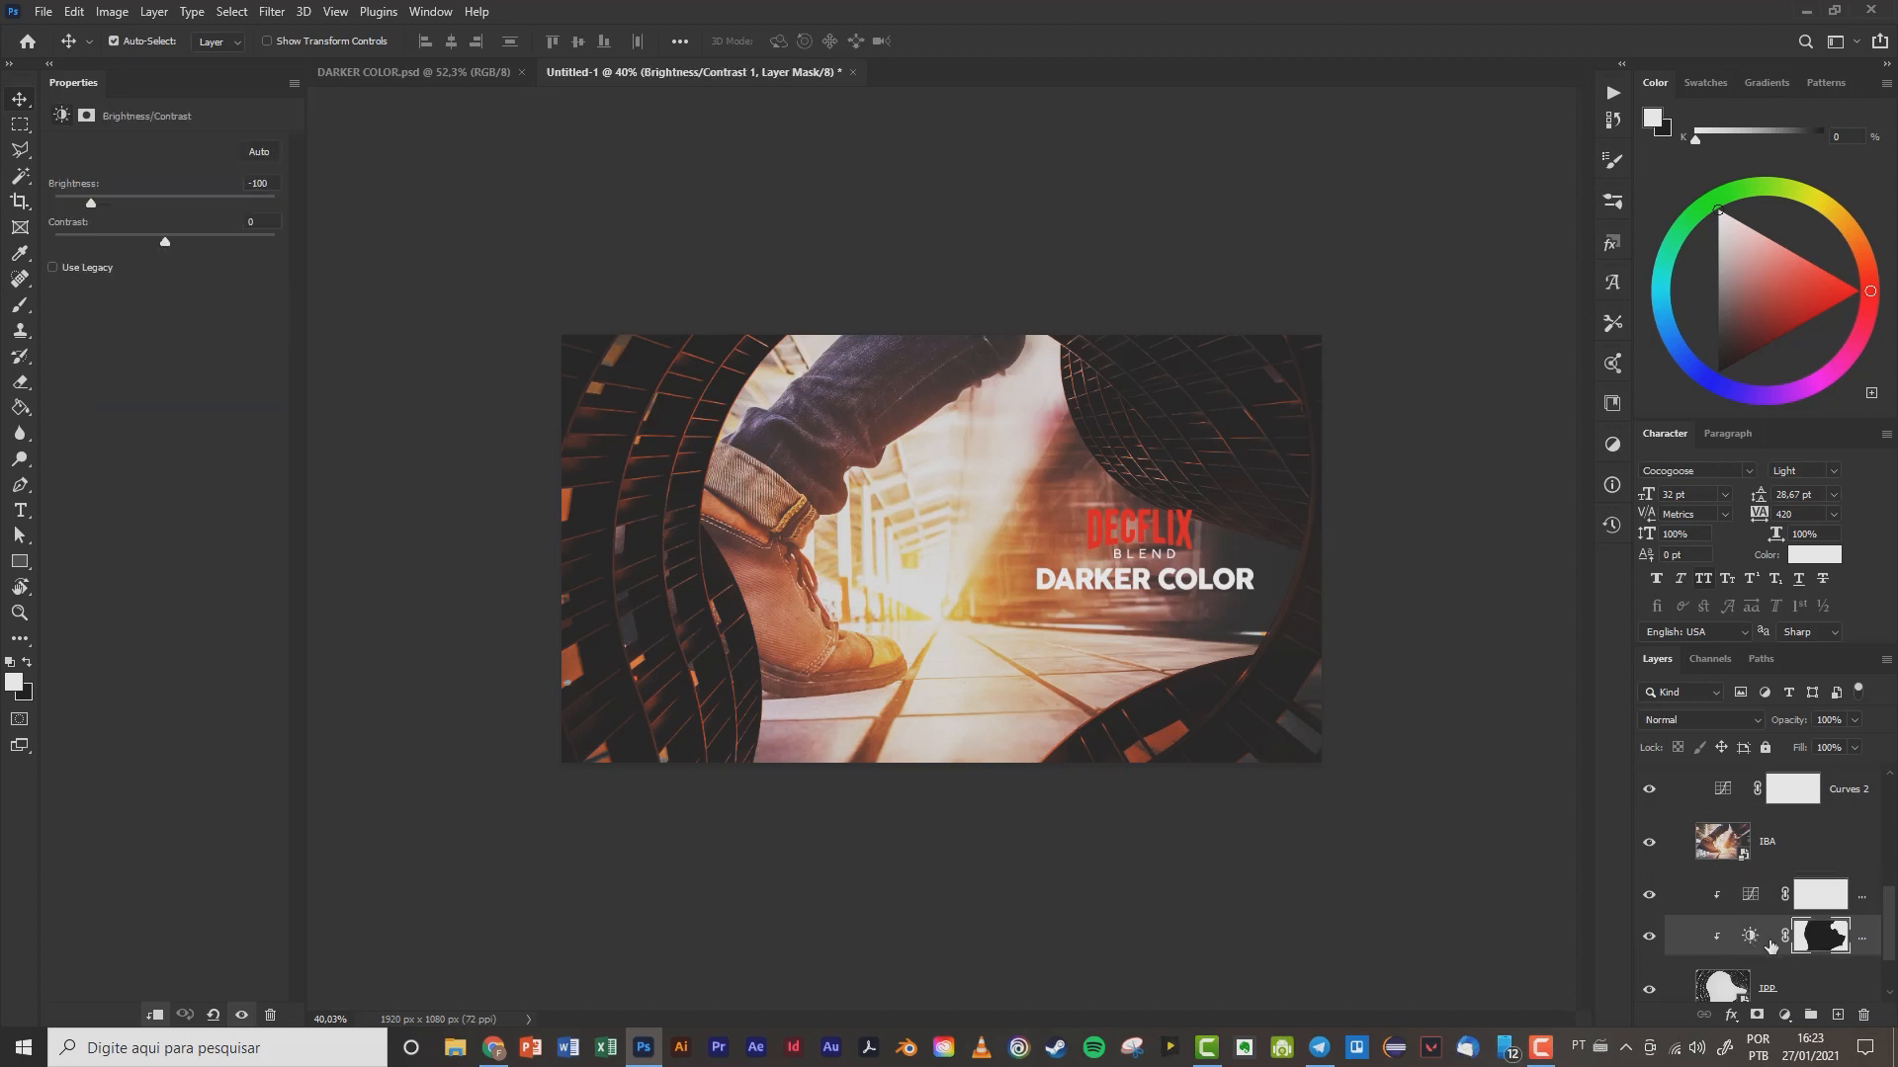
{"action": "left_click", "coordinate": [1649, 939]}
{"action": "left_click", "coordinate": [1650, 940]}
{"action": "left_click", "coordinate": [1649, 939]}
{"action": "left_click", "coordinate": [1650, 940]}
{"action": "left_click", "coordinate": [1648, 940]}
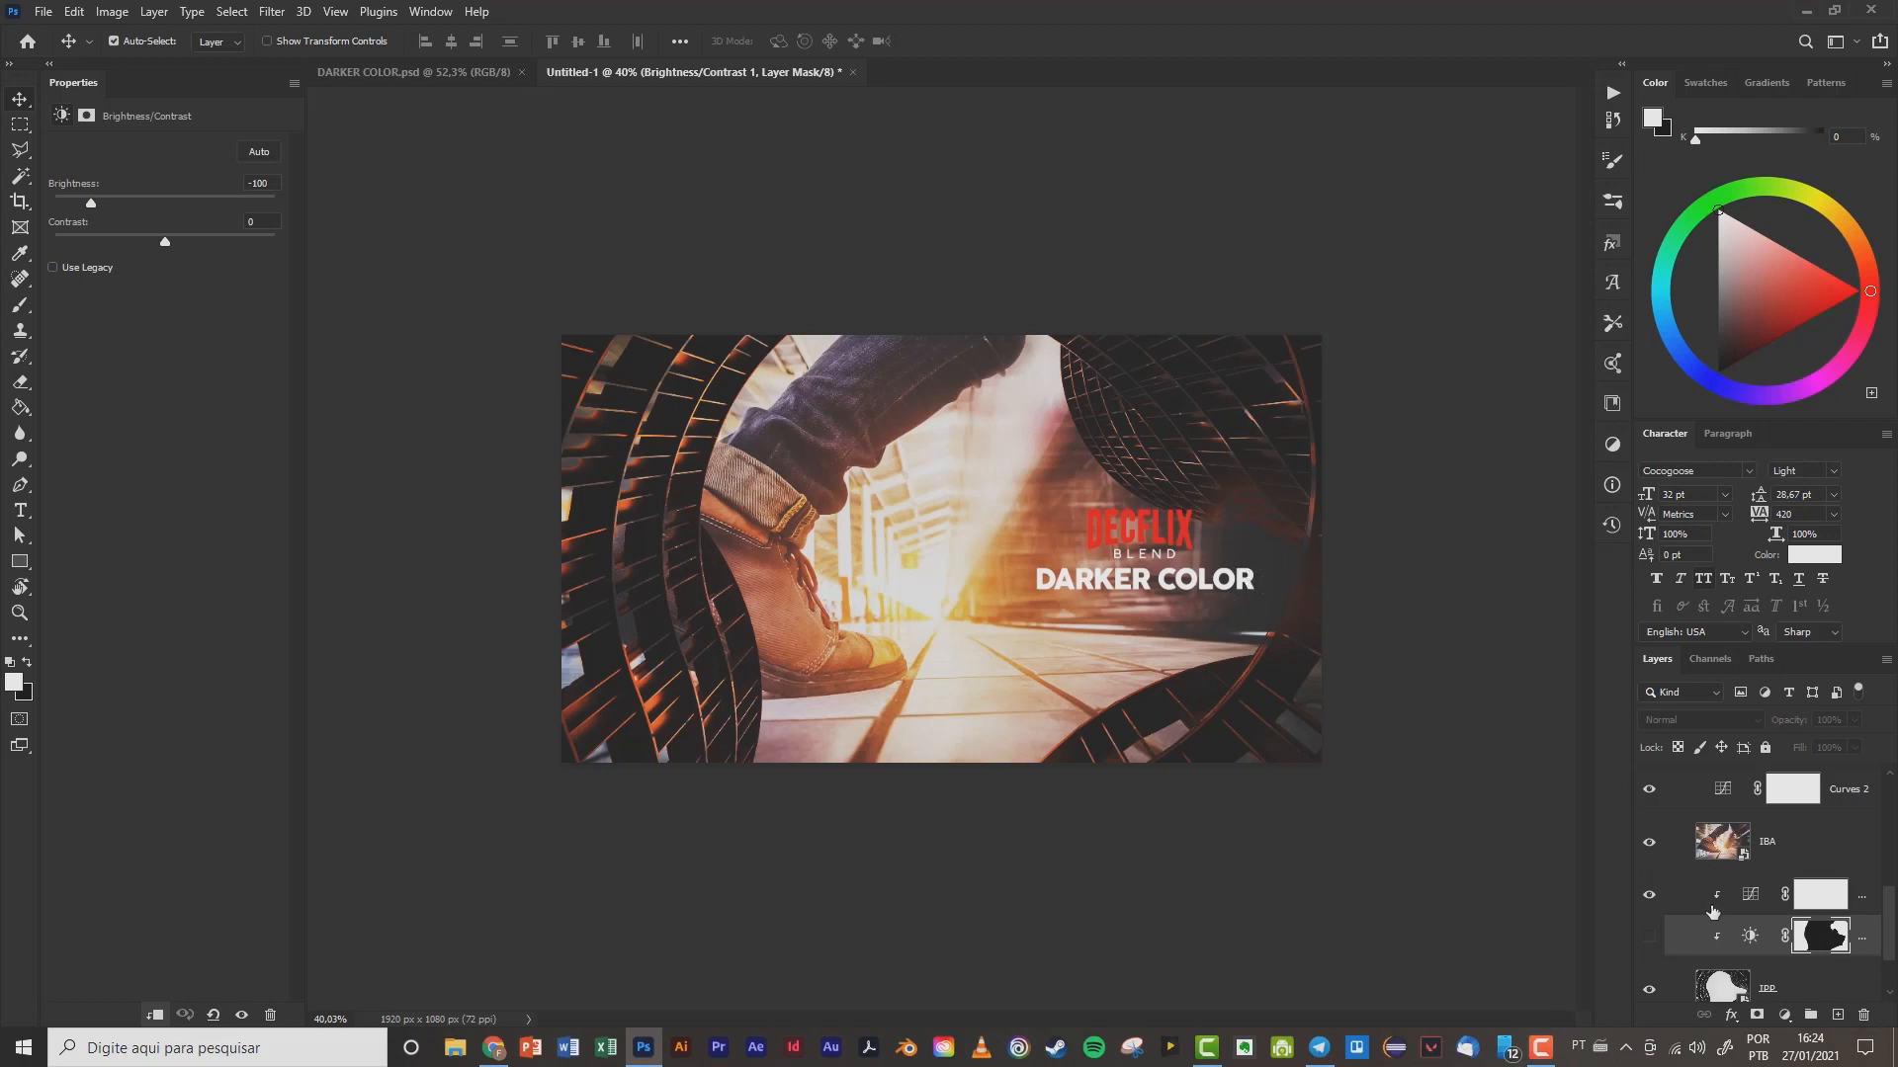
{"action": "left_click", "coordinate": [1648, 941]}
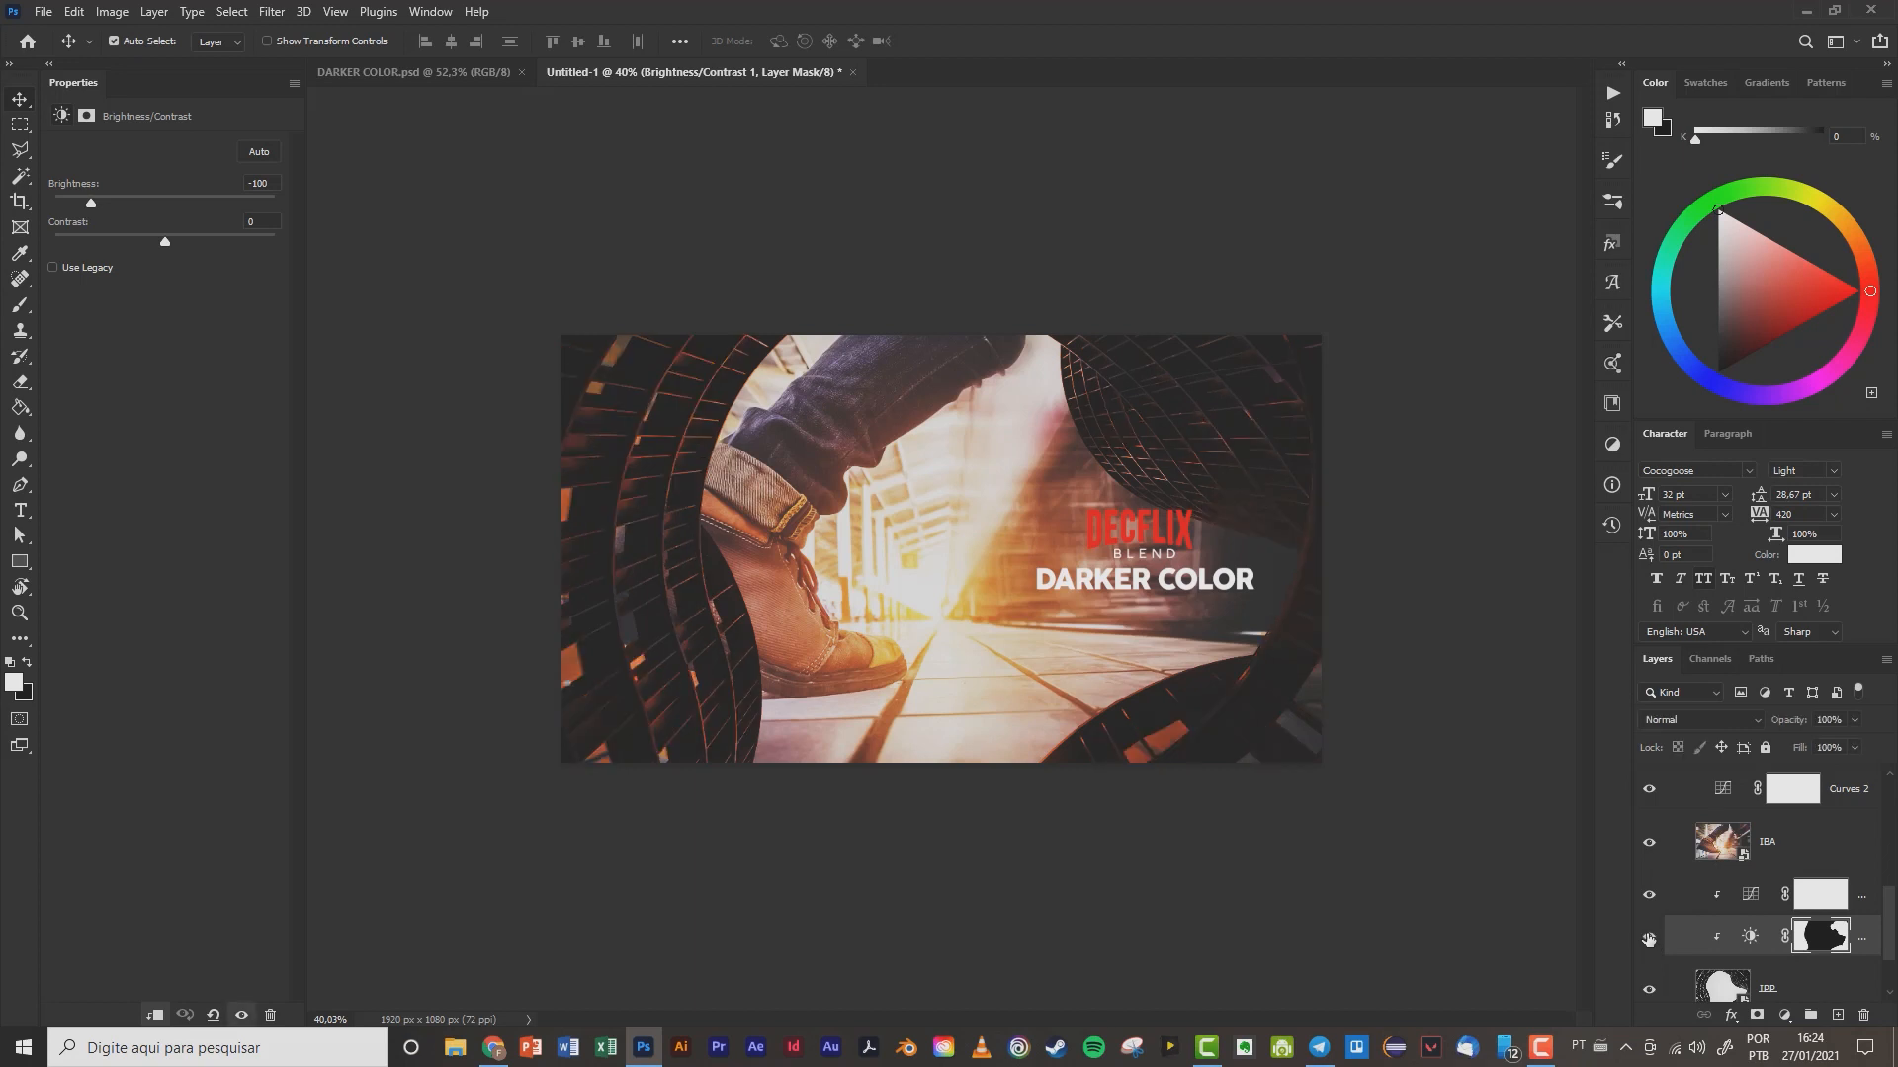
{"action": "left_click", "coordinate": [1751, 938]}
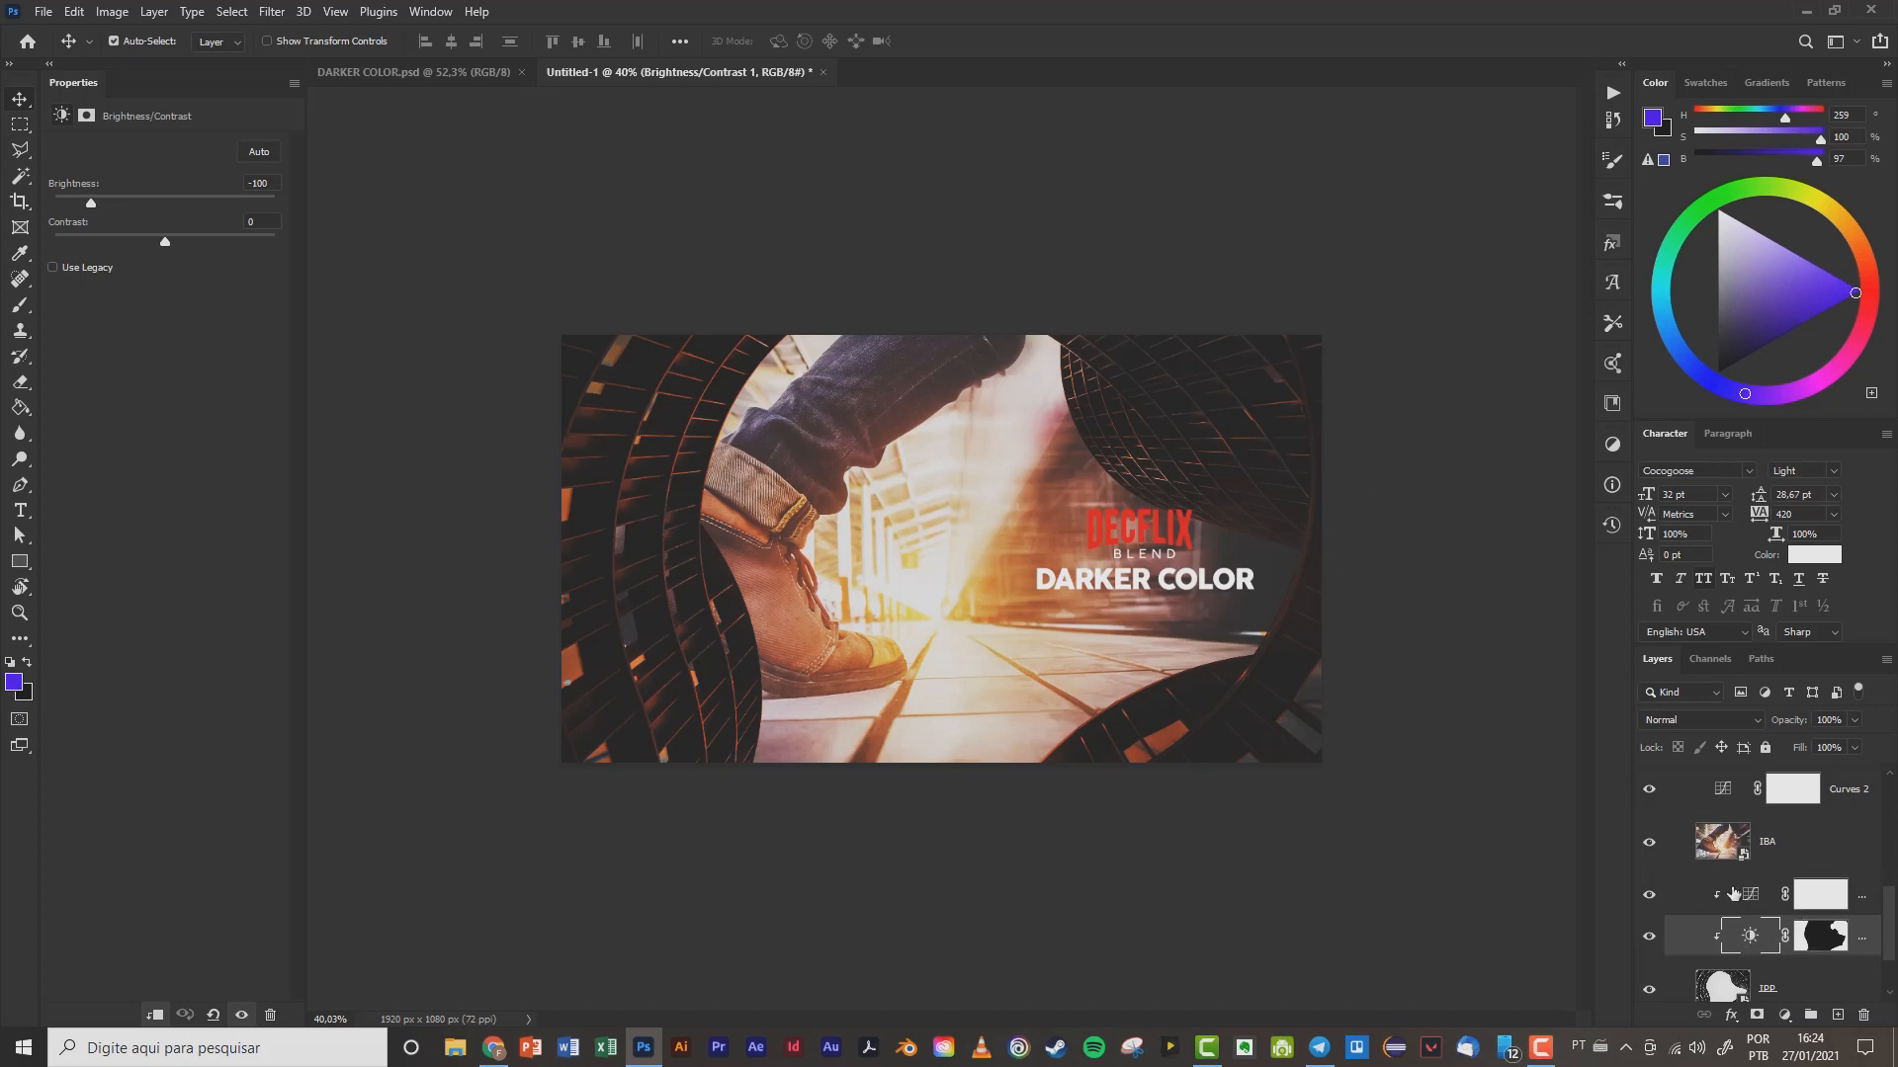
- Try clipping the Curves 2 adjustment to the IBA photo, and release it so it affects both photos
{"action": "left_click", "coordinate": [1722, 791]}
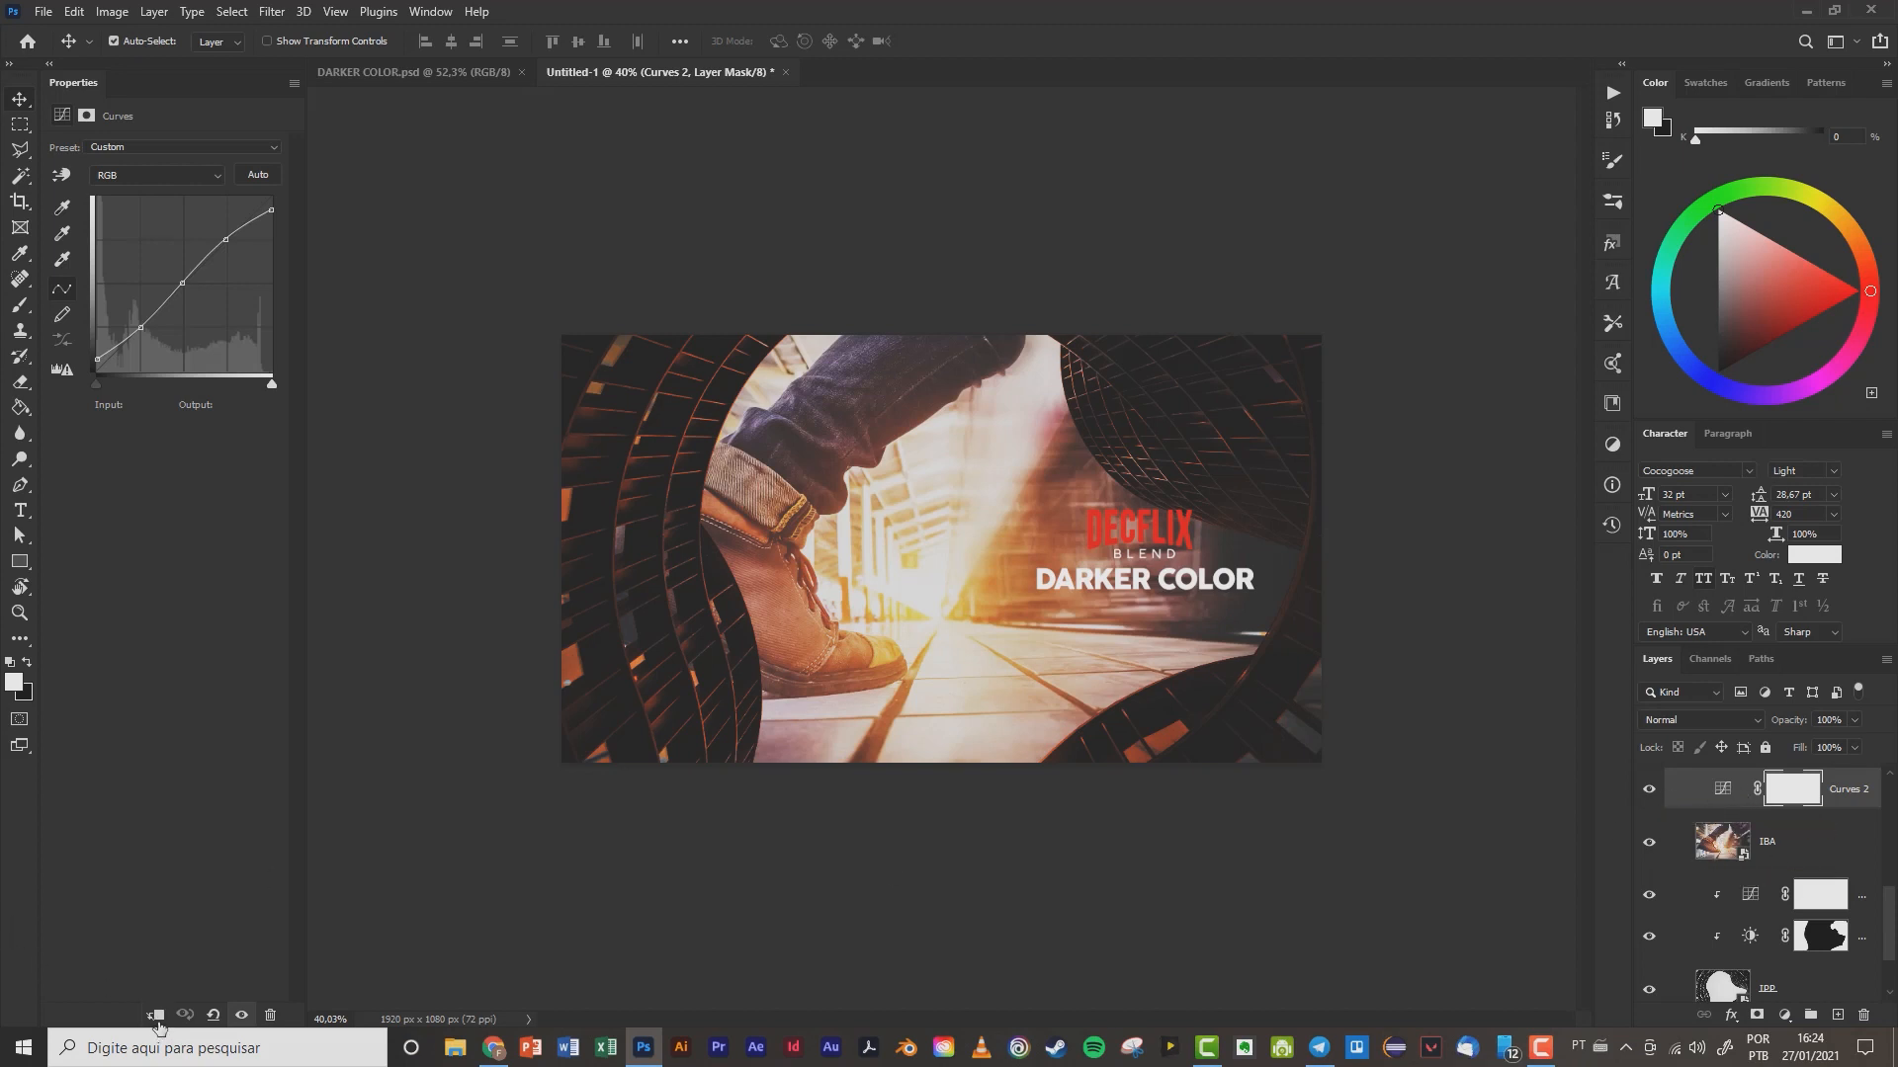
{"action": "left_click", "coordinate": [1722, 789]}
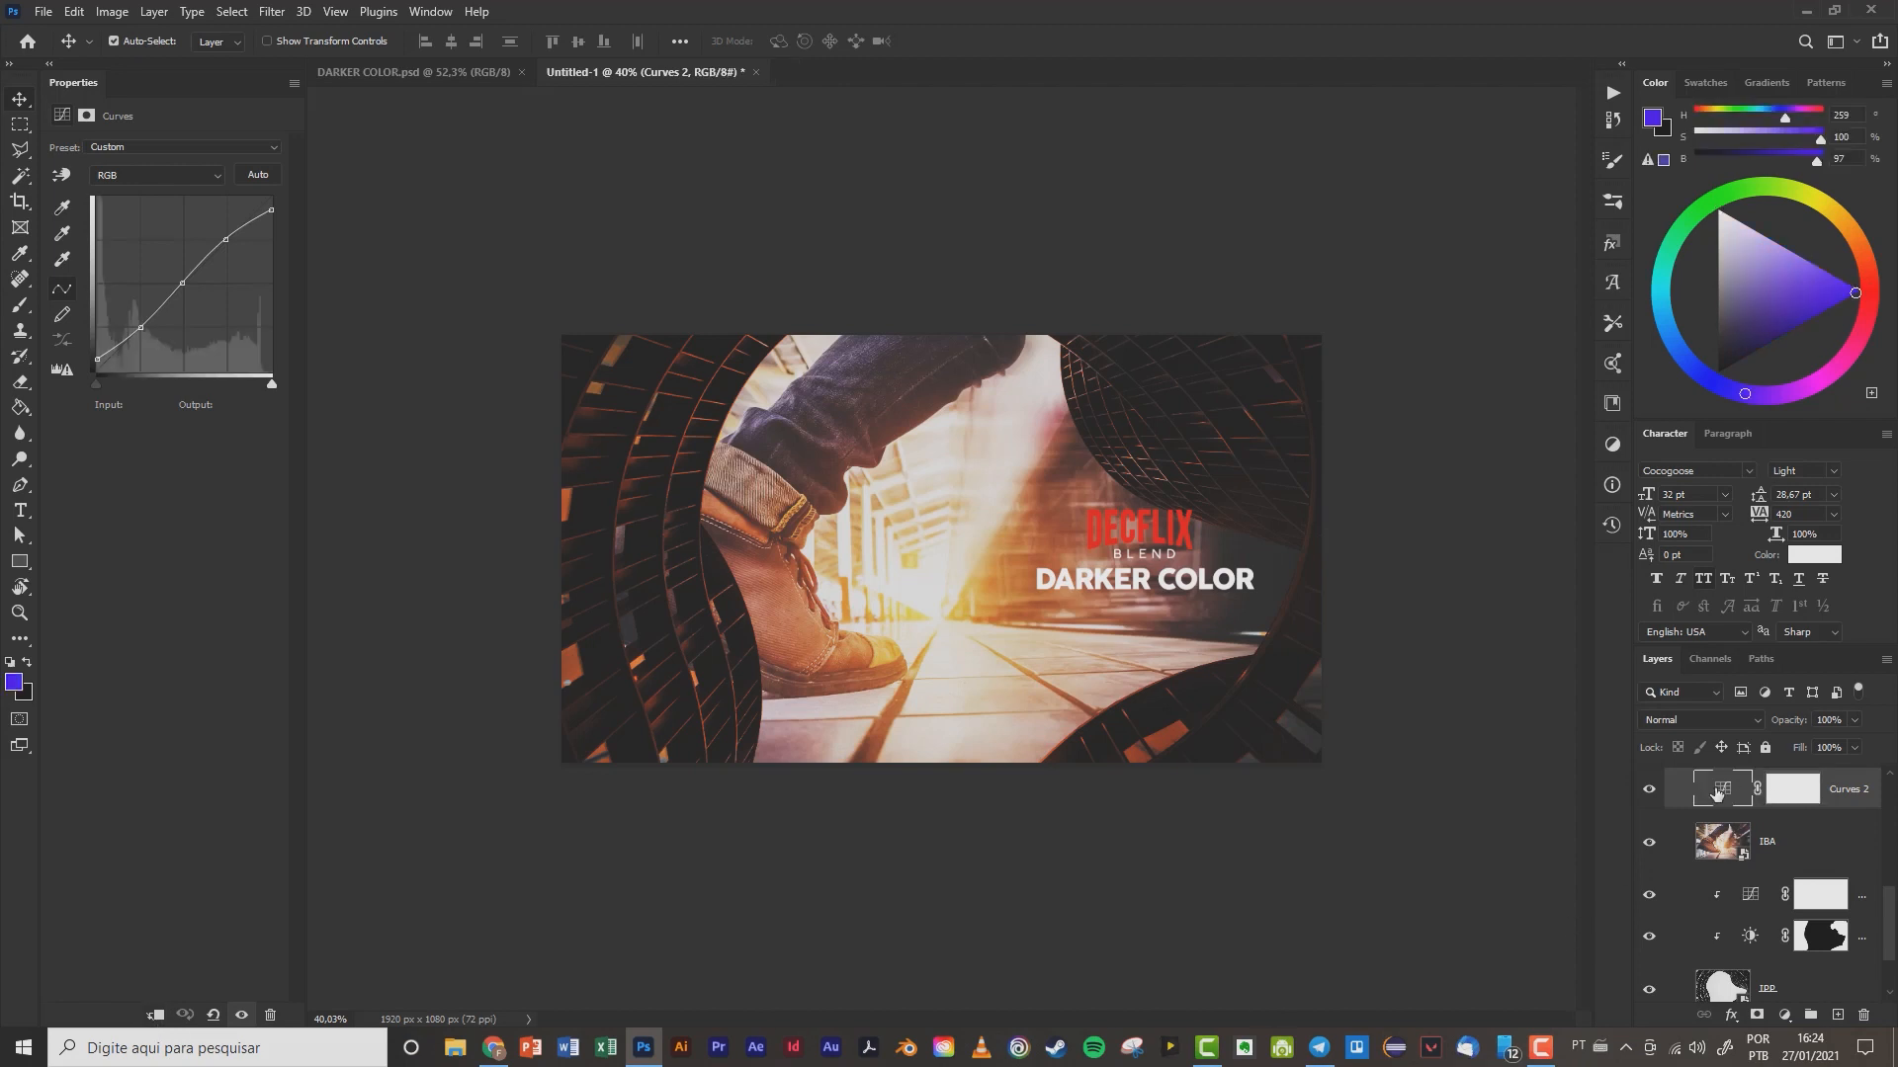
{"action": "left_click", "coordinate": [1730, 839]}
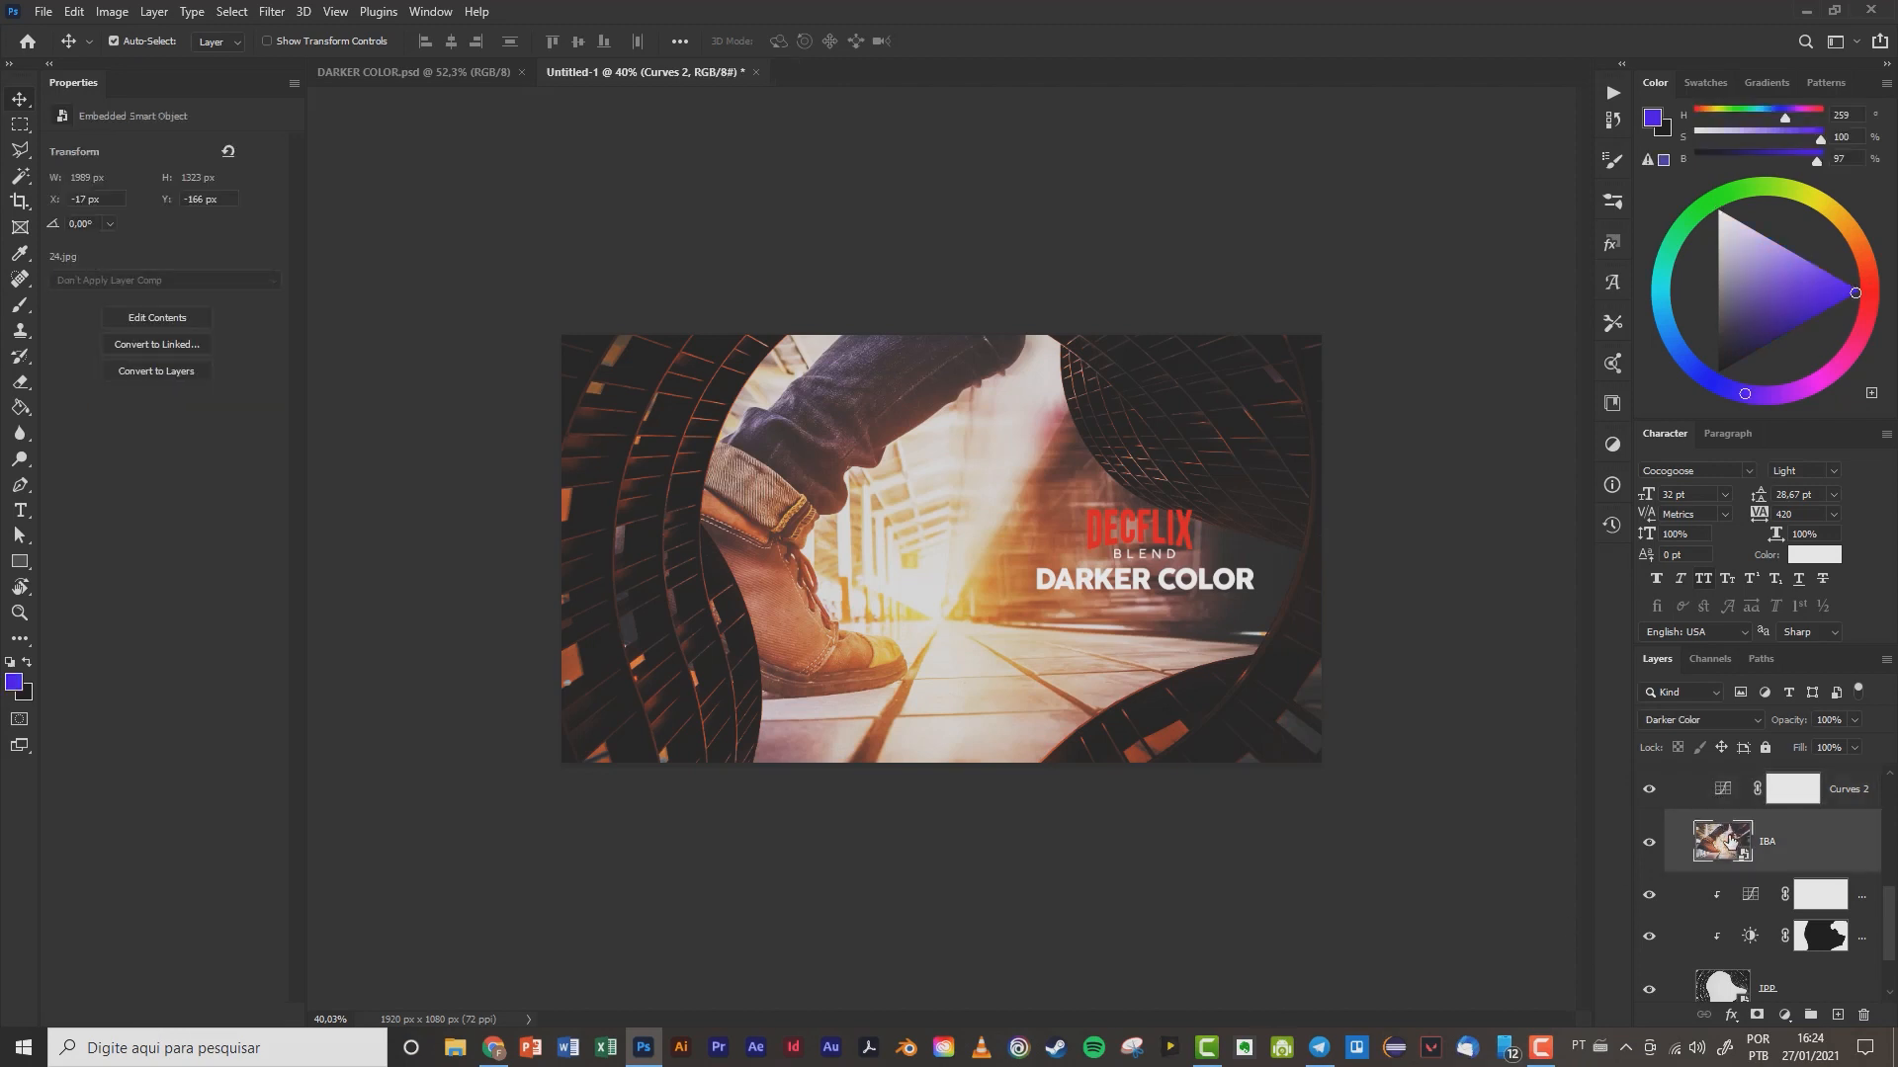
{"action": "left_click", "coordinate": [1721, 989]}
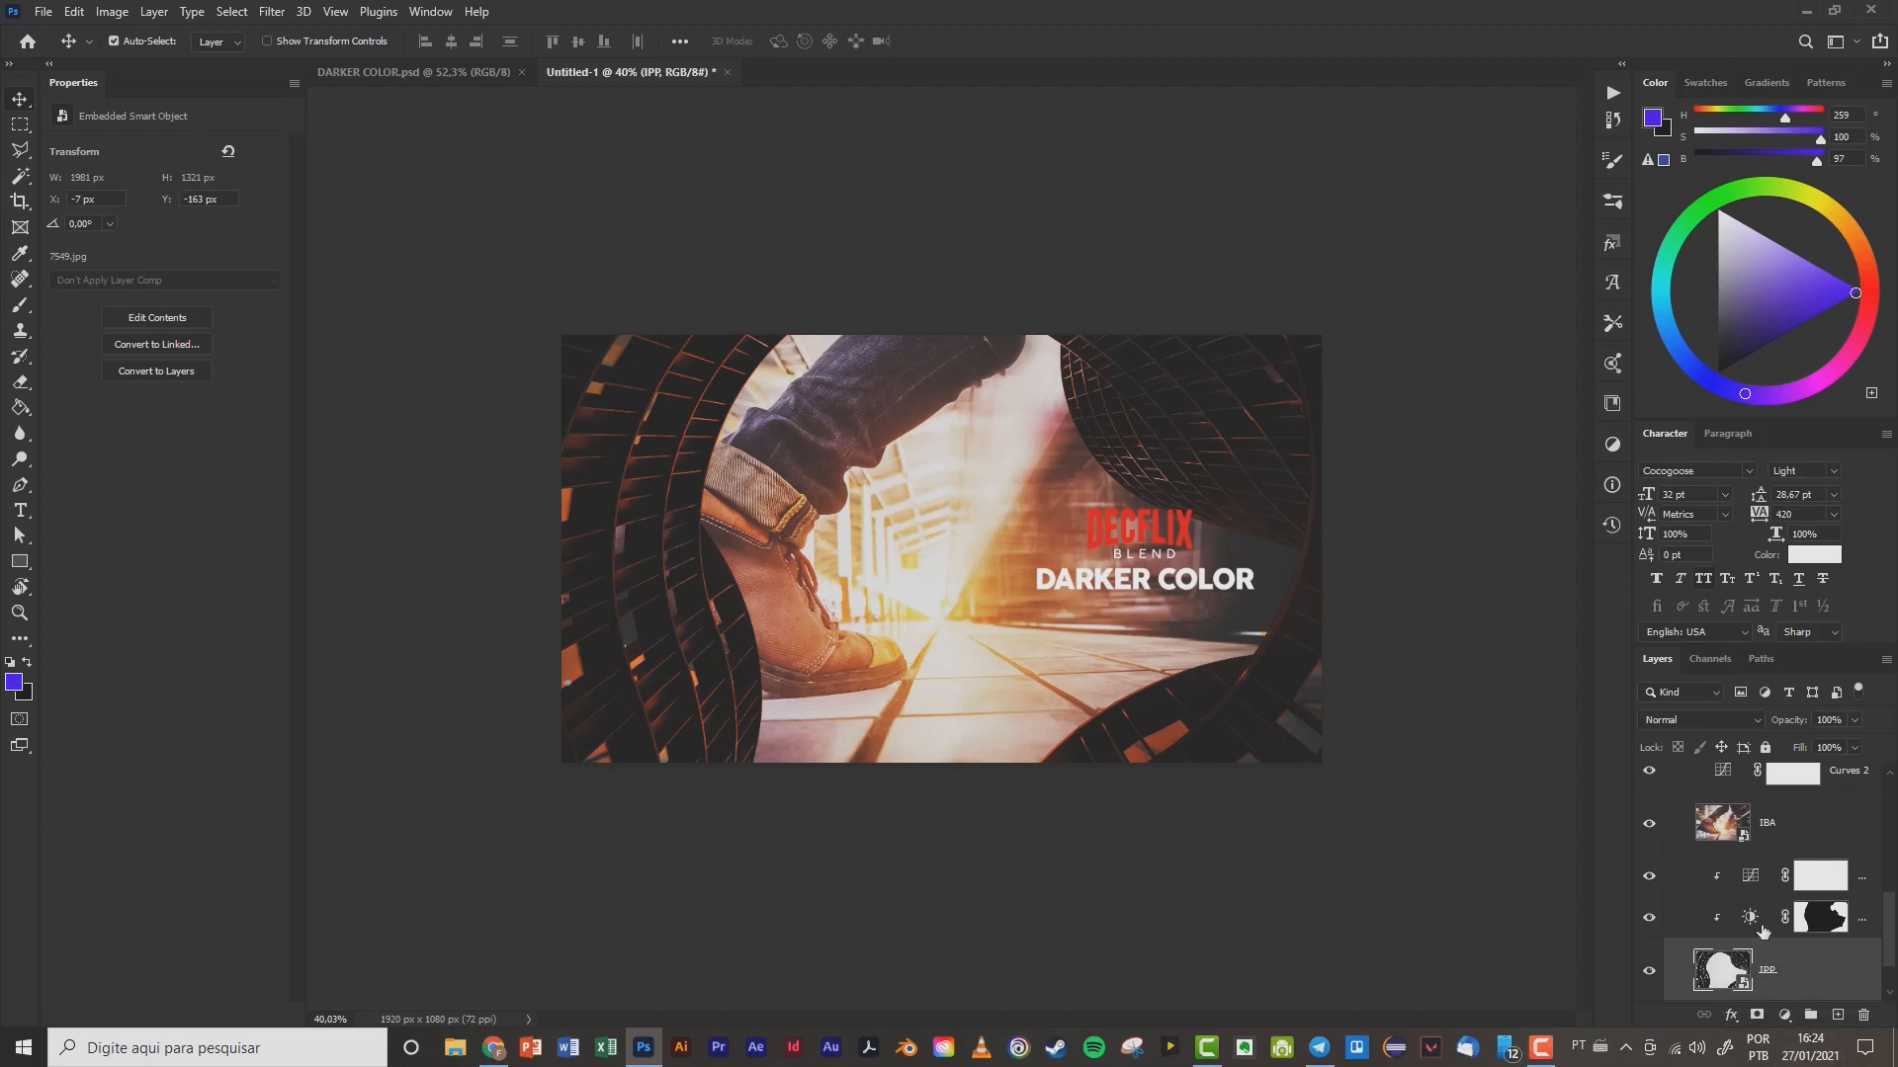
{"action": "left_click", "coordinate": [1751, 784], "text": "alt"}
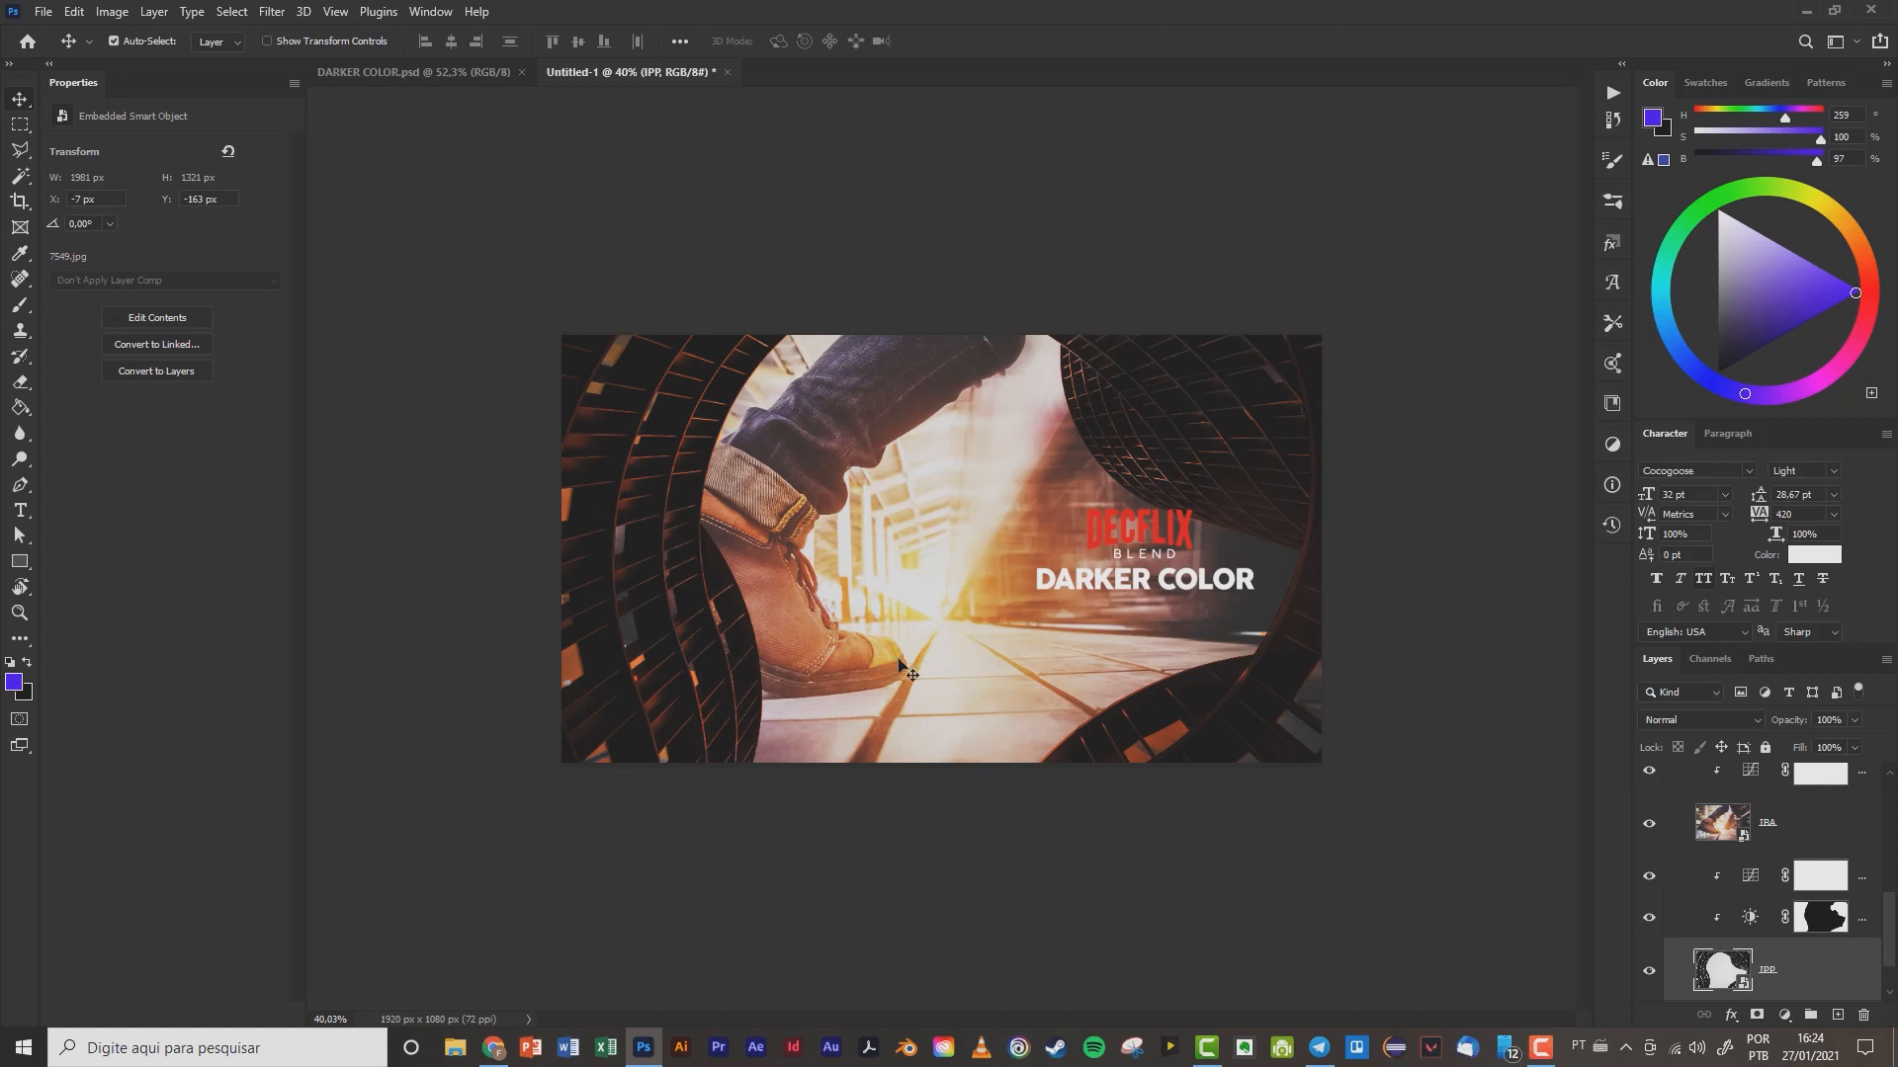
{"action": "left_click", "coordinate": [1746, 783]}
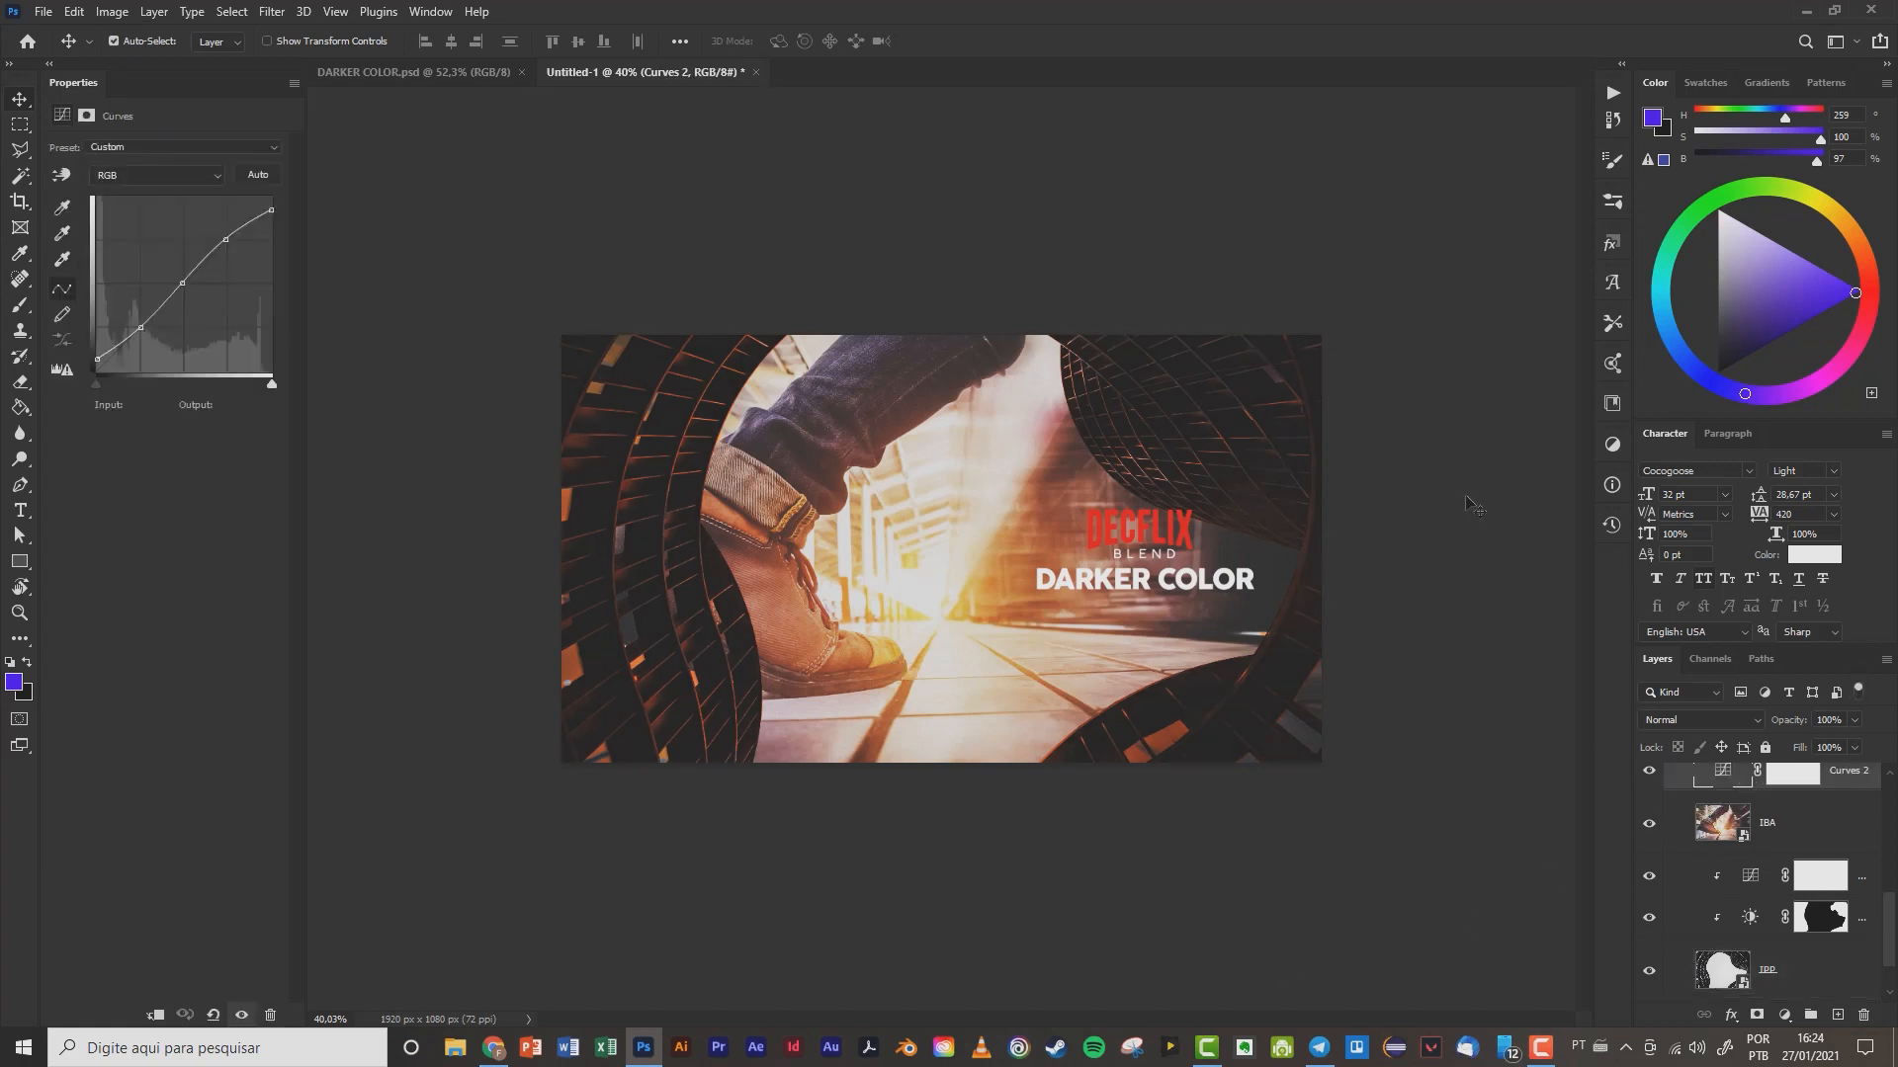
{"action": "scroll", "coordinate": [1050, 489], "scroll_direction": "up", "scroll_amount": 2}
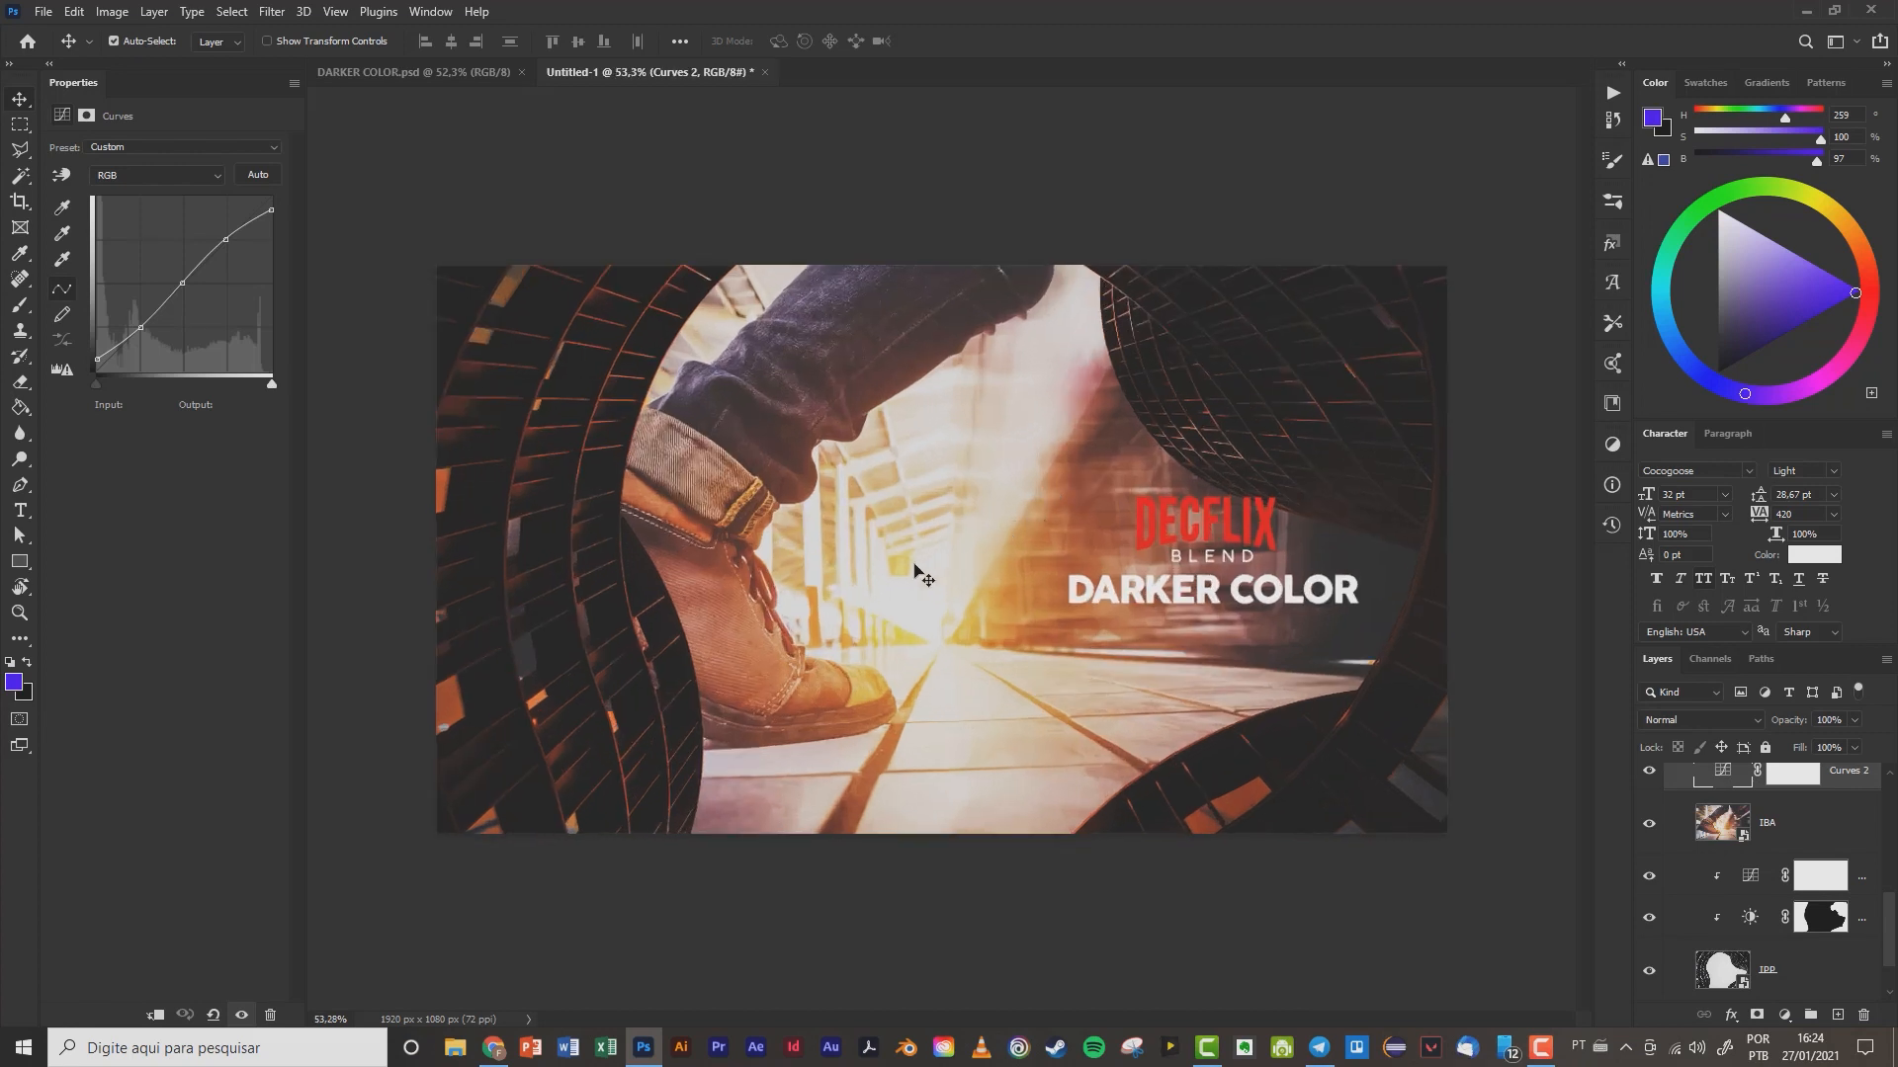